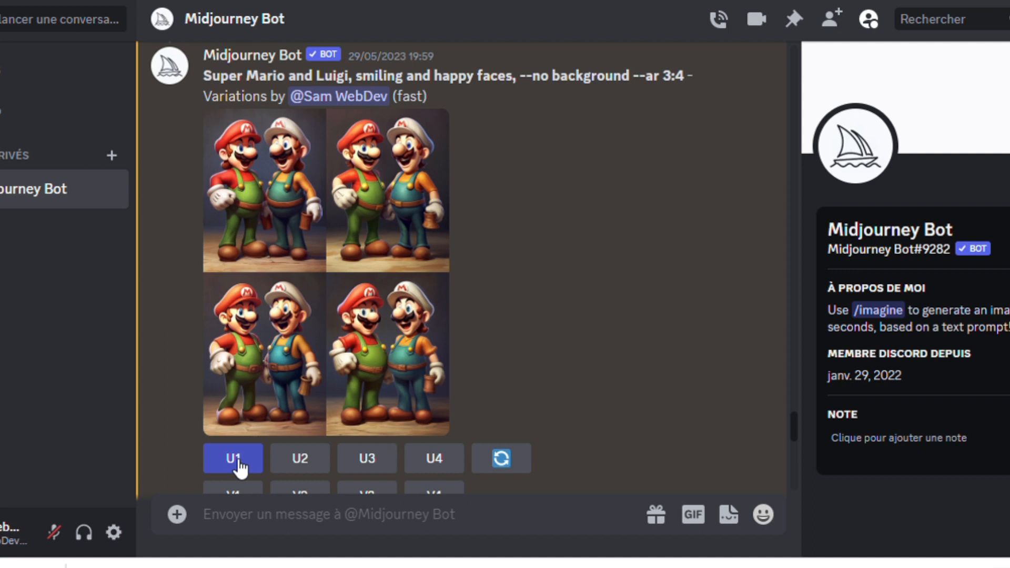
- Scroll the Mario and Luigi results and draw a rectangle over the orange sign area
{"action": "scroll", "coordinate": [232, 466], "scroll_direction": "down", "scroll_amount": 1}
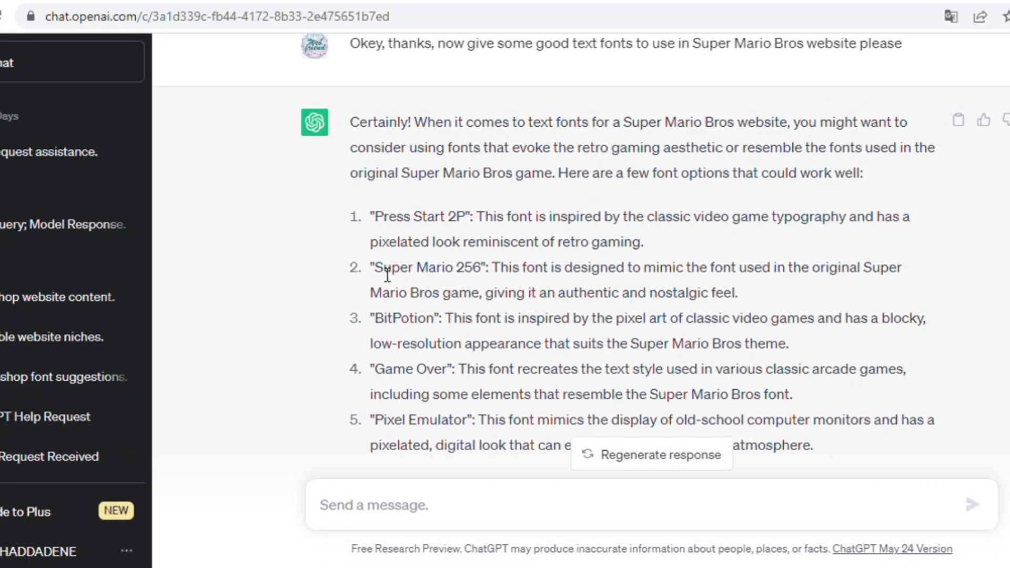
{"action": "scroll", "coordinate": [387, 274], "scroll_direction": "down", "scroll_amount": 2}
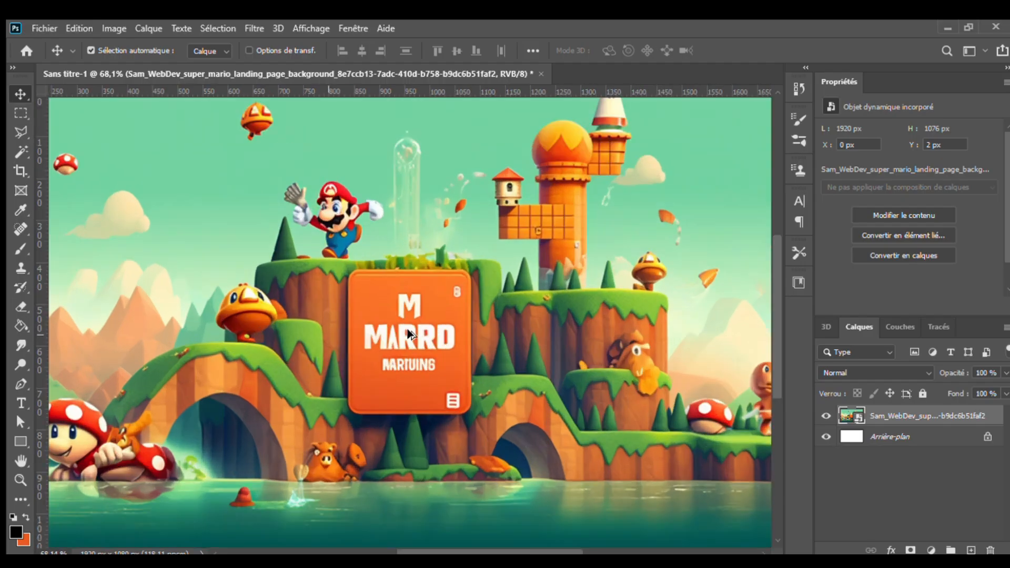
{"action": "scroll", "coordinate": [413, 328], "scroll_direction": "up", "scroll_amount": 3}
{"action": "key", "text": "u"}
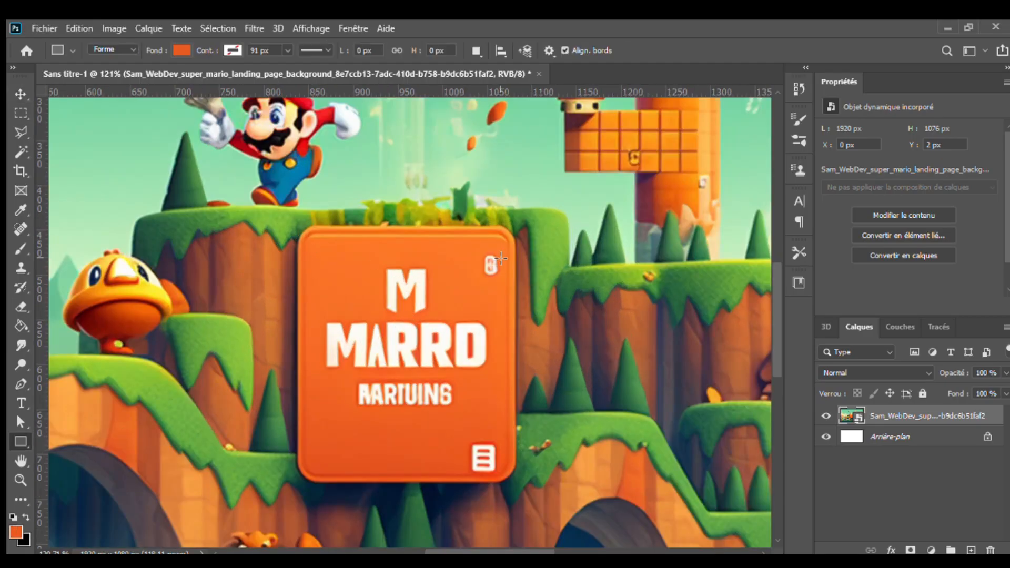
{"action": "left_click_drag", "start_coordinate": [502, 251], "coordinate": [322, 412]}
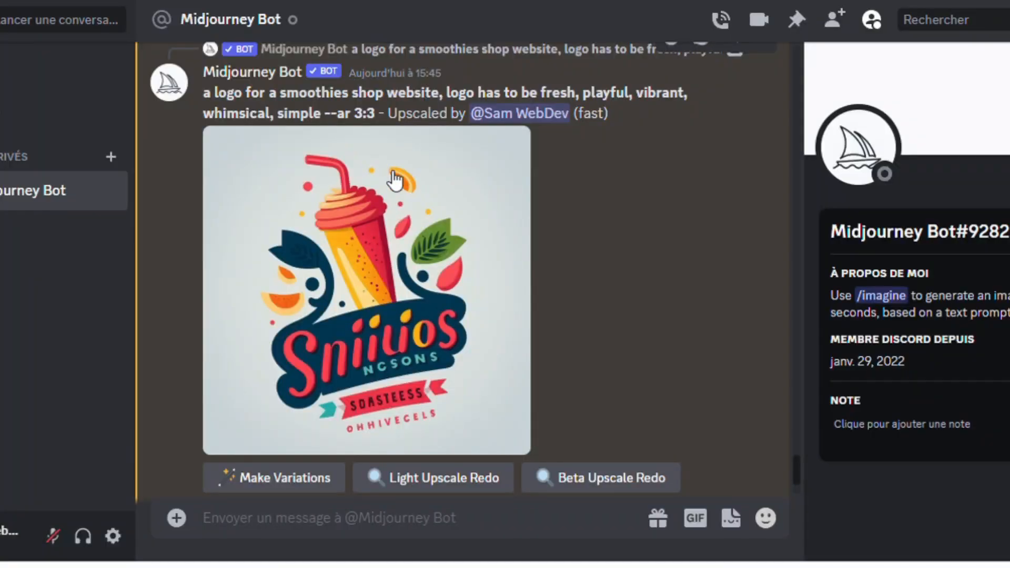
{"action": "scroll", "coordinate": [386, 173], "scroll_direction": "up", "scroll_amount": 10}
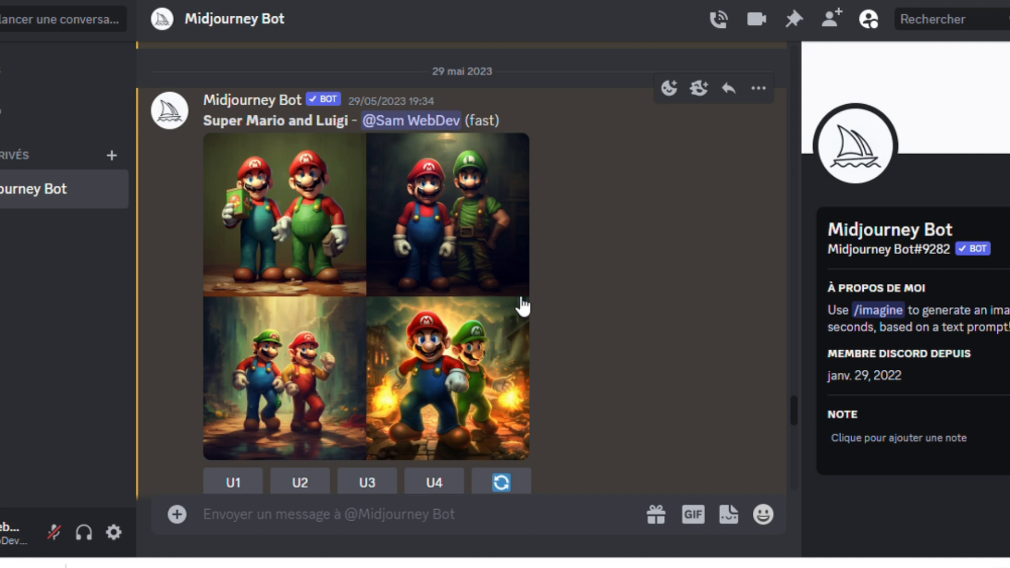
- Enlarge the upscaled Mario and Luigi image, then scroll down to the landing page background grid
{"action": "scroll", "coordinate": [683, 295], "scroll_direction": "down", "scroll_amount": 2}
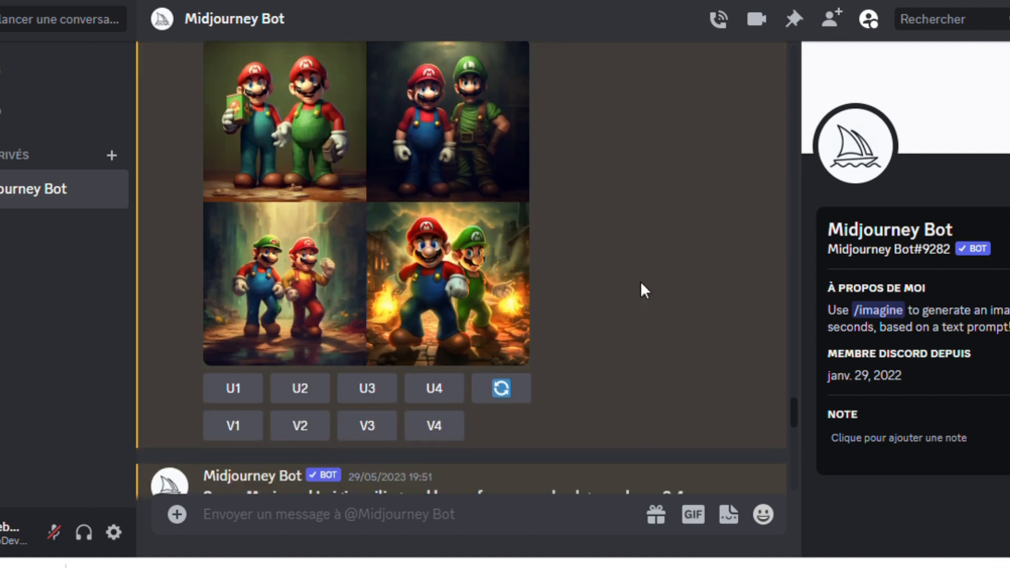
{"action": "scroll", "coordinate": [652, 247], "scroll_direction": "down", "scroll_amount": 2}
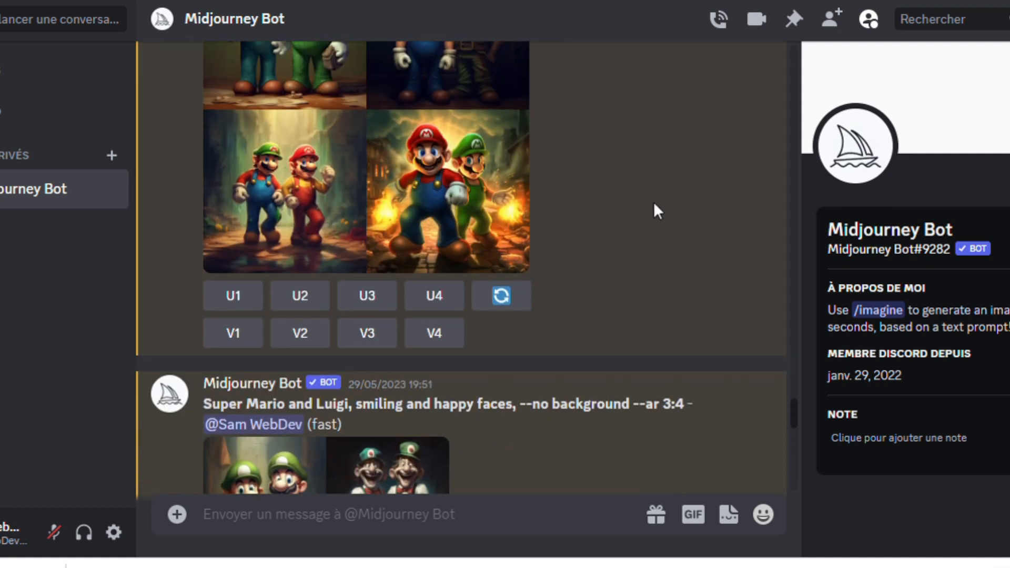
{"action": "scroll", "coordinate": [654, 203], "scroll_direction": "down", "scroll_amount": 6}
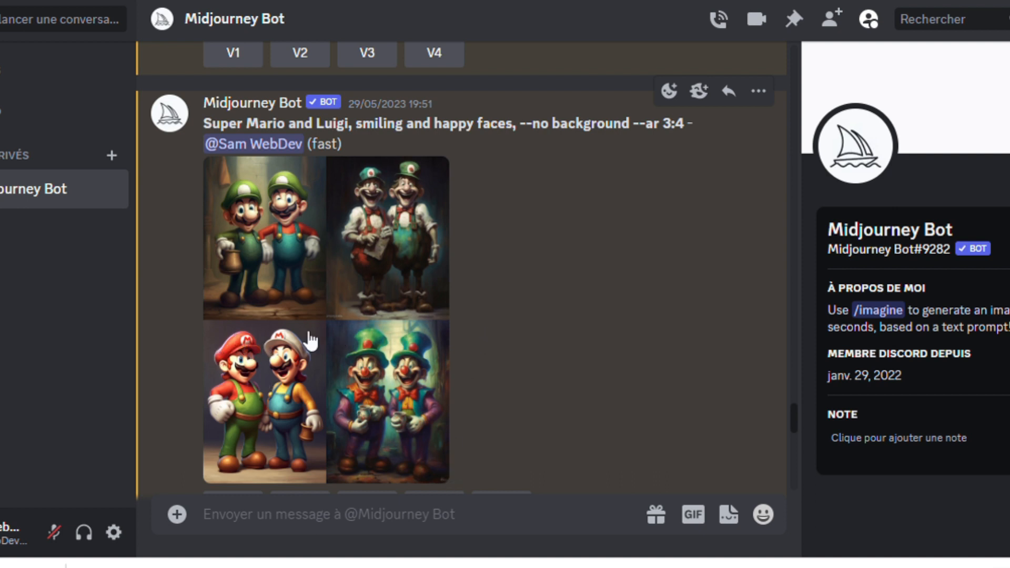
{"action": "scroll", "coordinate": [587, 266], "scroll_direction": "down", "scroll_amount": 2}
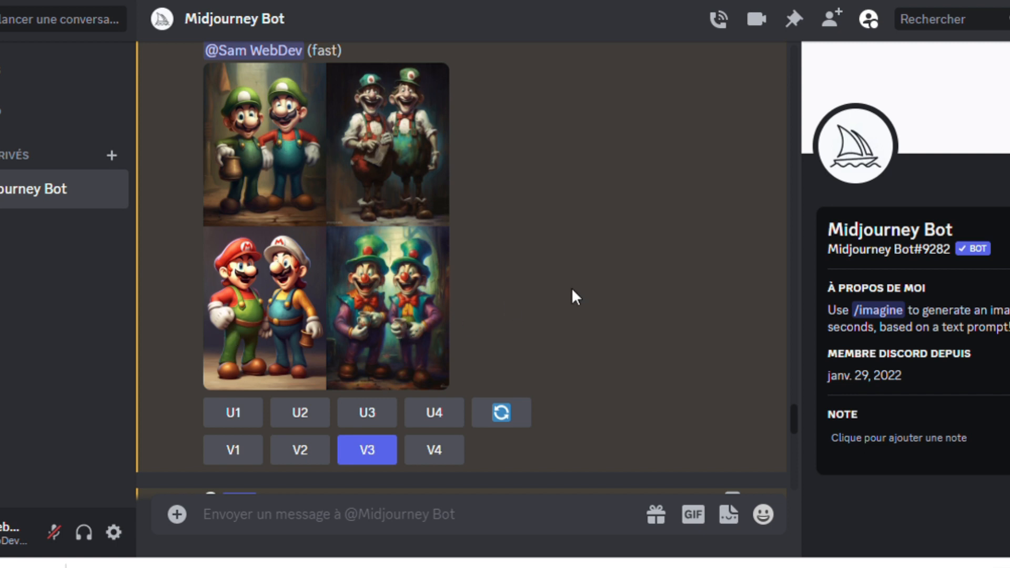
{"action": "scroll", "coordinate": [573, 279], "scroll_direction": "down", "scroll_amount": 6}
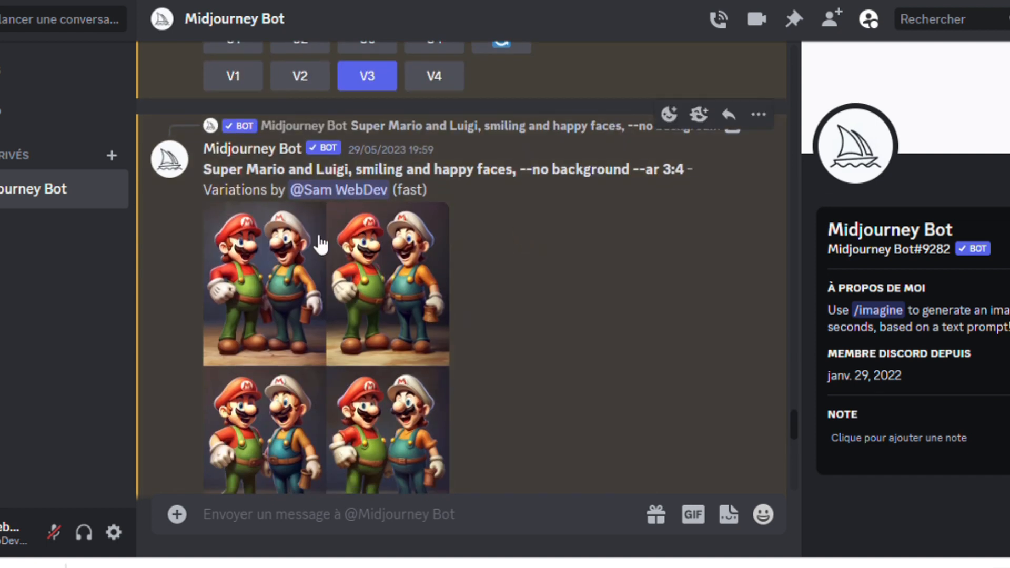
{"action": "scroll", "coordinate": [319, 243], "scroll_direction": "down", "scroll_amount": 2}
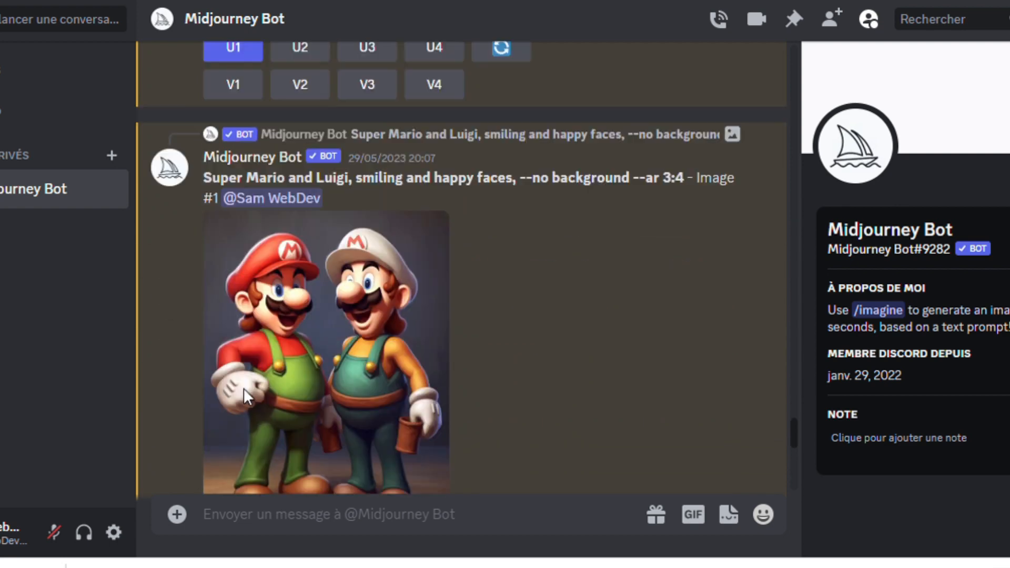
{"action": "left_click", "coordinate": [319, 272]}
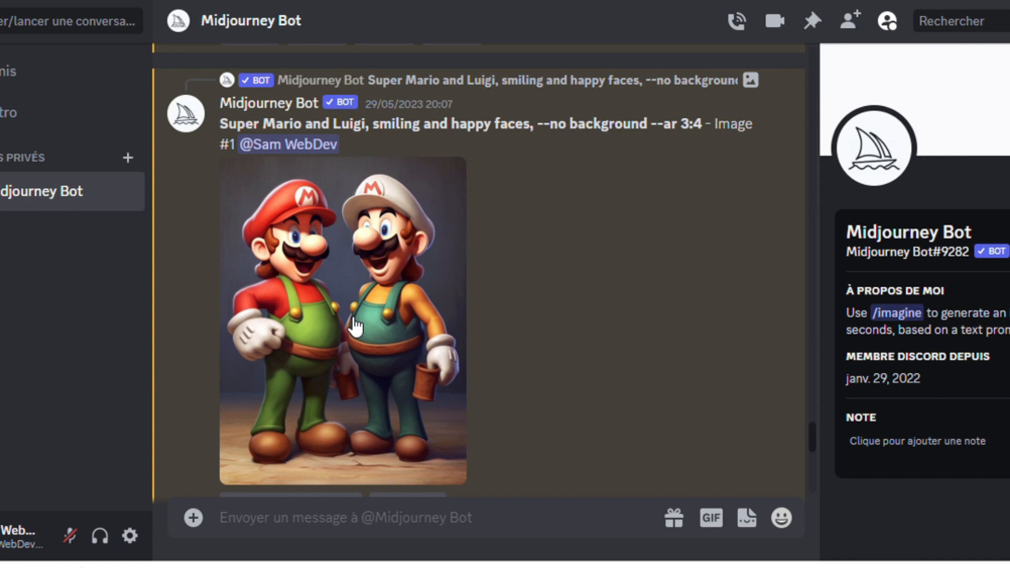
{"action": "scroll", "coordinate": [354, 326], "scroll_direction": "down", "scroll_amount": 10}
{"action": "scroll", "coordinate": [216, 193], "scroll_direction": "up", "scroll_amount": 3}
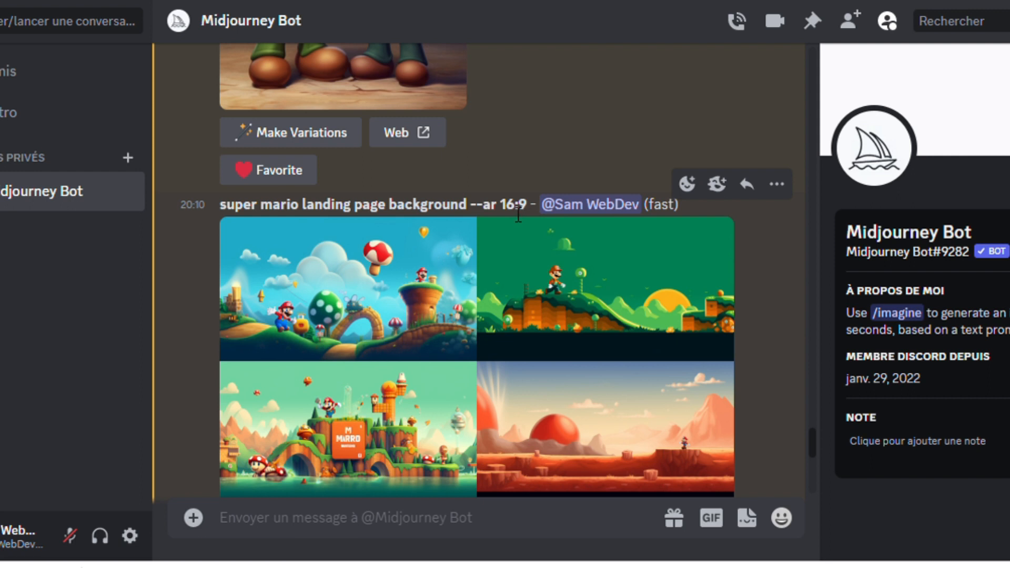
- Enlarge upscaled Image #3 of the landing page background and open it in the web browser
{"action": "scroll", "coordinate": [452, 220], "scroll_direction": "down", "scroll_amount": 4}
{"action": "scroll", "coordinate": [401, 198], "scroll_direction": "up", "scroll_amount": 2}
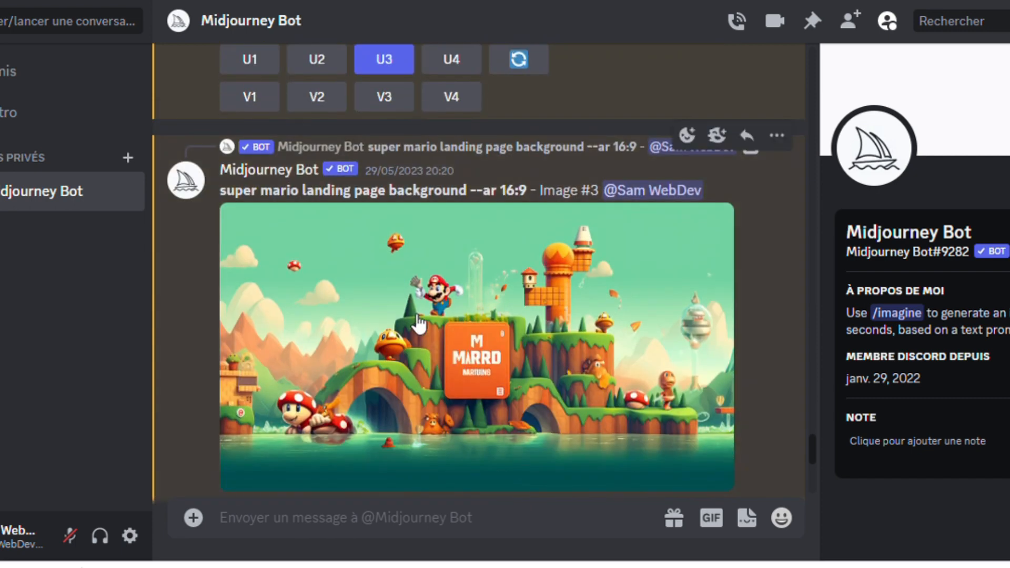
{"action": "left_click", "coordinate": [420, 324]}
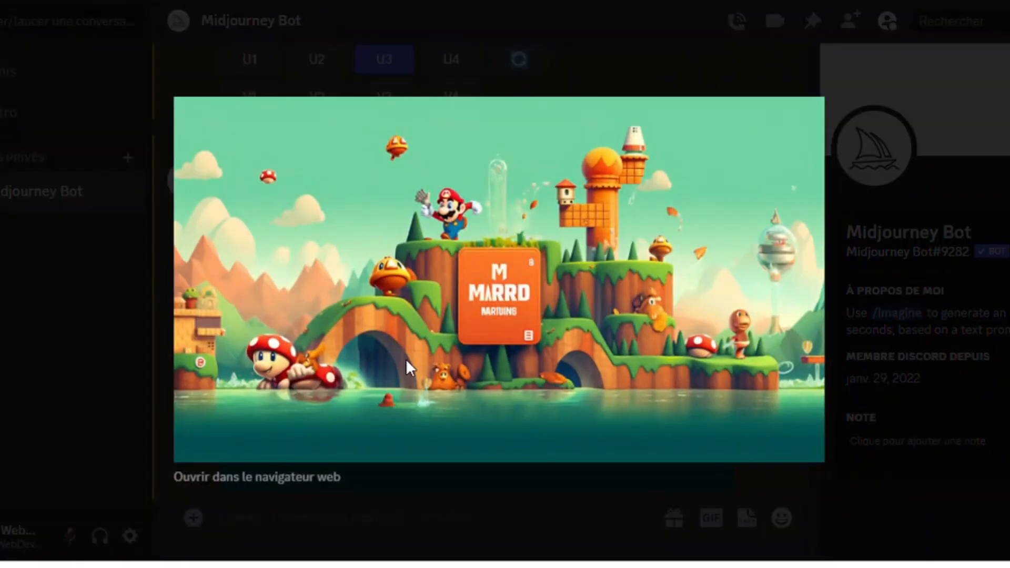
{"action": "left_click", "coordinate": [327, 478]}
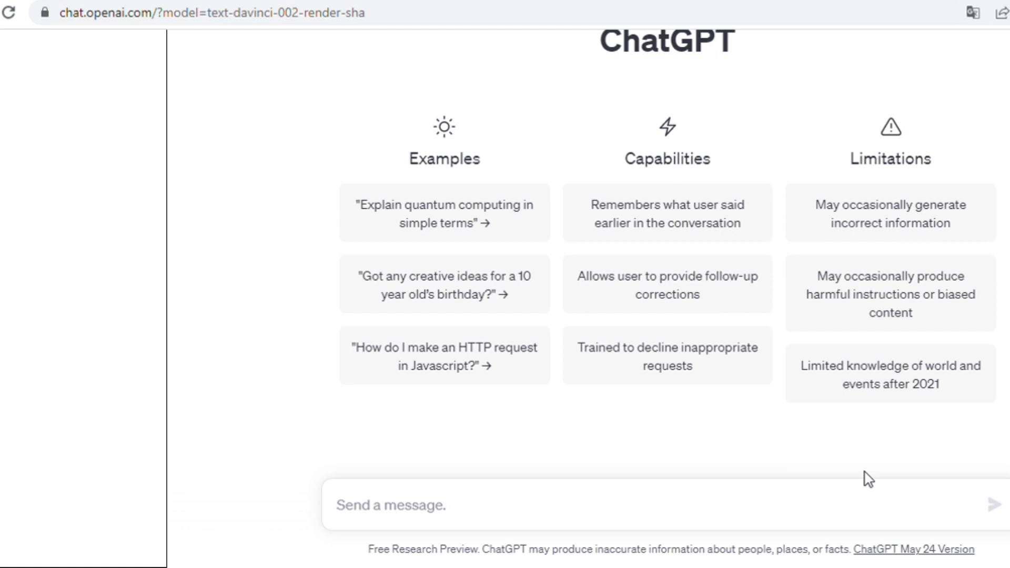
- Ask ChatGPT for a main navigation menu, a landing page title, and a short description for that title
{"action": "type", "text": "Okey, now, I want you to give "}
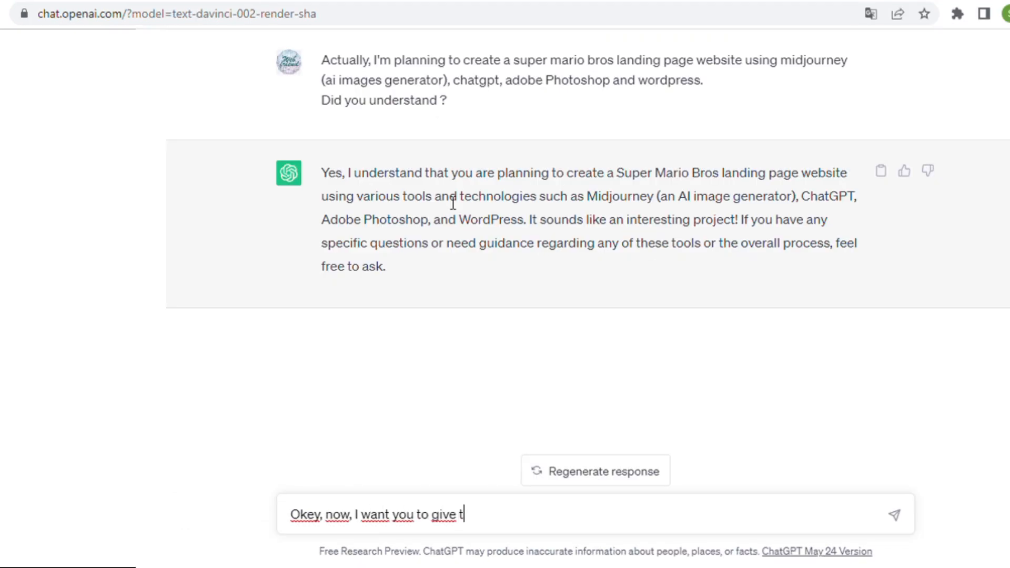
{"action": "type", "text": "the following things, a text content for :"}
{"action": "key", "text": "shift+Return"}
{"action": "type", "text": "- Main navigation Menu"}
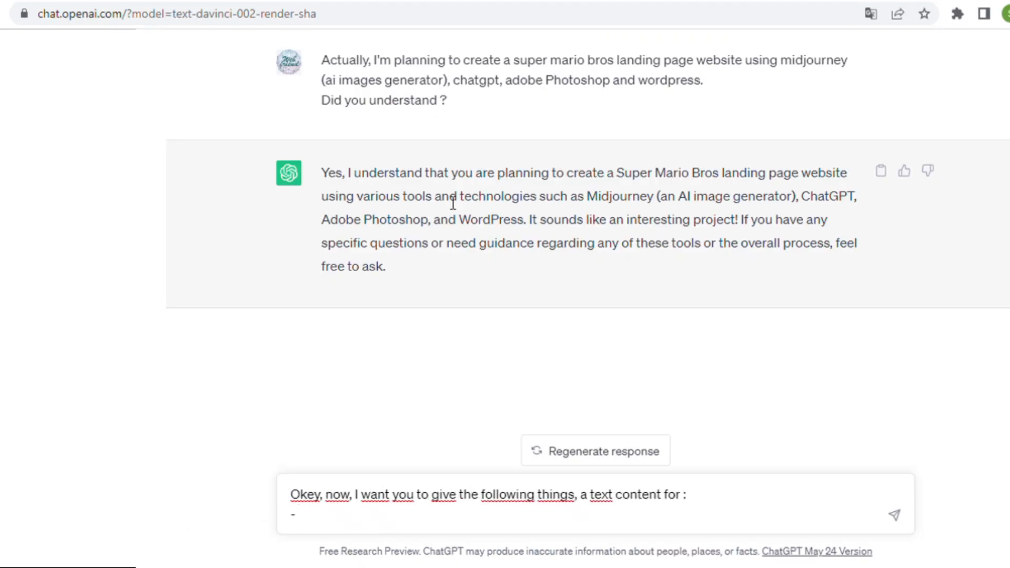
{"action": "key", "text": "shift+Return"}
{"action": "type", "text": "-"}
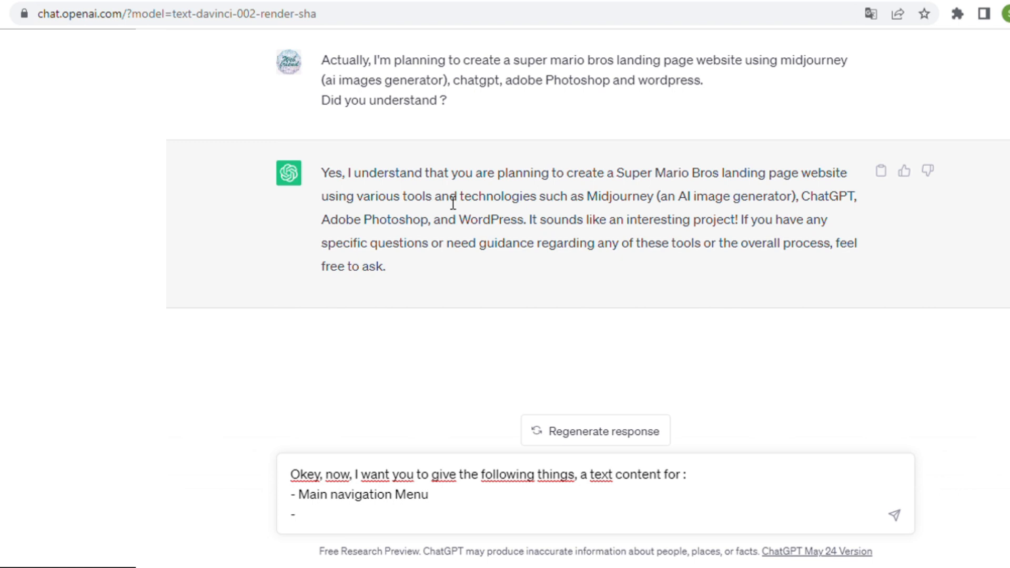
{"action": "type", "text": " Landing page's title"}
{"action": "key", "text": "shift+Return"}
{"action": "type", "text": "-"}
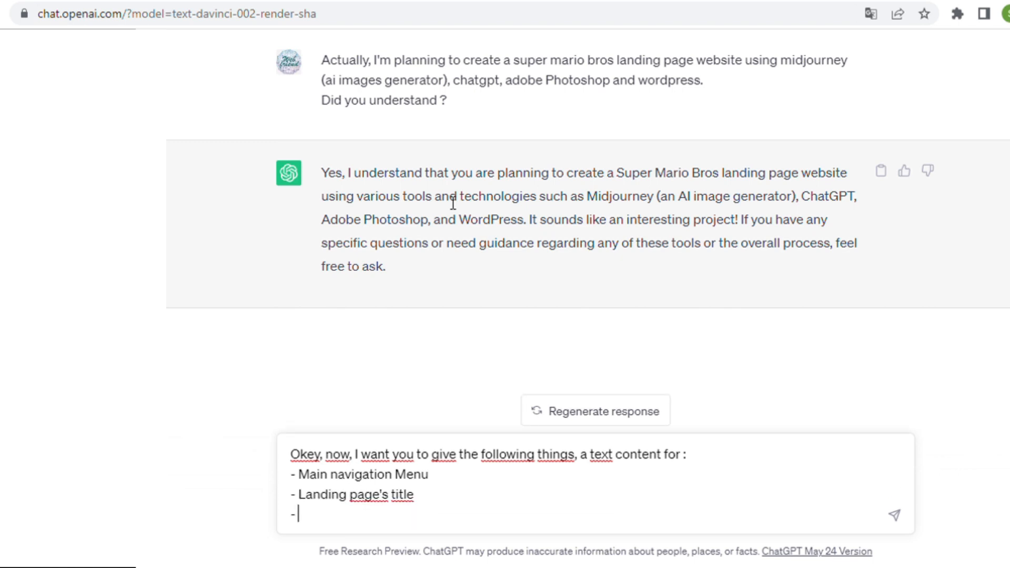
{"action": "type", "text": " Text"}
{"action": "key", "text": "ctrl+shift+Left"}
{"action": "type", "text": "Small text des"}
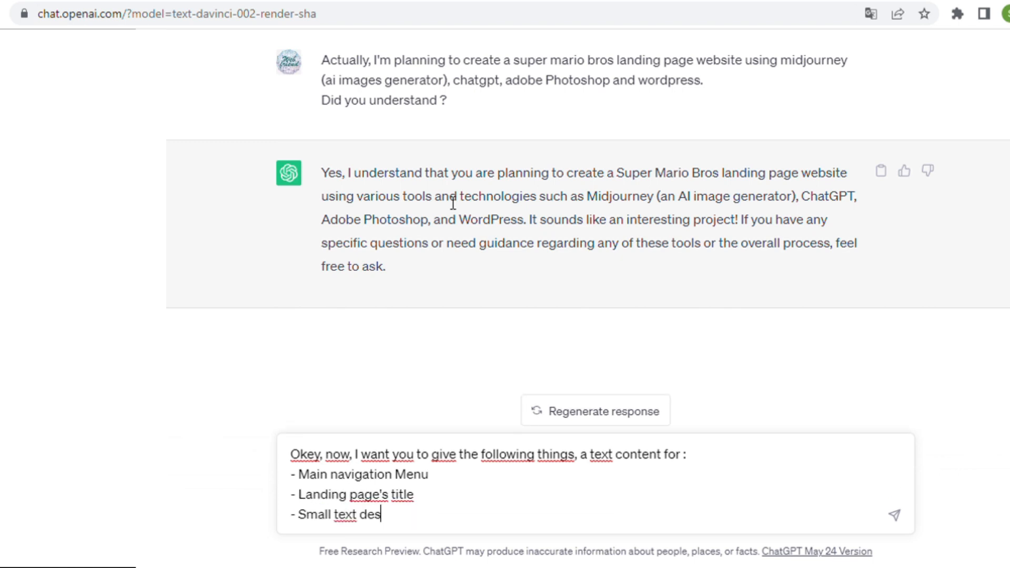
{"action": "type", "text": "cription for that title"}
{"action": "key", "text": "shift+Return"}
{"action": "type", "text": "-"}
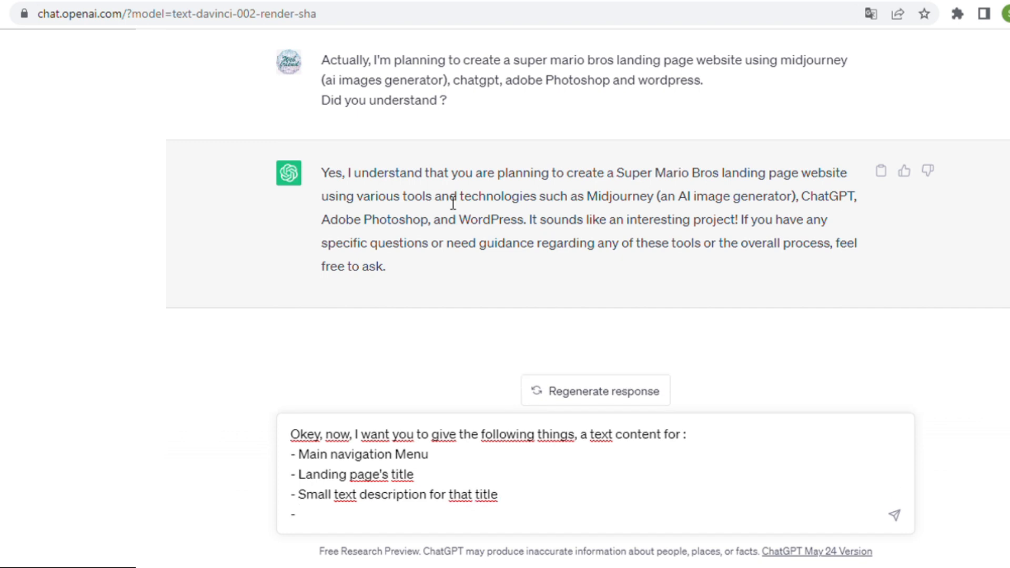
{"action": "key", "text": "BackSpace"}
{"action": "key", "text": "BackSpace"}
{"action": "key", "text": "BackSpace"}
{"action": "key", "text": "Return"}
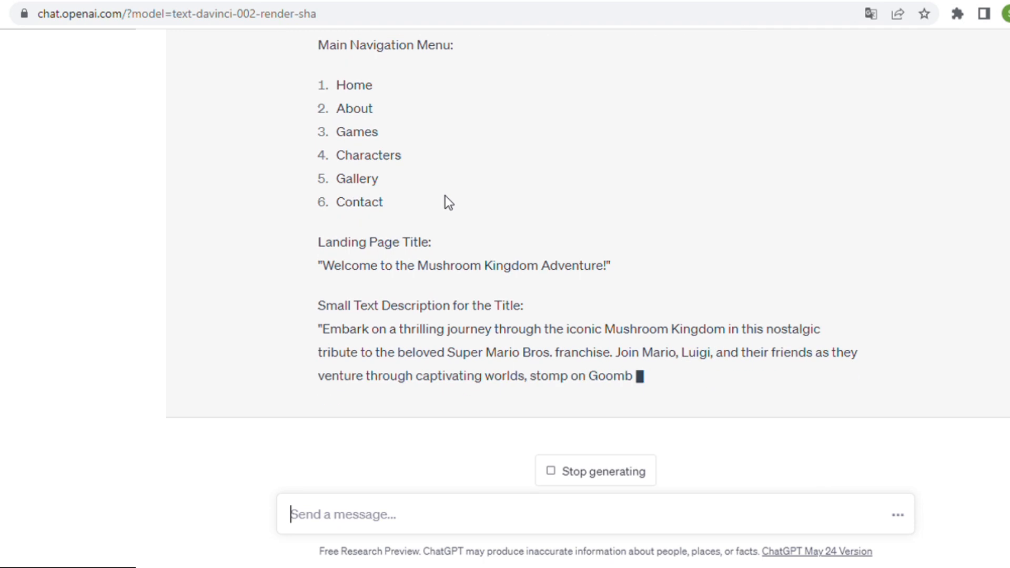
- Ask for alternative title and description examples, then for Super Mario Bros website font suggestions
{"action": "type", "text": "Can you give "}
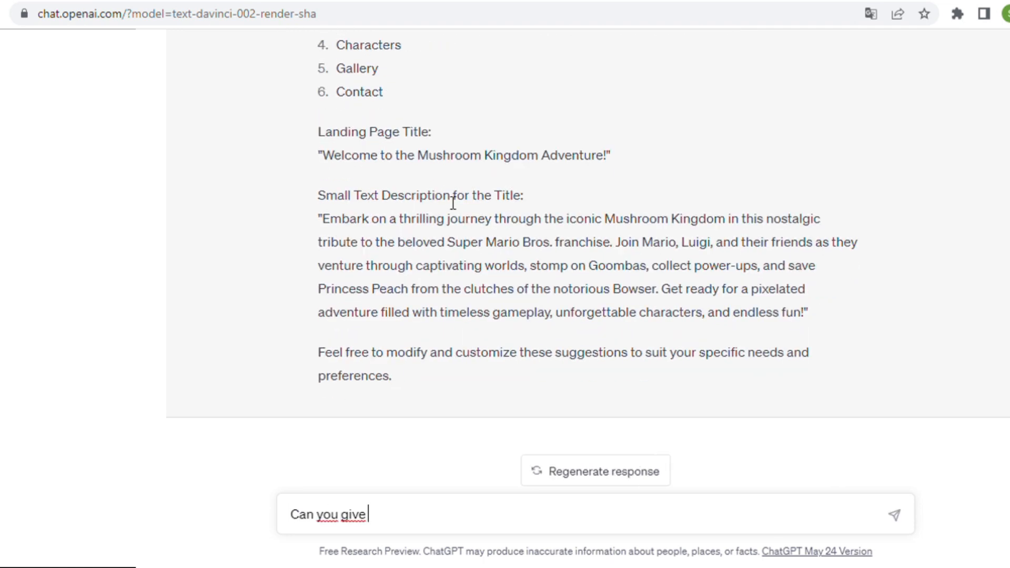
{"action": "type", "text": "some other examples of the title and the text description please ?"}
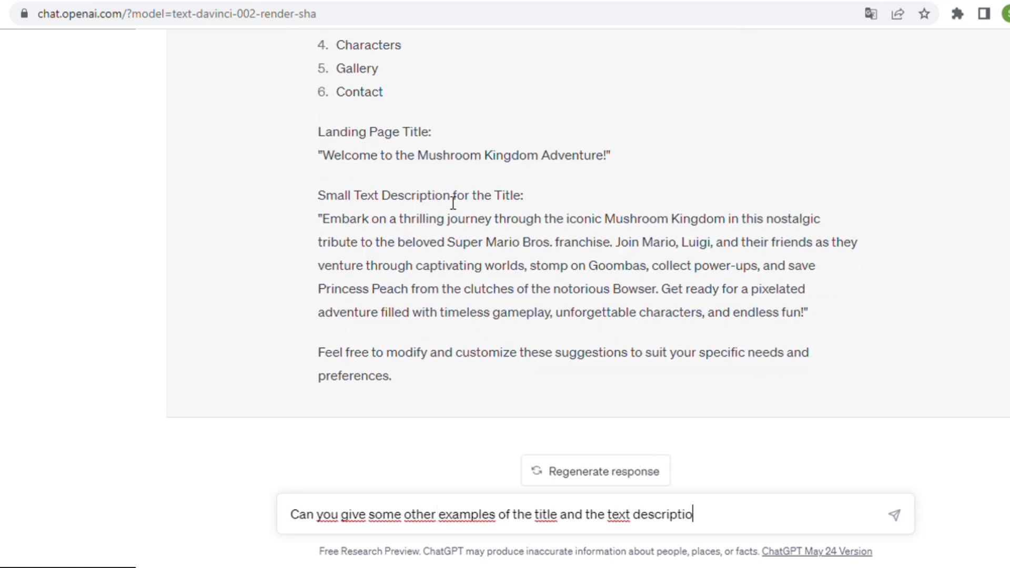
{"action": "key", "text": "Return"}
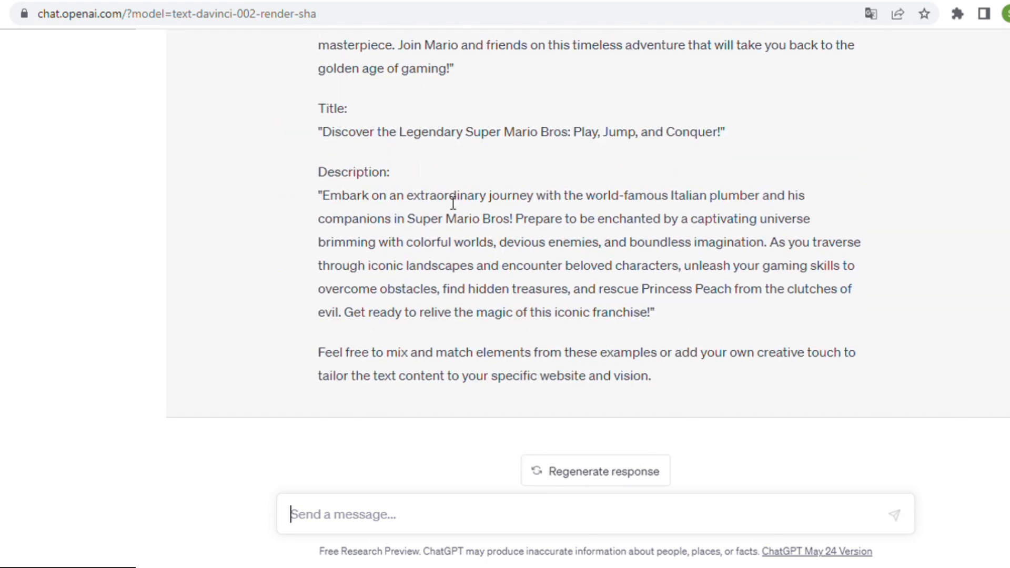
{"action": "type", "text": "Okey, thanks, now g"}
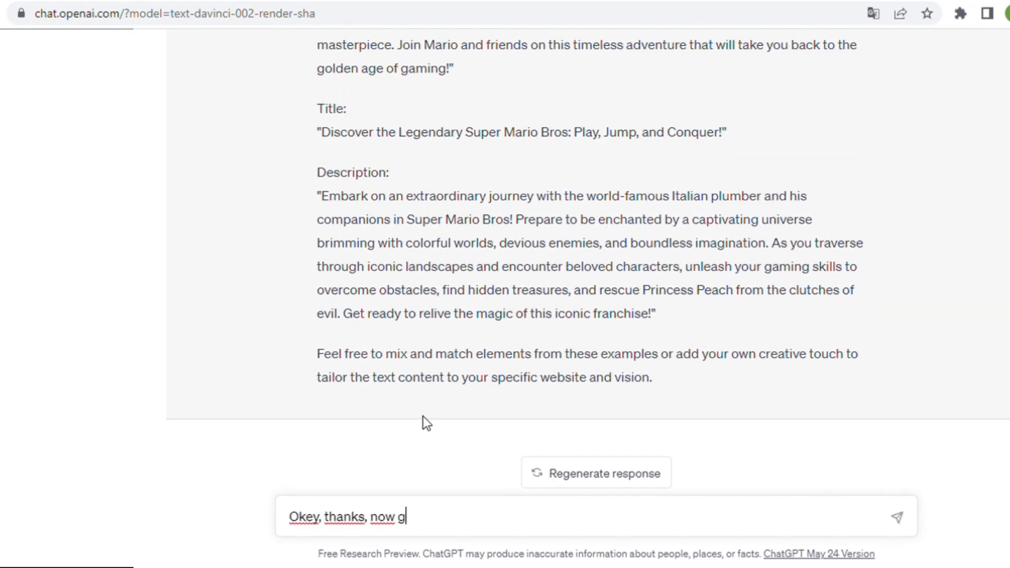
{"action": "type", "text": "ive some good text fonts to use in Super Mario Bros pa"}
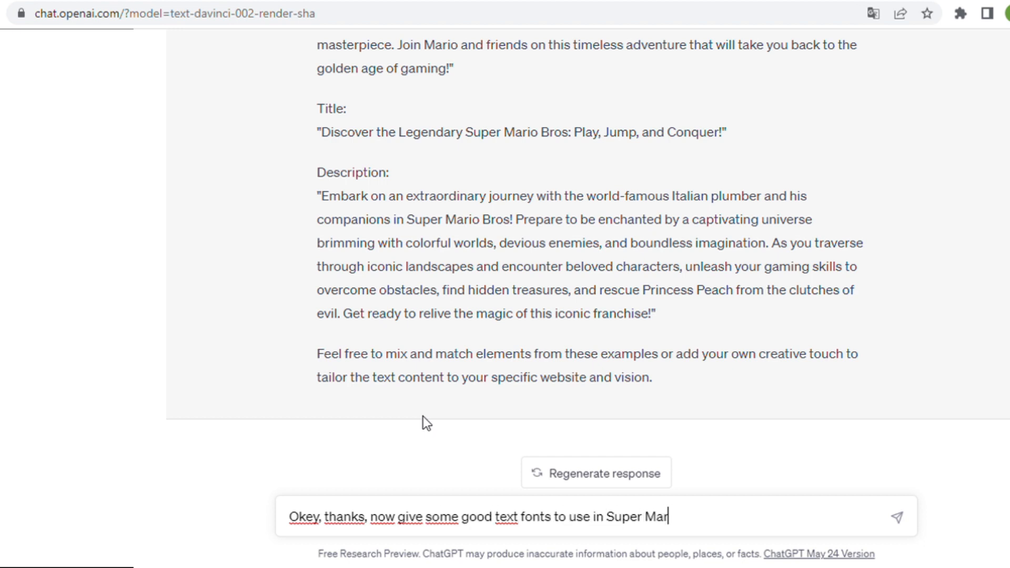
{"action": "key", "text": "BackSpace"}
{"action": "key", "text": "BackSpace"}
{"action": "type", "text": "website please"}
{"action": "key", "text": "Return"}
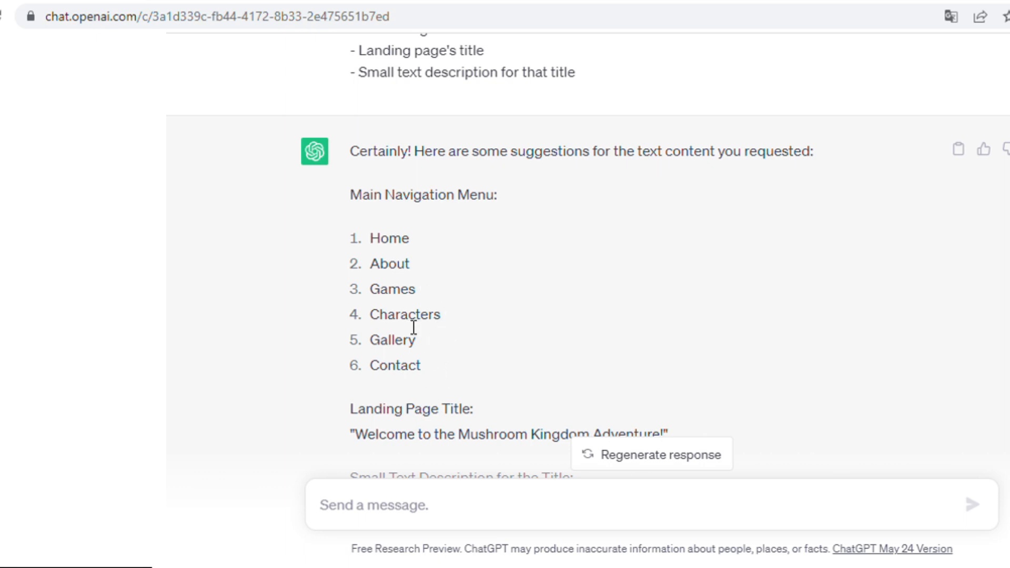
- Select the 'Discover the Legendary' title and its 'Embark' description paragraph in ChatGPT's reply
{"action": "scroll", "coordinate": [413, 327], "scroll_direction": "down", "scroll_amount": 5}
{"action": "scroll", "coordinate": [413, 327], "scroll_direction": "down", "scroll_amount": 20}
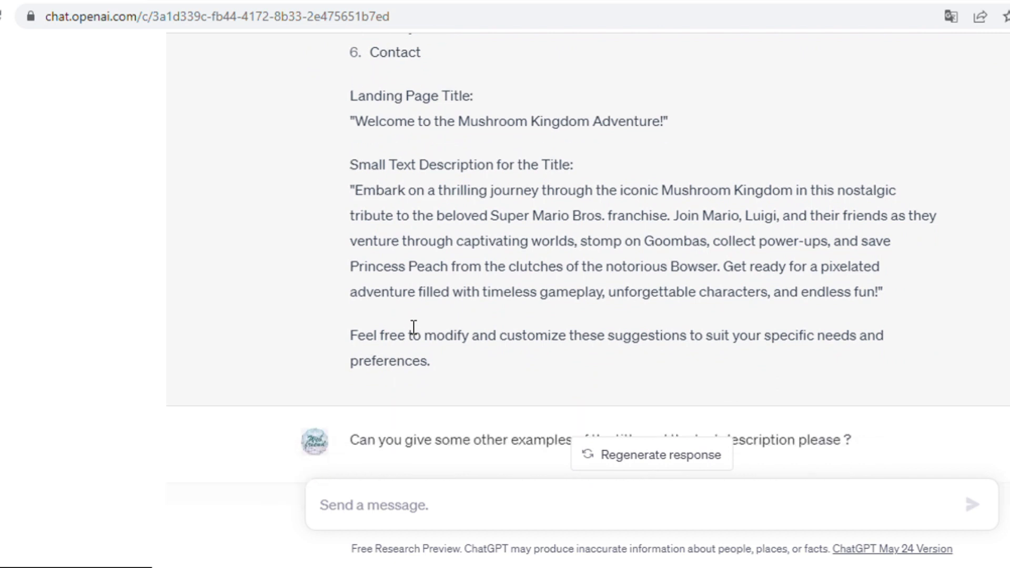
{"action": "scroll", "coordinate": [390, 320], "scroll_direction": "up", "scroll_amount": 2}
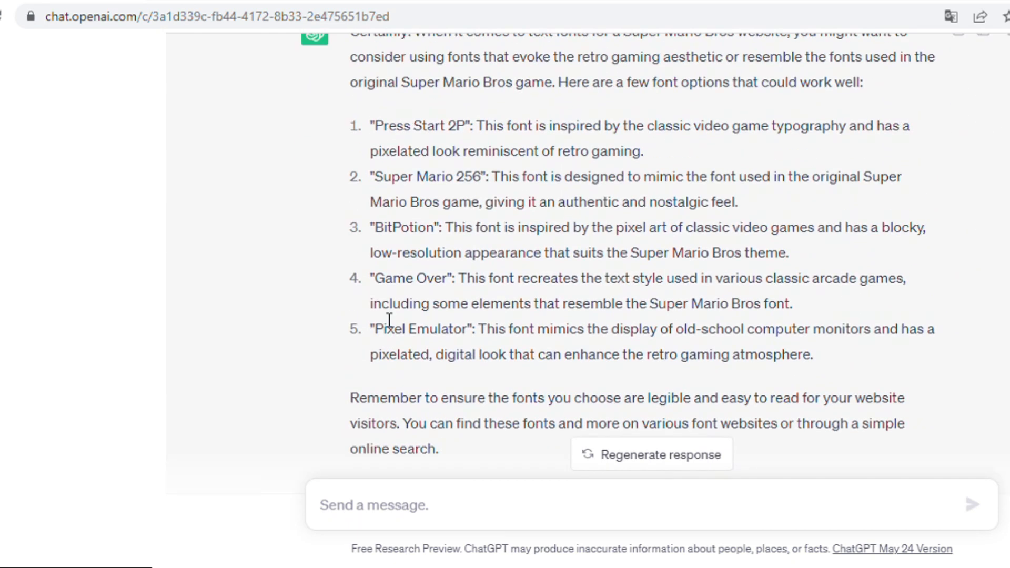
{"action": "scroll", "coordinate": [399, 239], "scroll_direction": "up", "scroll_amount": 2}
{"action": "scroll", "coordinate": [387, 274], "scroll_direction": "down", "scroll_amount": 2}
{"action": "left_click_drag", "start_coordinate": [481, 182], "coordinate": [384, 191]}
{"action": "scroll", "coordinate": [480, 329], "scroll_direction": "up", "scroll_amount": 15}
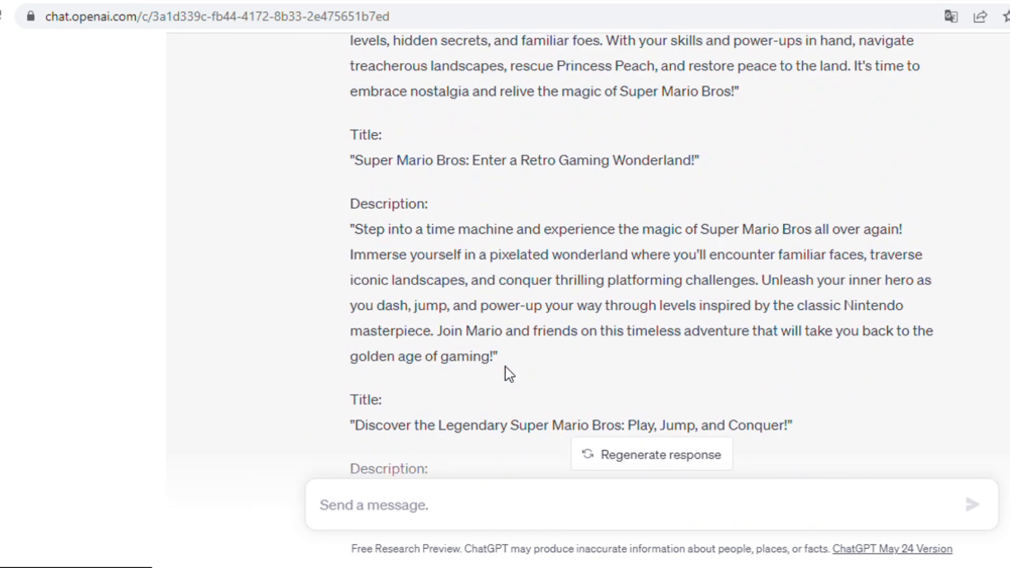
{"action": "scroll", "coordinate": [509, 365], "scroll_direction": "down", "scroll_amount": 5}
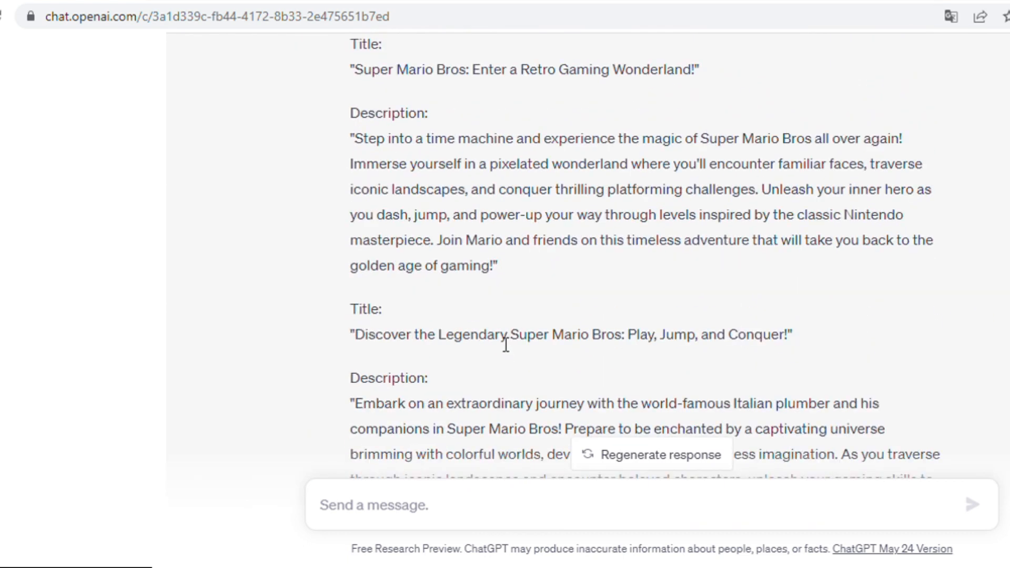
{"action": "left_click_drag", "start_coordinate": [356, 157], "coordinate": [786, 166]}
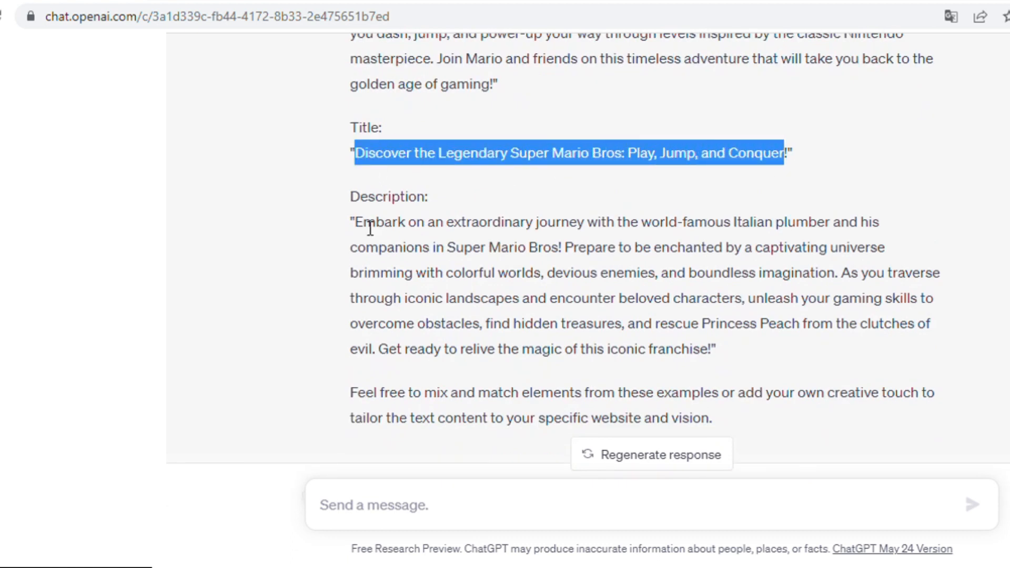
{"action": "left_click_drag", "start_coordinate": [355, 227], "coordinate": [715, 354]}
{"action": "key", "text": "alt+Tab"}
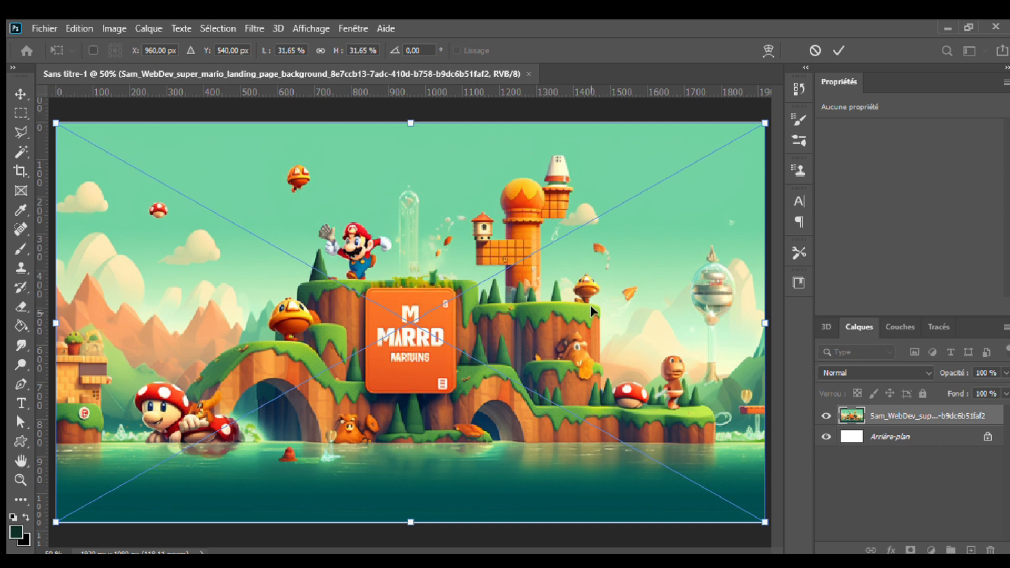
- Commit the placed Mario landscape and draw a rectangle over the sign's garbled lettering
{"action": "left_click", "coordinate": [833, 50]}
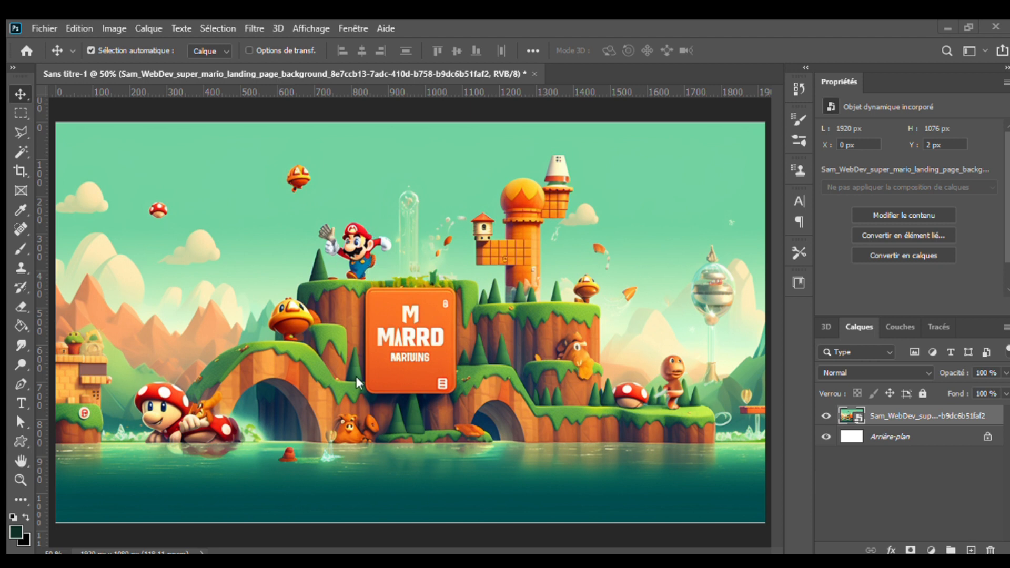
{"action": "scroll", "coordinate": [414, 331], "scroll_direction": "up", "scroll_amount": 5}
{"action": "left_click", "coordinate": [86, 425]}
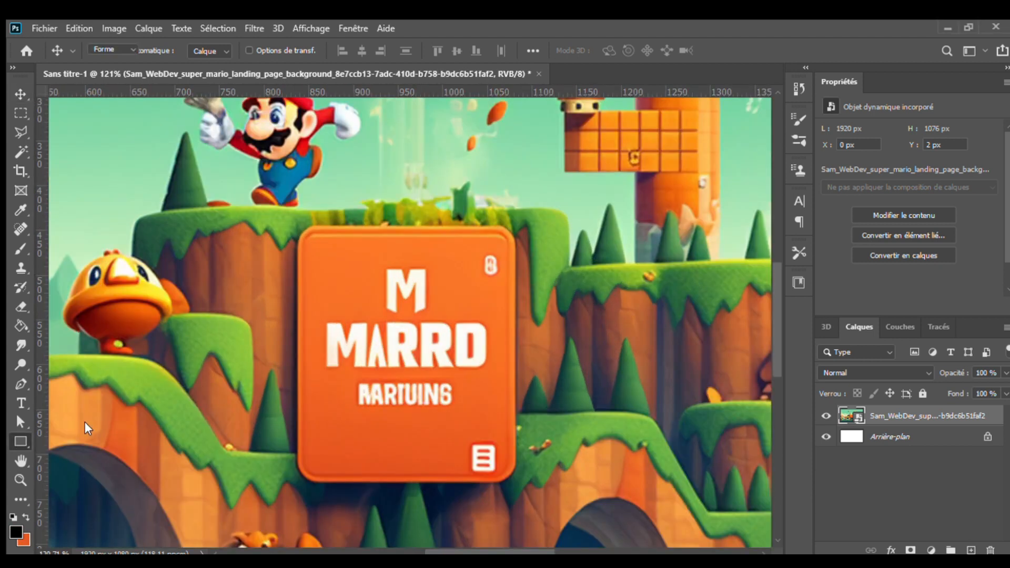
{"action": "mouse_move", "coordinate": [502, 251]}
{"action": "left_mouse_down"}
{"action": "mouse_move", "coordinate": [372, 412]}
{"action": "mouse_move", "coordinate": [320, 412]}
{"action": "left_mouse_up"}
{"action": "scroll", "coordinate": [540, 354], "scroll_direction": "down", "scroll_amount": 3}
- Fill the rectangle with the orange sampled from the sign
{"action": "left_click", "coordinate": [18, 96]}
{"action": "left_click", "coordinate": [19, 323]}
{"action": "key", "text": "u"}
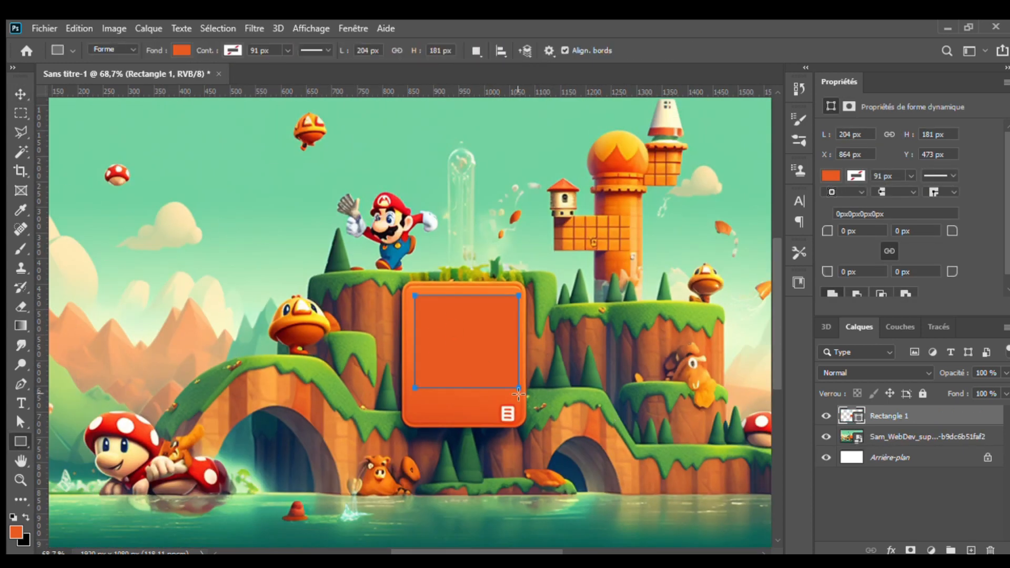
{"action": "left_click", "coordinate": [147, 74]}
{"action": "left_click", "coordinate": [86, 125]}
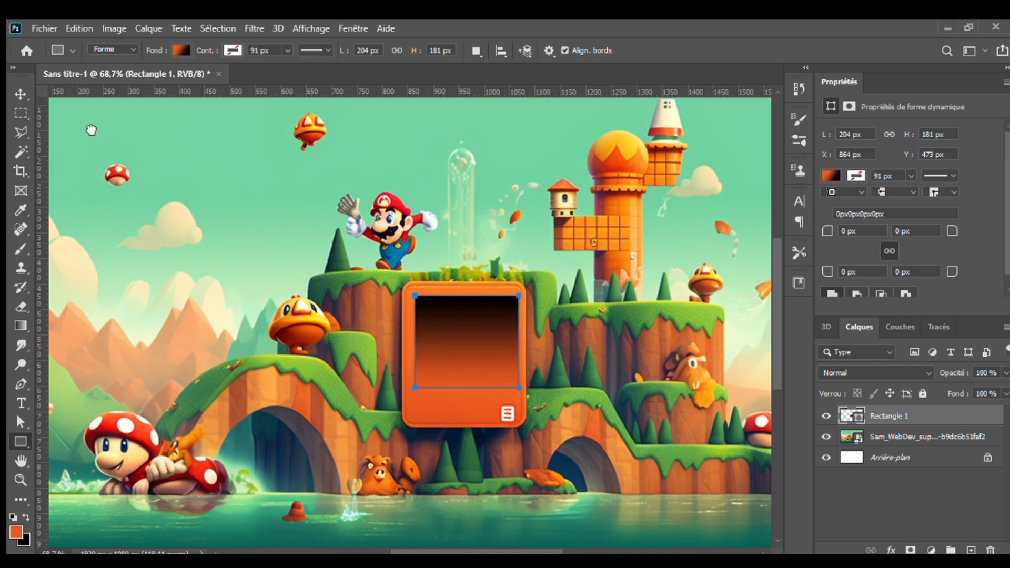
{"action": "double_click", "coordinate": [268, 243]}
{"action": "left_click", "coordinate": [436, 292]}
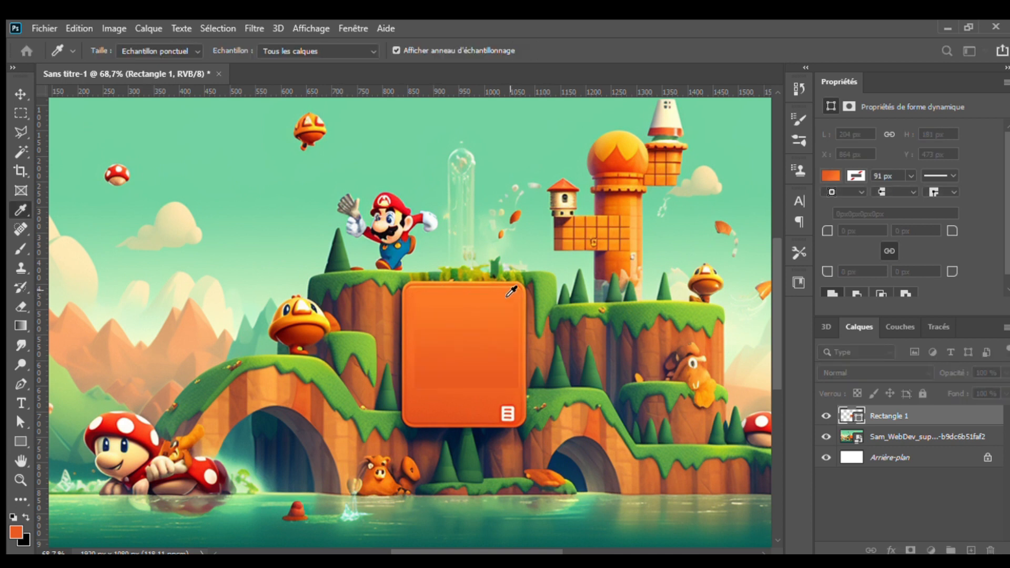
{"action": "left_click", "coordinate": [921, 304]}
{"action": "double_click", "coordinate": [83, 243]}
{"action": "left_click", "coordinate": [460, 396]}
{"action": "left_click", "coordinate": [872, 287]}
{"action": "key", "text": "v"}
{"action": "scroll", "coordinate": [510, 358], "scroll_direction": "down", "scroll_amount": 4}
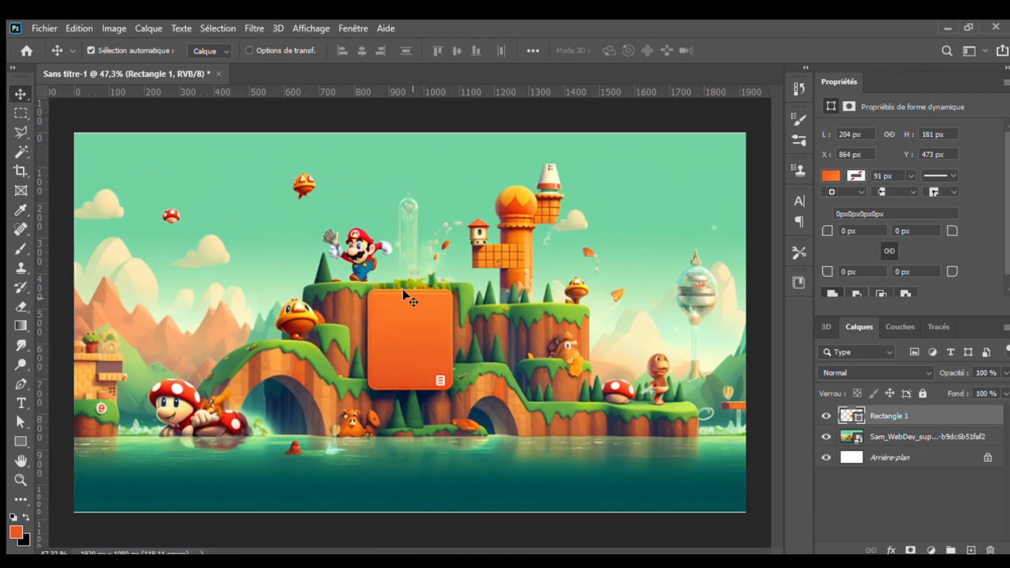
{"action": "scroll", "coordinate": [409, 297], "scroll_direction": "up", "scroll_amount": 5}
- Cover Mario above the sign with a rectangle filled by a sampled sky-green gradient
{"action": "left_click", "coordinate": [570, 338]}
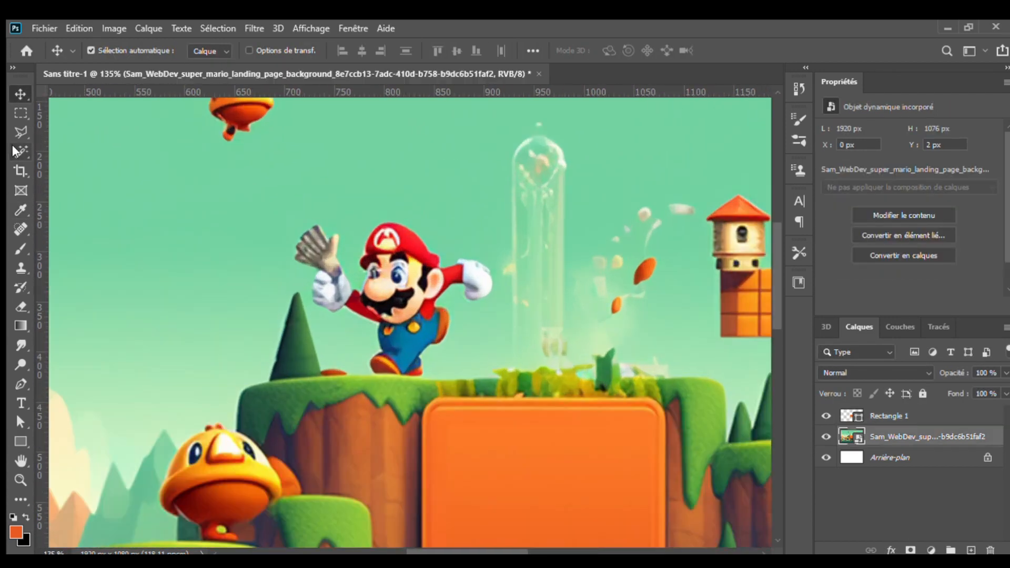
{"action": "key", "text": "u"}
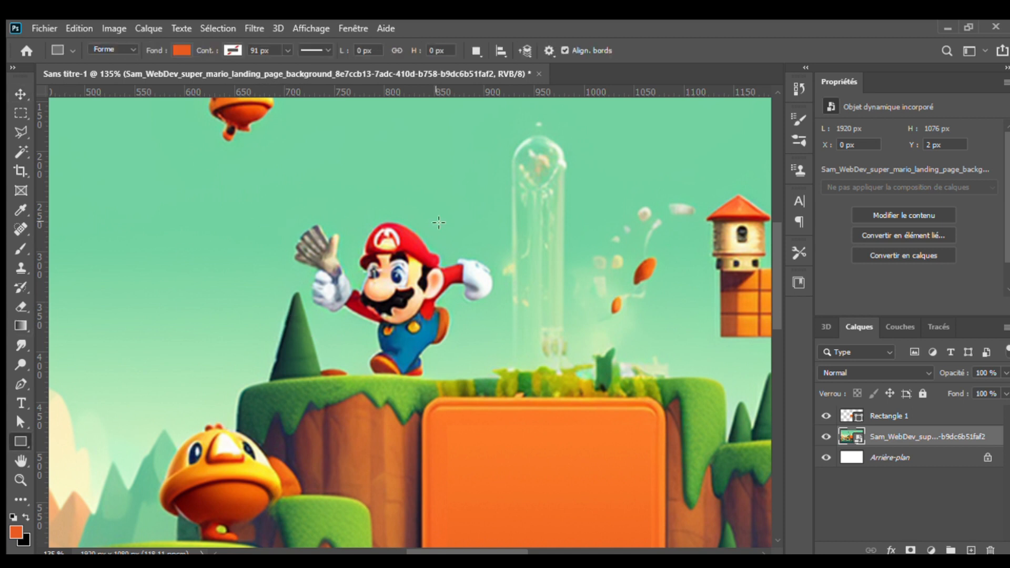
{"action": "left_click_drag", "start_coordinate": [495, 217], "coordinate": [267, 373]}
{"action": "left_click", "coordinate": [179, 48]}
{"action": "left_click", "coordinate": [132, 73]}
{"action": "double_click", "coordinate": [108, 248]}
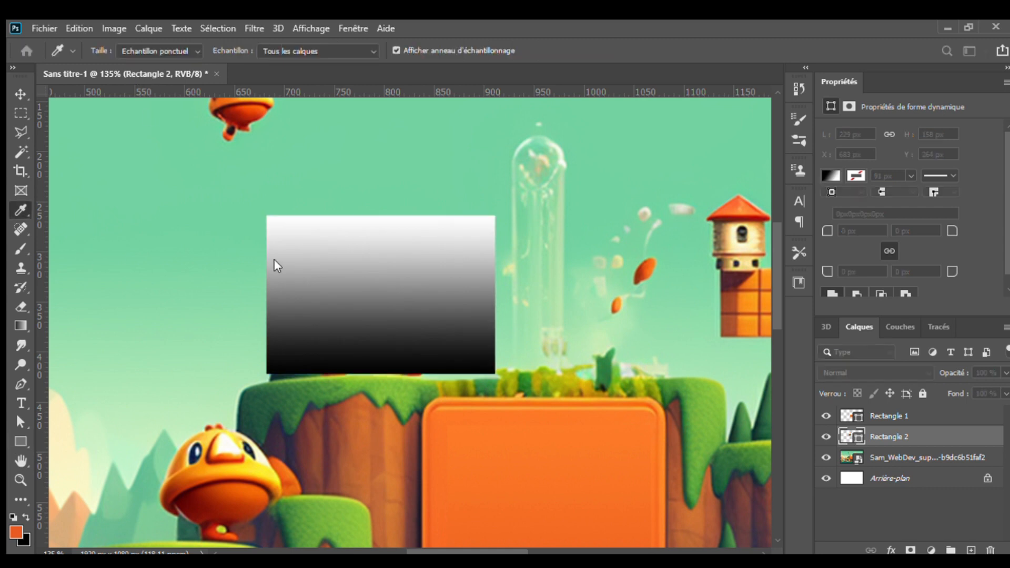
{"action": "left_click", "coordinate": [444, 377]}
{"action": "key", "text": "Return"}
{"action": "double_click", "coordinate": [198, 252]}
{"action": "left_click", "coordinate": [383, 210]}
{"action": "key", "text": "Return"}
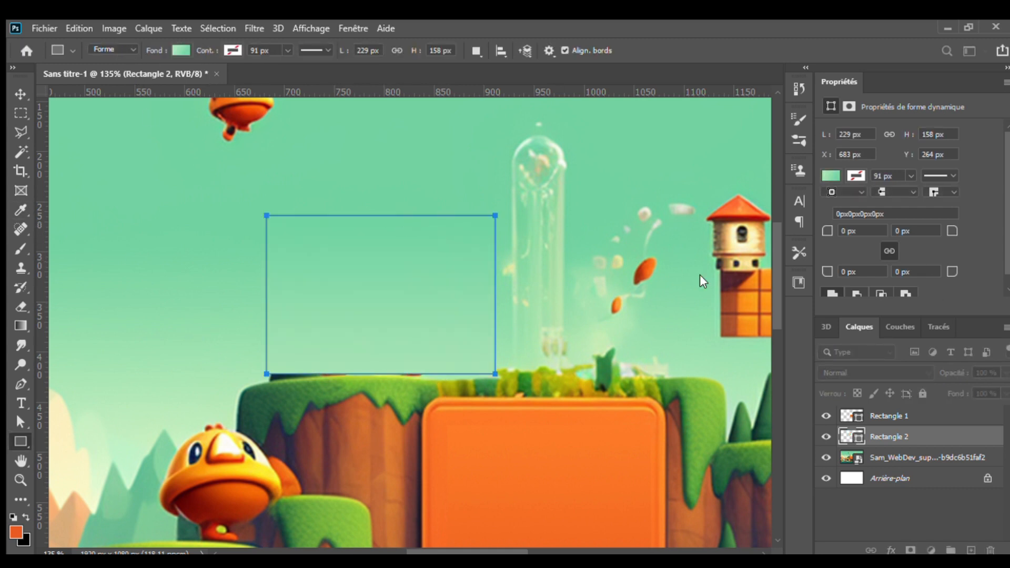
{"action": "key", "text": "v"}
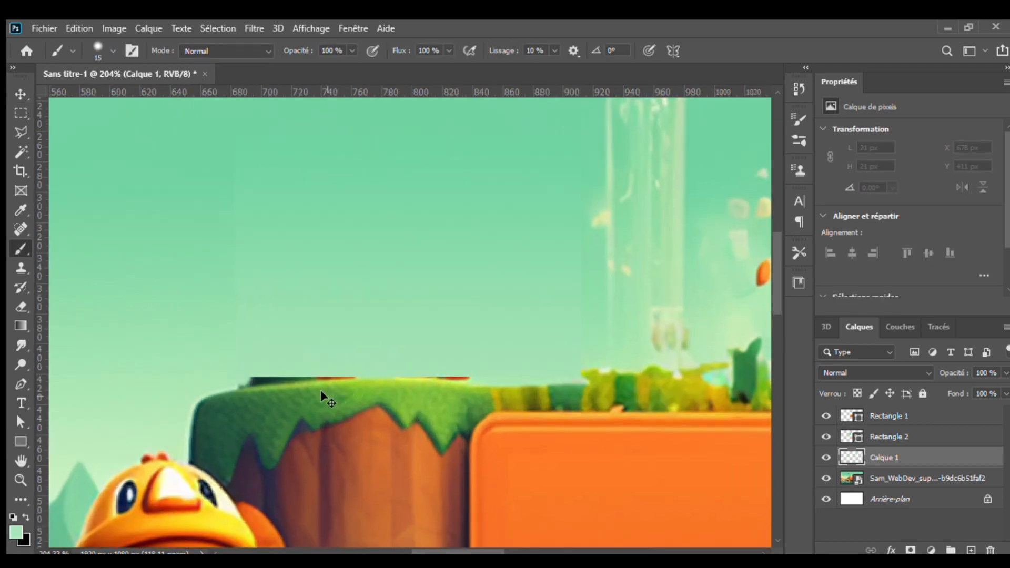
- Magic Wand the leftover ledge slivers and fill them pale green on Calque 1
{"action": "left_click", "coordinate": [21, 152]}
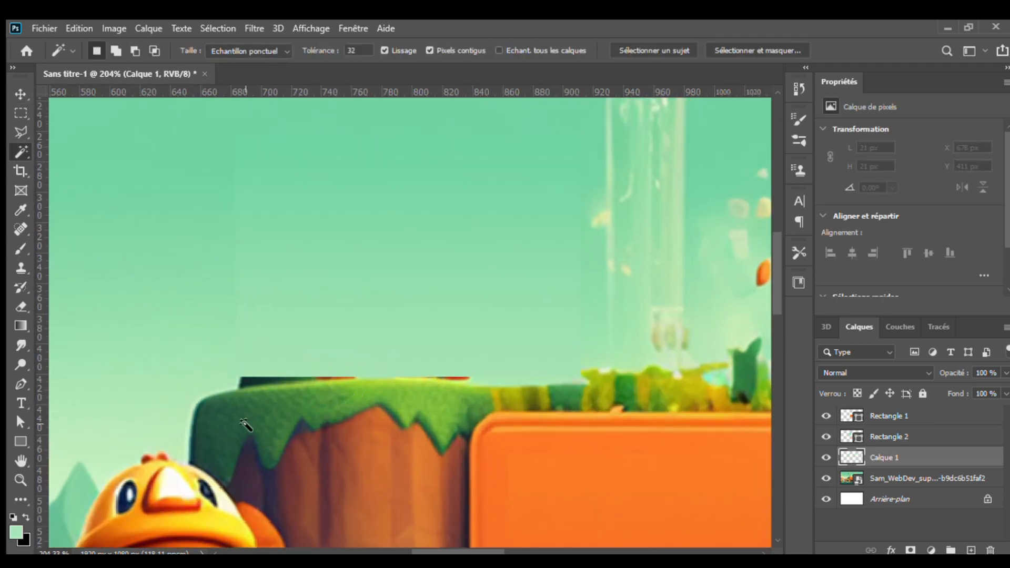
{"action": "left_click", "coordinate": [244, 380]}
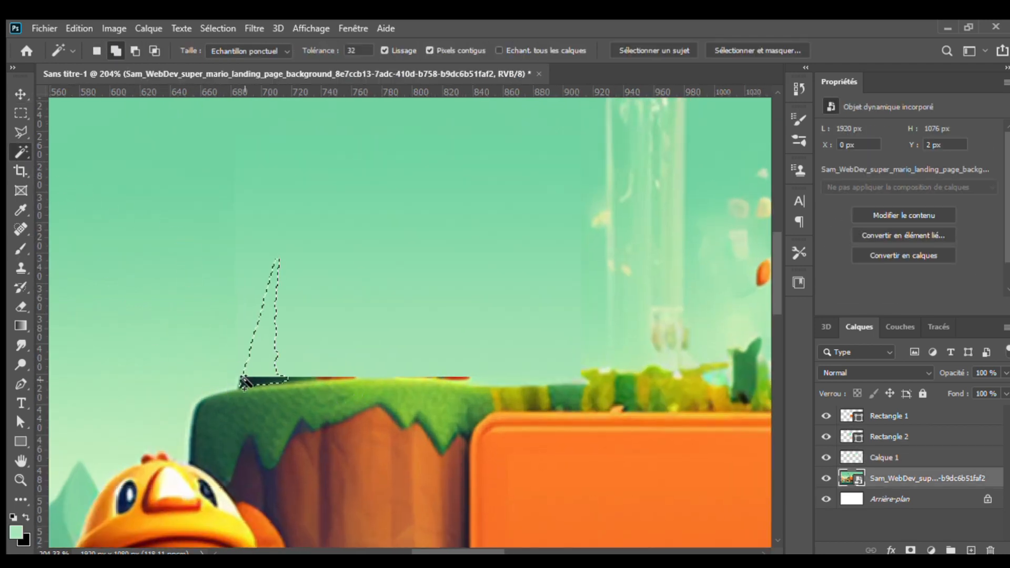
{"action": "left_click", "coordinate": [279, 382], "text": "shift"}
{"action": "left_click", "coordinate": [303, 379], "text": "shift"}
{"action": "left_click", "coordinate": [341, 377], "text": "shift"}
{"action": "left_click", "coordinate": [445, 376], "text": "shift"}
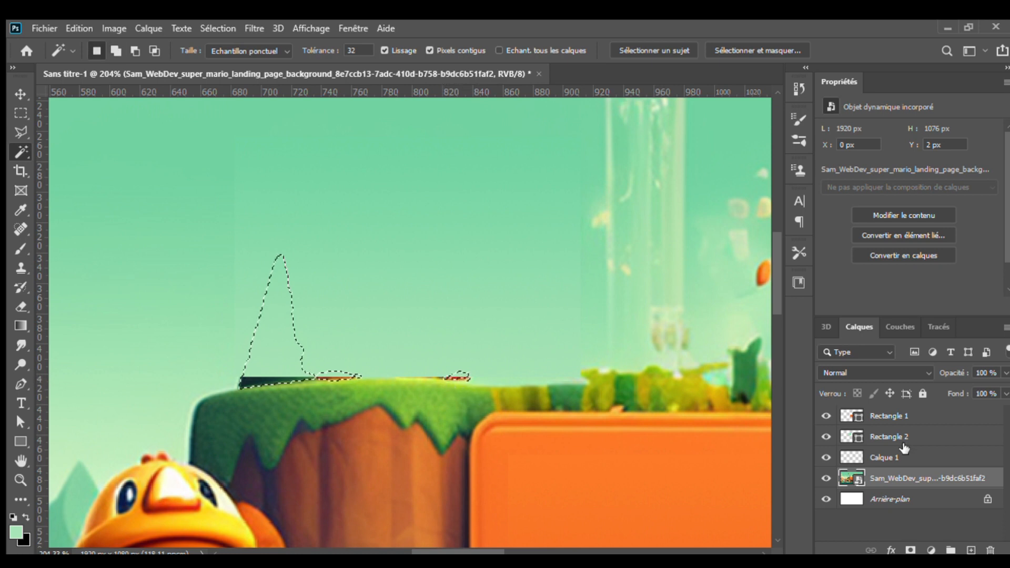
{"action": "left_click", "coordinate": [896, 457]}
{"action": "right_click", "coordinate": [21, 326]}
{"action": "left_click", "coordinate": [75, 339]}
{"action": "left_click", "coordinate": [16, 533]}
{"action": "left_click", "coordinate": [870, 286]}
{"action": "left_click", "coordinate": [284, 368]}
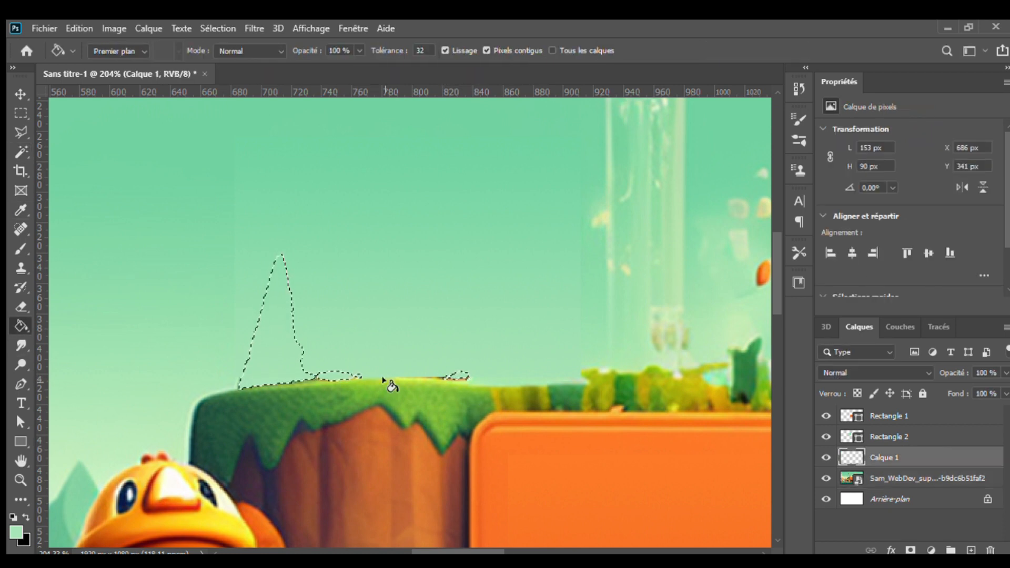
{"action": "key", "text": "ctrl+0"}
{"action": "key", "text": "v"}
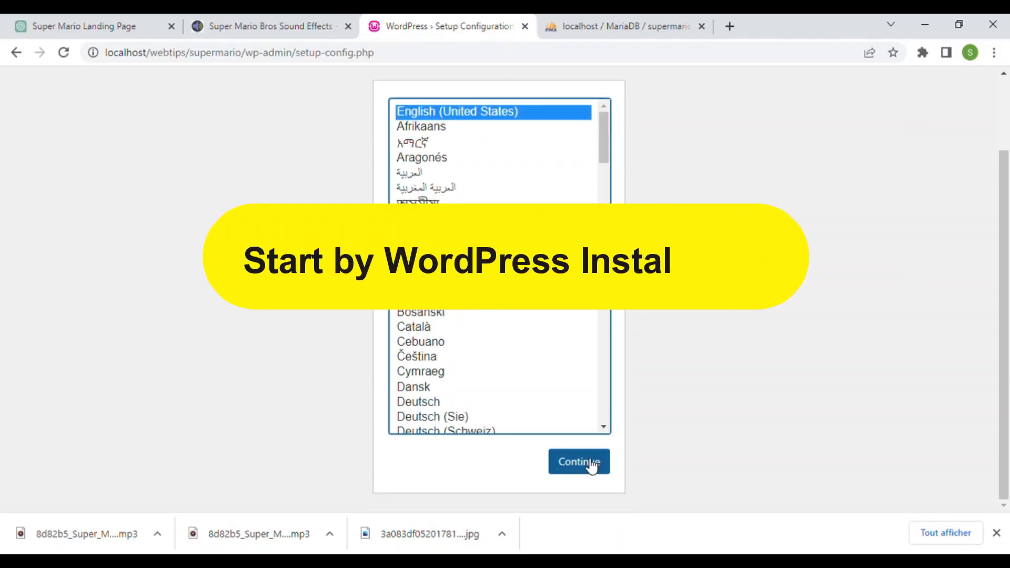
{"action": "left_click", "coordinate": [588, 464]}
- Enter database name supermario and user root, submit, and run the installation
{"action": "left_click", "coordinate": [284, 459]}
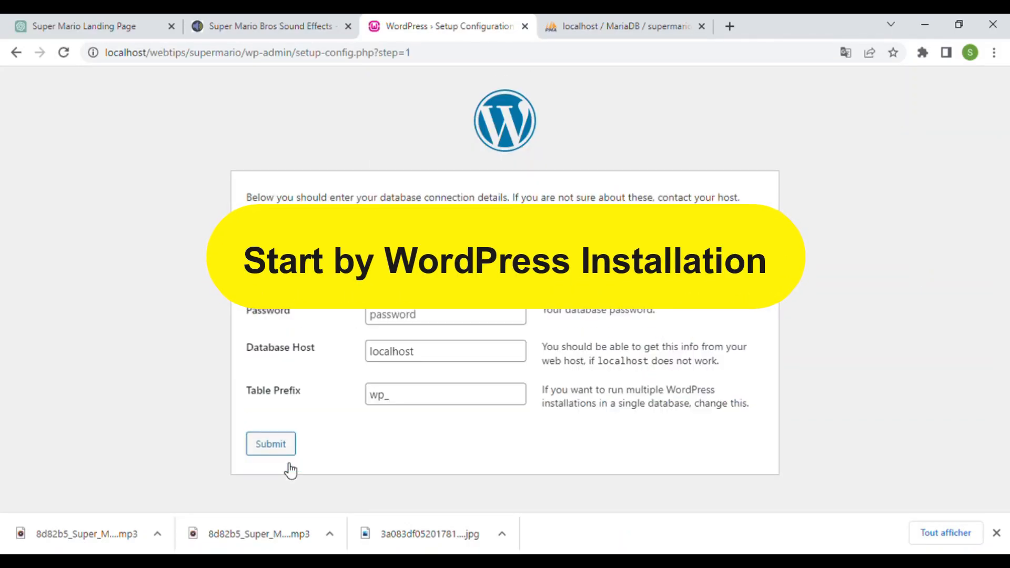
{"action": "type", "text": "supermario"}
{"action": "key", "text": "Tab"}
{"action": "type", "text": "root"}
{"action": "left_click", "coordinate": [280, 444]}
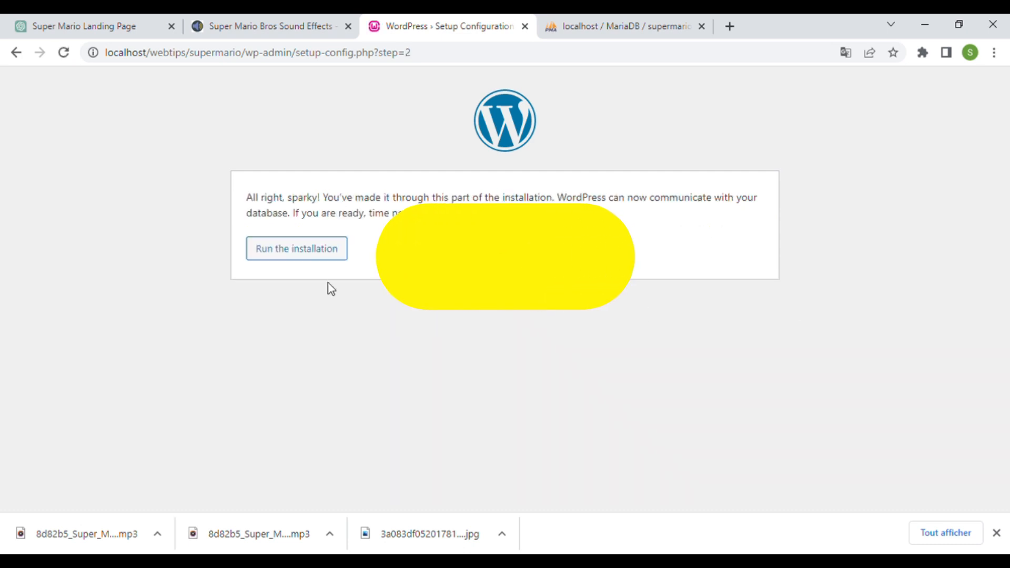
{"action": "left_click", "coordinate": [316, 251]}
- Install the site titled SuperMarioBros with an admin username and weak password, then log in
{"action": "scroll", "coordinate": [672, 313], "scroll_direction": "down", "scroll_amount": 2}
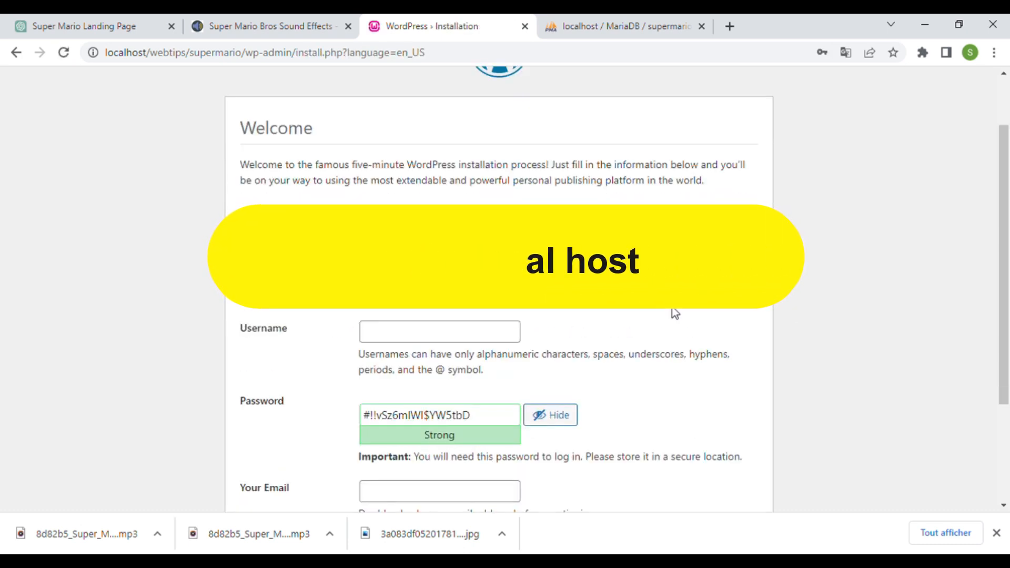
{"action": "type", "text": "SuperMarioBros"}
{"action": "key", "text": "Tab"}
{"action": "type", "text": "supermario"}
{"action": "key", "text": "Tab"}
{"action": "type", "text": "supermario"}
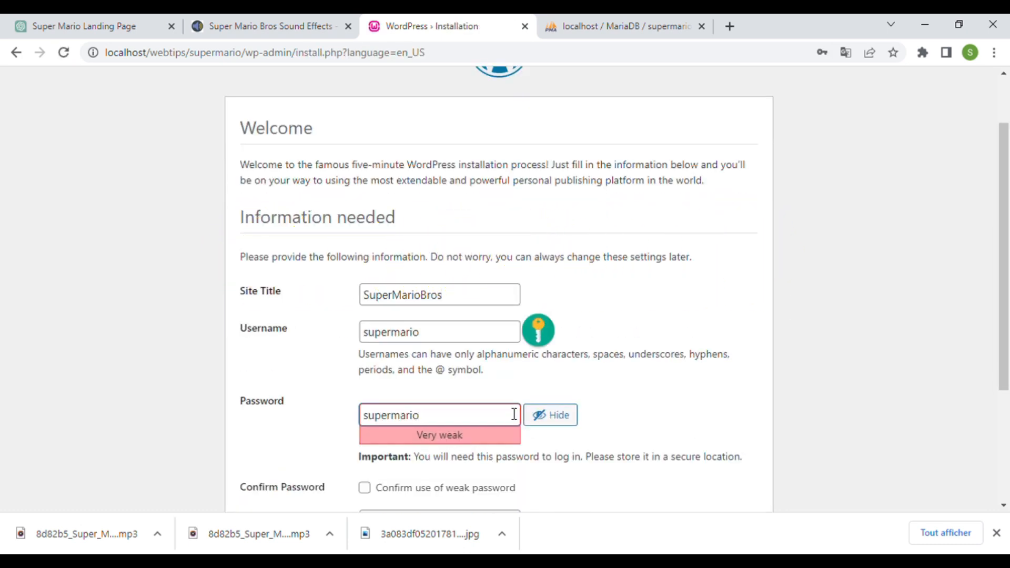
{"action": "scroll", "coordinate": [514, 414], "scroll_direction": "down", "scroll_amount": 3}
{"action": "left_click", "coordinate": [363, 305]}
{"action": "left_click", "coordinate": [287, 462]}
{"action": "scroll", "coordinate": [756, 323], "scroll_direction": "down", "scroll_amount": 3}
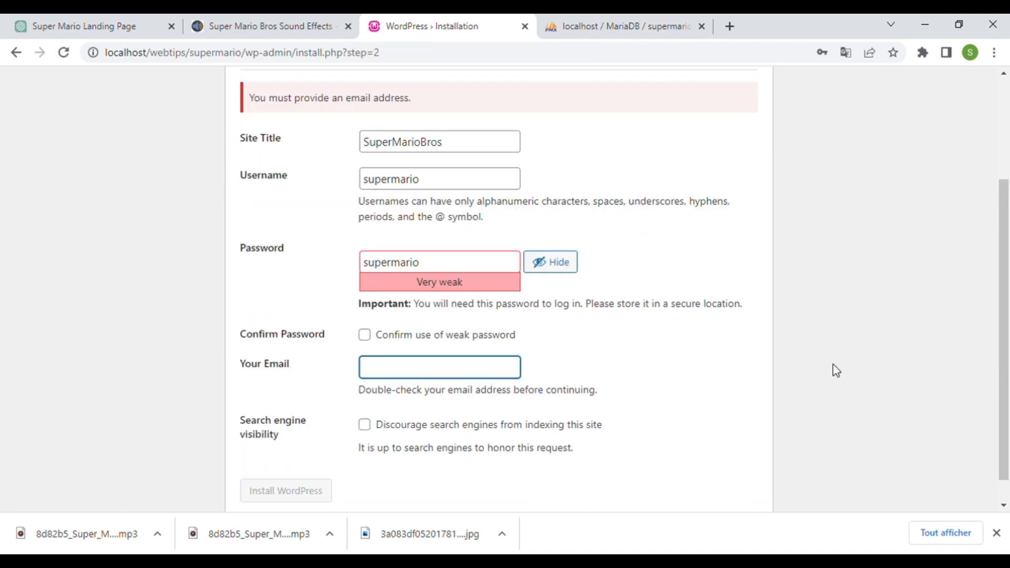
{"action": "left_click", "coordinate": [412, 337]}
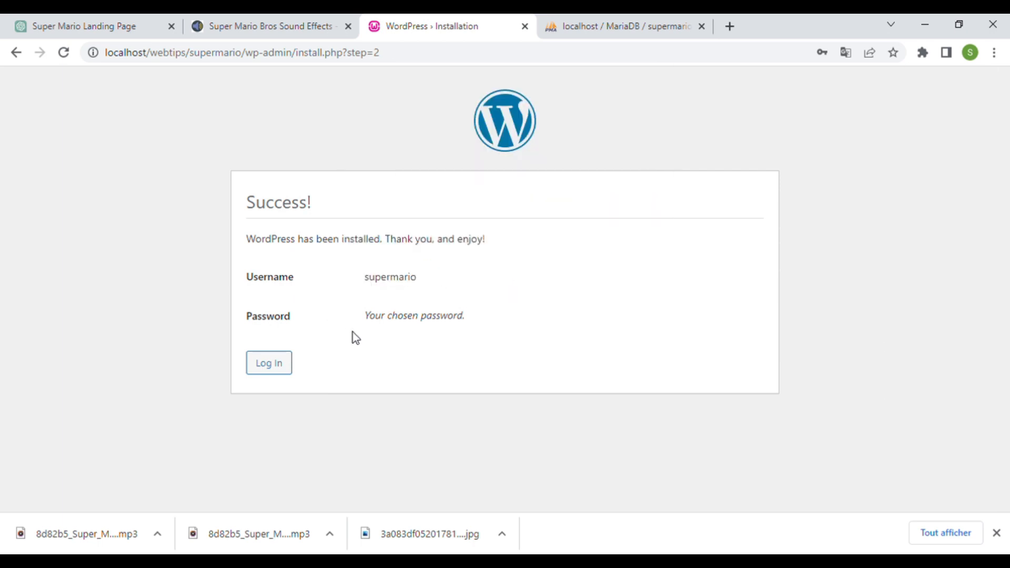
{"action": "left_click", "coordinate": [269, 363]}
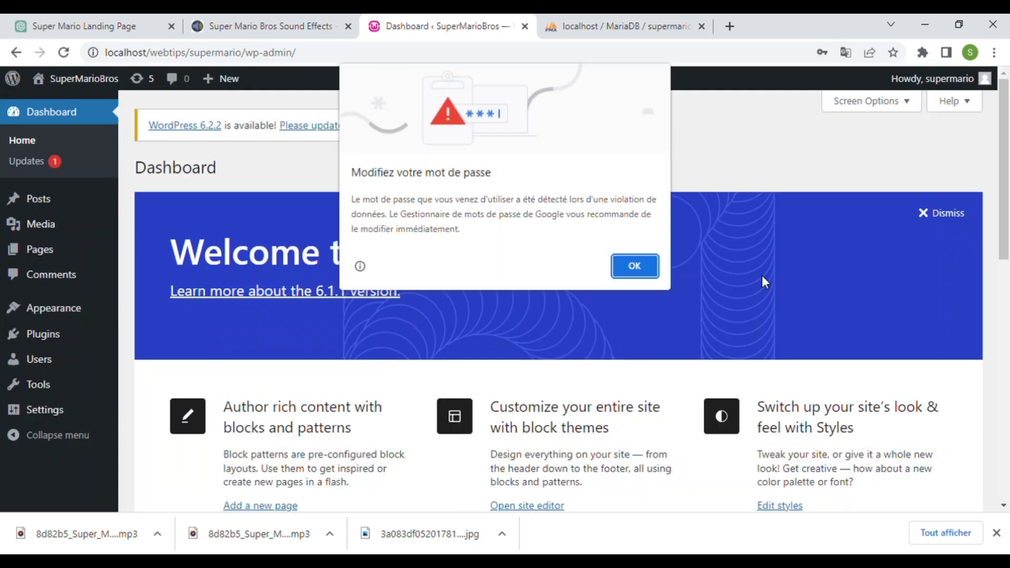
{"action": "left_click", "coordinate": [633, 265]}
{"action": "scroll", "coordinate": [618, 243], "scroll_direction": "down", "scroll_amount": 3}
- Search for 'gutenberg' and install the Gutenberg and Spectra plugins
{"action": "scroll", "coordinate": [618, 244], "scroll_direction": "up", "scroll_amount": 3}
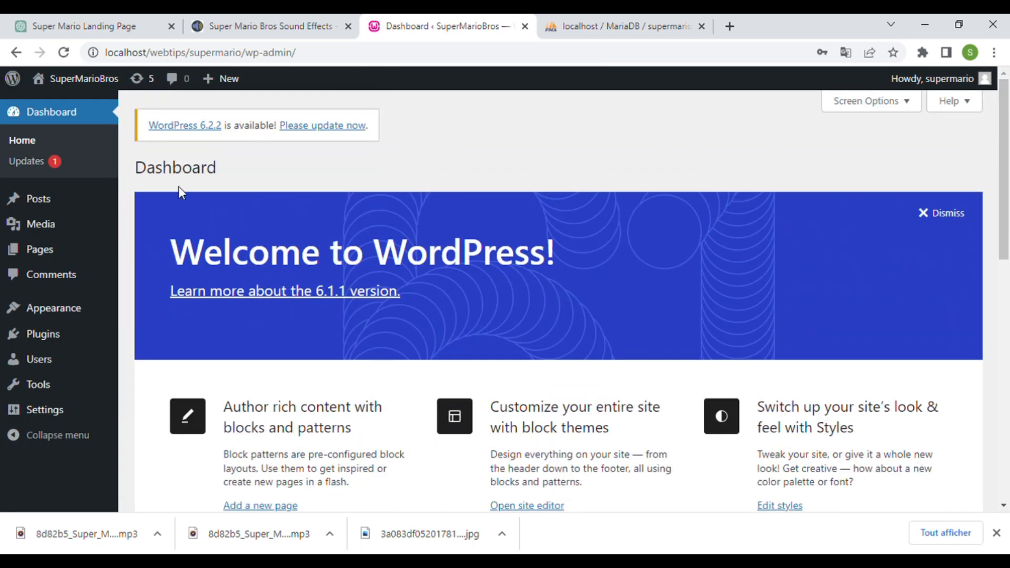
{"action": "left_click", "coordinate": [43, 333]}
{"action": "left_click", "coordinate": [247, 168]}
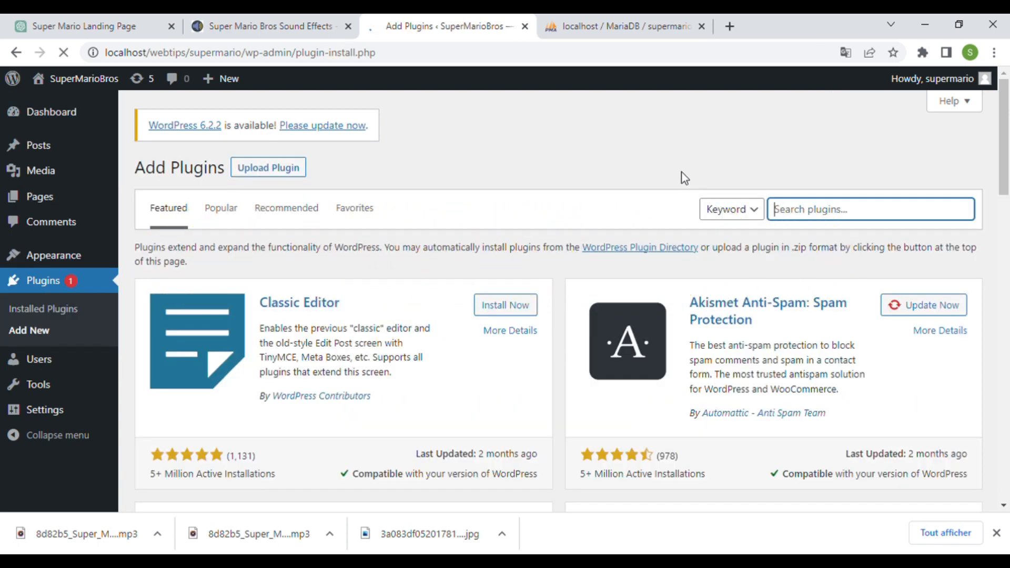
{"action": "type", "text": "gutenger"}
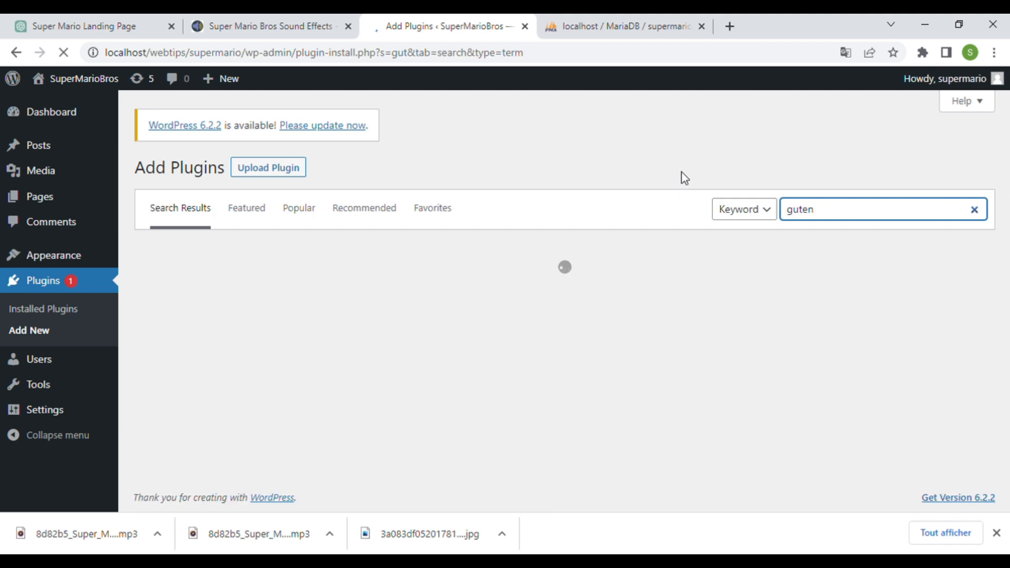
{"action": "key", "text": "BackSpace"}
{"action": "key", "text": "BackSpace"}
{"action": "key", "text": "BackSpace"}
{"action": "key", "text": "BackSpace"}
{"action": "type", "text": "berg"}
{"action": "left_click", "coordinate": [935, 294]}
{"action": "scroll", "coordinate": [941, 311], "scroll_direction": "down", "scroll_amount": 1}
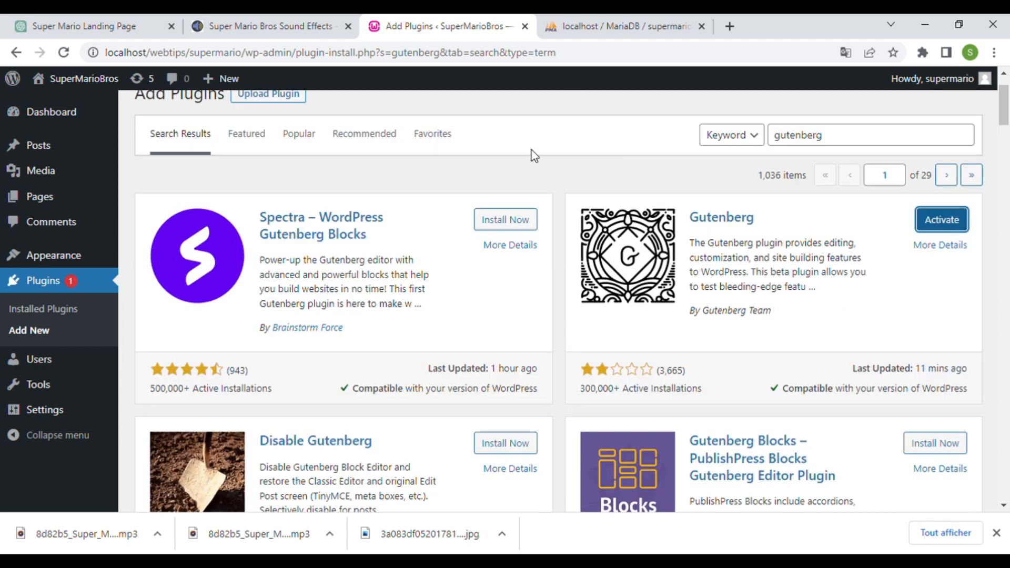
{"action": "left_click", "coordinate": [513, 220]}
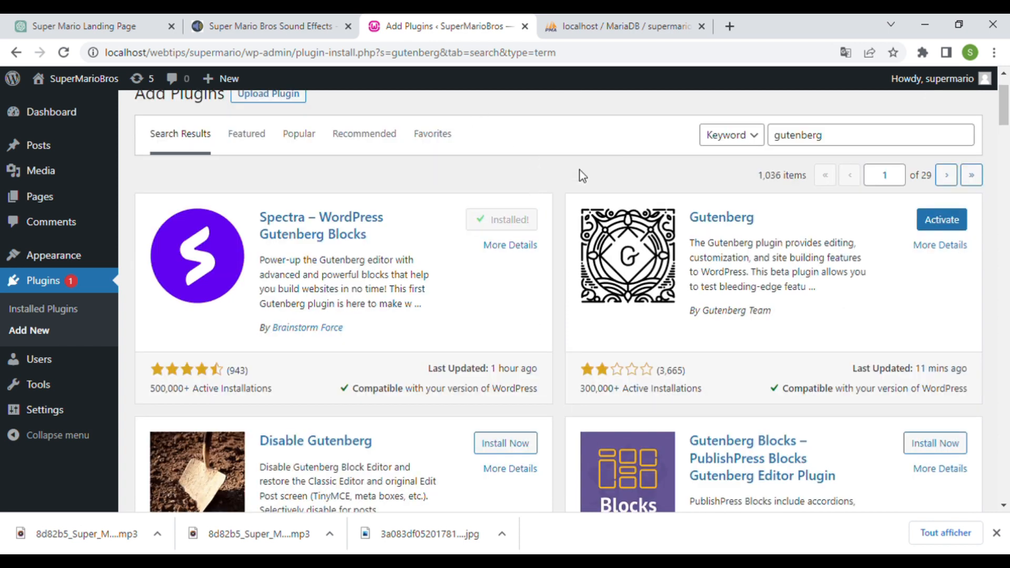
- Activate the Gutenberg and Spectra plugins from the Installed Plugins list
{"action": "left_click", "coordinate": [100, 309]}
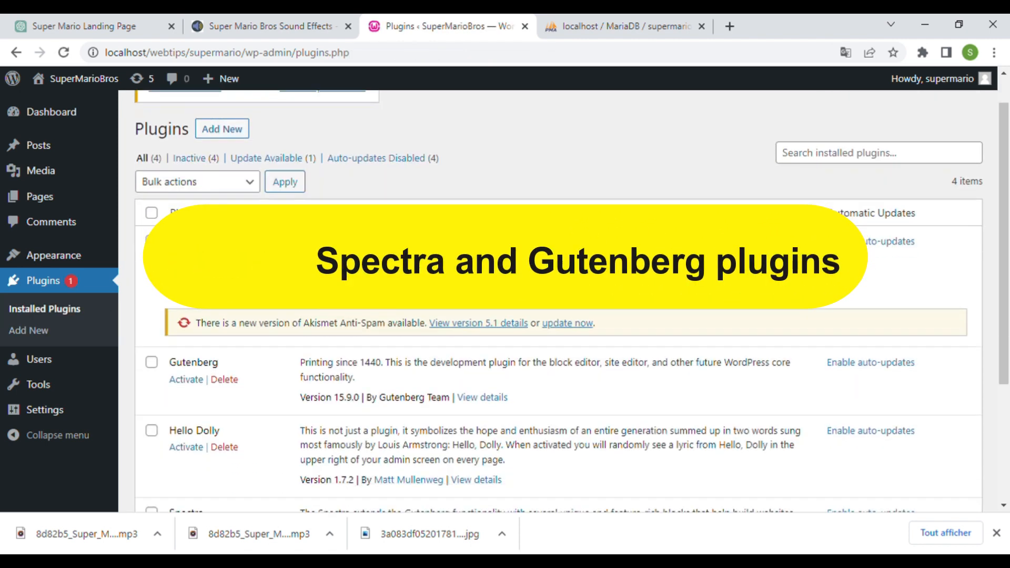
{"action": "scroll", "coordinate": [202, 208], "scroll_direction": "down", "scroll_amount": 4}
{"action": "left_click", "coordinate": [201, 203]}
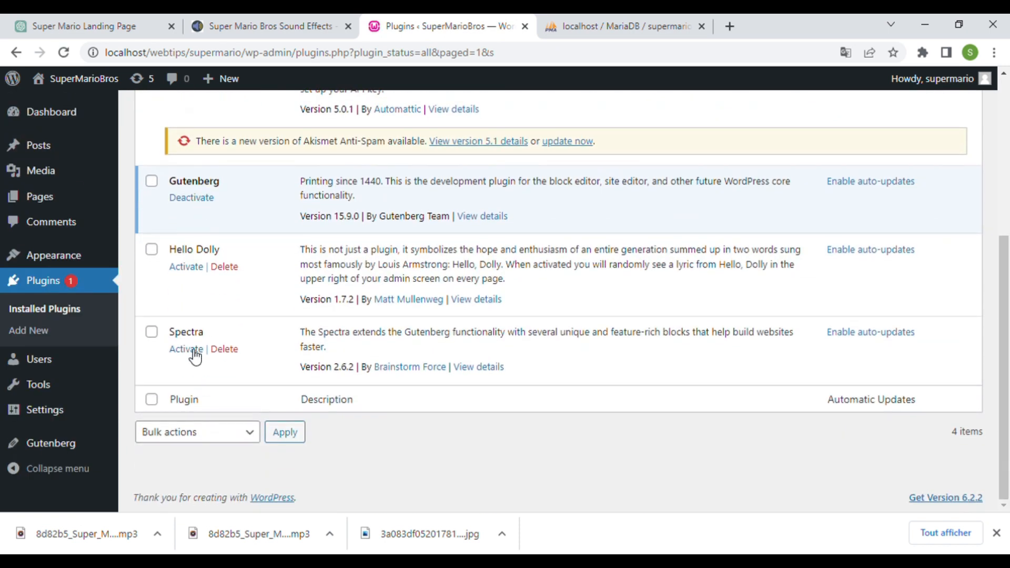
{"action": "left_click", "coordinate": [195, 351]}
{"action": "left_click", "coordinate": [142, 334]}
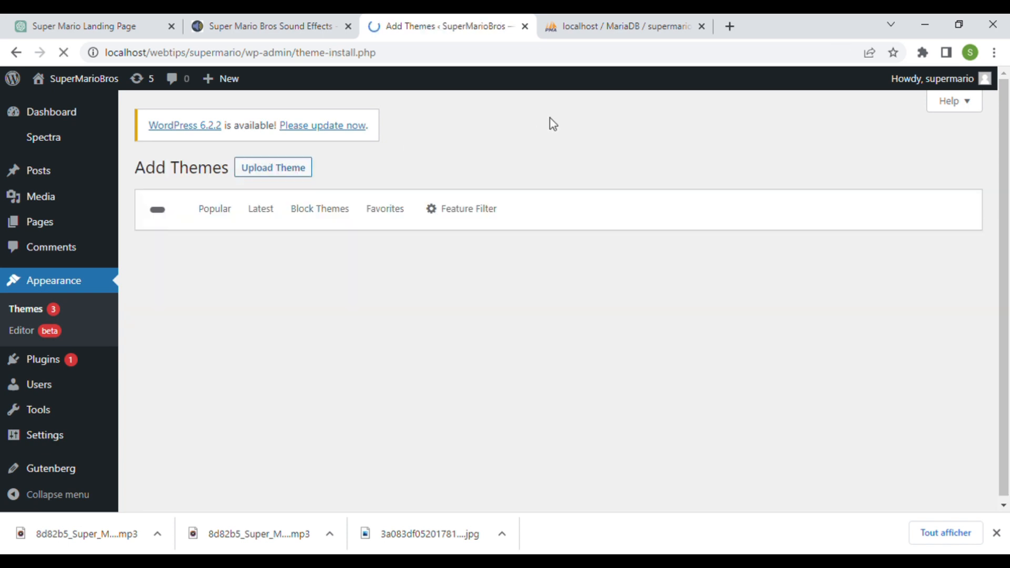
- Search the theme directory for 'astra', install the Astra theme, and activate it
{"action": "left_click", "coordinate": [782, 219]}
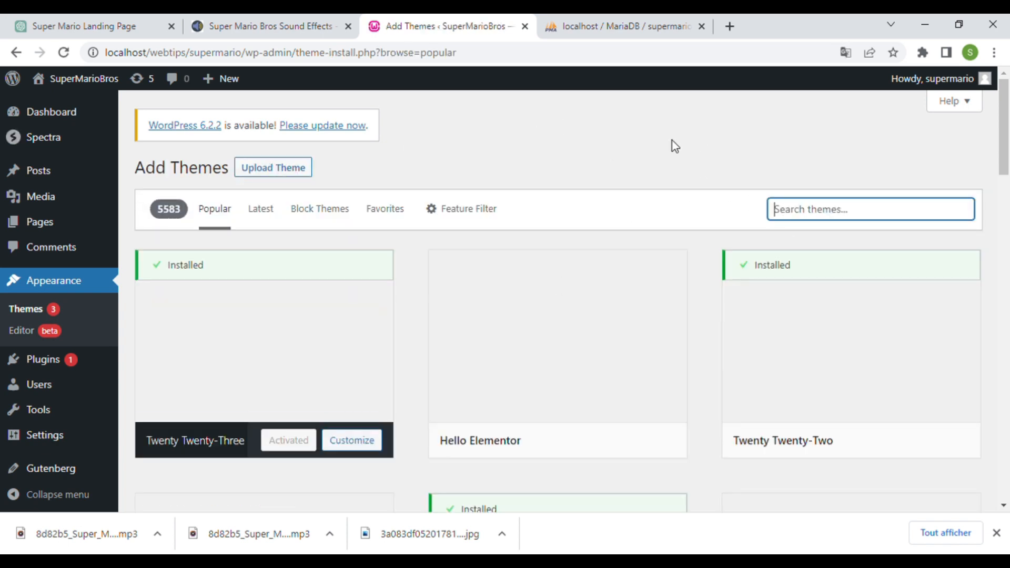
{"action": "type", "text": "astra"}
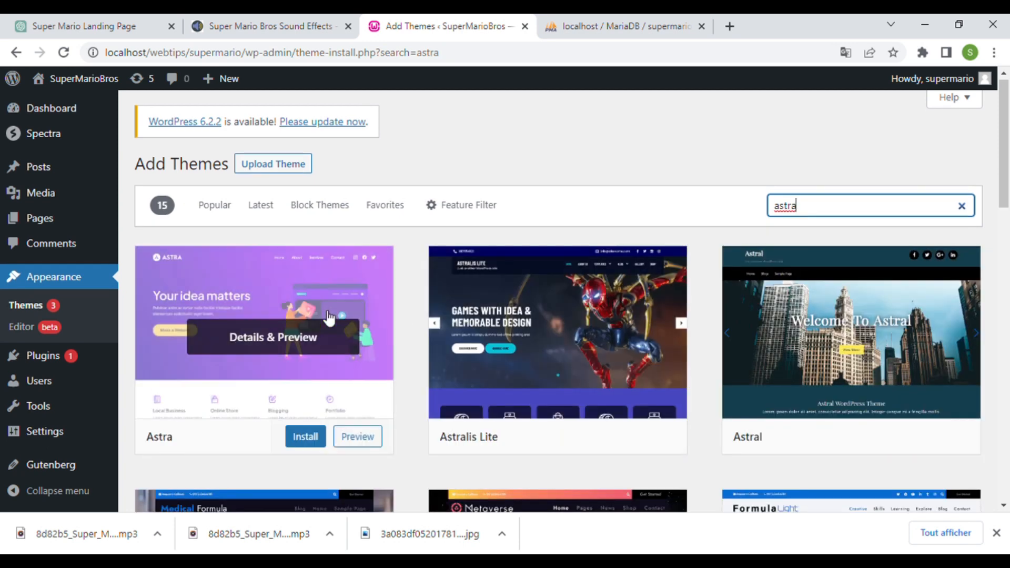
{"action": "left_click", "coordinate": [328, 317]}
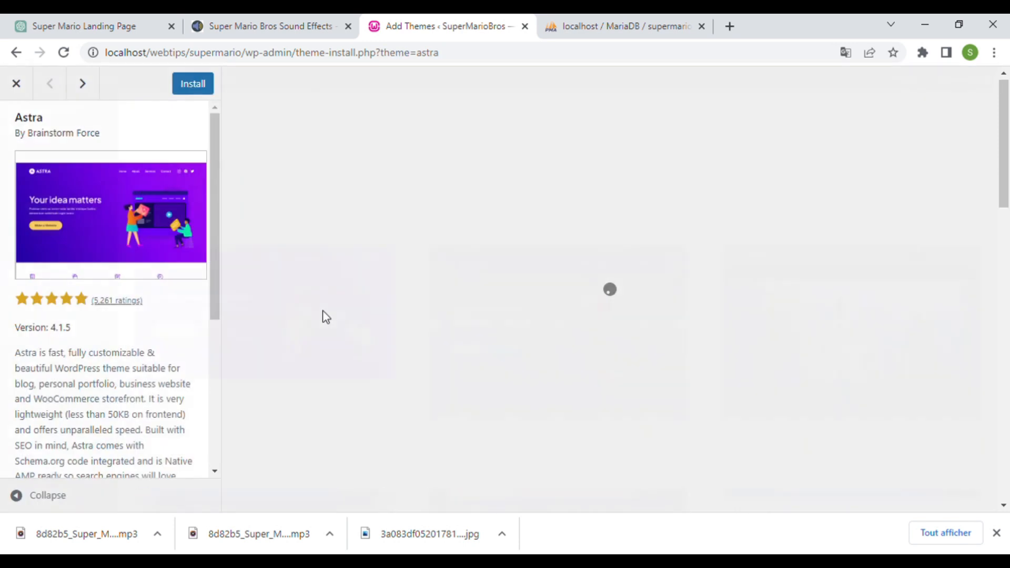
{"action": "left_click", "coordinate": [203, 93]}
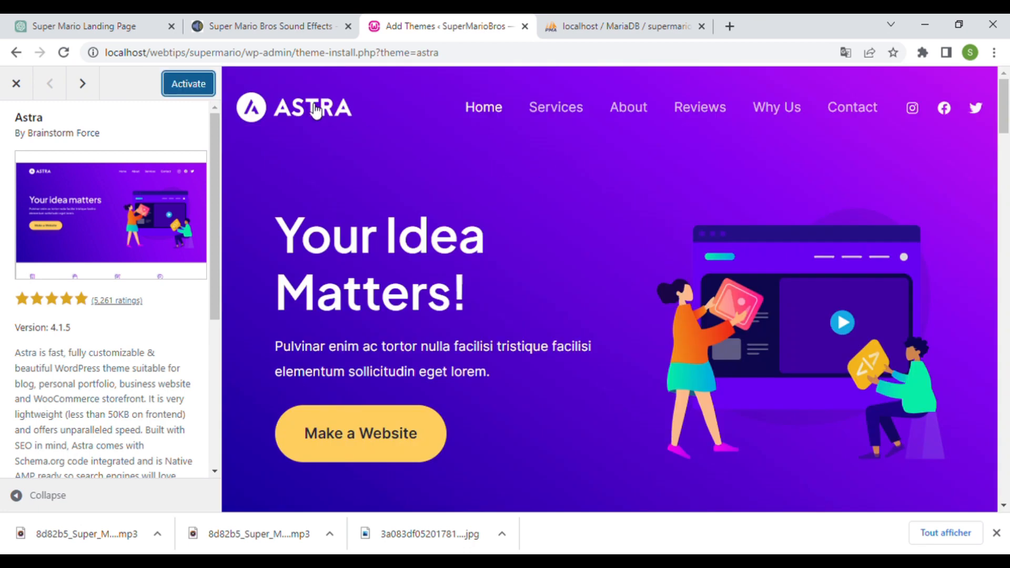
{"action": "left_click", "coordinate": [189, 89]}
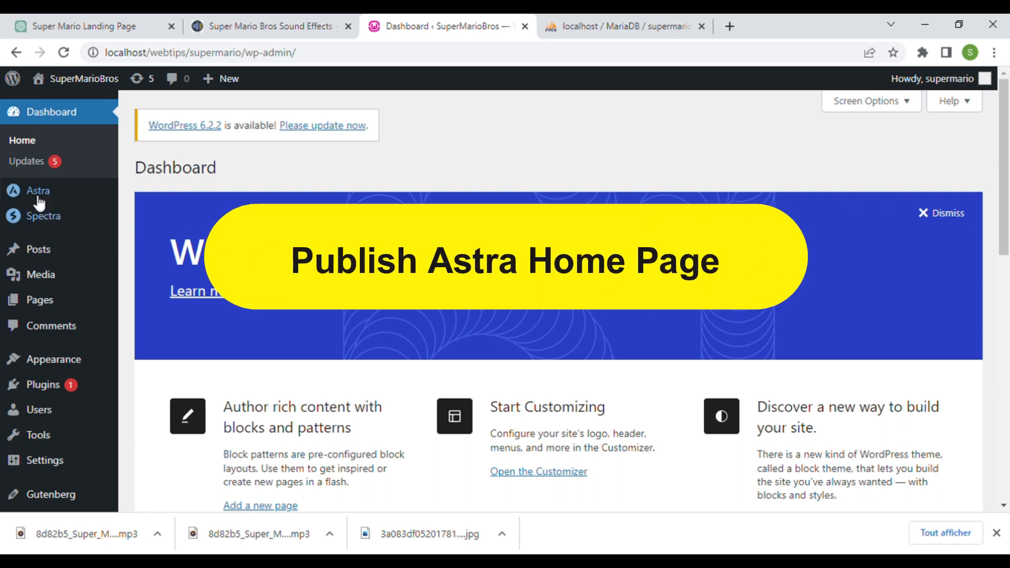
- Publish the Astra starter settings from the Astra dashboard's Start Customising page
{"action": "mouse_move", "coordinate": [39, 200]}
{"action": "left_click", "coordinate": [154, 193]}
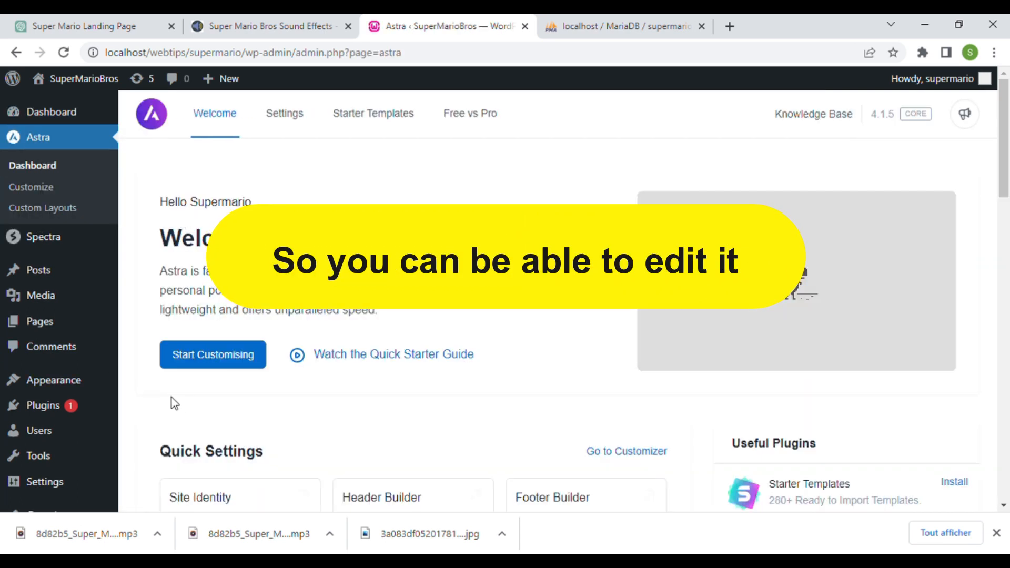
{"action": "left_click", "coordinate": [209, 361]}
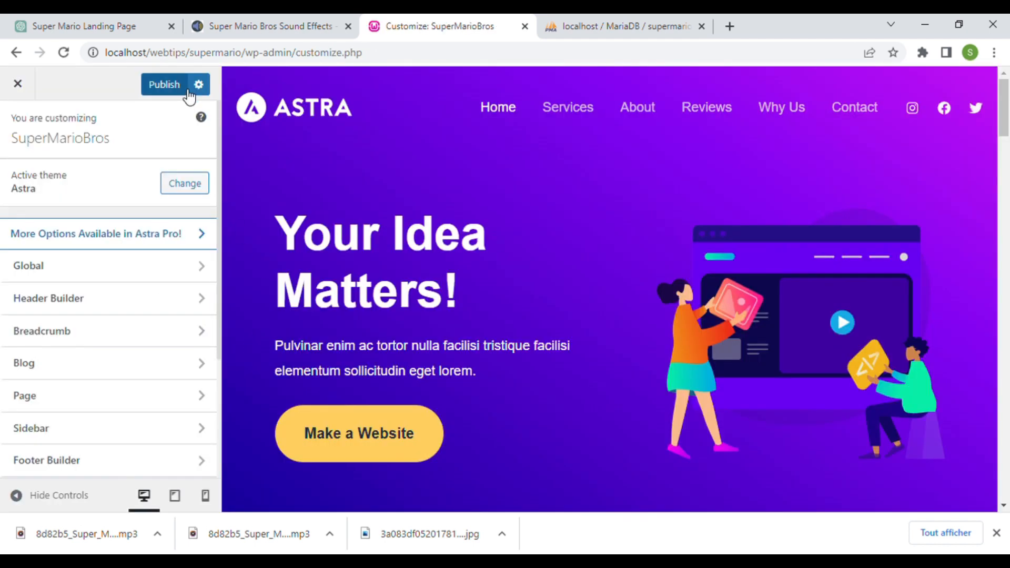
{"action": "left_click", "coordinate": [156, 87]}
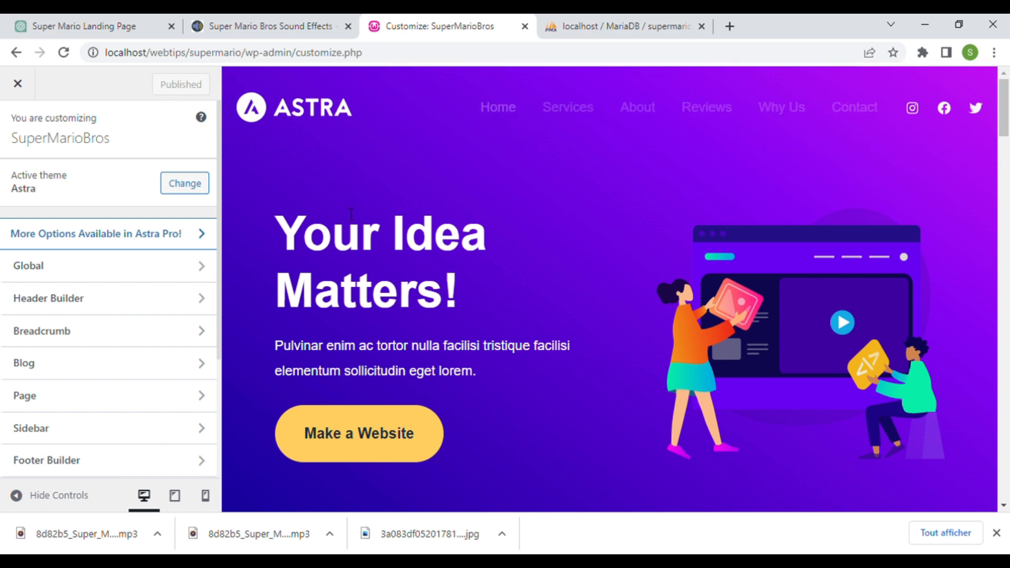
- Open the live site in a new tab showing the 'Your Idea Matters!' homepage
{"action": "key", "text": "alt+Left"}
{"action": "mouse_move", "coordinate": [74, 82]}
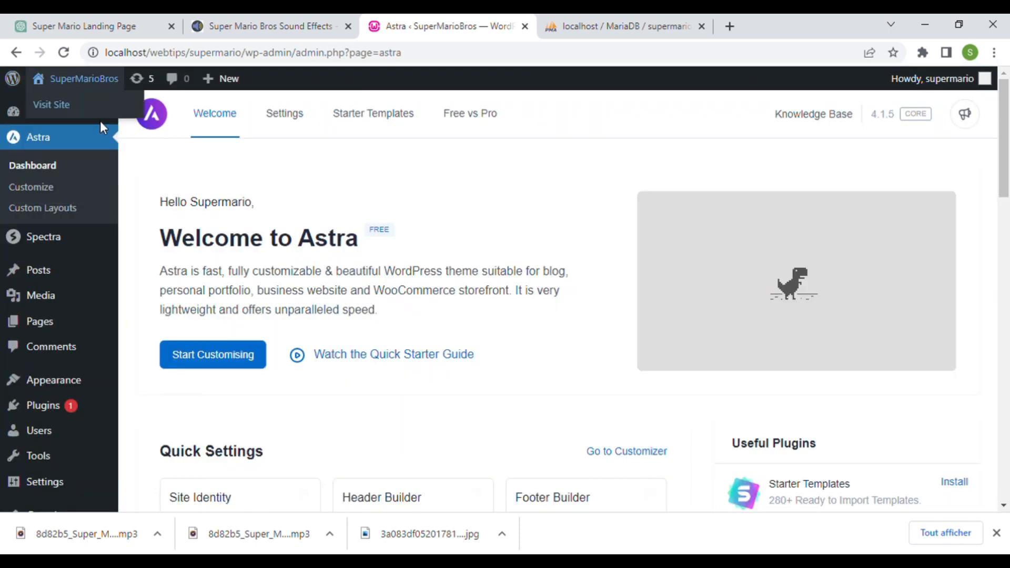
{"action": "middle_click", "coordinate": [57, 104]}
{"action": "left_click", "coordinate": [518, 31]}
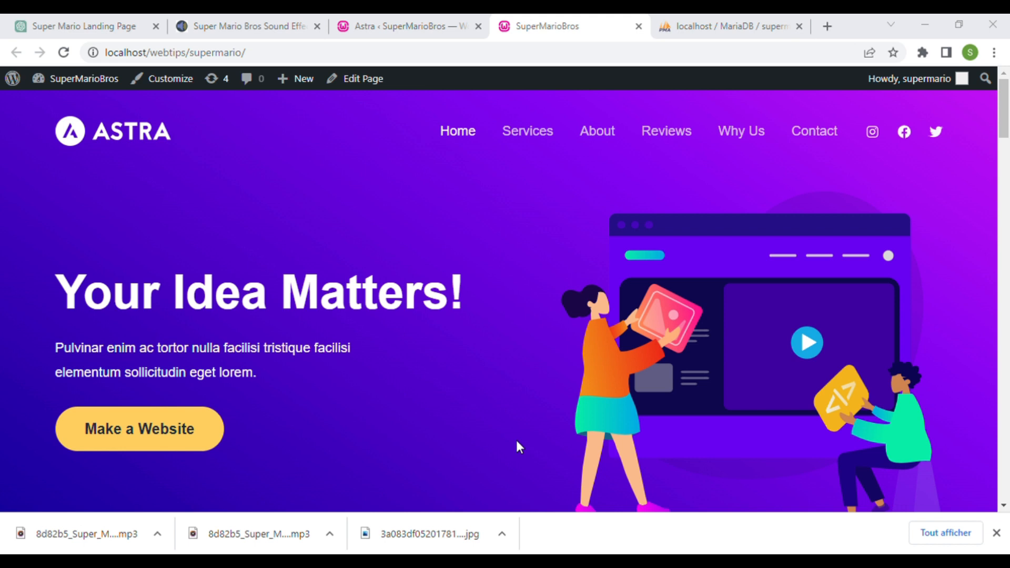
- Open Home in the block editor and delete the purple 'Your Idea Matters!' Cover block
{"action": "left_click", "coordinate": [574, 436]}
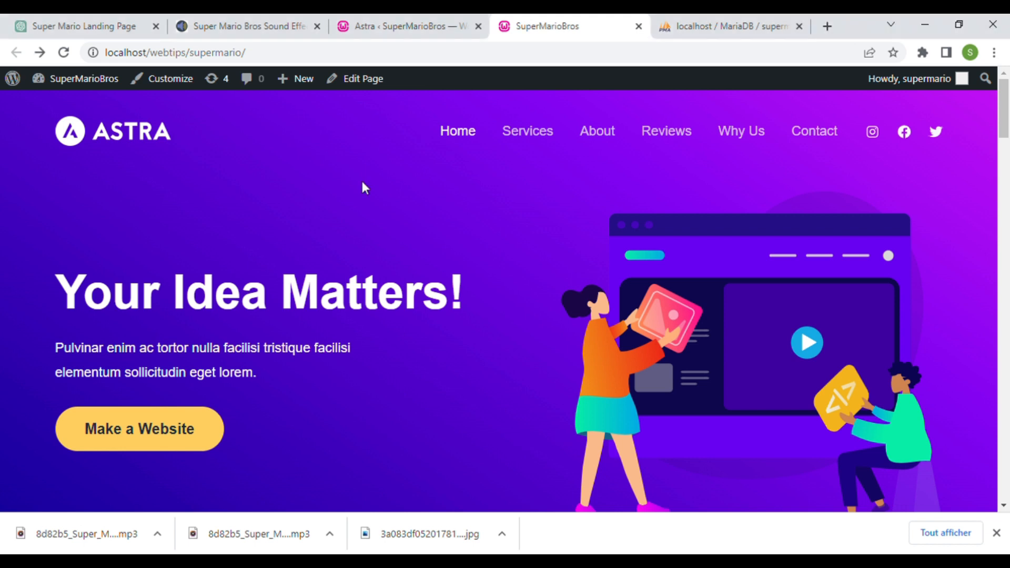
{"action": "left_click", "coordinate": [374, 87]}
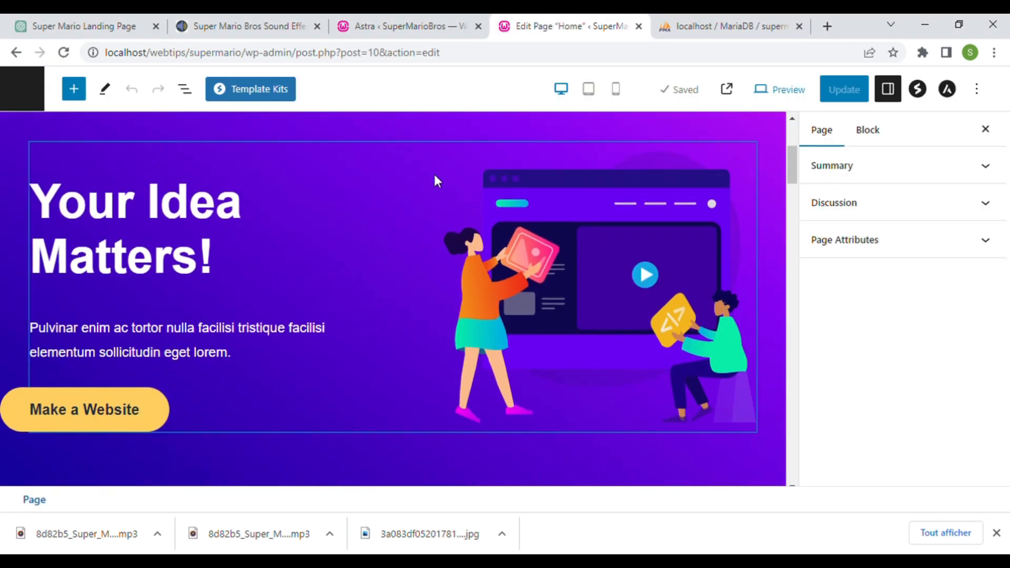
{"action": "scroll", "coordinate": [613, 418], "scroll_direction": "down", "scroll_amount": 3}
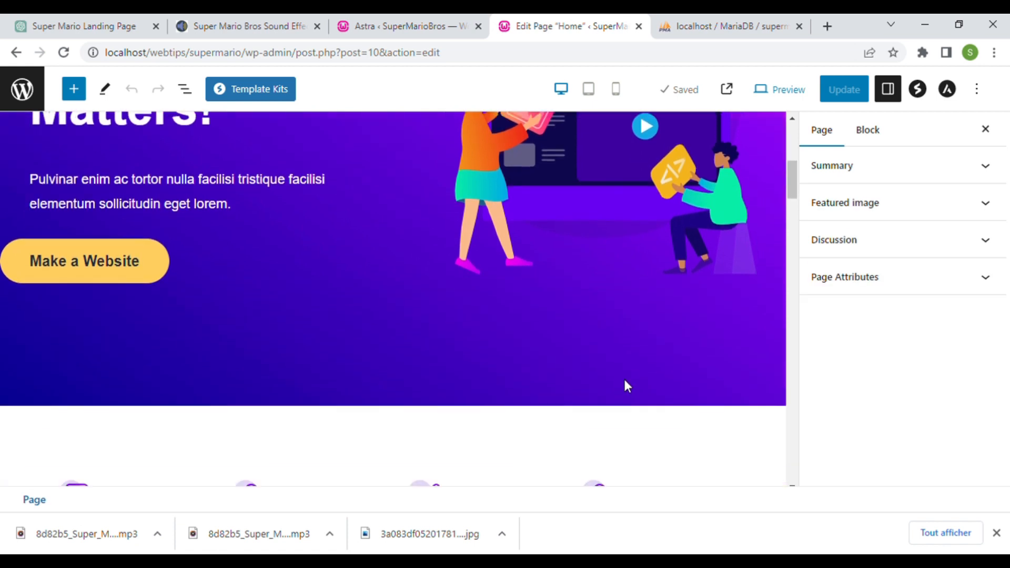
{"action": "left_click", "coordinate": [627, 378]}
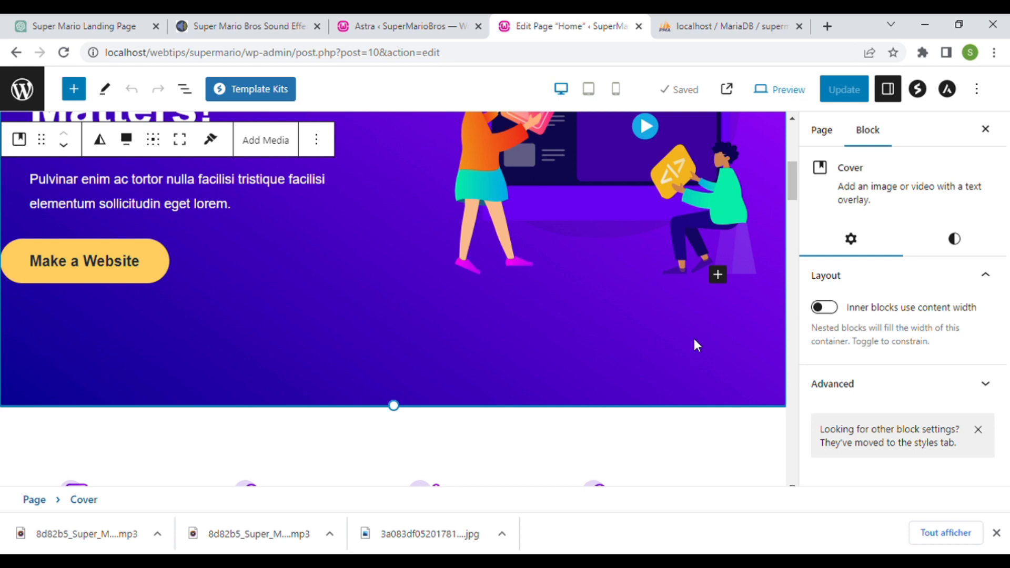
{"action": "scroll", "coordinate": [690, 365], "scroll_direction": "up", "scroll_amount": 4}
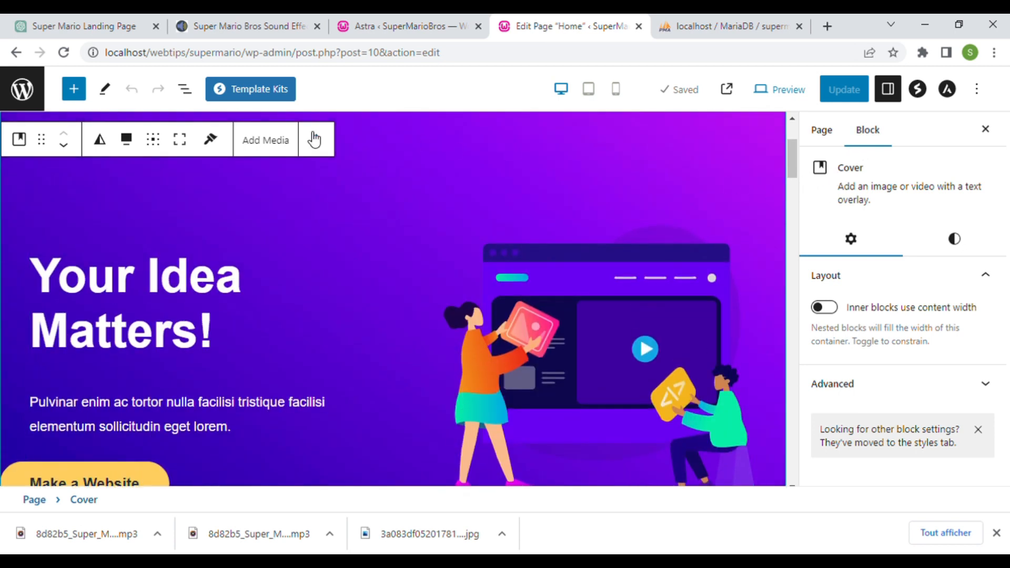
{"action": "scroll", "coordinate": [314, 139], "scroll_direction": "up", "scroll_amount": 2}
{"action": "left_click", "coordinate": [317, 218]}
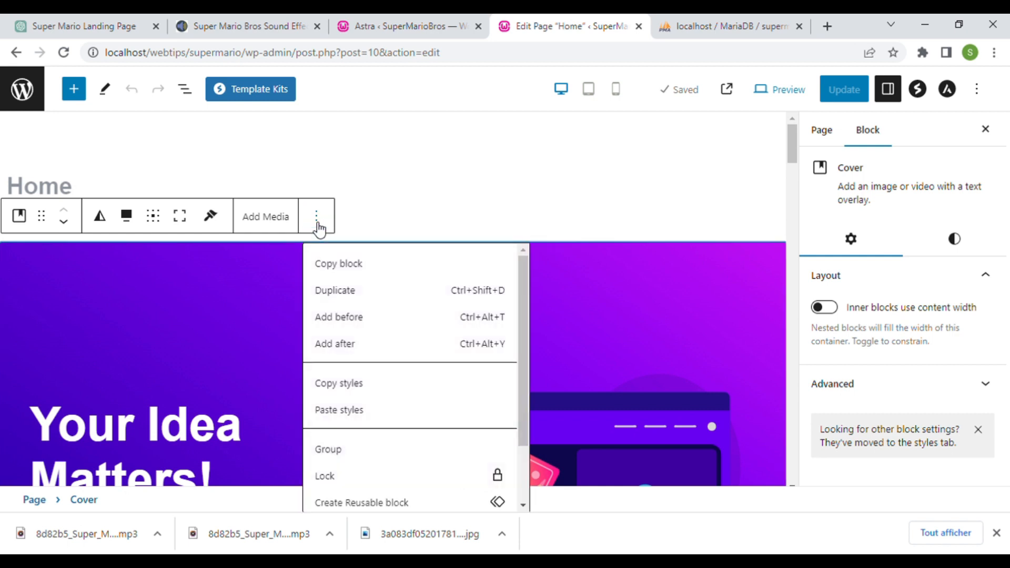
{"action": "scroll", "coordinate": [436, 400], "scroll_direction": "down", "scroll_amount": 2}
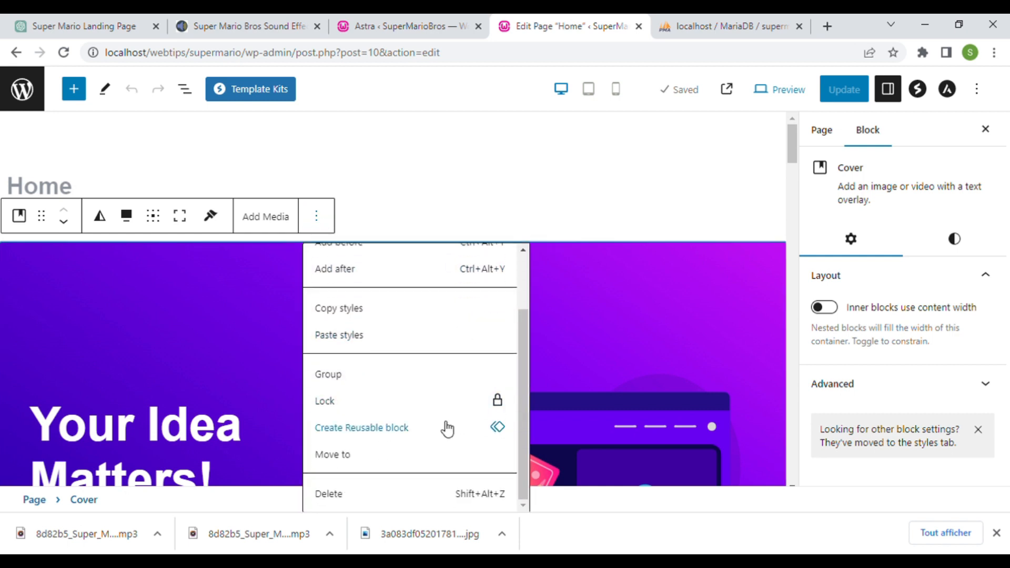
{"action": "left_click", "coordinate": [339, 499]}
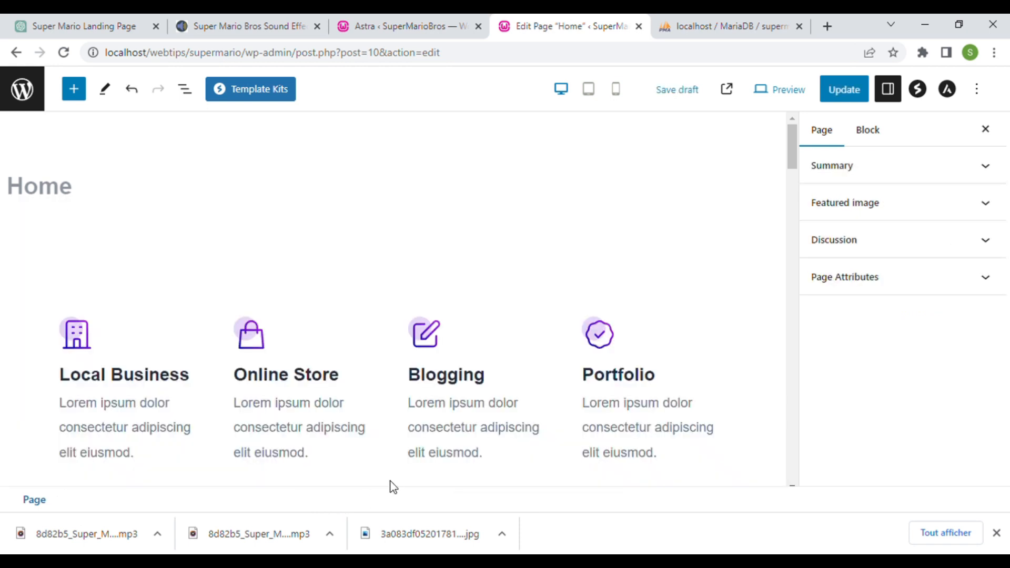
{"action": "scroll", "coordinate": [408, 200], "scroll_direction": "down", "scroll_amount": 1}
{"action": "scroll", "coordinate": [469, 282], "scroll_direction": "up", "scroll_amount": 1}
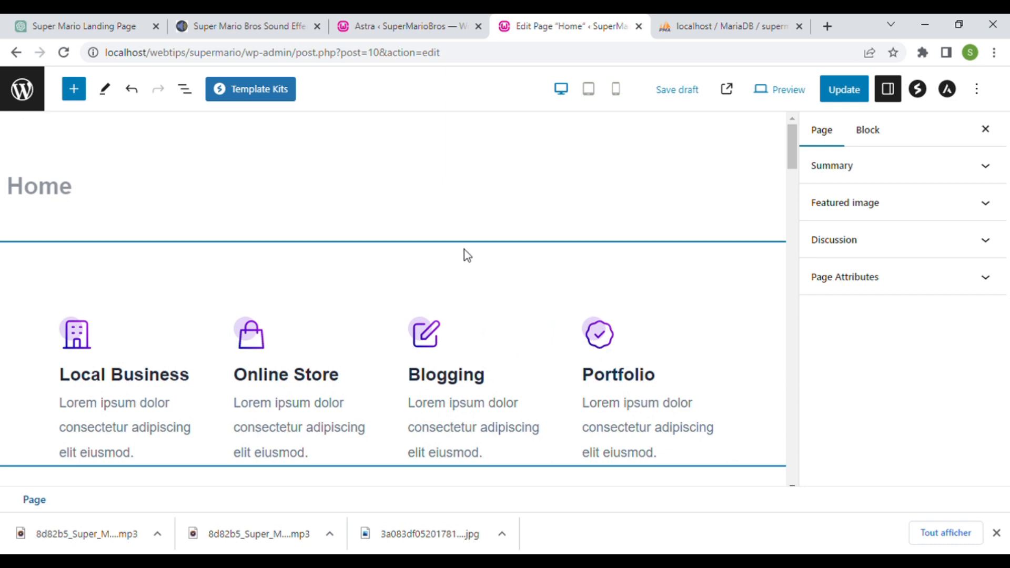
- Insert a Container block above the features group using the one-third / two-thirds column layout
{"action": "left_click", "coordinate": [465, 255]}
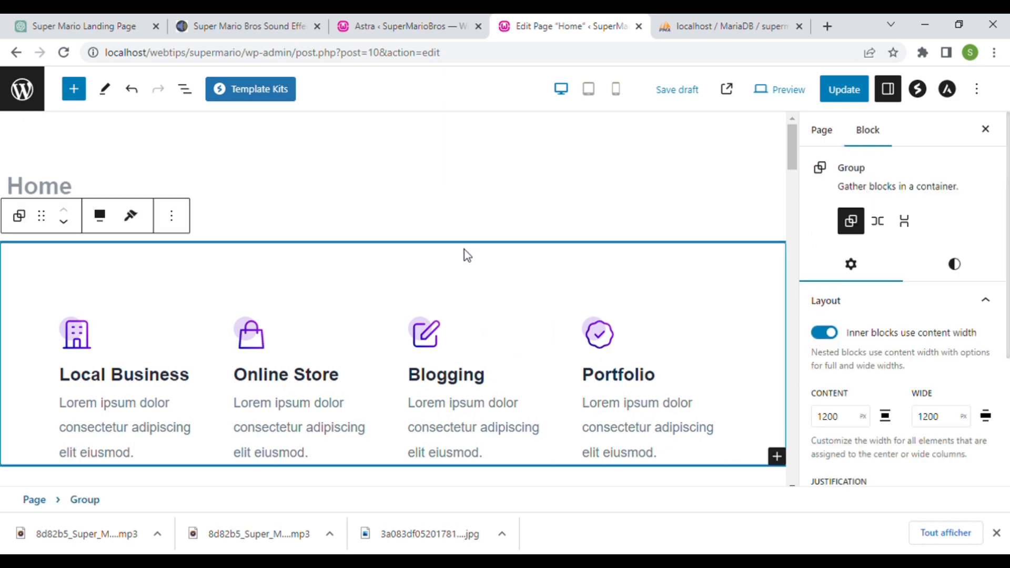
{"action": "left_click", "coordinate": [178, 211]}
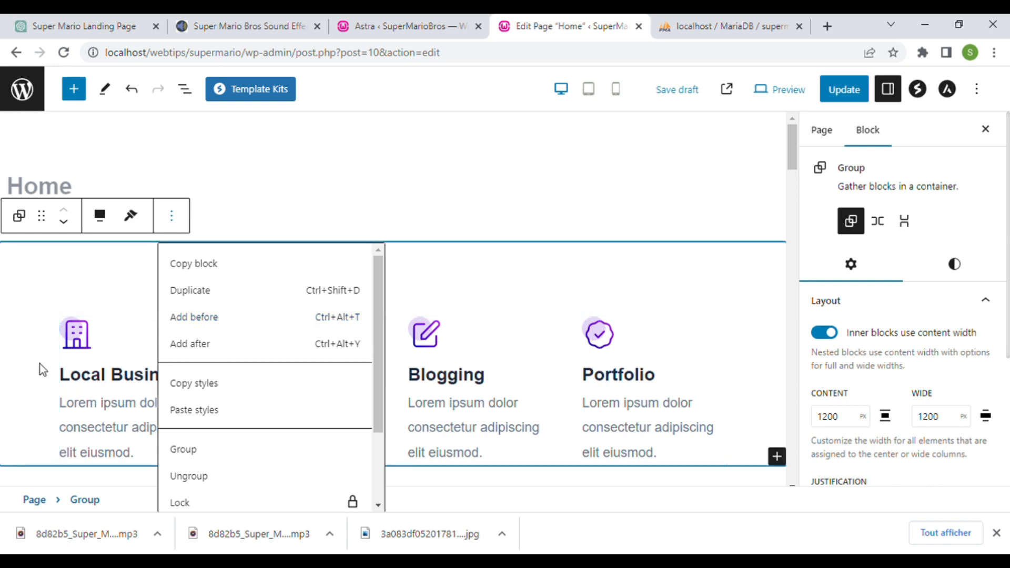
{"action": "left_click", "coordinate": [226, 326]}
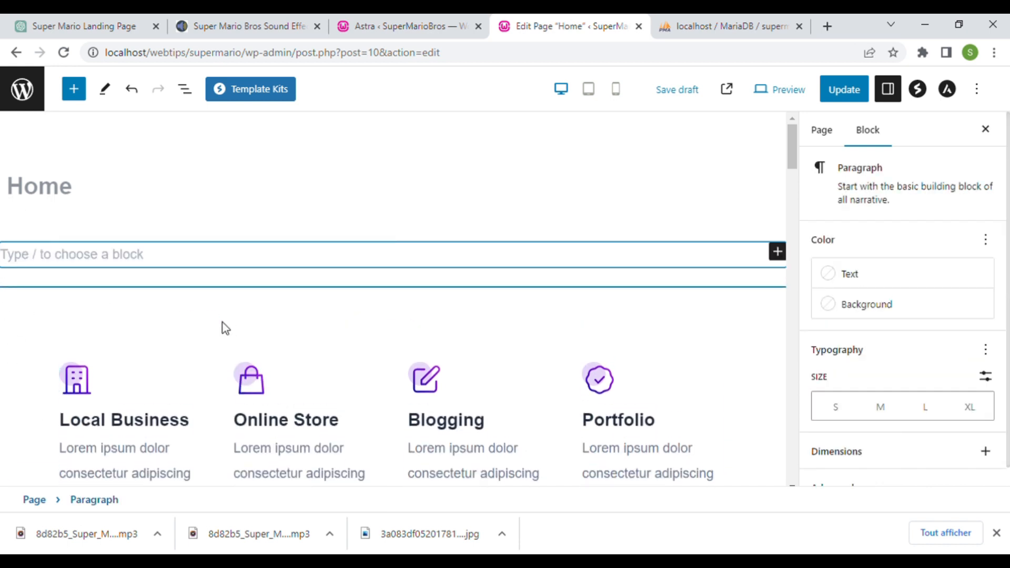
{"action": "left_click", "coordinate": [785, 255]}
{"action": "left_click", "coordinate": [664, 384]}
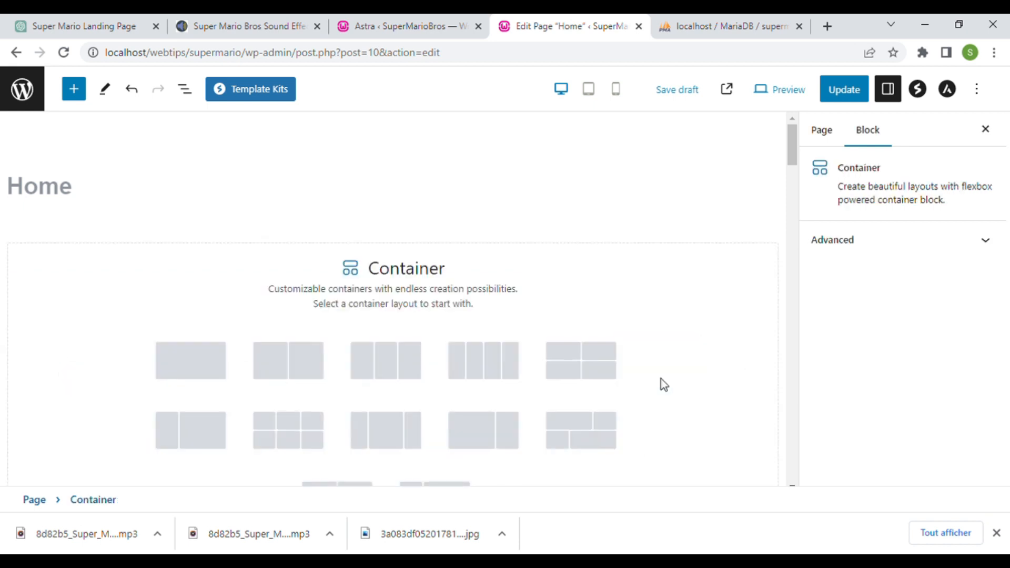
{"action": "scroll", "coordinate": [368, 376], "scroll_direction": "down", "scroll_amount": 1}
{"action": "scroll", "coordinate": [354, 323], "scroll_direction": "down", "scroll_amount": 2}
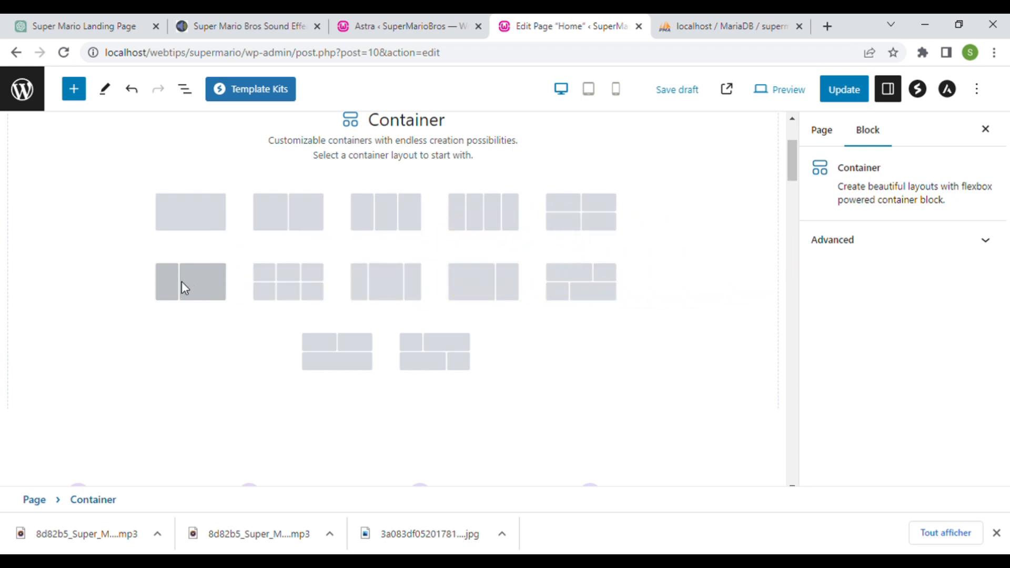
{"action": "left_click", "coordinate": [186, 286]}
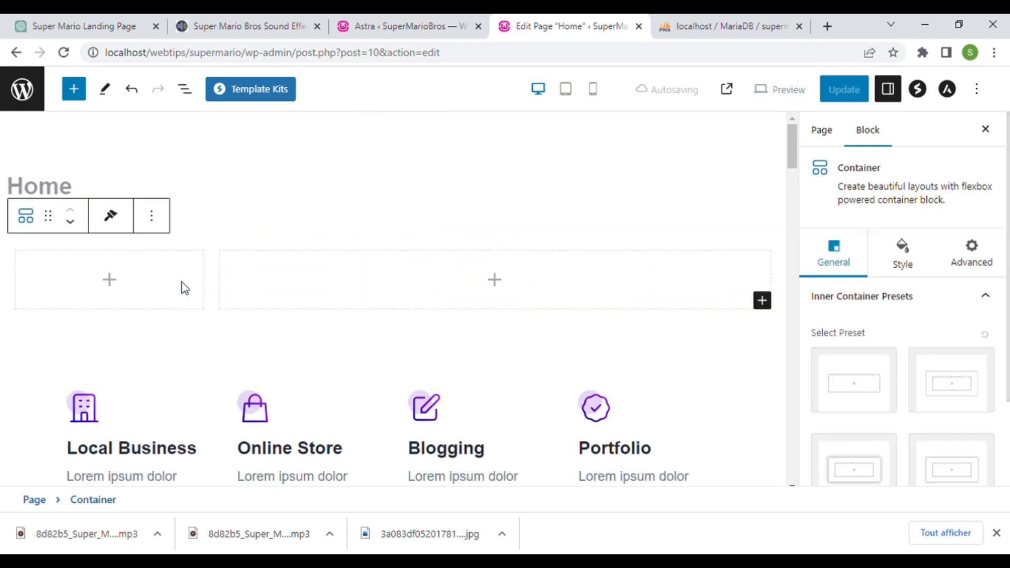
- Select the left column, right column and parent container to inspect the new two-column layout
{"action": "left_click", "coordinate": [577, 292]}
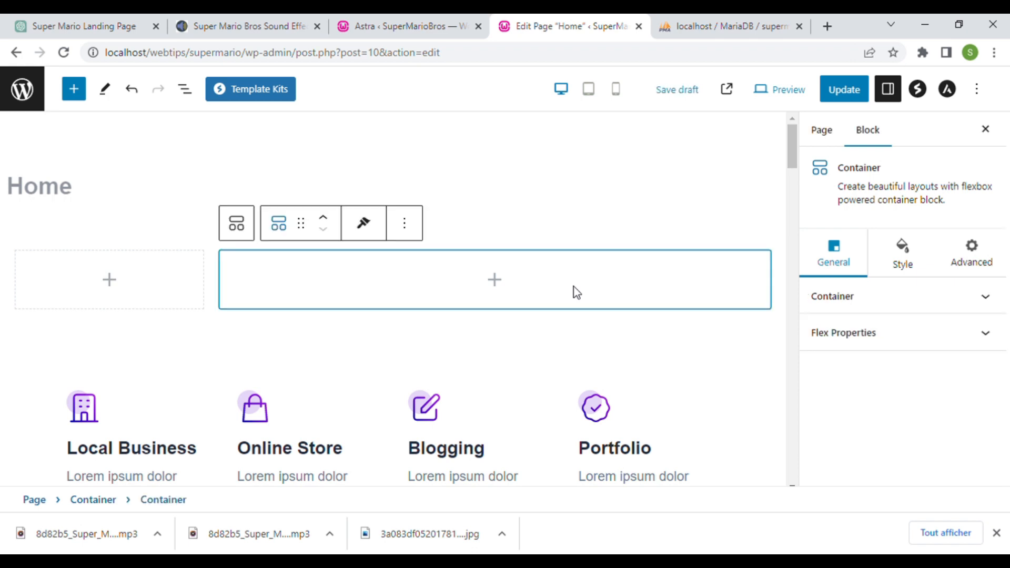
{"action": "left_click", "coordinate": [184, 285]}
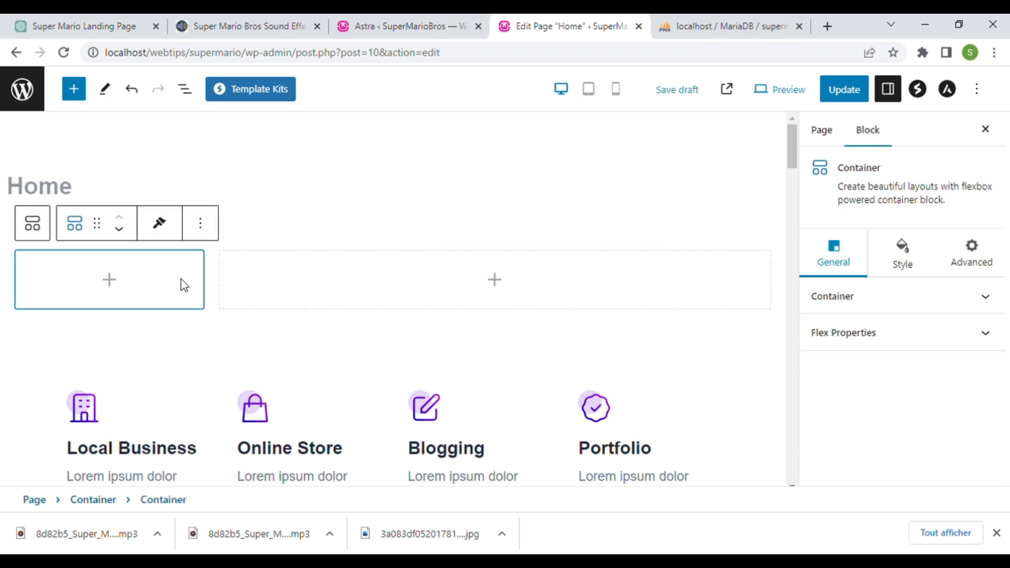
{"action": "left_click", "coordinate": [213, 274]}
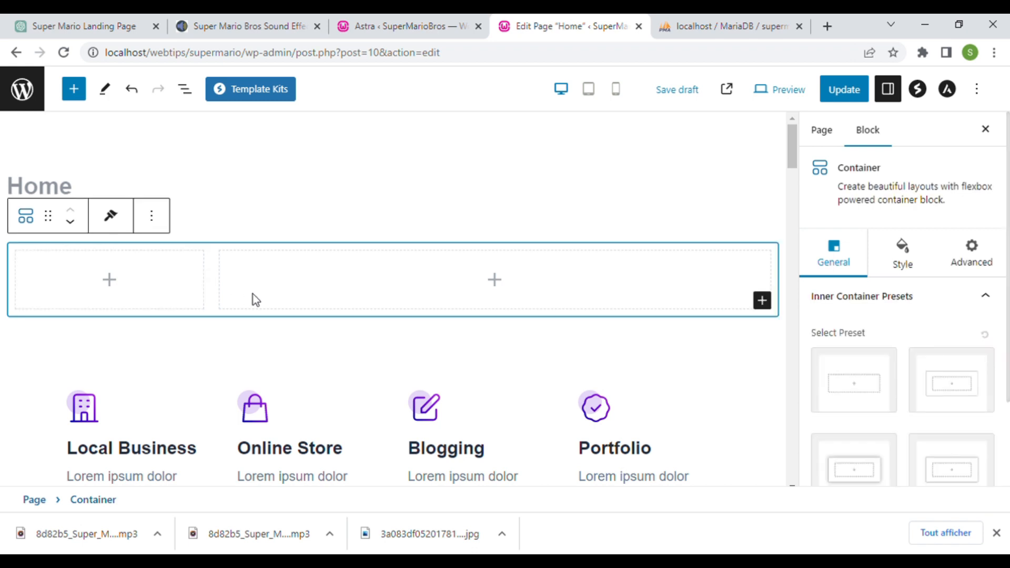
{"action": "left_click", "coordinate": [368, 268]}
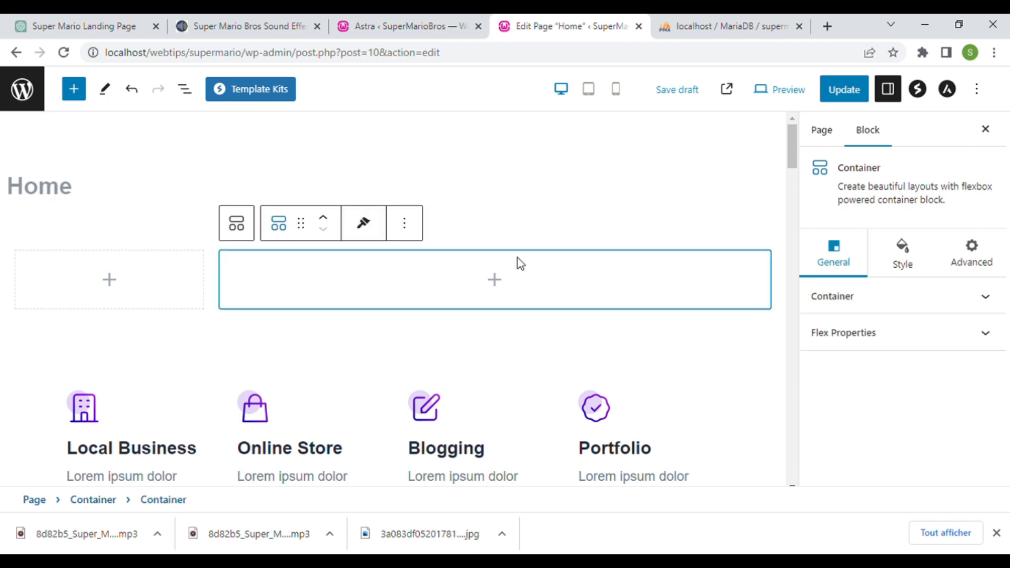
{"action": "left_click", "coordinate": [135, 288]}
{"action": "left_click", "coordinate": [175, 261]}
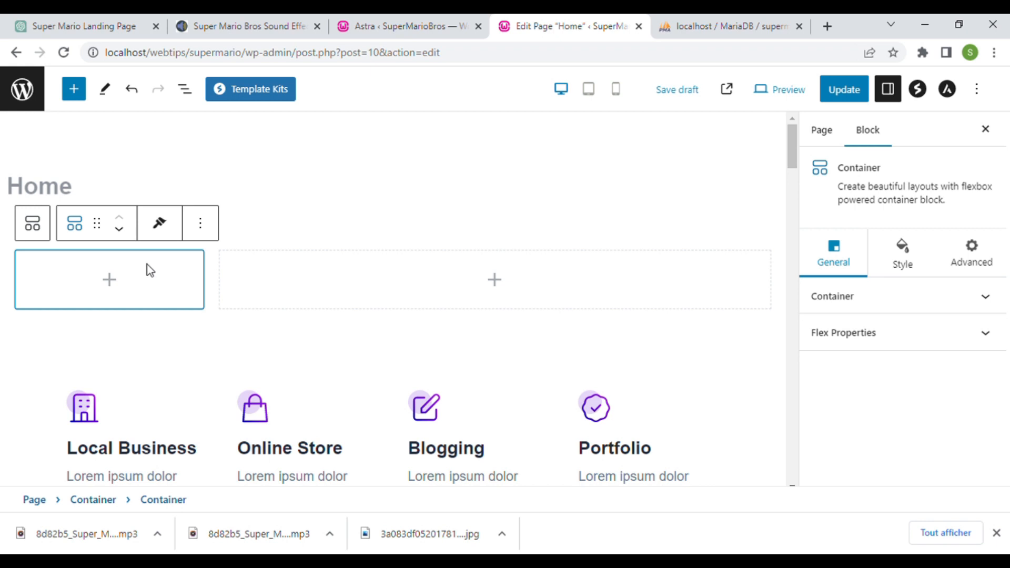
{"action": "left_click", "coordinate": [565, 248]}
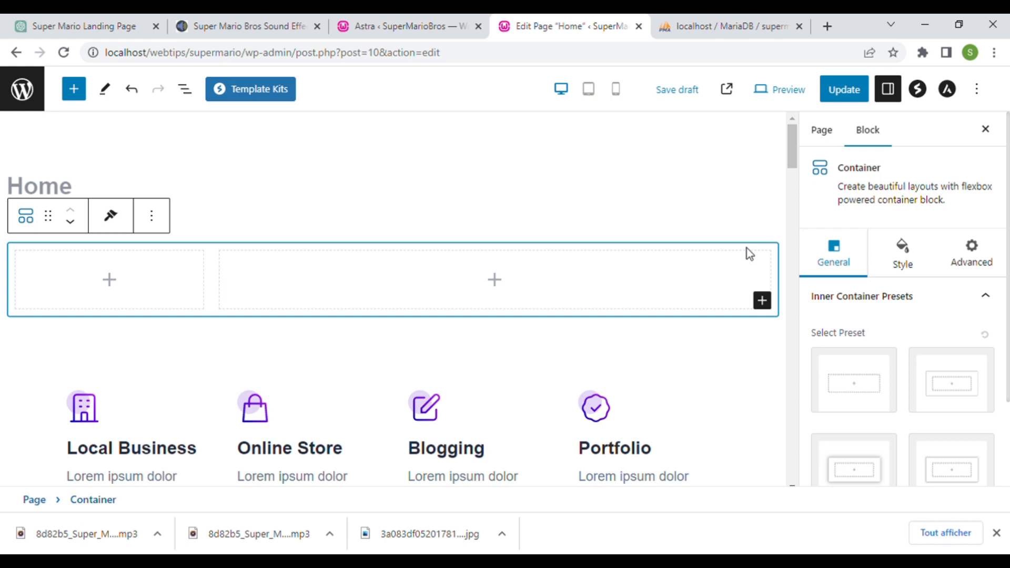
- Close the block inserter without adding anything and switch to the Astra dashboard
{"action": "left_click", "coordinate": [762, 301]}
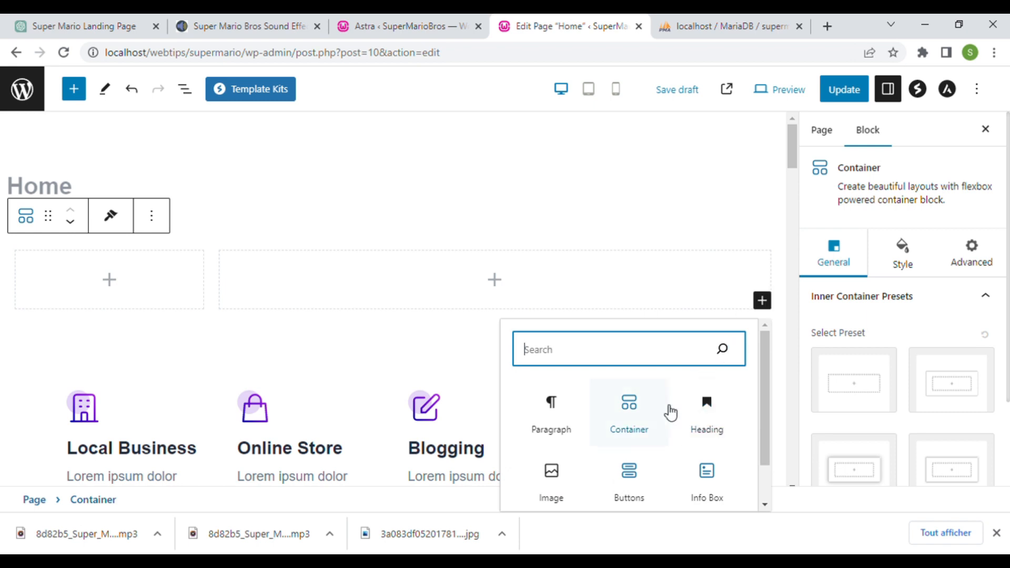
{"action": "scroll", "coordinate": [670, 413], "scroll_direction": "down", "scroll_amount": 1}
{"action": "left_click", "coordinate": [572, 195]}
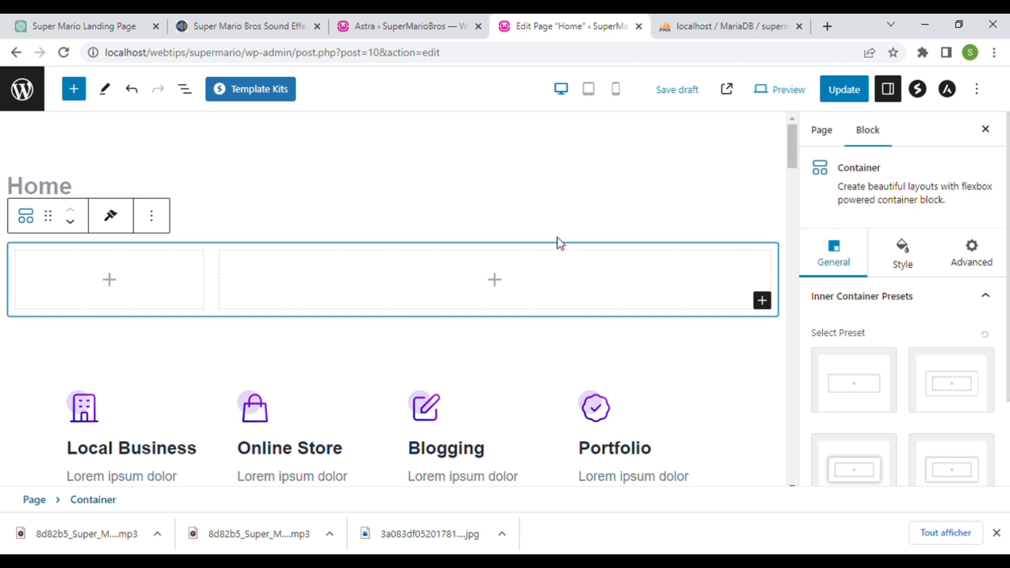
{"action": "left_click", "coordinate": [421, 15]}
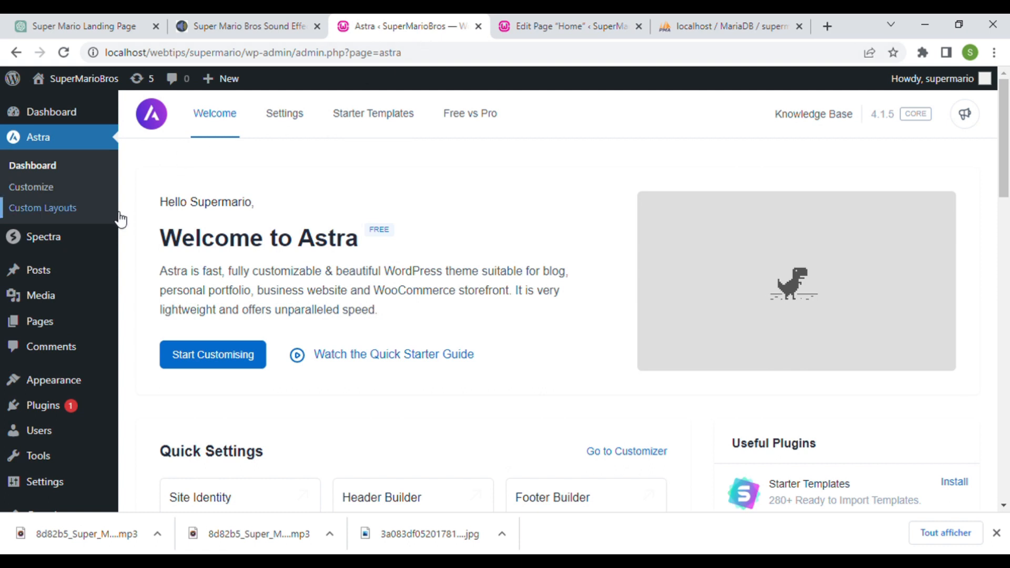
- Upload the Mario landscape background image through Media > Add New > Select Files
{"action": "mouse_move", "coordinate": [57, 304]}
{"action": "left_click", "coordinate": [159, 308]}
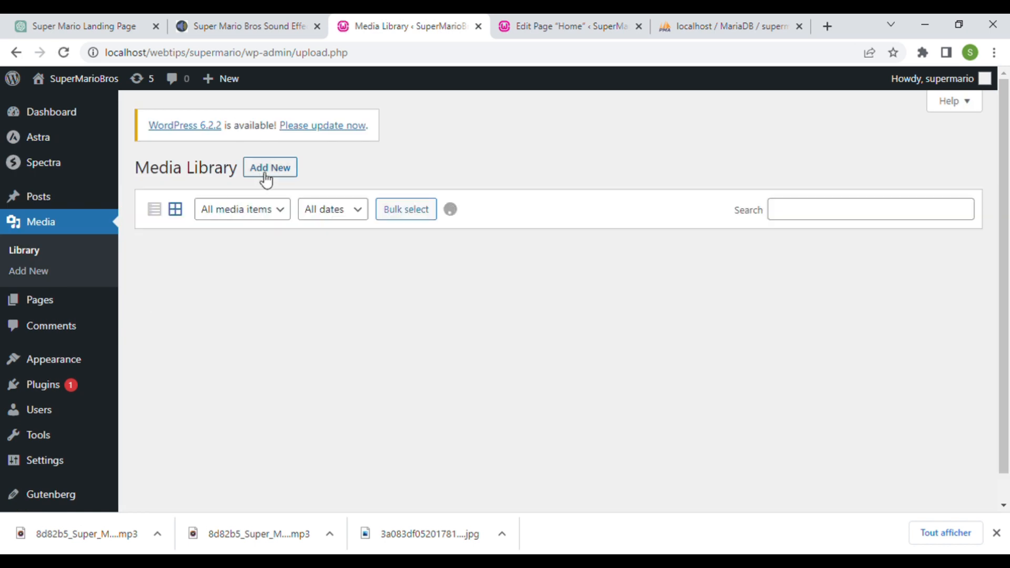
{"action": "left_click", "coordinate": [267, 176]}
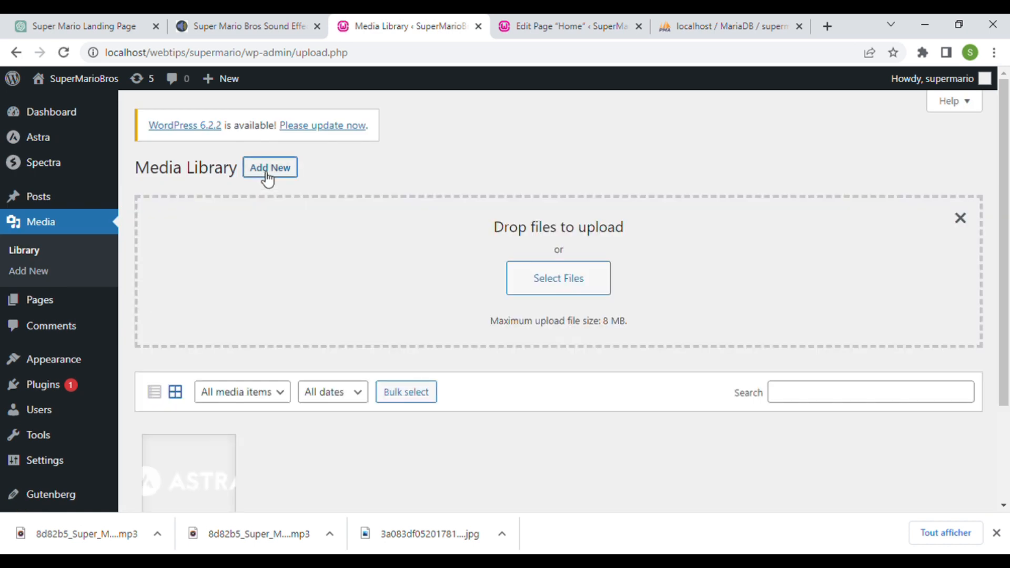
{"action": "left_click", "coordinate": [548, 287]}
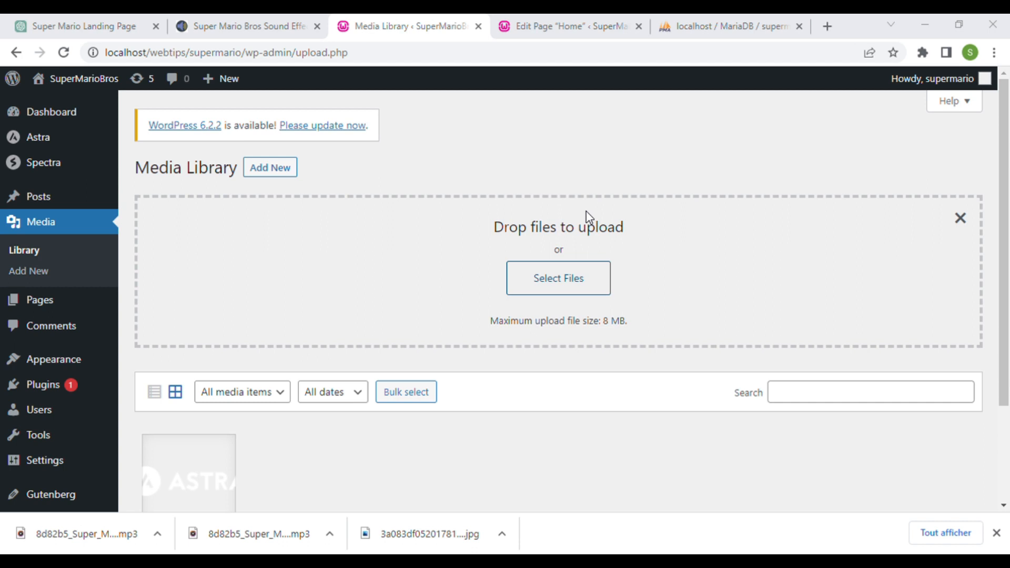
{"action": "scroll", "coordinate": [386, 230], "scroll_direction": "down", "scroll_amount": 1}
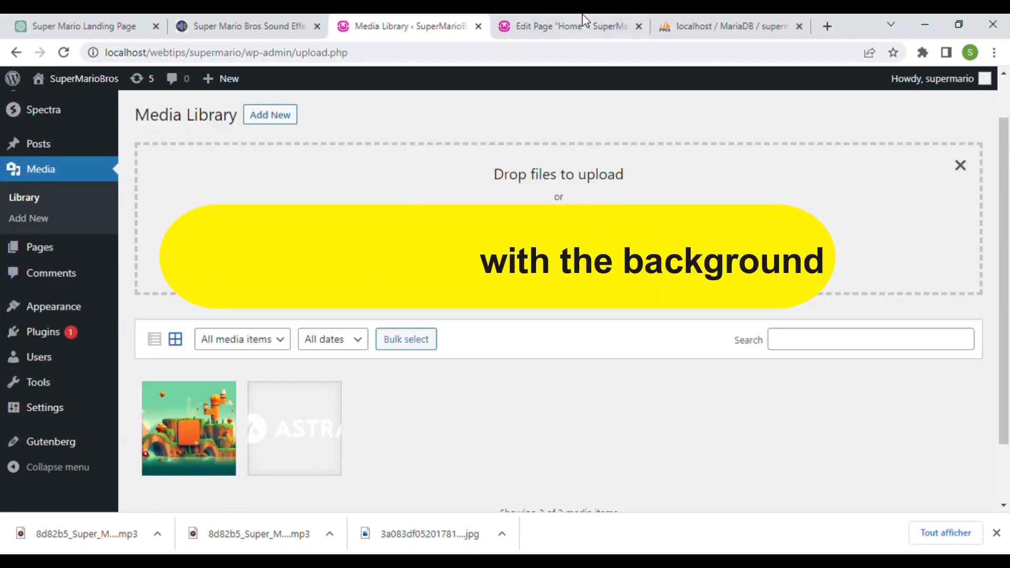
- Set the top container's background to the background.png landscape and update the Home page
{"action": "left_click", "coordinate": [568, 25]}
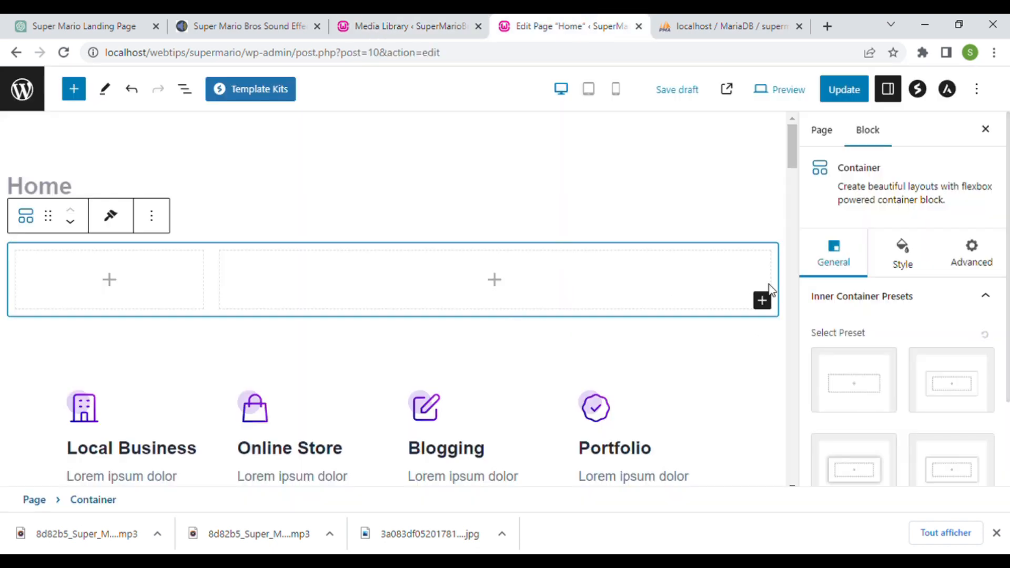
{"action": "left_click", "coordinate": [911, 260]}
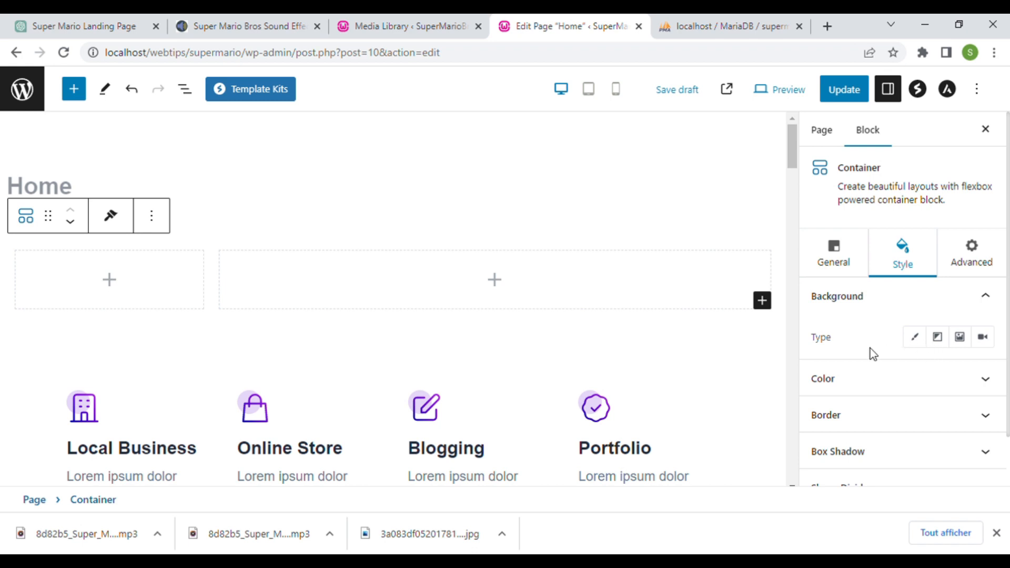
{"action": "left_click", "coordinate": [970, 346]}
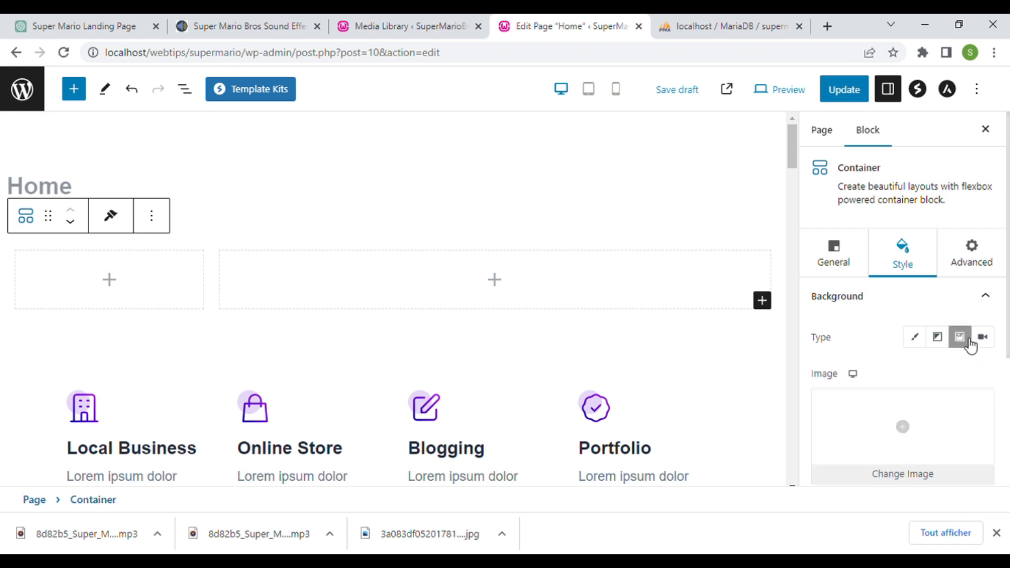
{"action": "left_click", "coordinate": [909, 436]}
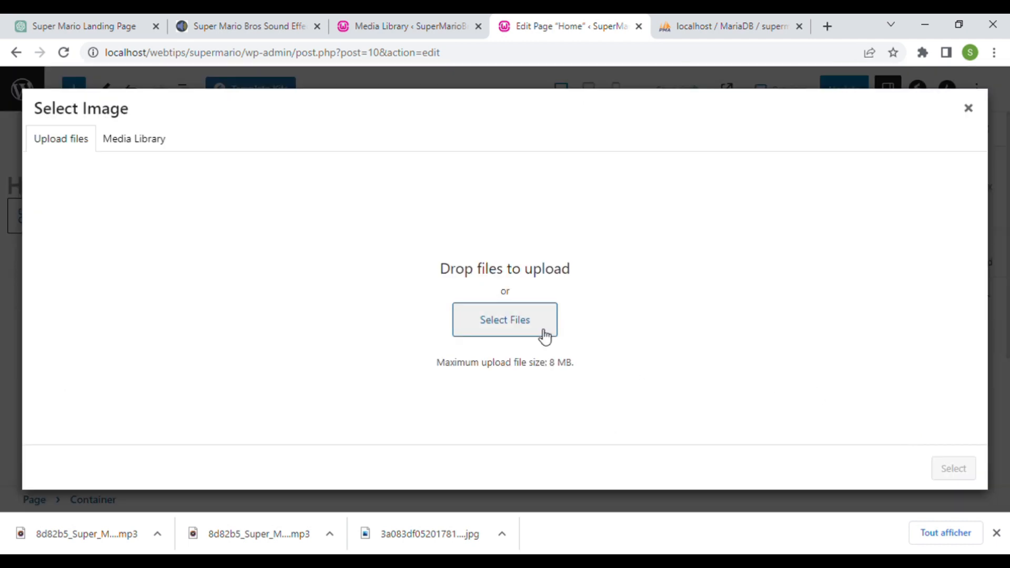
{"action": "left_click", "coordinate": [143, 151]}
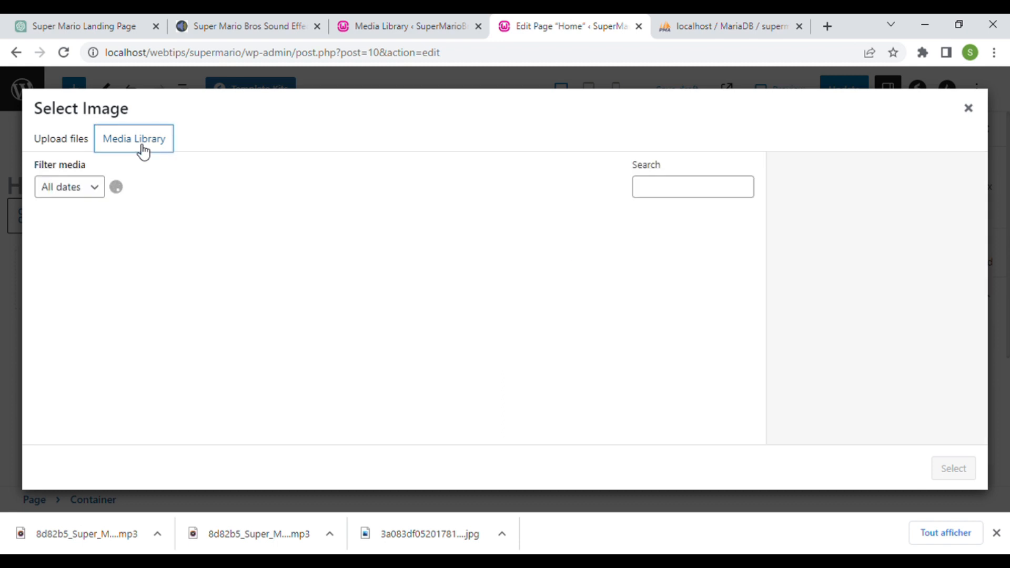
{"action": "left_click", "coordinate": [93, 271]}
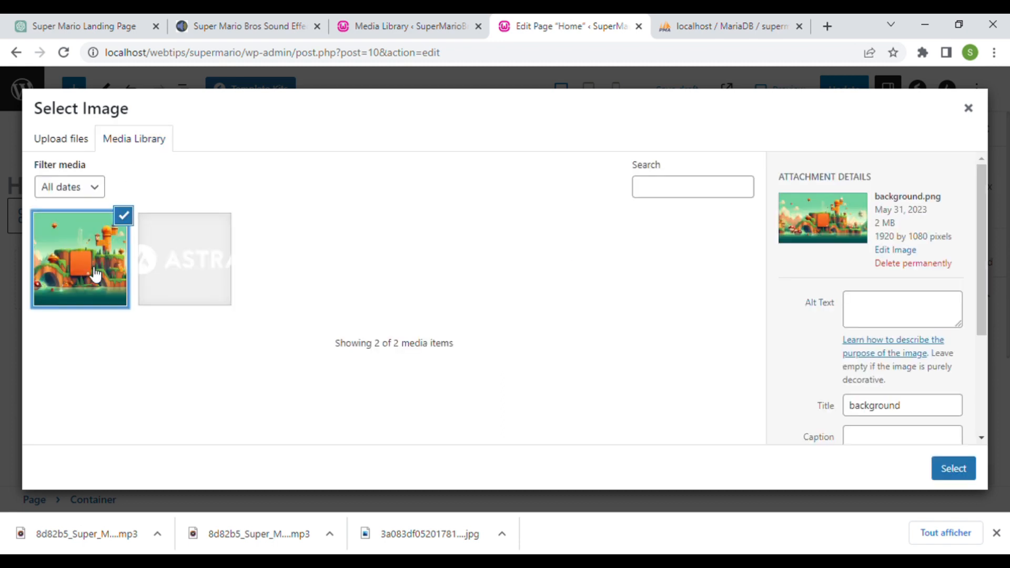
{"action": "left_click", "coordinate": [946, 477]}
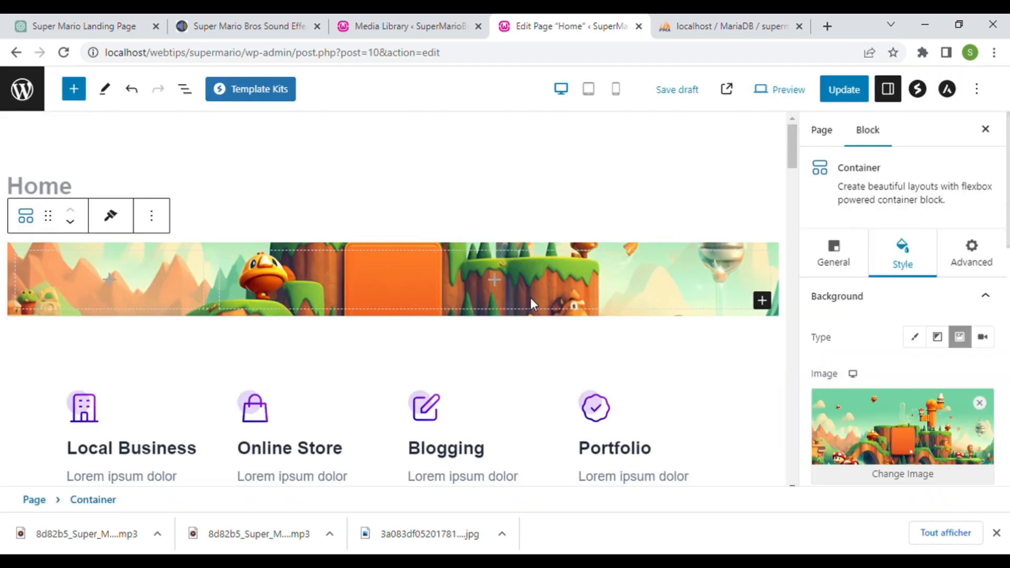
{"action": "left_click", "coordinate": [856, 90]}
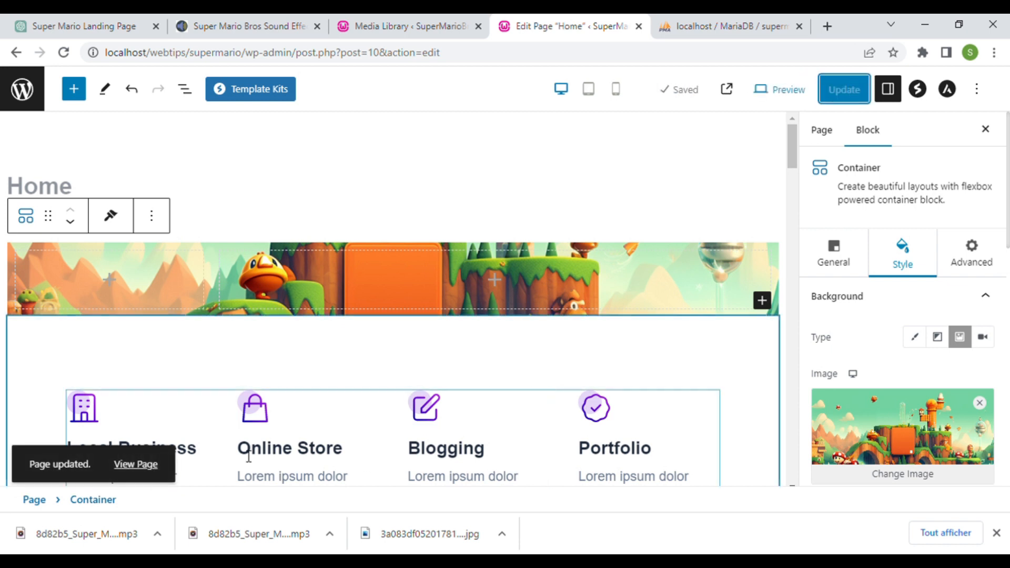
{"action": "left_click", "coordinate": [139, 464]}
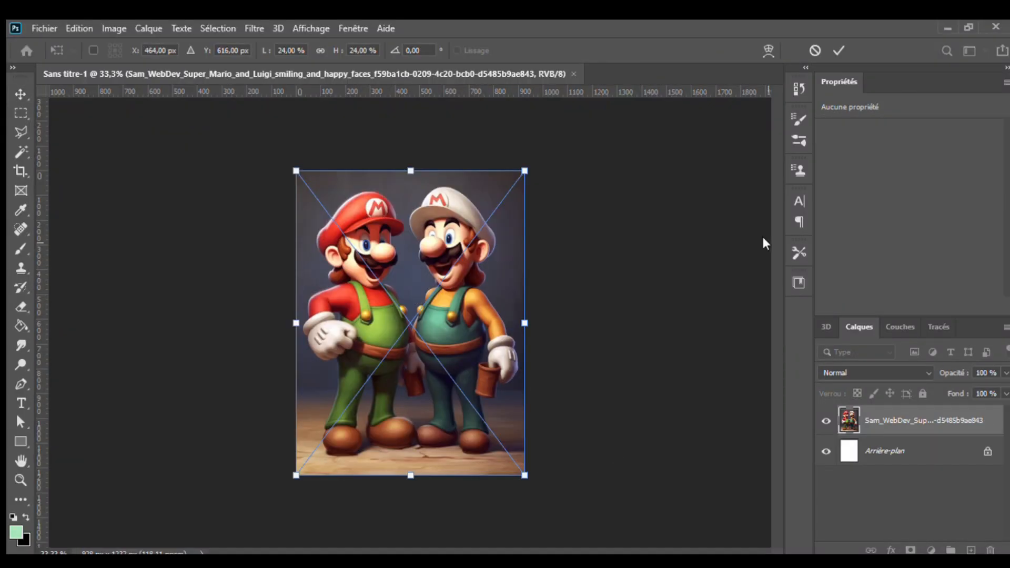
- Place the Mario and Luigi picture, edit its contents, and unlock the Arrière-plan layer
{"action": "key", "text": "Return"}
{"action": "scroll", "coordinate": [410, 263], "scroll_direction": "up", "scroll_amount": 5}
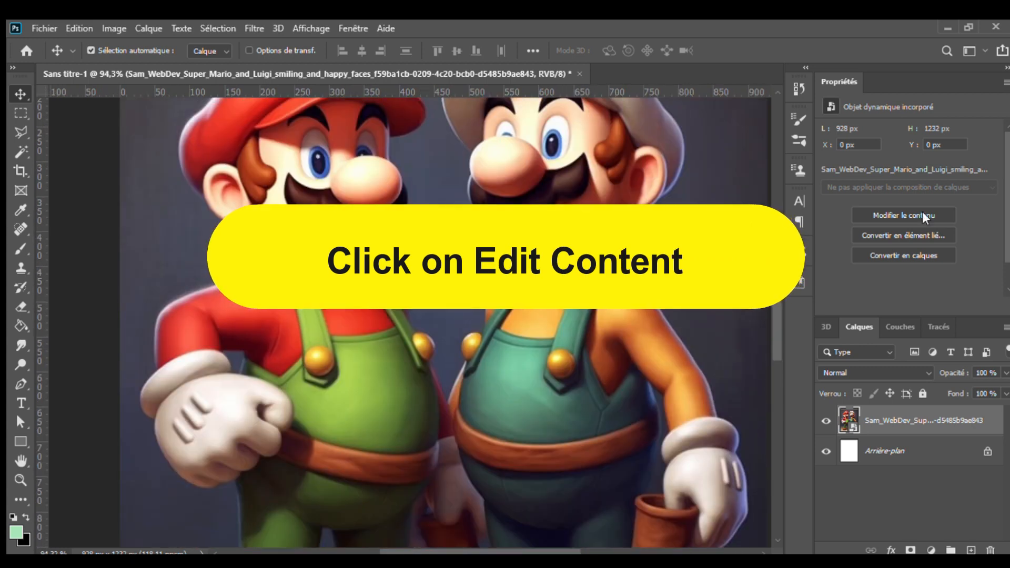
{"action": "left_click", "coordinate": [860, 216]}
{"action": "left_click", "coordinate": [989, 421]}
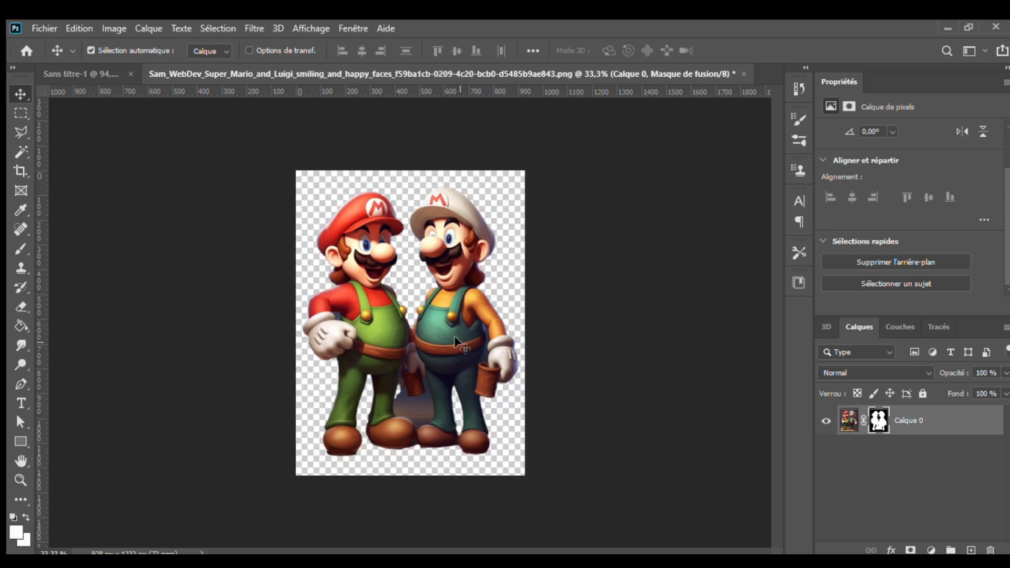
{"action": "scroll", "coordinate": [455, 326], "scroll_direction": "up", "scroll_amount": 5}
{"action": "scroll", "coordinate": [332, 315], "scroll_direction": "down", "scroll_amount": 1}
{"action": "scroll", "coordinate": [332, 316], "scroll_direction": "up", "scroll_amount": 5}
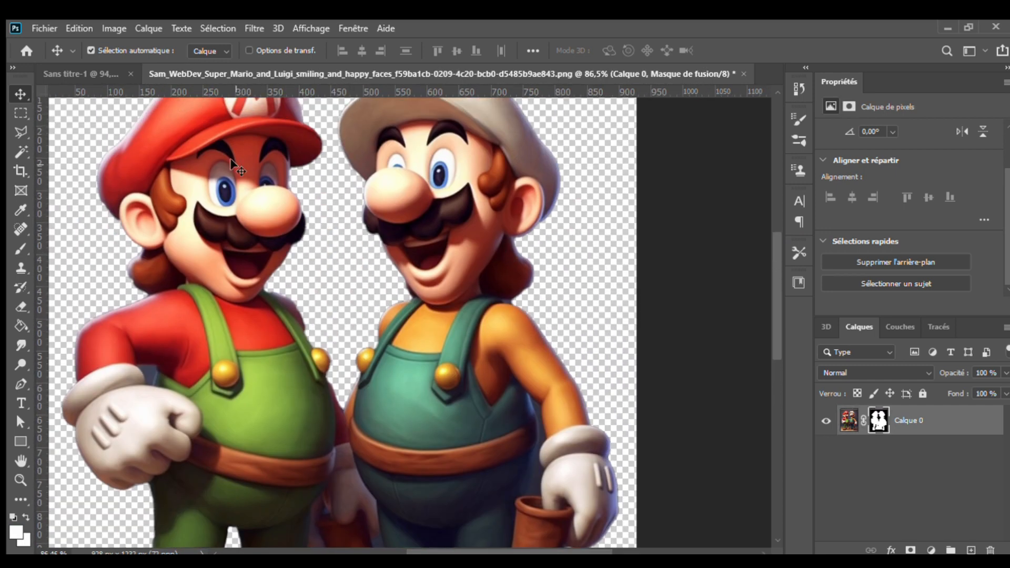
{"action": "left_click", "coordinate": [218, 28]}
- In Sélectionner et masquer, brush out the dark background by Luigi's arm and between the legs
{"action": "left_click", "coordinate": [236, 196]}
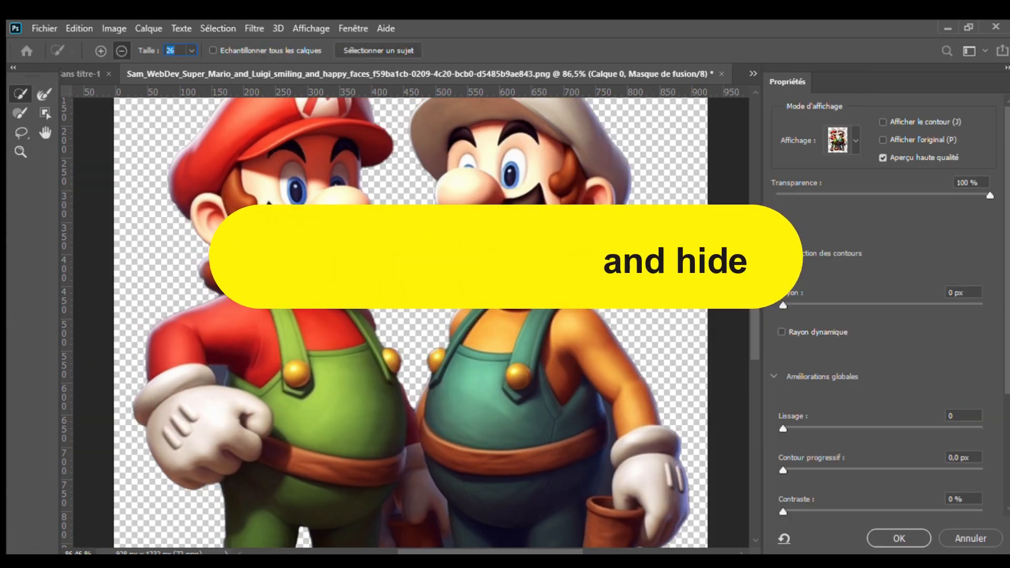
{"action": "key", "text": "bracketleft"}
{"action": "key", "text": "bracketleft"}
{"action": "key", "text": "bracketleft"}
{"action": "key", "text": "bracketleft"}
{"action": "key", "text": "bracketleft"}
{"action": "key", "text": "bracketleft"}
{"action": "key", "text": "bracketleft"}
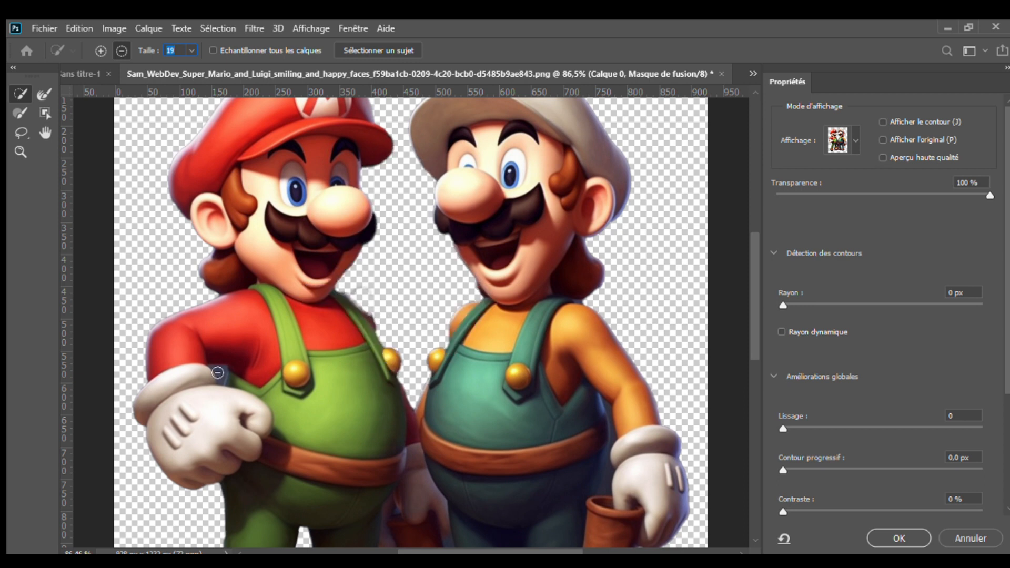
{"action": "scroll", "coordinate": [750, 287], "scroll_direction": "down", "scroll_amount": 5}
{"action": "key", "text": "bracketleft"}
{"action": "key", "text": "bracketleft"}
{"action": "key", "text": "bracketleft"}
{"action": "key", "text": "bracketleft"}
{"action": "key", "text": "bracketleft"}
{"action": "key", "text": "bracketleft"}
{"action": "key", "text": "bracketleft"}
{"action": "key", "text": "bracketleft"}
{"action": "key", "text": "bracketleft"}
{"action": "mouse_move", "coordinate": [605, 336]}
{"action": "left_mouse_down"}
{"action": "mouse_move", "coordinate": [599, 357]}
{"action": "mouse_move", "coordinate": [611, 287]}
{"action": "left_mouse_up"}
{"action": "key", "text": "bracketleft"}
{"action": "key", "text": "bracketleft"}
{"action": "key", "text": "bracketleft"}
{"action": "key", "text": "bracketleft"}
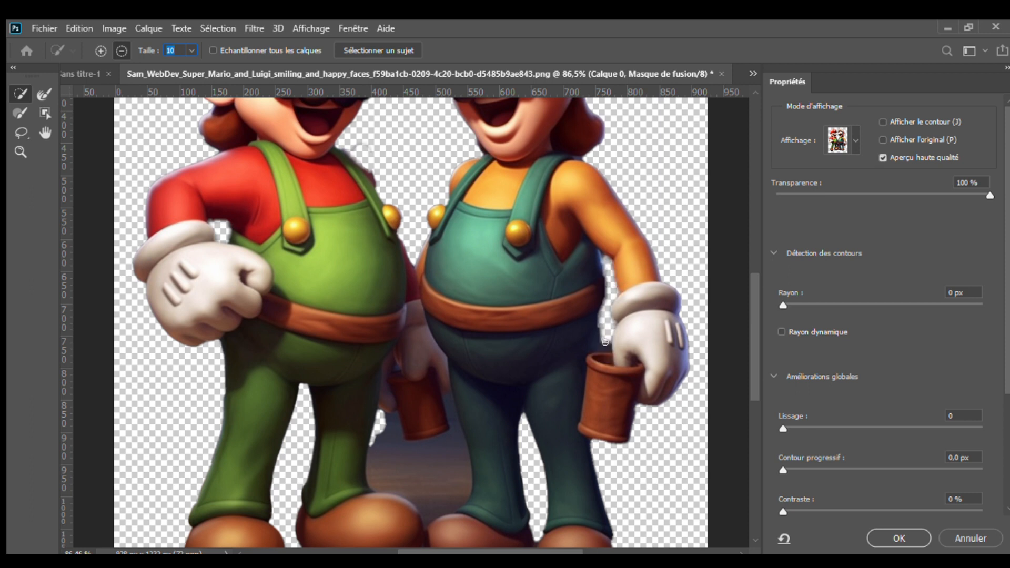
{"action": "key", "text": "bracketright"}
{"action": "key", "text": "bracketright"}
{"action": "key", "text": "bracketright"}
{"action": "key", "text": "bracketright"}
{"action": "key", "text": "bracketright"}
{"action": "key", "text": "bracketright"}
{"action": "left_click_drag", "start_coordinate": [437, 474], "coordinate": [442, 450]}
{"action": "key", "text": "bracketright"}
{"action": "left_click_drag", "start_coordinate": [426, 515], "coordinate": [439, 482]}
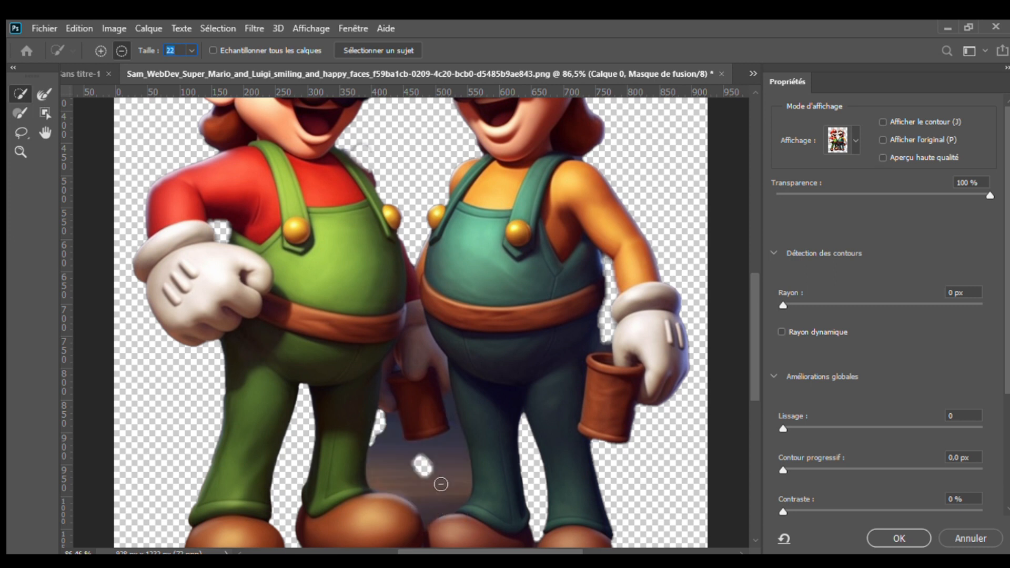
- Clear leftover background beside the pot, undo the bad stroke, and apply the refined mask
{"action": "key", "text": "bracketleft"}
{"action": "key", "text": "bracketleft"}
{"action": "key", "text": "bracketleft"}
{"action": "key", "text": "bracketleft"}
{"action": "key", "text": "bracketleft"}
{"action": "key", "text": "bracketleft"}
{"action": "key", "text": "bracketleft"}
{"action": "key", "text": "bracketleft"}
{"action": "key", "text": "bracketleft"}
{"action": "key", "text": "bracketleft"}
{"action": "key", "text": "bracketleft"}
{"action": "left_click_drag", "start_coordinate": [453, 417], "coordinate": [448, 399]}
{"action": "key", "text": "bracketleft"}
{"action": "key", "text": "bracketleft"}
{"action": "key", "text": "bracketleft"}
{"action": "key", "text": "bracketleft"}
{"action": "key", "text": "bracketleft"}
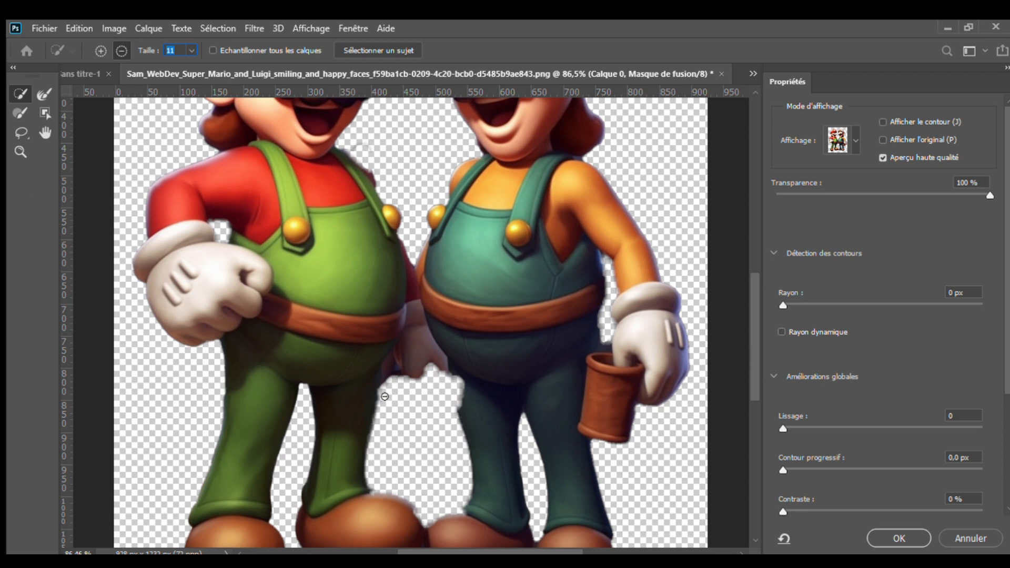
{"action": "left_click", "coordinate": [384, 396]}
{"action": "key", "text": "ctrl+z"}
{"action": "left_click", "coordinate": [382, 394]}
{"action": "left_click_drag", "start_coordinate": [753, 389], "coordinate": [749, 424]}
{"action": "left_click", "coordinate": [528, 428]}
{"action": "key", "text": "ctrl+z"}
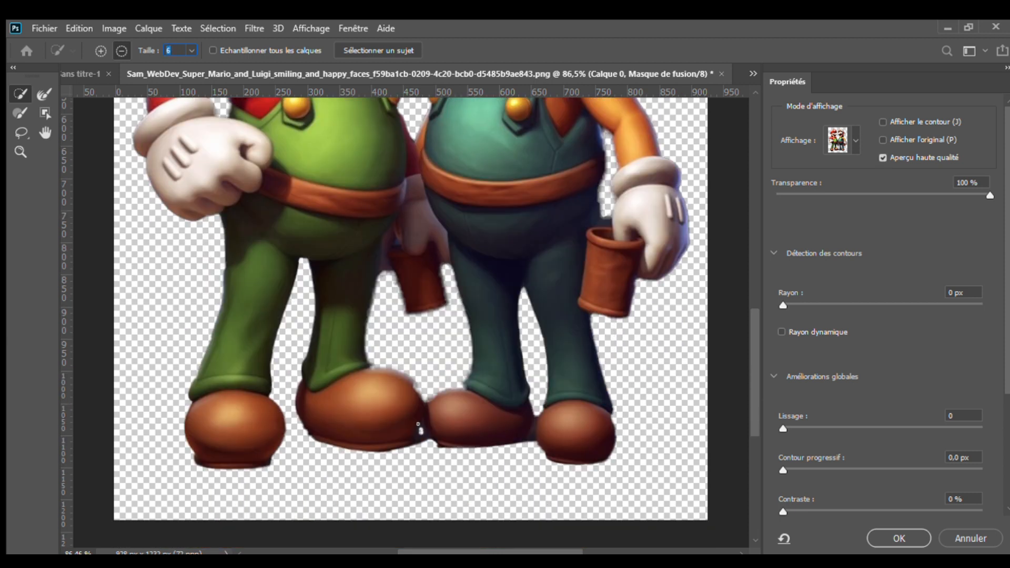
{"action": "left_click", "coordinate": [99, 51]}
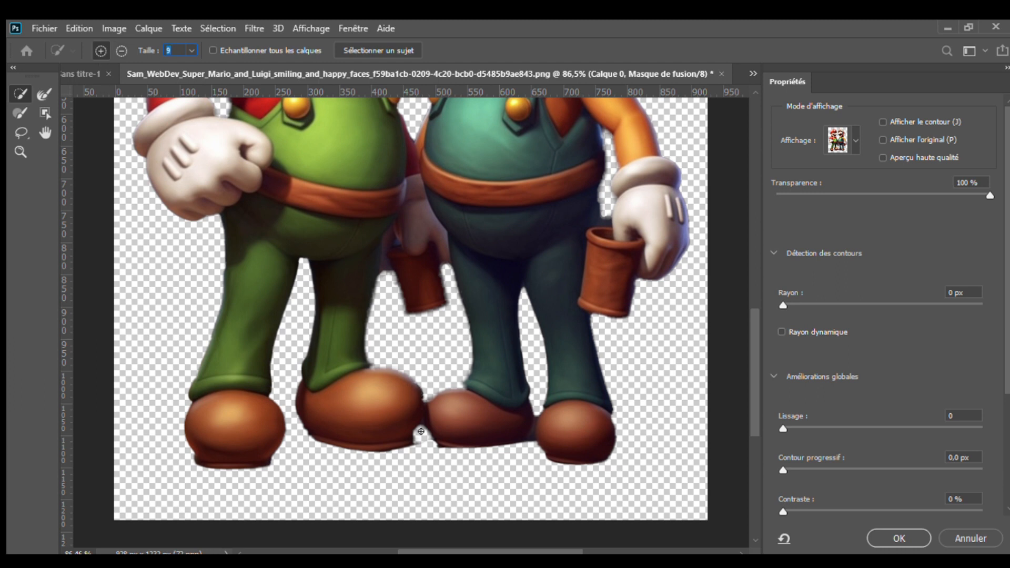
{"action": "scroll", "coordinate": [420, 237], "scroll_direction": "up", "scroll_amount": 6}
{"action": "key", "text": "Return"}
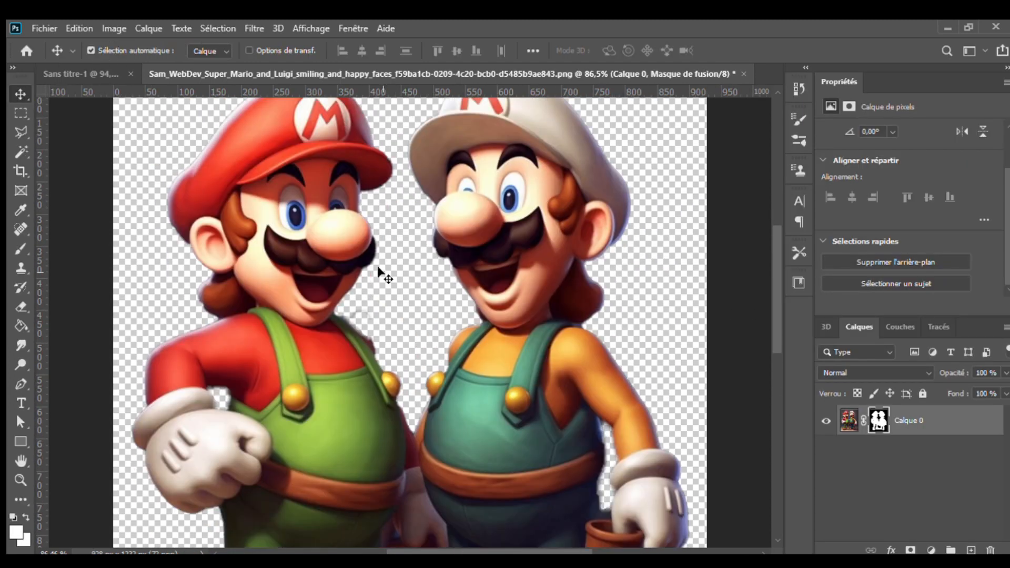
{"action": "key", "text": "e"}
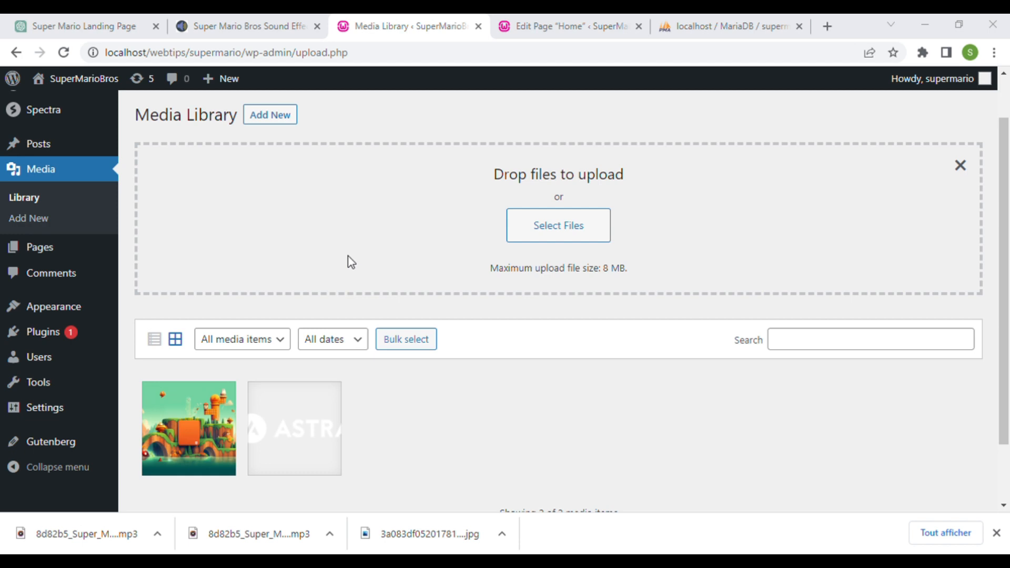
- Confirm the Mario/Luigi cut-out and two question-block images are uploaded, then return to the Home editor
{"action": "scroll", "coordinate": [787, 342], "scroll_direction": "down", "scroll_amount": 2}
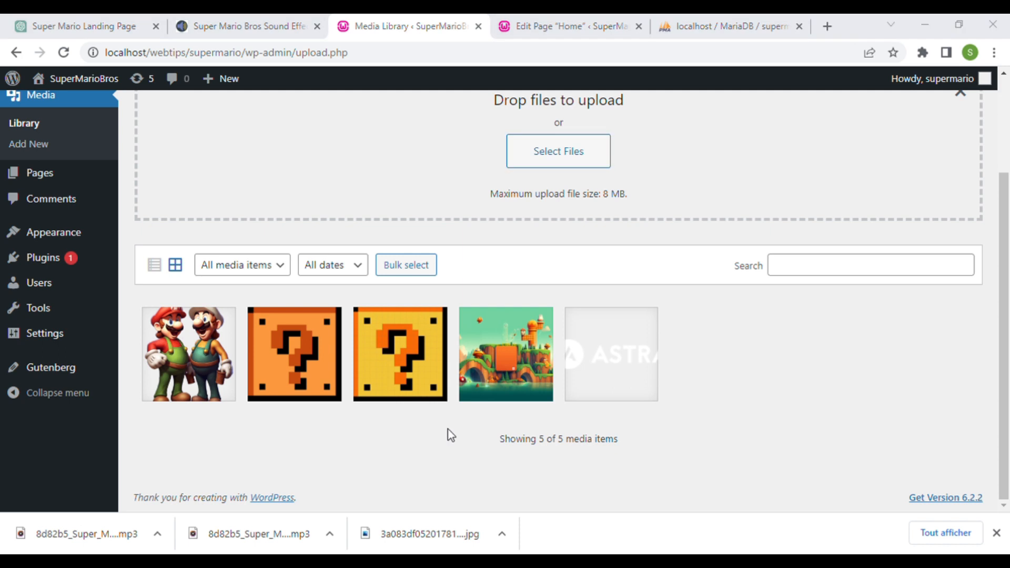
{"action": "key", "text": "ctrl+Tab"}
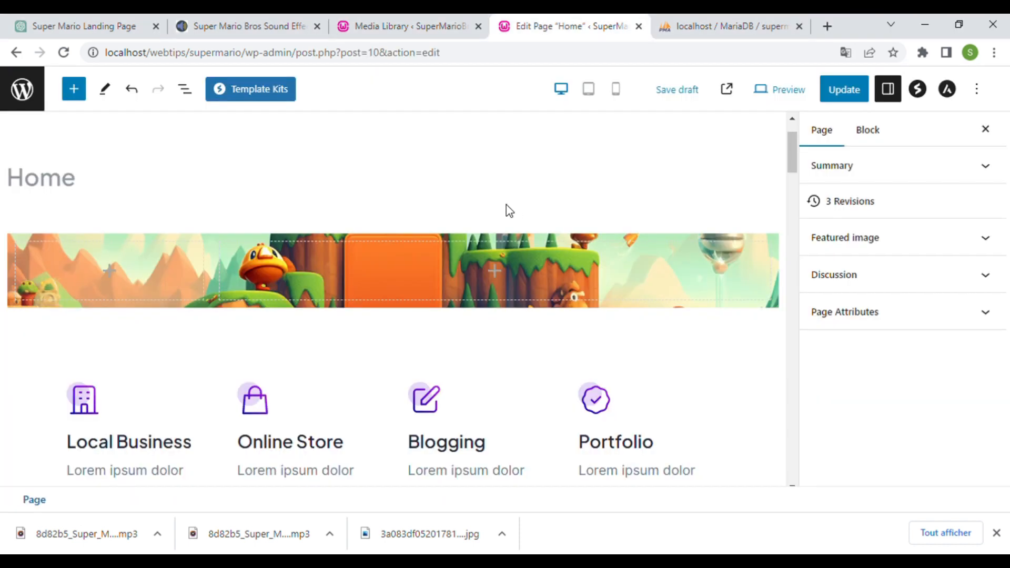
- Select the hero banner's right, left, then right inner columns to show their Container settings
{"action": "left_click", "coordinate": [418, 270]}
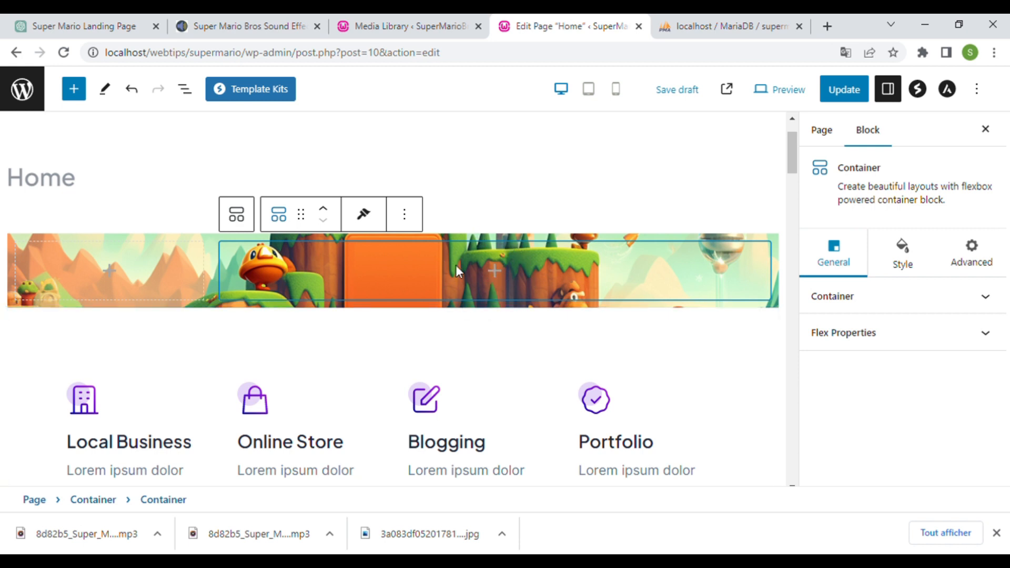
{"action": "left_click", "coordinate": [178, 258]}
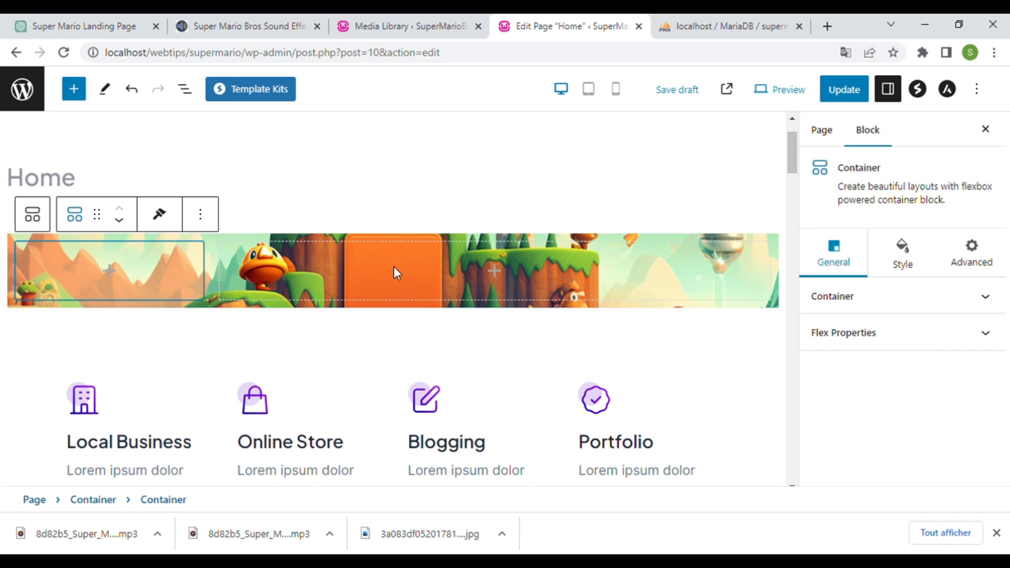
{"action": "left_click", "coordinate": [540, 283]}
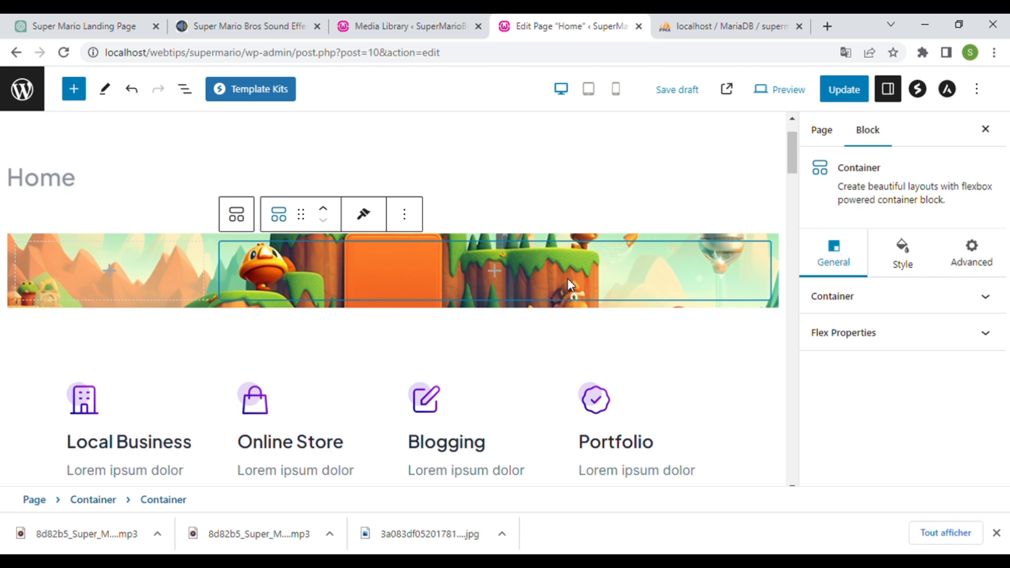
- Give the inner hero container an Image background using the Mario and Luigi picture
{"action": "left_click", "coordinate": [907, 274]}
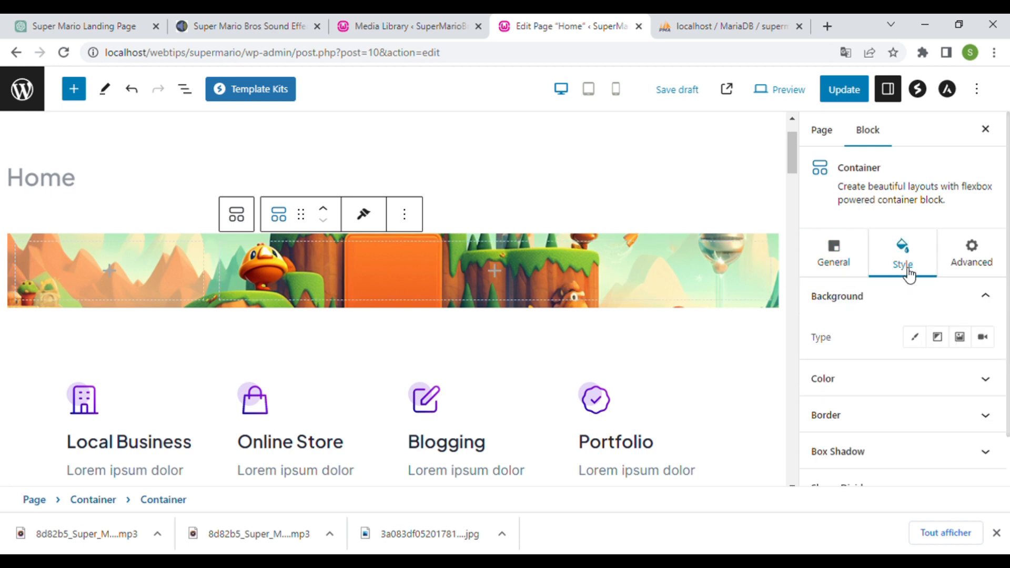
{"action": "left_click", "coordinate": [960, 338]}
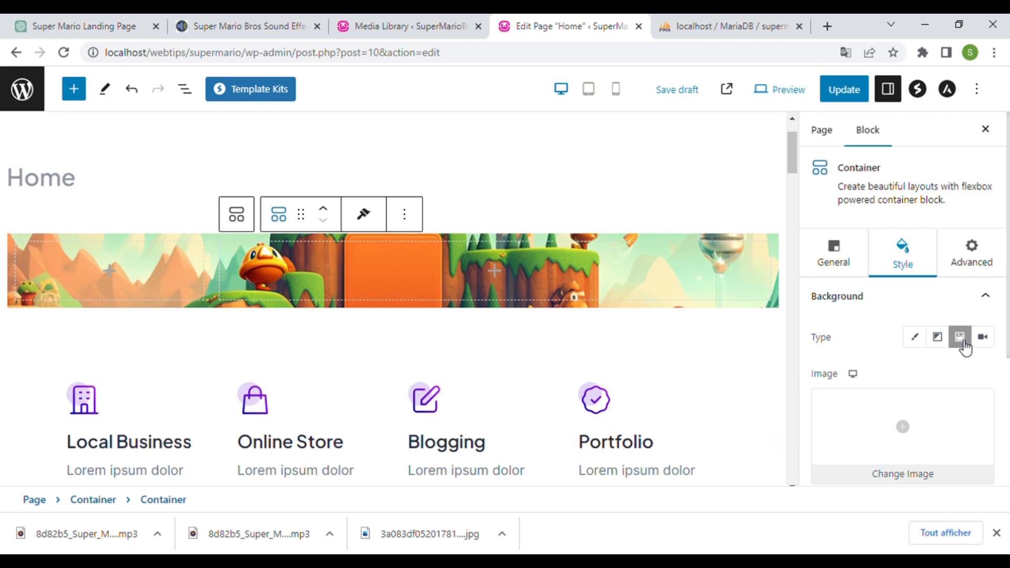
{"action": "left_click", "coordinate": [908, 428]}
{"action": "left_click", "coordinate": [65, 271]}
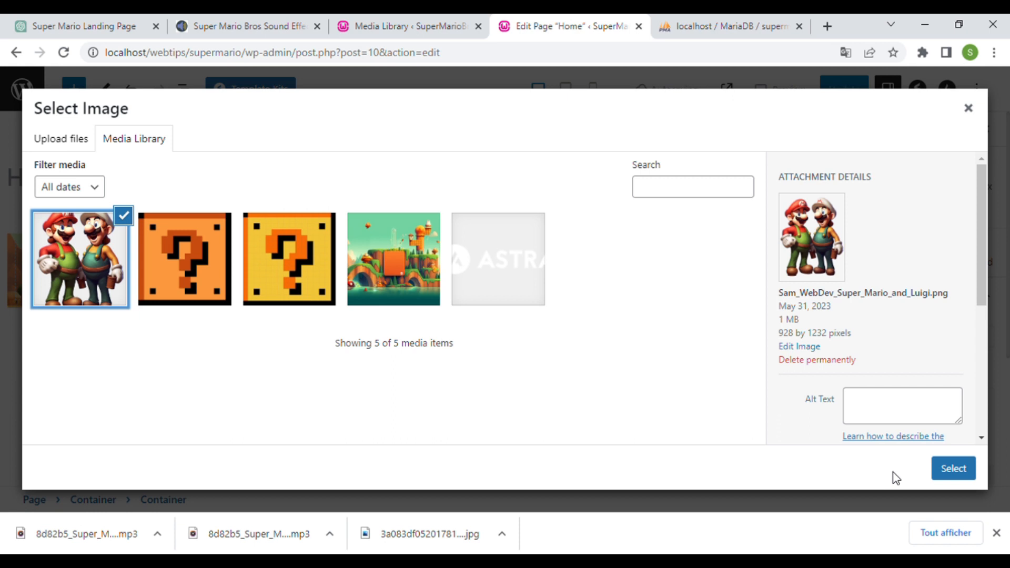
{"action": "left_click", "coordinate": [953, 468]}
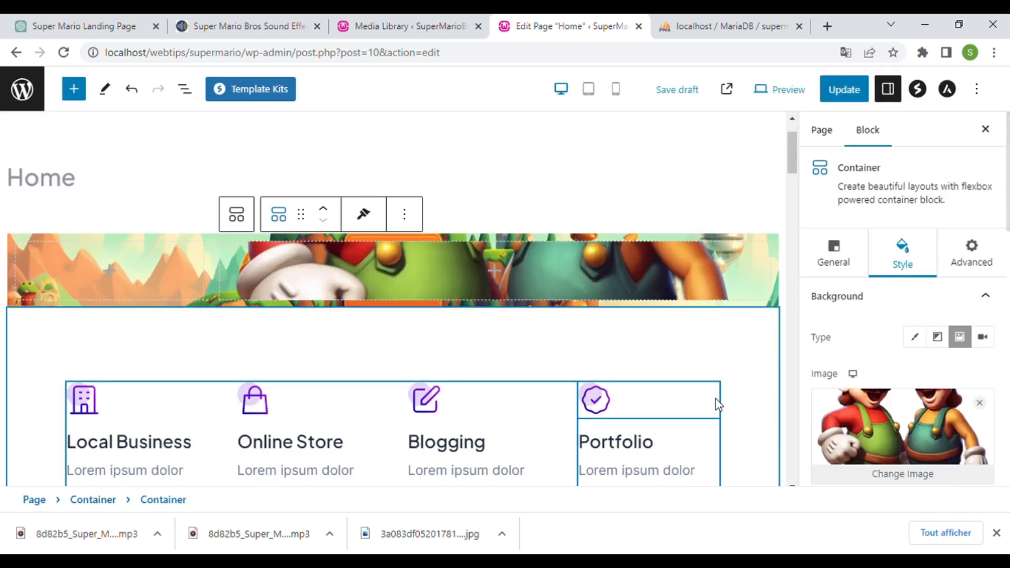
- Update the Home page and switch to the live front page
{"action": "left_click", "coordinate": [846, 90]}
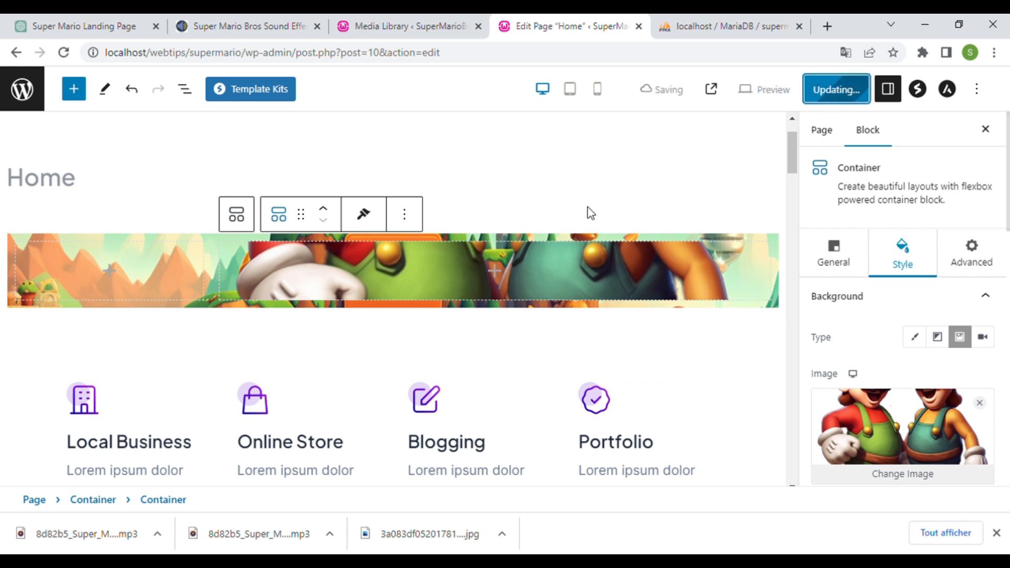
{"action": "left_click", "coordinate": [153, 464]}
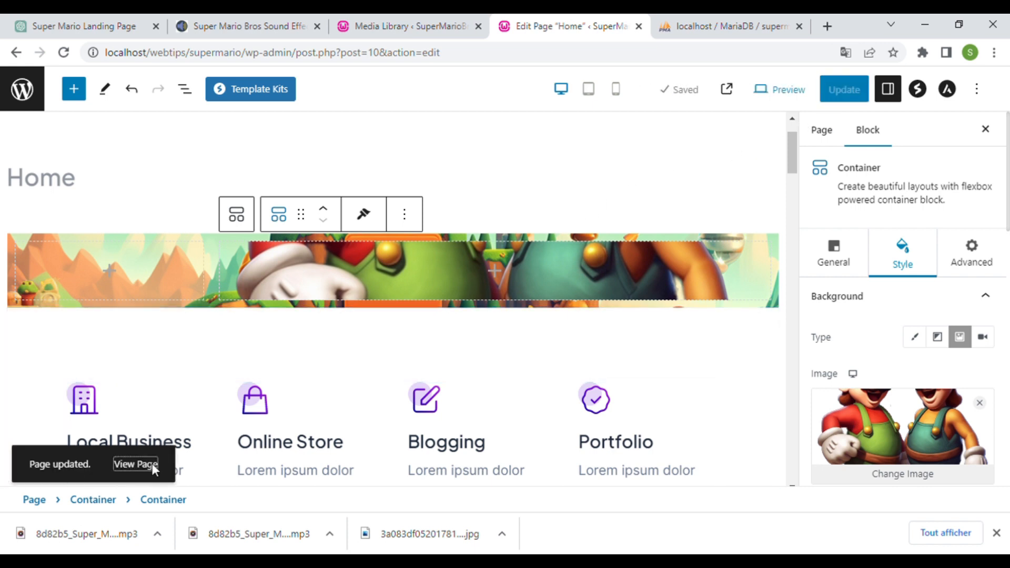
{"action": "left_click", "coordinate": [624, 22]}
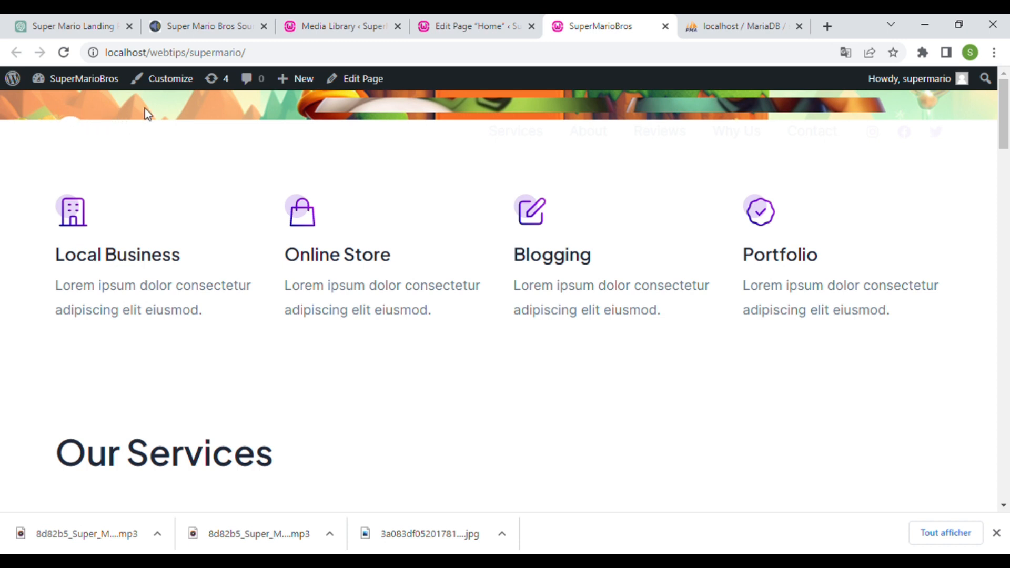
- Return from the live front page to the Edit Page "Home" tab
{"action": "left_click", "coordinate": [436, 16]}
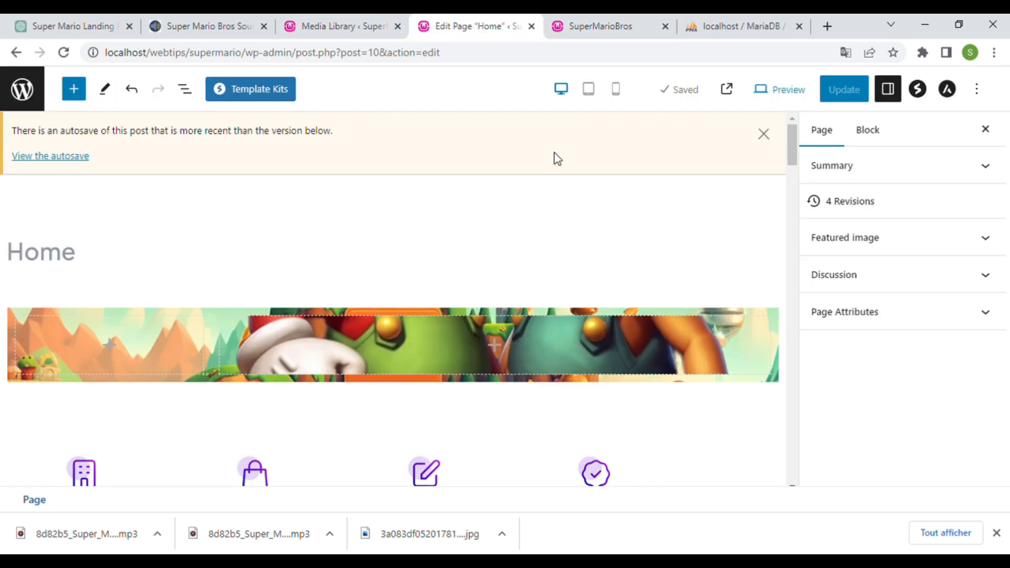
- Drag the outer hero container's Minimum Height up to 1000
{"action": "left_click", "coordinate": [779, 365]}
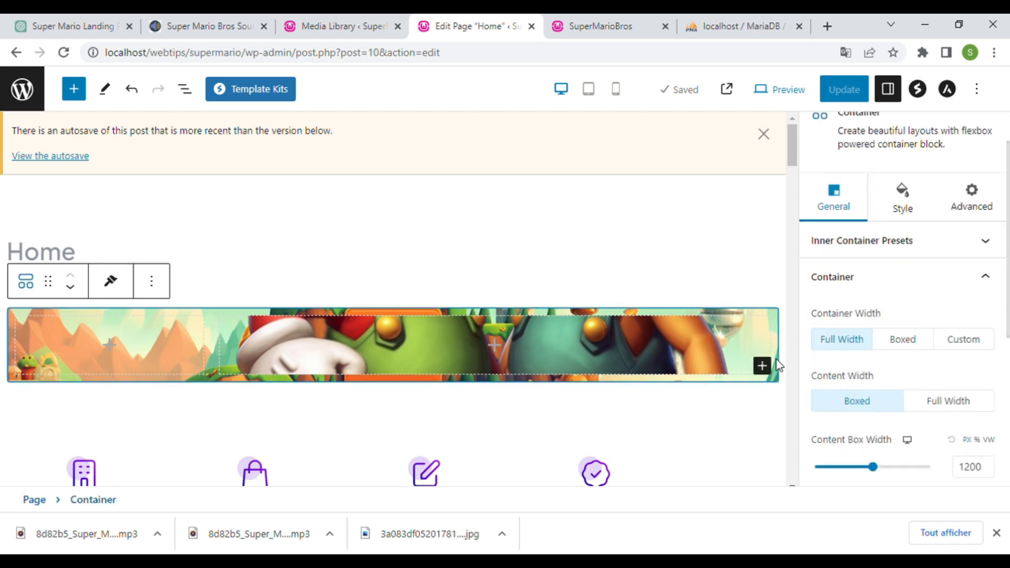
{"action": "scroll", "coordinate": [804, 336], "scroll_direction": "down", "scroll_amount": 3}
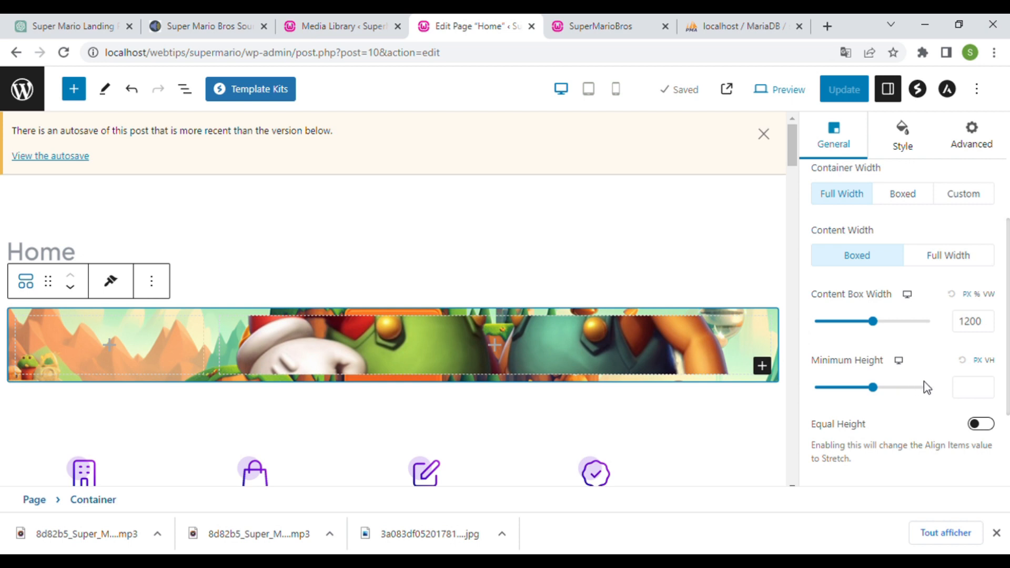
{"action": "left_click", "coordinate": [880, 387]}
{"action": "left_click", "coordinate": [988, 384]}
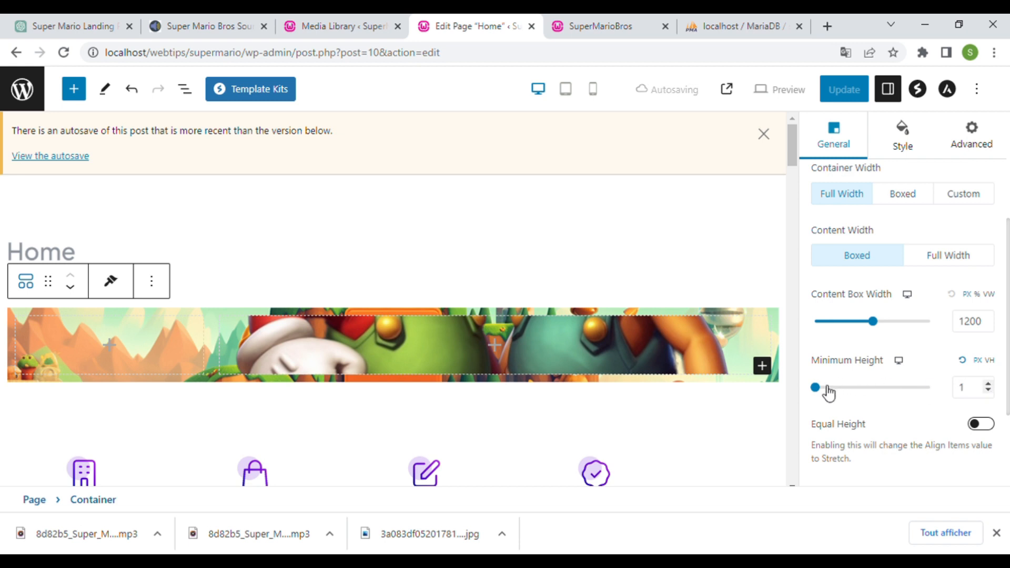
{"action": "mouse_move", "coordinate": [823, 393]}
{"action": "left_click_drag", "start_coordinate": [823, 393], "coordinate": [838, 391]}
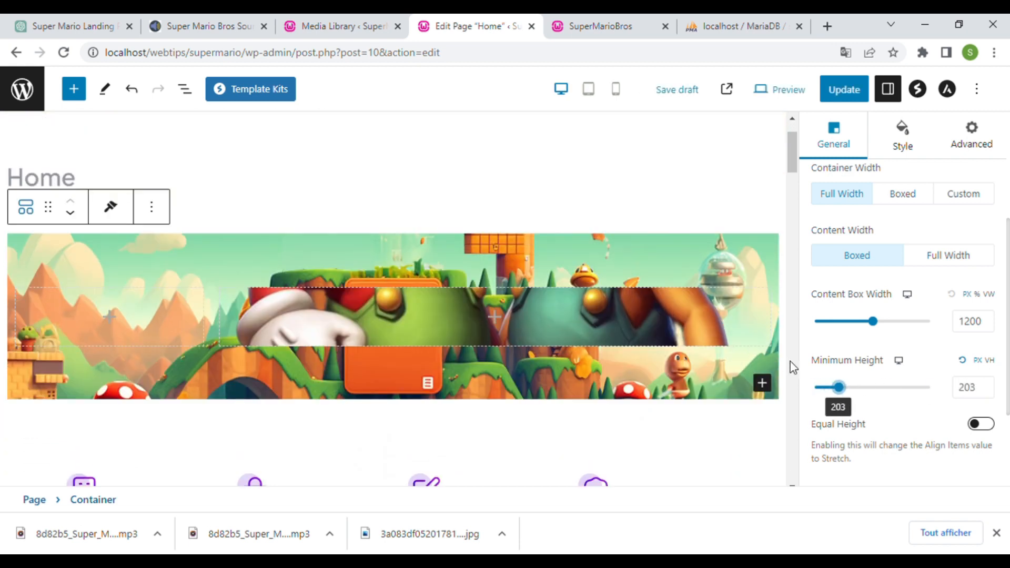
{"action": "left_click_drag", "start_coordinate": [847, 396], "coordinate": [859, 395]}
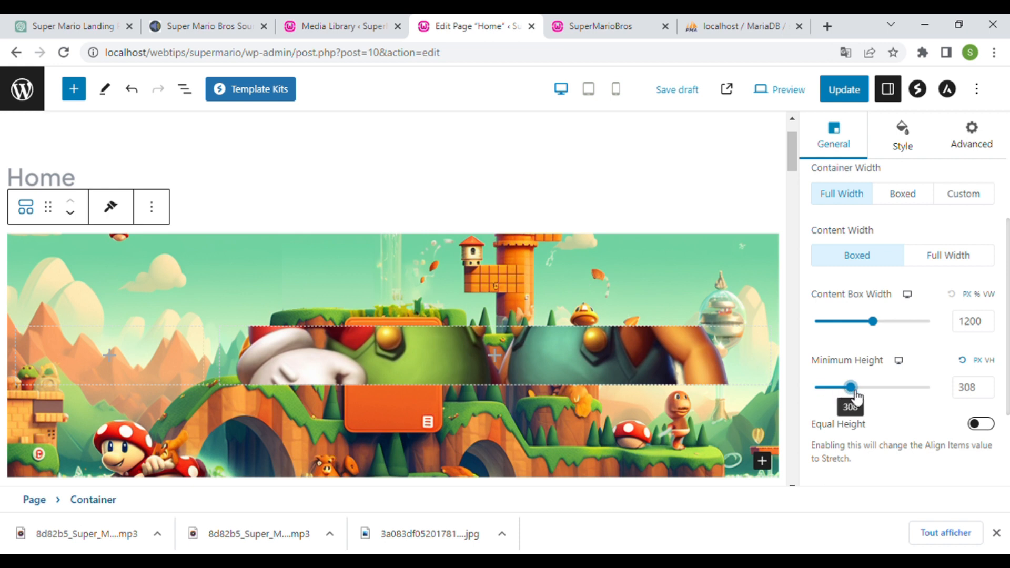
{"action": "left_click_drag", "start_coordinate": [859, 398], "coordinate": [930, 407]}
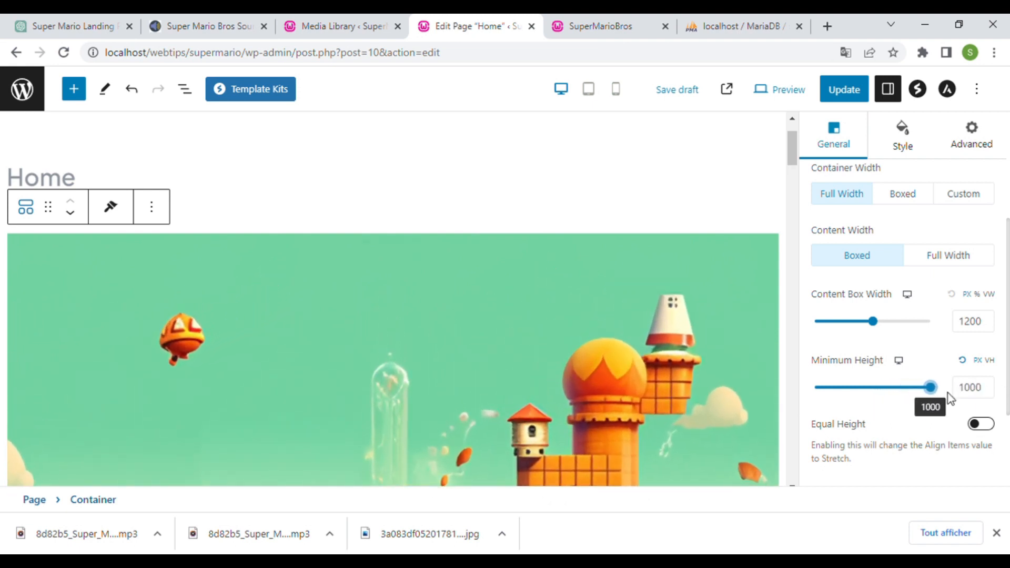
{"action": "scroll", "coordinate": [608, 313], "scroll_direction": "down", "scroll_amount": 6}
{"action": "scroll", "coordinate": [608, 313], "scroll_direction": "up", "scroll_amount": 5}
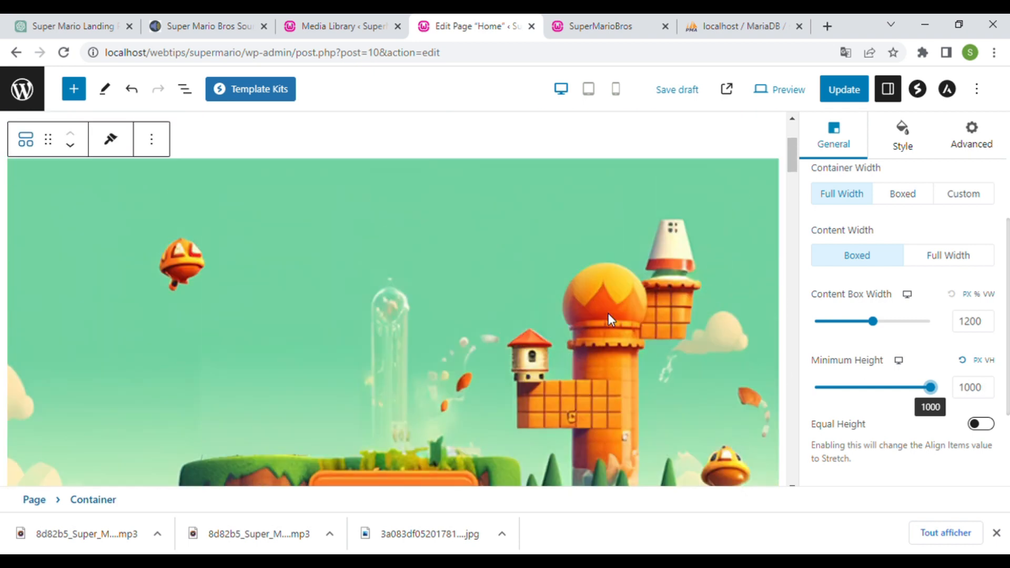
{"action": "scroll", "coordinate": [607, 314], "scroll_direction": "down", "scroll_amount": 3}
- Update the page, reload the live front page to check the taller hero, then return
{"action": "left_click", "coordinate": [844, 89]}
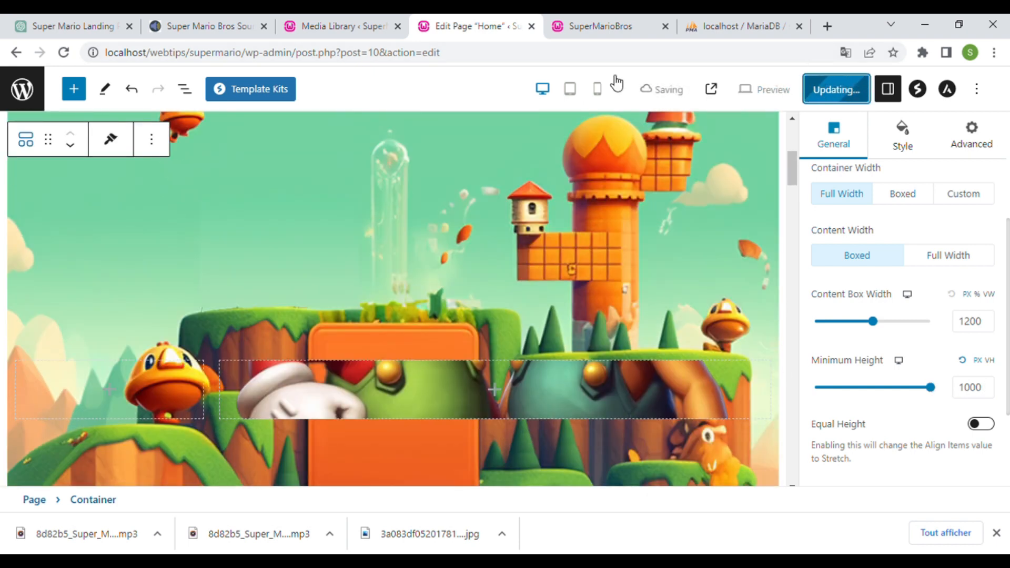
{"action": "left_click", "coordinate": [609, 28]}
{"action": "key", "text": "F5"}
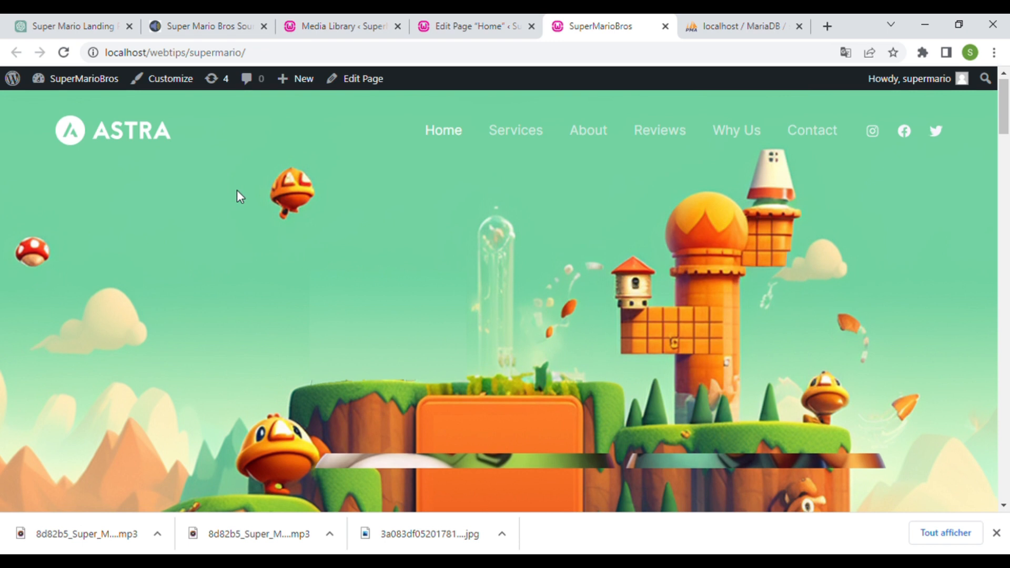
{"action": "scroll", "coordinate": [236, 190], "scroll_direction": "down", "scroll_amount": 6}
{"action": "scroll", "coordinate": [550, 339], "scroll_direction": "up", "scroll_amount": 3}
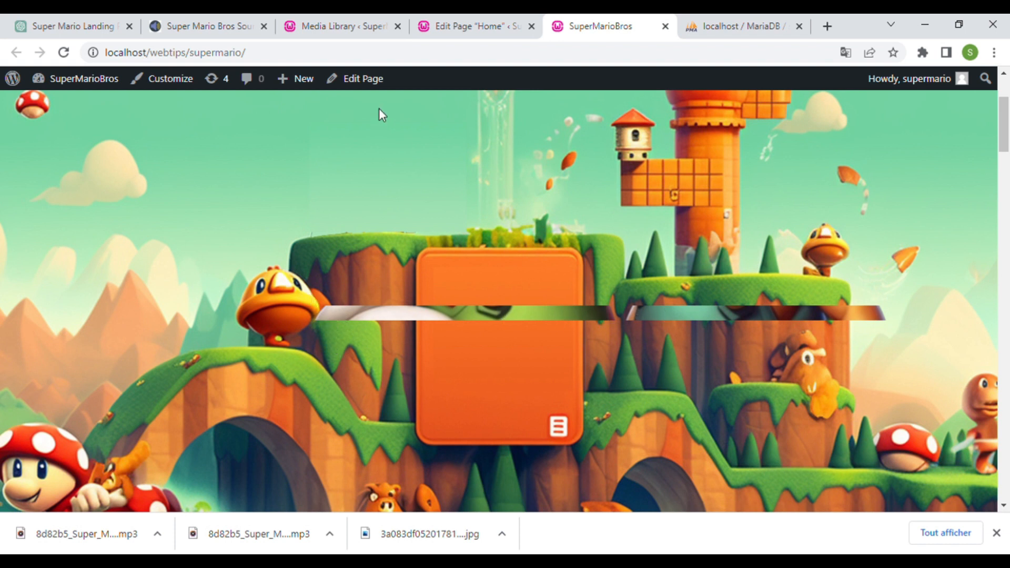
{"action": "left_click", "coordinate": [473, 26]}
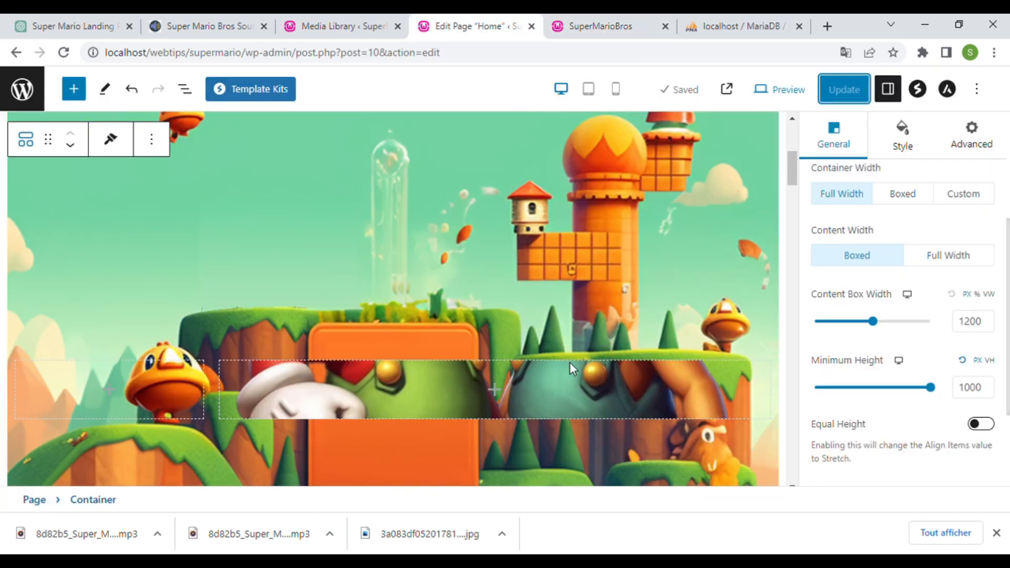
- Set the inner Mario and Luigi container's Minimum Height to 800
{"action": "left_click", "coordinate": [658, 396]}
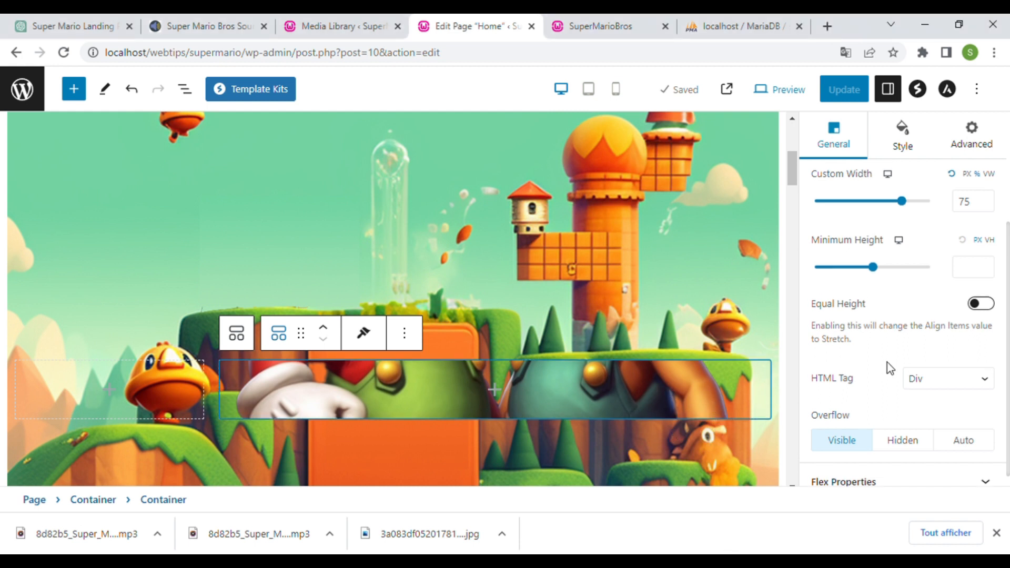
{"action": "scroll", "coordinate": [894, 363], "scroll_direction": "up", "scroll_amount": 2}
{"action": "left_click", "coordinate": [987, 333]}
{"action": "left_click_drag", "start_coordinate": [829, 343], "coordinate": [911, 352]}
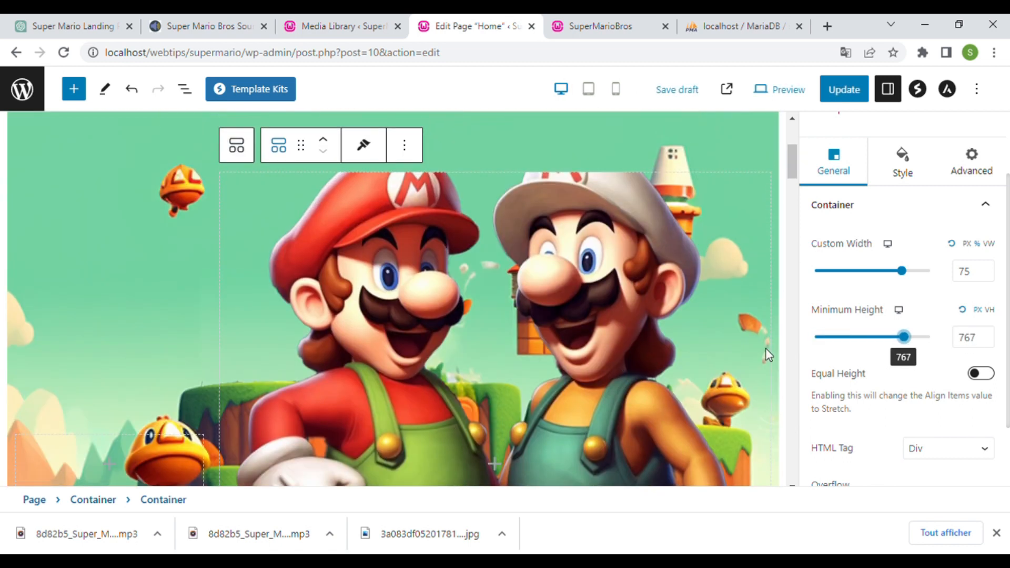
{"action": "left_click", "coordinate": [982, 343]}
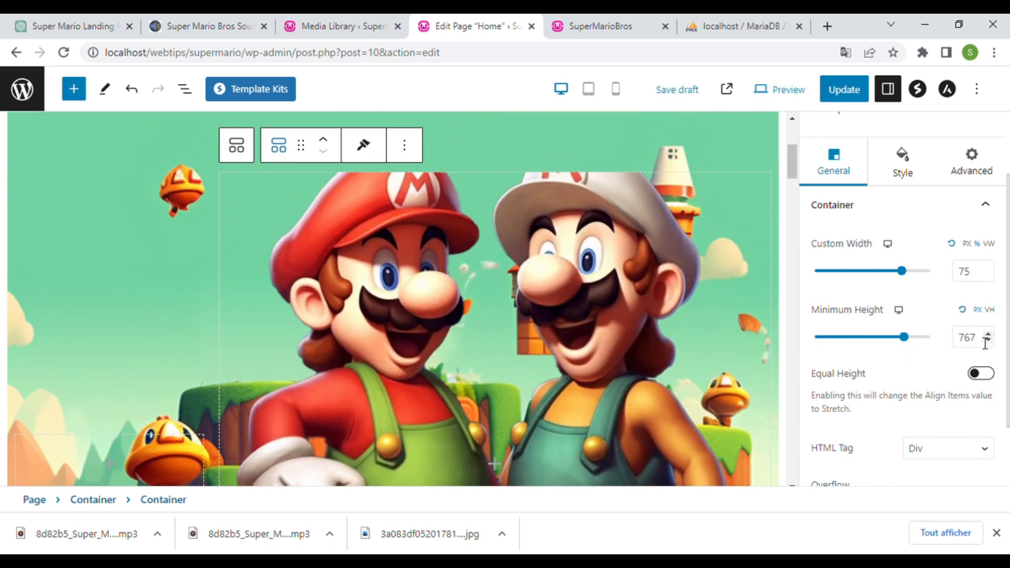
{"action": "key", "text": "BackSpace"}
{"action": "key", "text": "BackSpace"}
{"action": "type", "text": "800"}
{"action": "key", "text": "BackSpace"}
{"action": "key", "text": "BackSpace"}
{"action": "key", "text": "BackSpace"}
{"action": "key", "text": "BackSpace"}
{"action": "type", "text": "800"}
- Update the page and reload the live front page to check the characters
{"action": "left_click", "coordinate": [850, 84]}
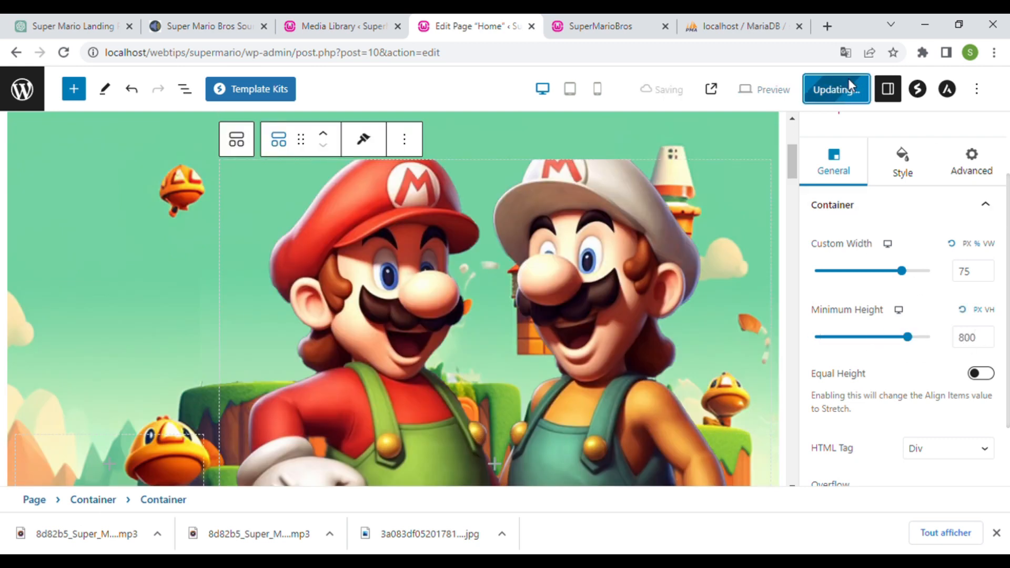
{"action": "left_click", "coordinate": [601, 27]}
{"action": "key", "text": "F5"}
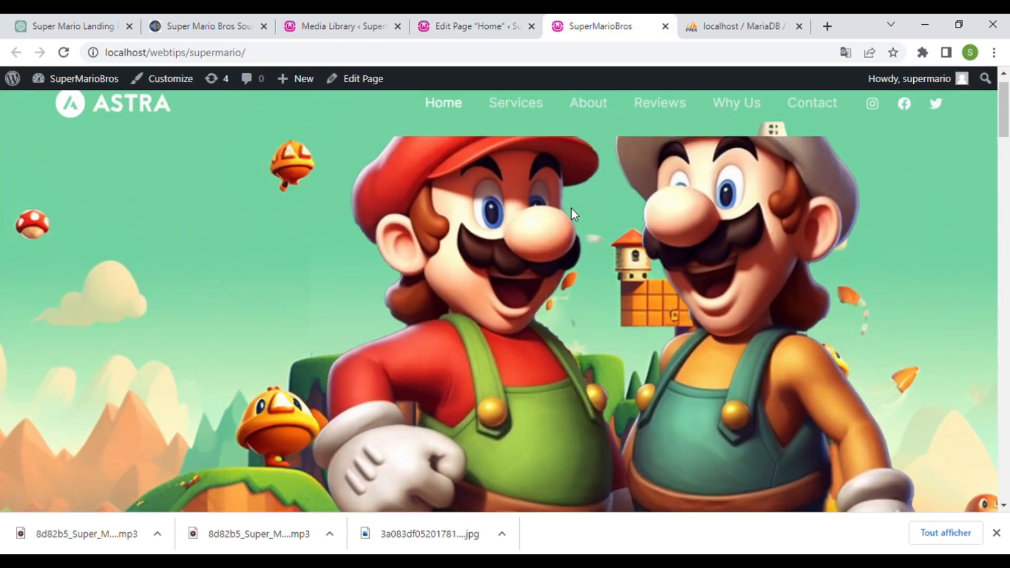
{"action": "scroll", "coordinate": [572, 209], "scroll_direction": "up", "scroll_amount": 1}
{"action": "scroll", "coordinate": [572, 209], "scroll_direction": "down", "scroll_amount": 2}
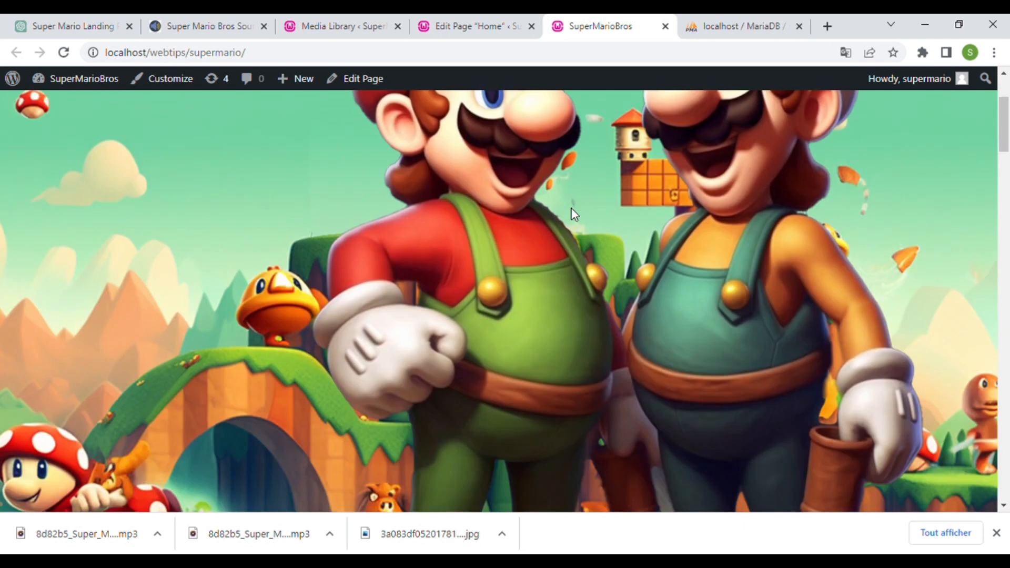
{"action": "scroll", "coordinate": [572, 209], "scroll_direction": "up", "scroll_amount": 2}
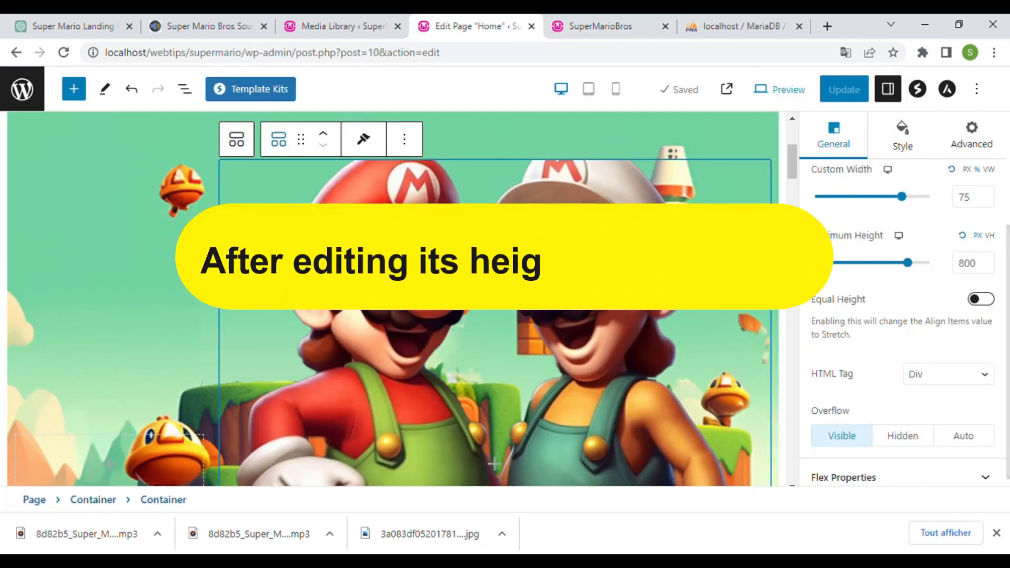
- Delete the old Mario and Luigi image from the Media Library
{"action": "scroll", "coordinate": [902, 263], "scroll_direction": "up", "scroll_amount": 3}
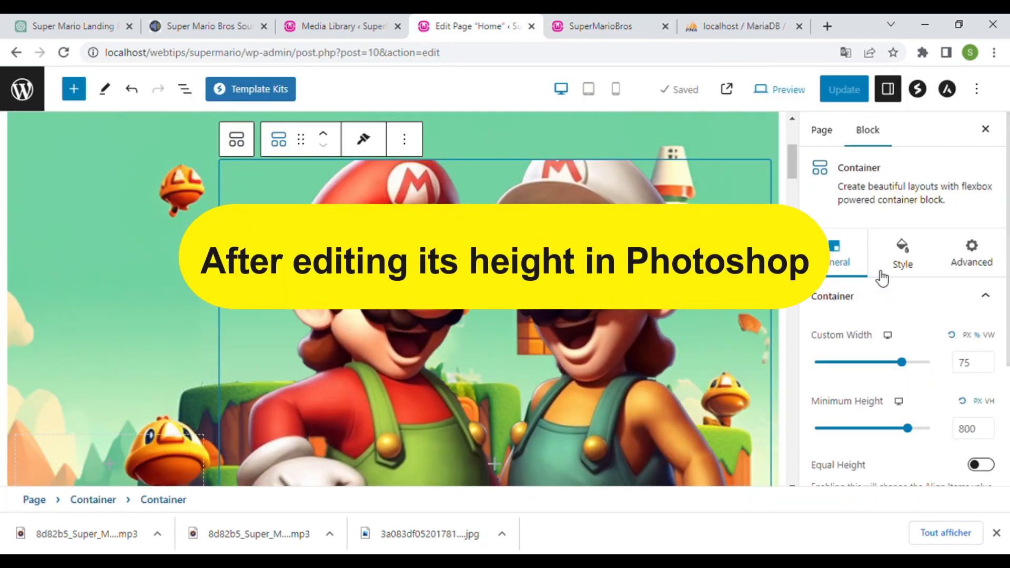
{"action": "left_click", "coordinate": [902, 257]}
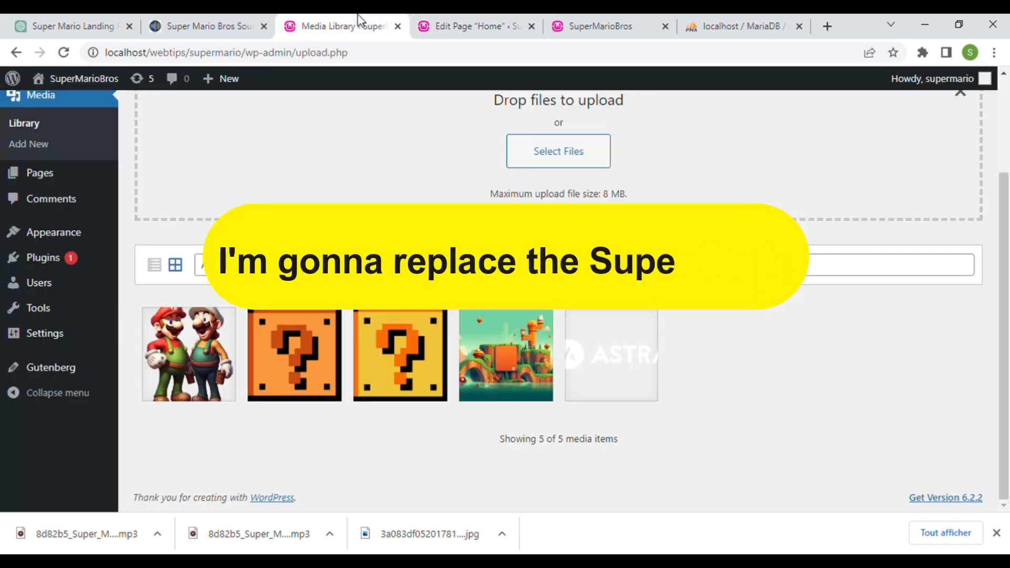
{"action": "left_click", "coordinate": [185, 353]}
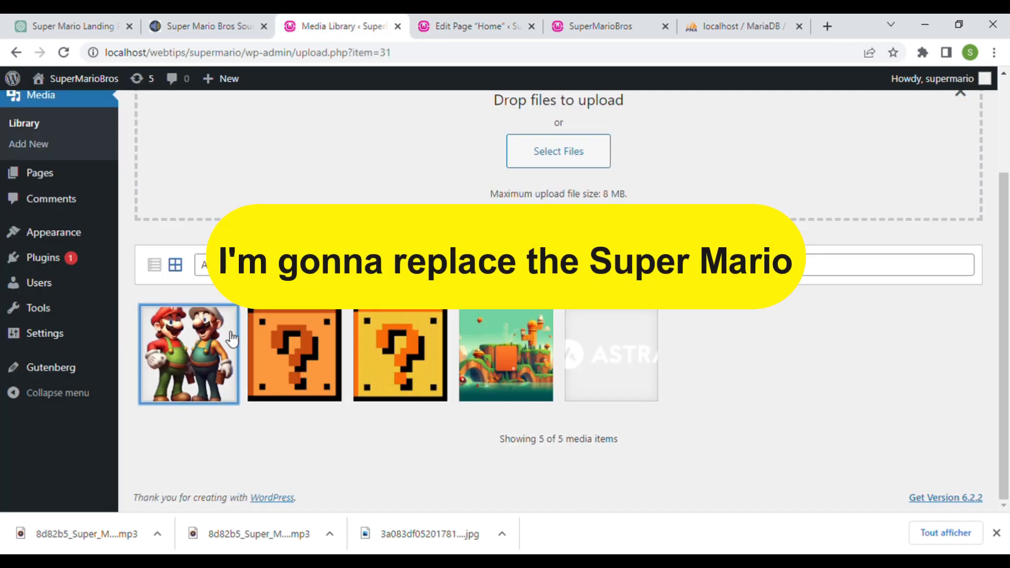
{"action": "left_click", "coordinate": [861, 472]}
{"action": "left_click", "coordinate": [570, 174]}
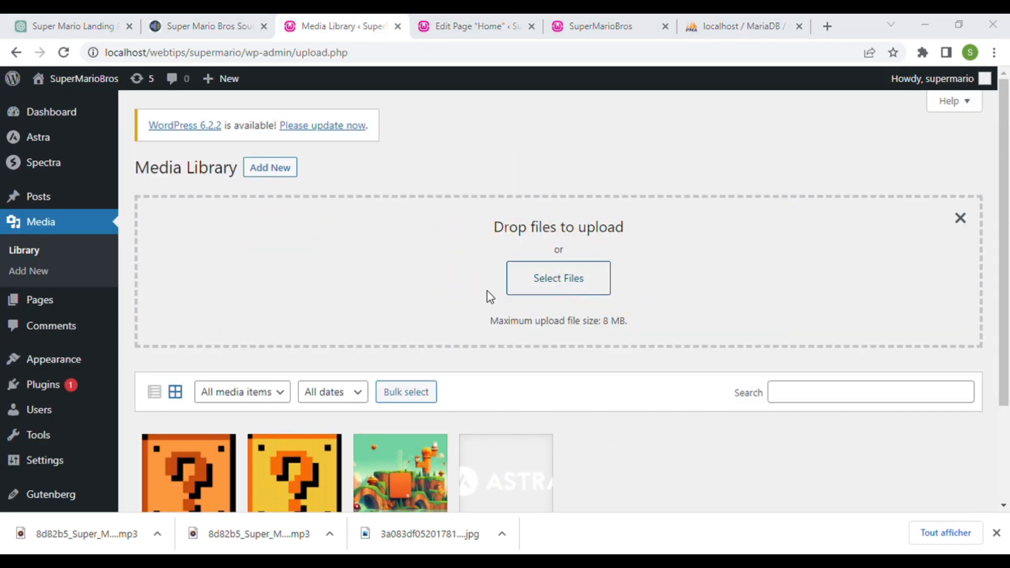
{"action": "scroll", "coordinate": [620, 361], "scroll_direction": "down", "scroll_amount": 3}
{"action": "left_click", "coordinate": [420, 19]}
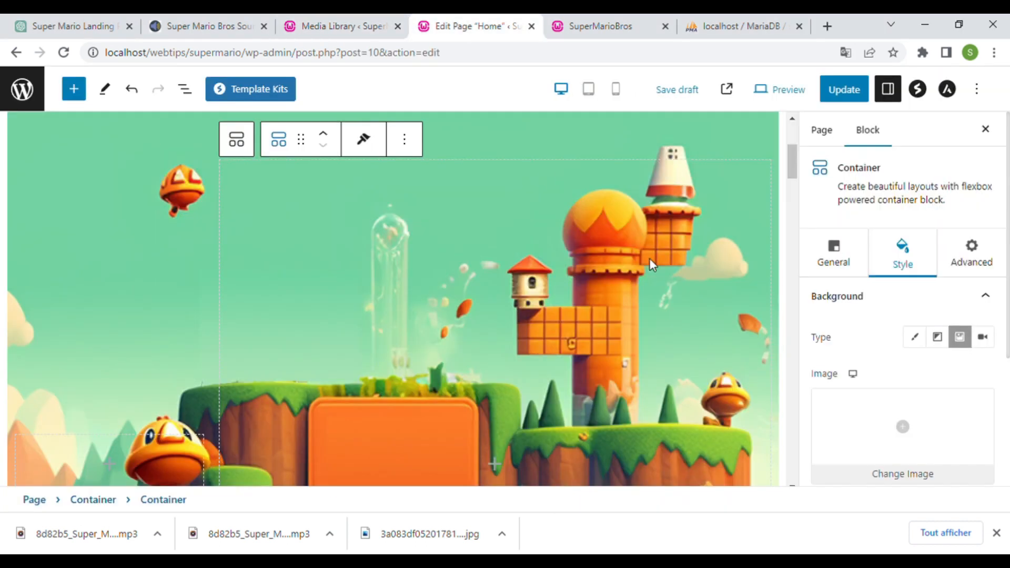
- Reapply the Mario and Luigi picture as container background, update, and reload the live page
{"action": "left_click", "coordinate": [902, 427]}
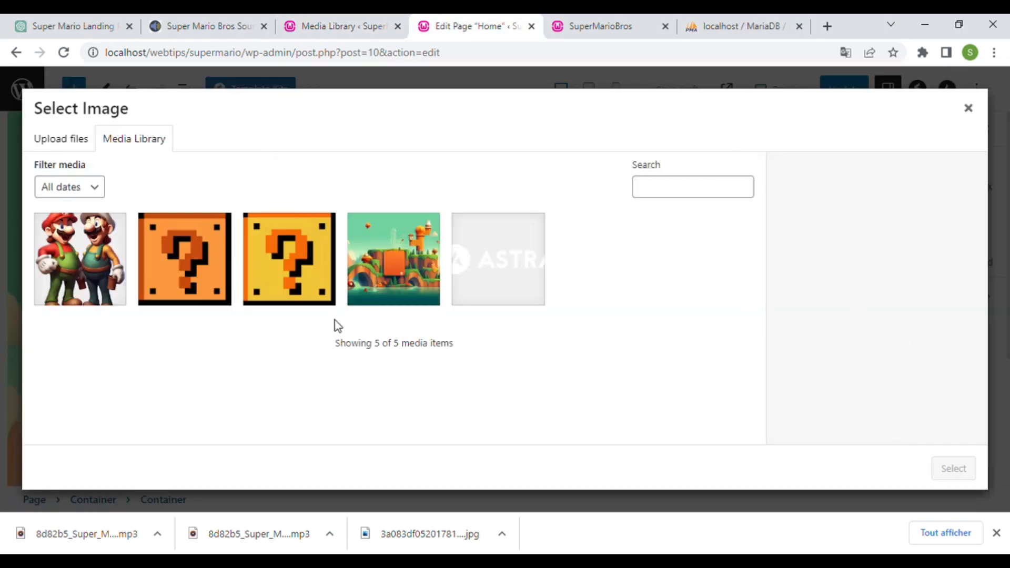
{"action": "left_click", "coordinate": [952, 468]}
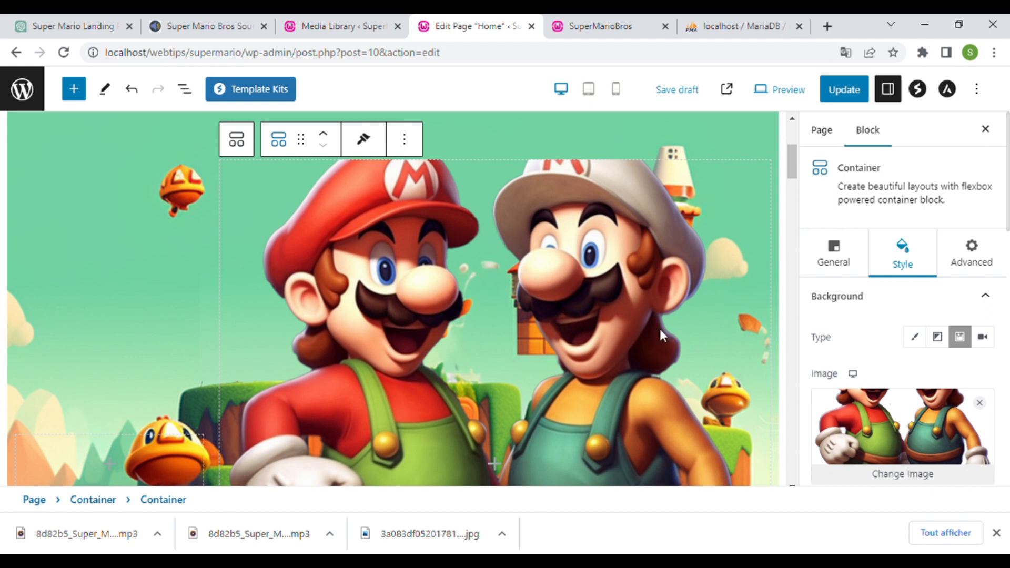
{"action": "left_click", "coordinate": [843, 89]}
{"action": "left_click", "coordinate": [600, 25]}
{"action": "key", "text": "F5"}
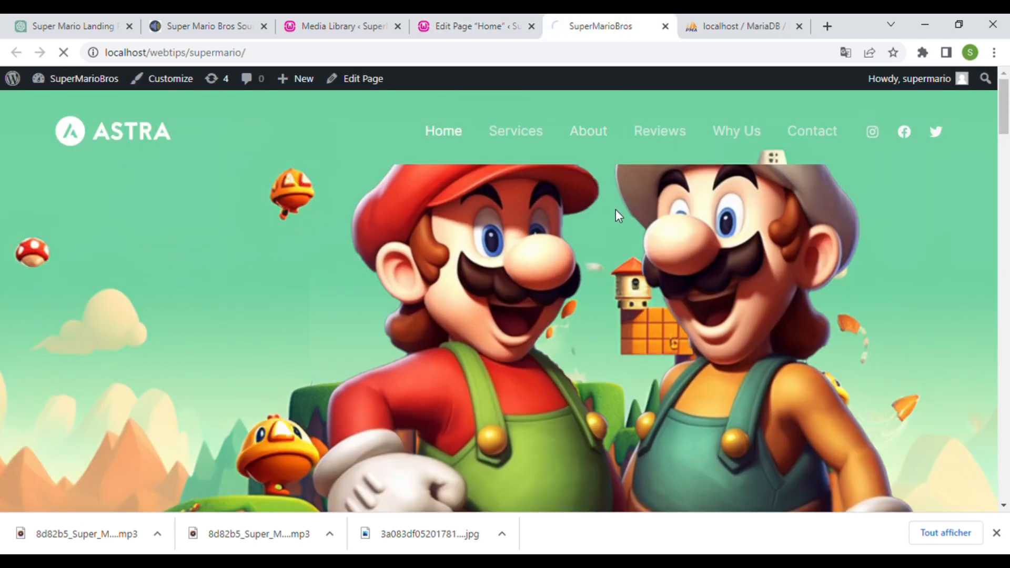
{"action": "scroll", "coordinate": [791, 251], "scroll_direction": "down", "scroll_amount": 2}
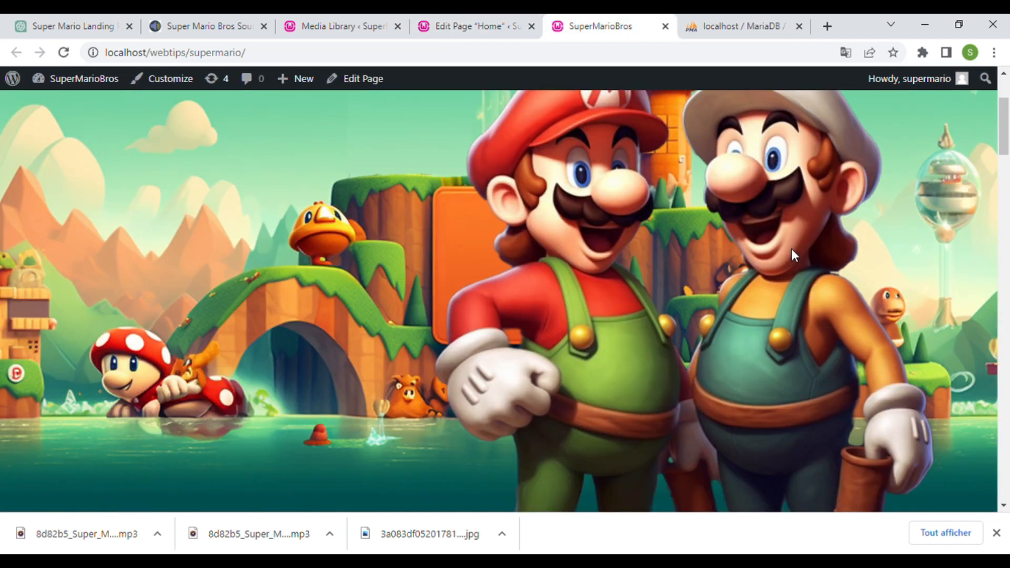
{"action": "scroll", "coordinate": [792, 242], "scroll_direction": "up", "scroll_amount": 3}
{"action": "scroll", "coordinate": [791, 242], "scroll_direction": "down", "scroll_amount": 6}
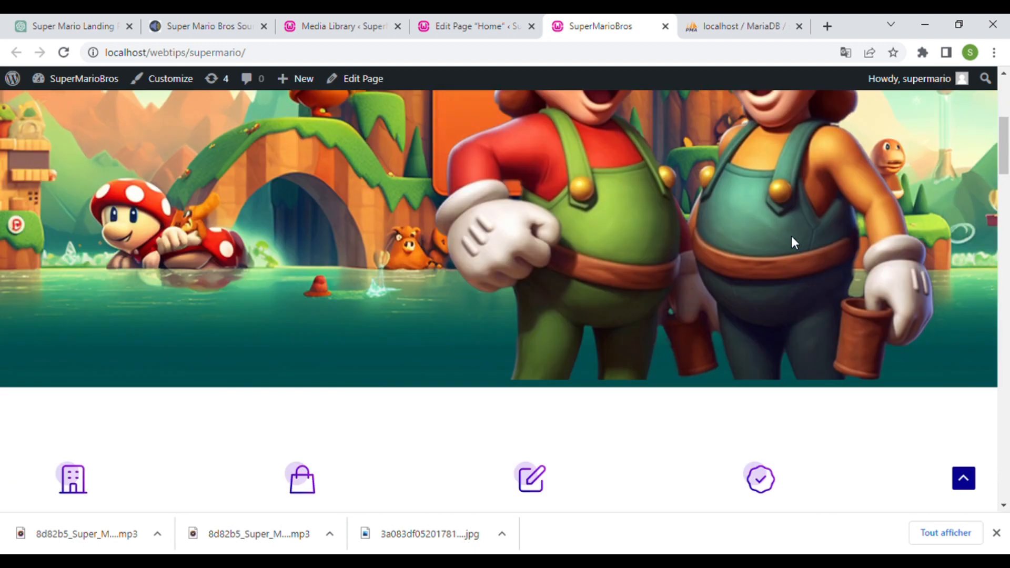
{"action": "scroll", "coordinate": [791, 242], "scroll_direction": "up", "scroll_amount": 5}
{"action": "scroll", "coordinate": [794, 243], "scroll_direction": "up", "scroll_amount": 2}
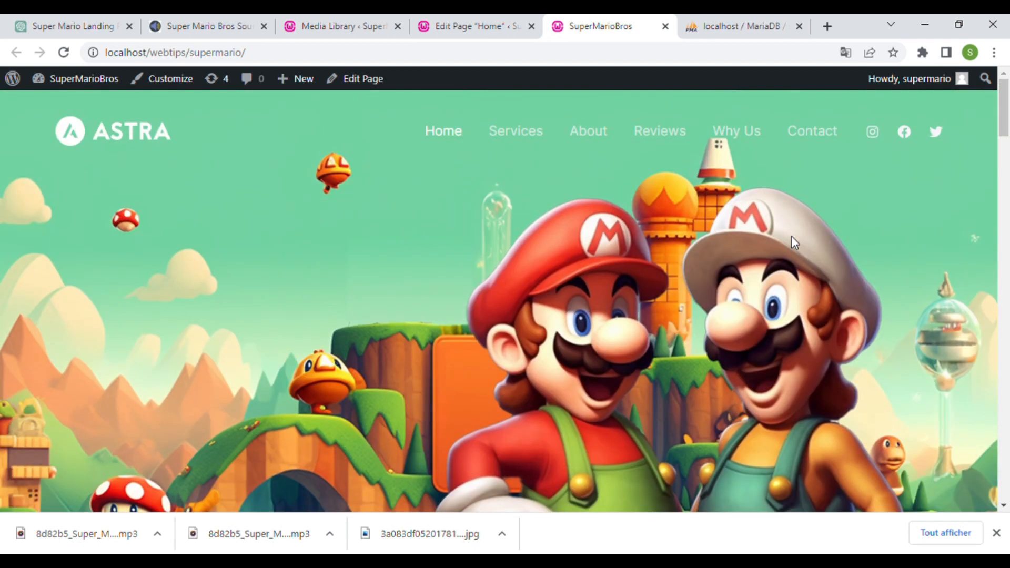
- Sample the orange rectangle's colour with the Eyedropper (I), then go back to the Move tool (V)
{"action": "key", "text": "ctrl+shift+Tab"}
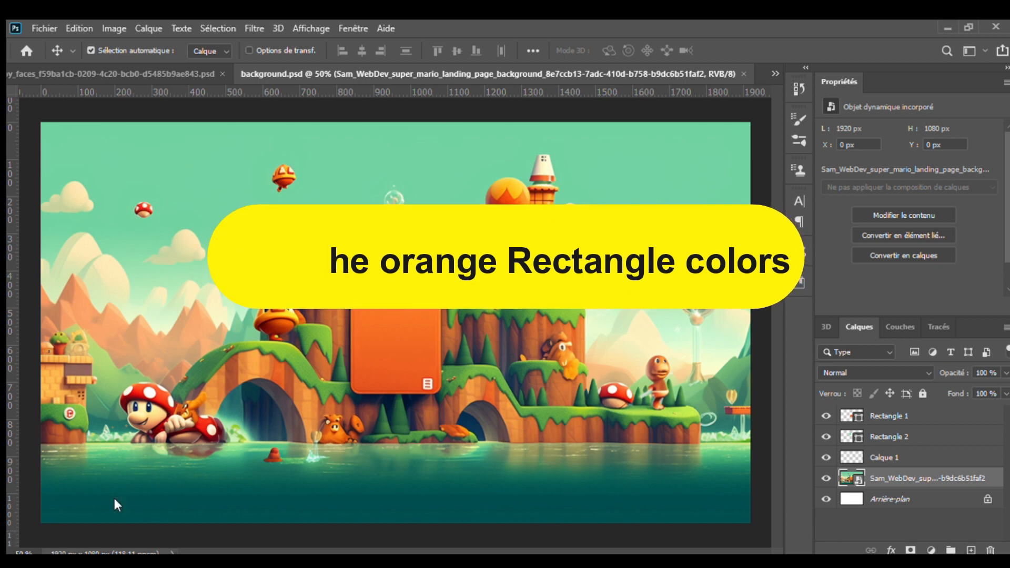
{"action": "key", "text": "i"}
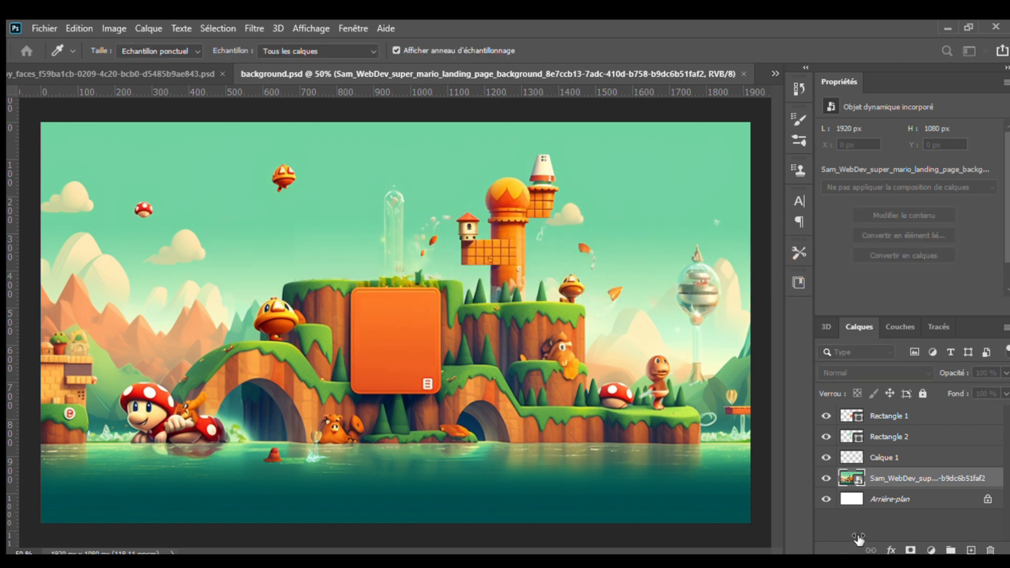
{"action": "key", "text": "v"}
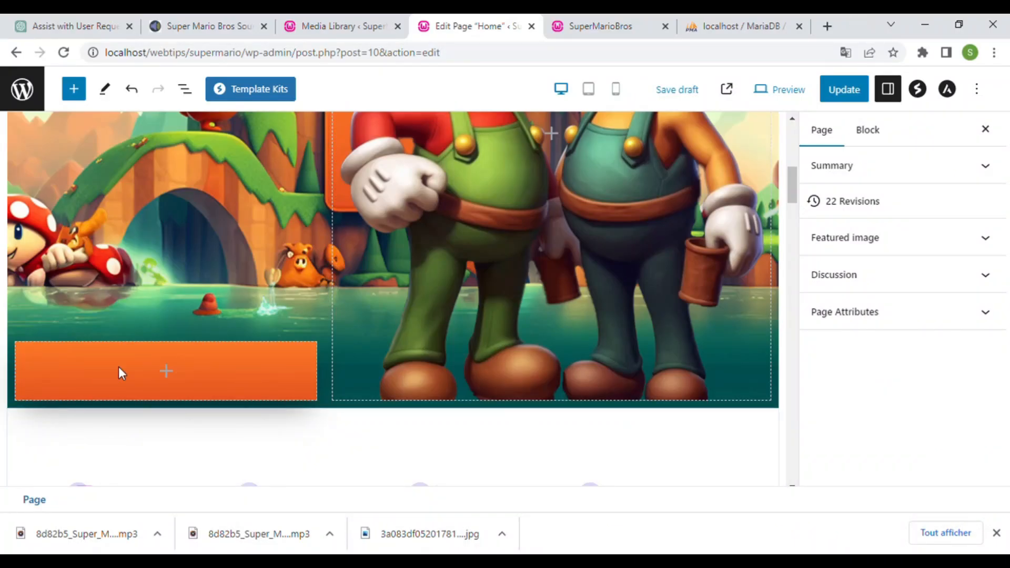
- Insert a Heading block into the orange hero box
{"action": "left_click", "coordinate": [164, 382]}
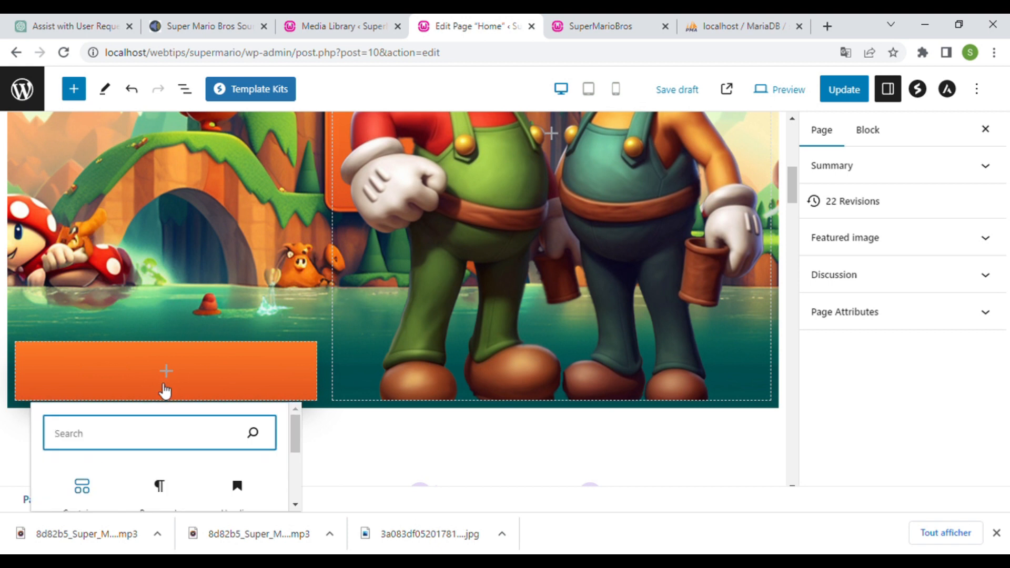
{"action": "scroll", "coordinate": [189, 463], "scroll_direction": "down", "scroll_amount": 3}
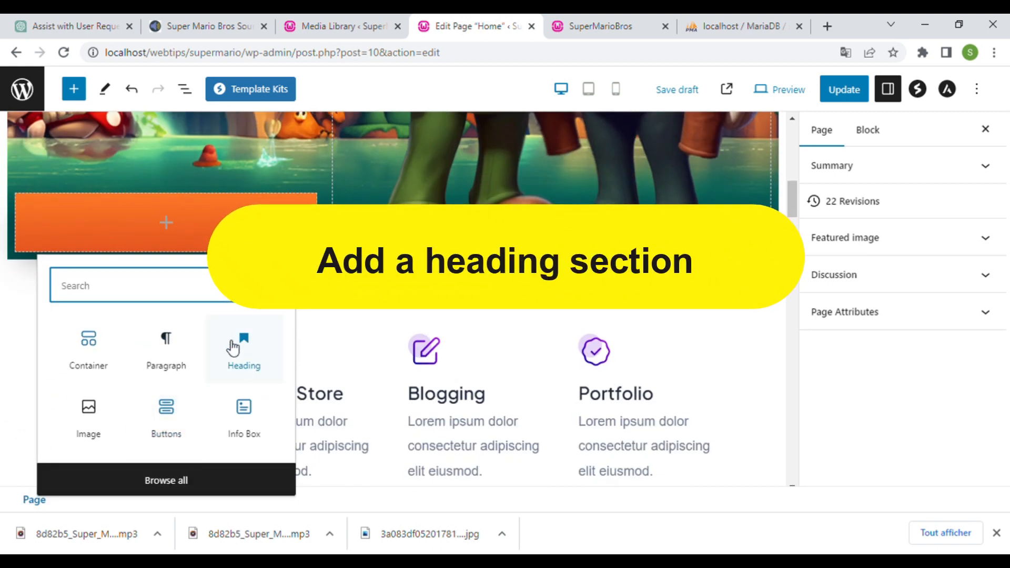
{"action": "left_click", "coordinate": [247, 358]}
{"action": "left_click", "coordinate": [247, 362]}
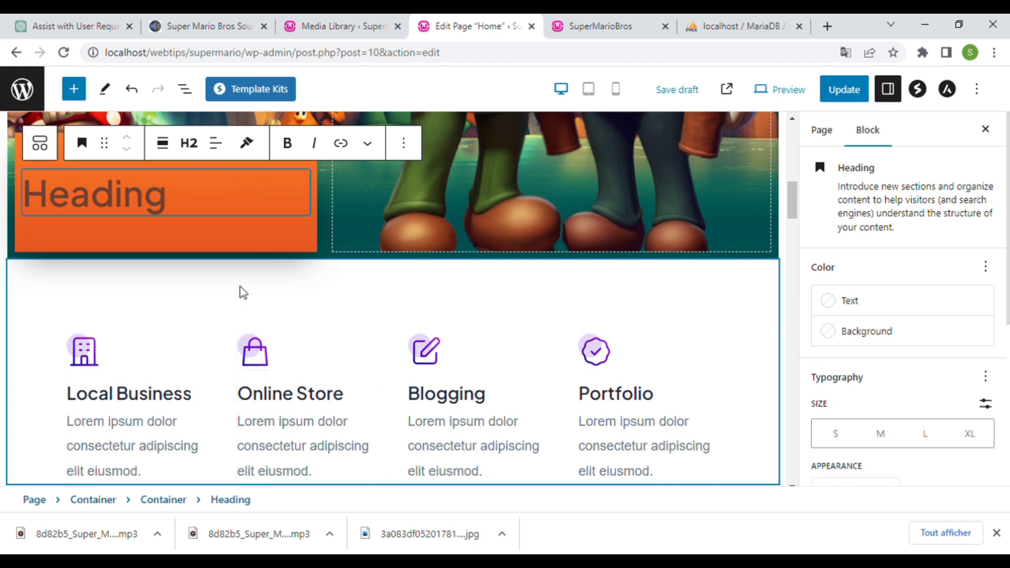
- Add an empty Paragraph block below the heading in the orange container
{"action": "left_click", "coordinate": [286, 232]}
{"action": "left_click", "coordinate": [298, 235]}
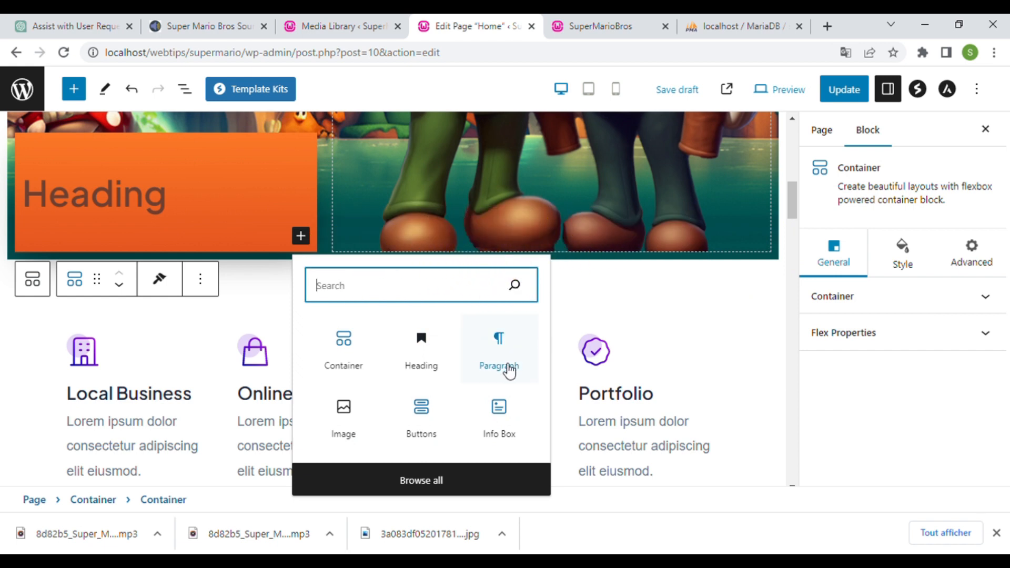
{"action": "left_click", "coordinate": [503, 360]}
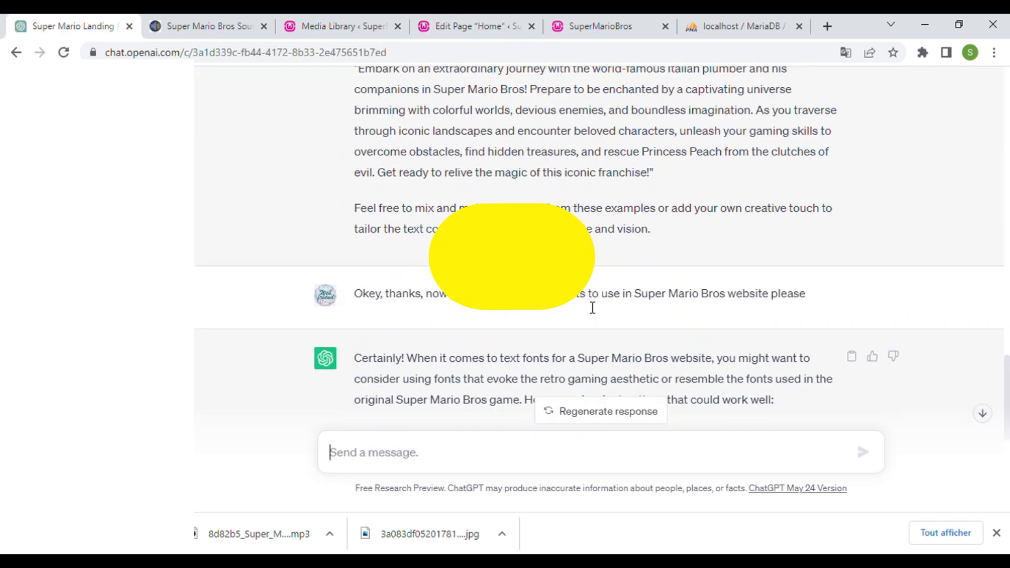
- Select the ChatGPT title "Discover the Legendary Super Mario Bros" in the second suggestion
{"action": "scroll", "coordinate": [584, 310], "scroll_direction": "down", "scroll_amount": 10}
{"action": "scroll", "coordinate": [584, 311], "scroll_direction": "down", "scroll_amount": 4}
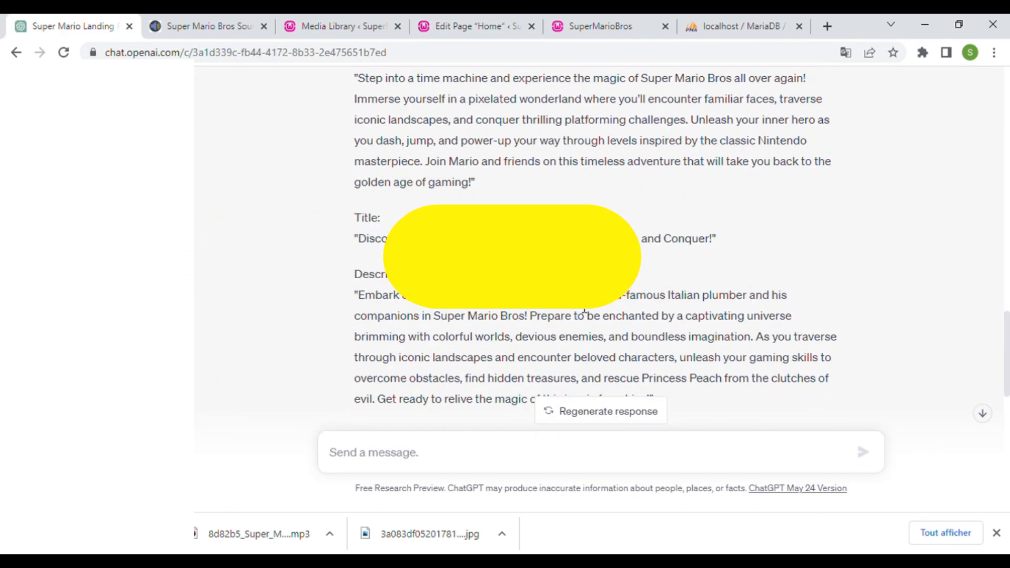
{"action": "scroll", "coordinate": [581, 302], "scroll_direction": "up", "scroll_amount": 7}
{"action": "scroll", "coordinate": [584, 307], "scroll_direction": "down", "scroll_amount": 4}
{"action": "scroll", "coordinate": [584, 307], "scroll_direction": "down", "scroll_amount": 4}
{"action": "scroll", "coordinate": [582, 304], "scroll_direction": "up", "scroll_amount": 1}
{"action": "scroll", "coordinate": [476, 260], "scroll_direction": "up", "scroll_amount": 1}
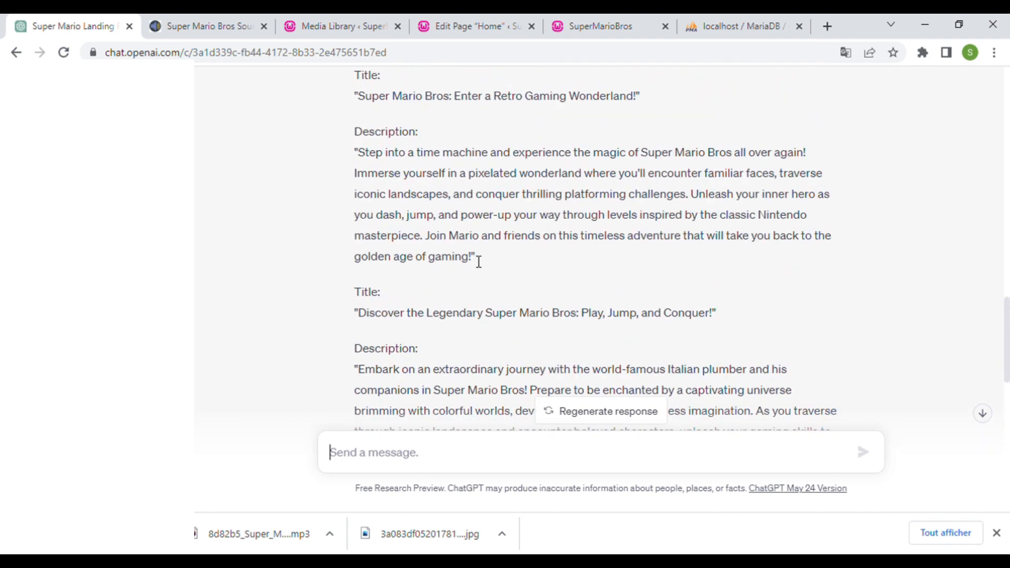
{"action": "left_click_drag", "start_coordinate": [358, 313], "coordinate": [582, 323]}
{"action": "key", "text": "ctrl+c"}
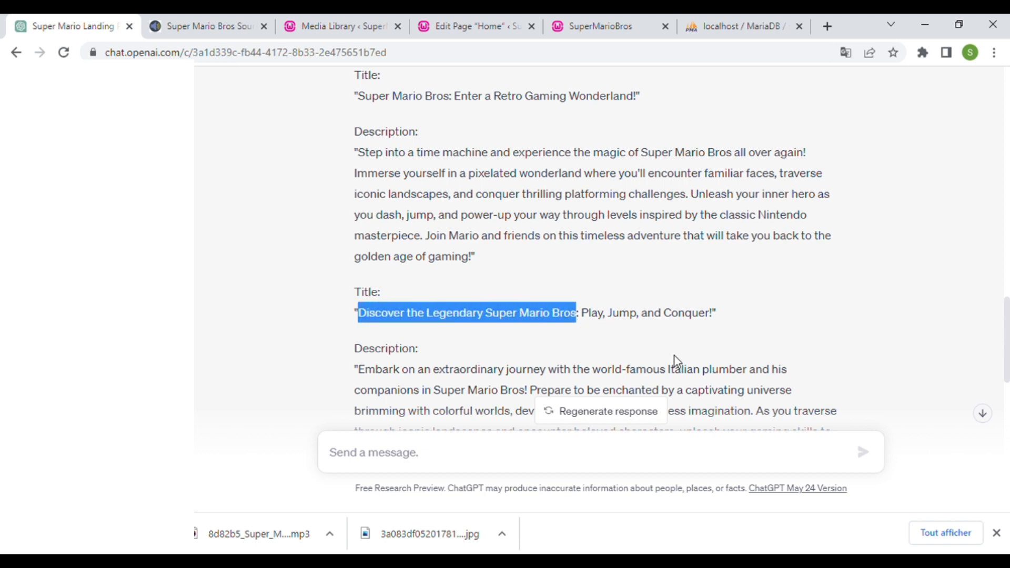
- Paste "Discover the Legendary Super Mario Bros" into the orange box's Heading
{"action": "left_click", "coordinate": [602, 26]}
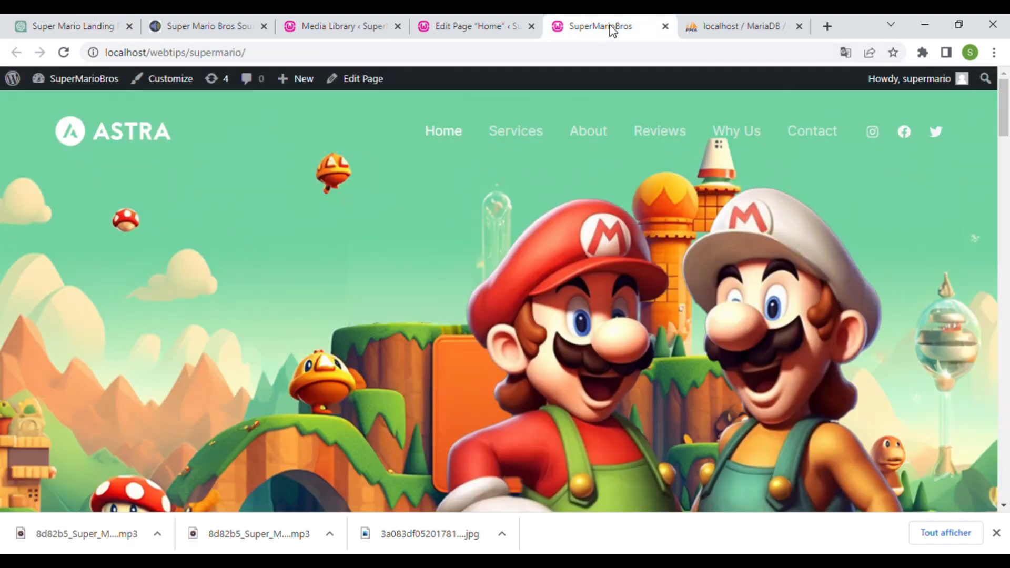
{"action": "left_click", "coordinate": [470, 25]}
{"action": "key", "text": "ctrl+v"}
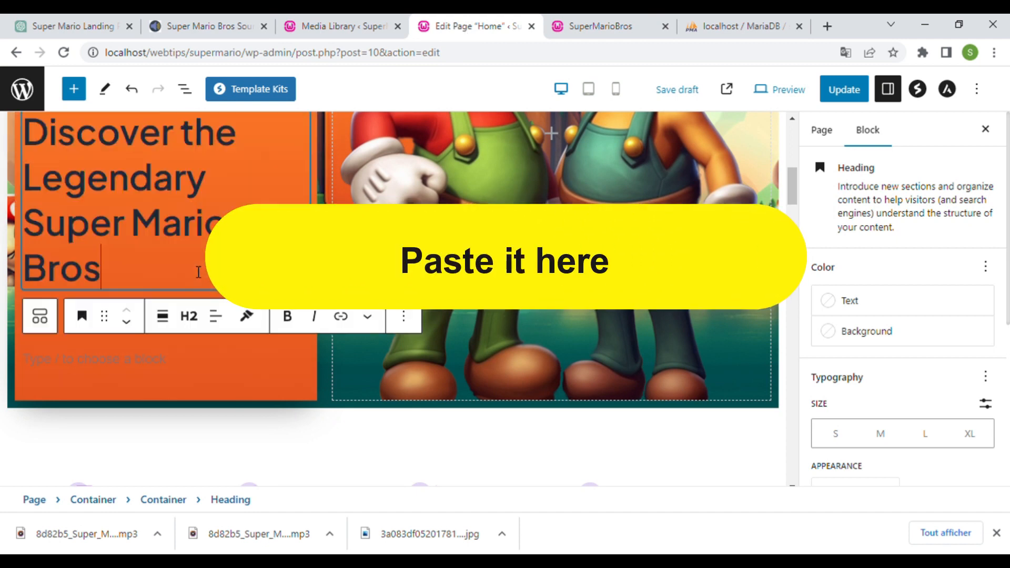
{"action": "scroll", "coordinate": [210, 268], "scroll_direction": "up", "scroll_amount": 1}
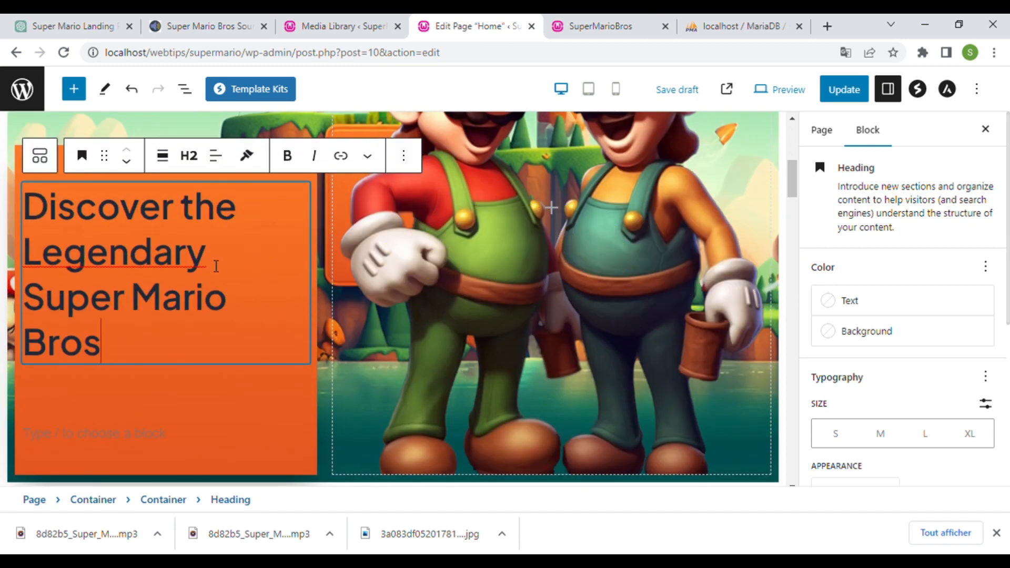
- Copy the Embark description from ChatGPT and paste it into the empty paragraph
{"action": "left_click", "coordinate": [159, 432]}
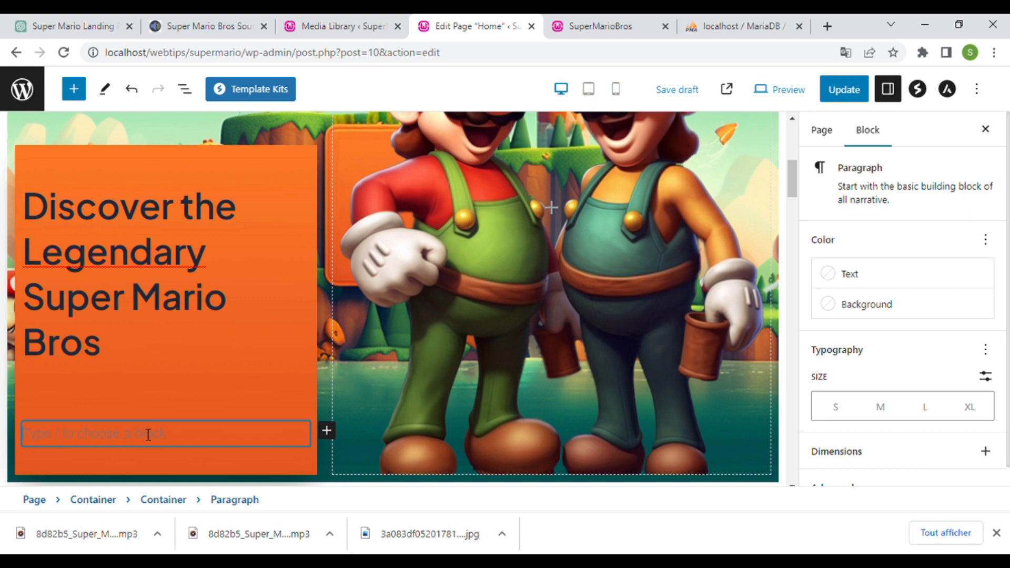
{"action": "left_click", "coordinate": [76, 26]}
{"action": "scroll", "coordinate": [461, 316], "scroll_direction": "down", "scroll_amount": 2}
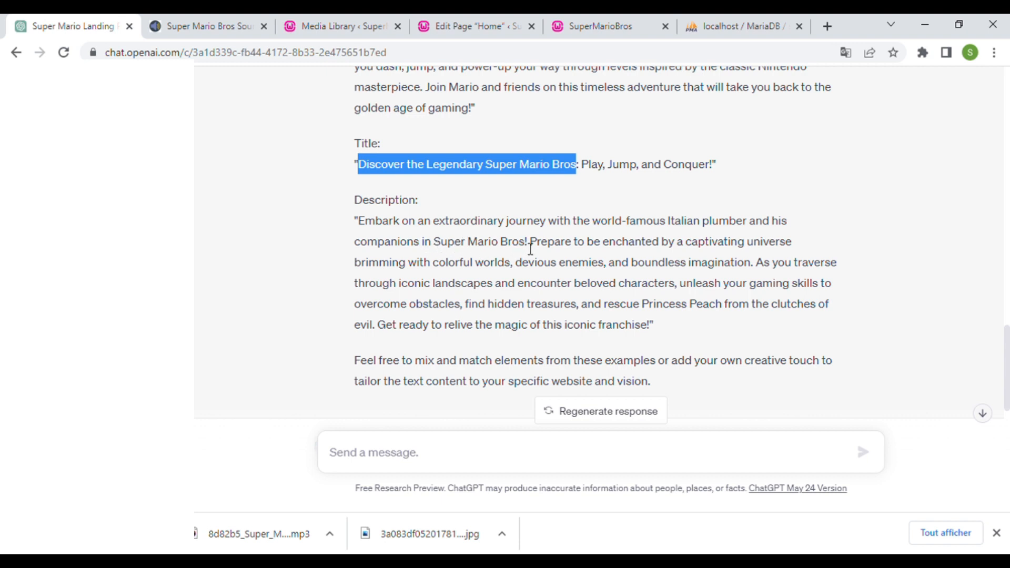
{"action": "left_click_drag", "start_coordinate": [526, 243], "coordinate": [416, 225]}
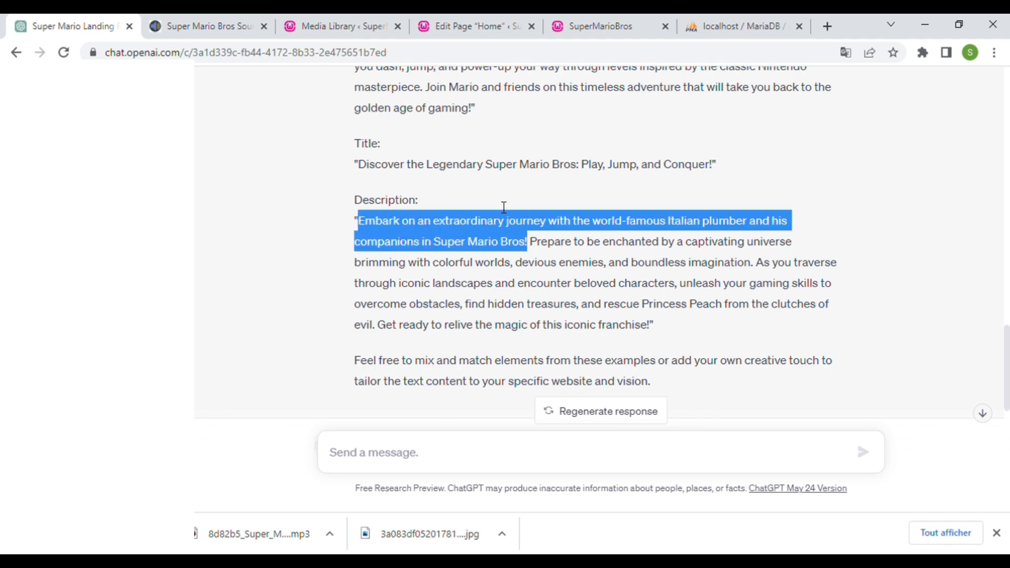
{"action": "left_click", "coordinate": [473, 25]}
{"action": "left_click", "coordinate": [162, 435]}
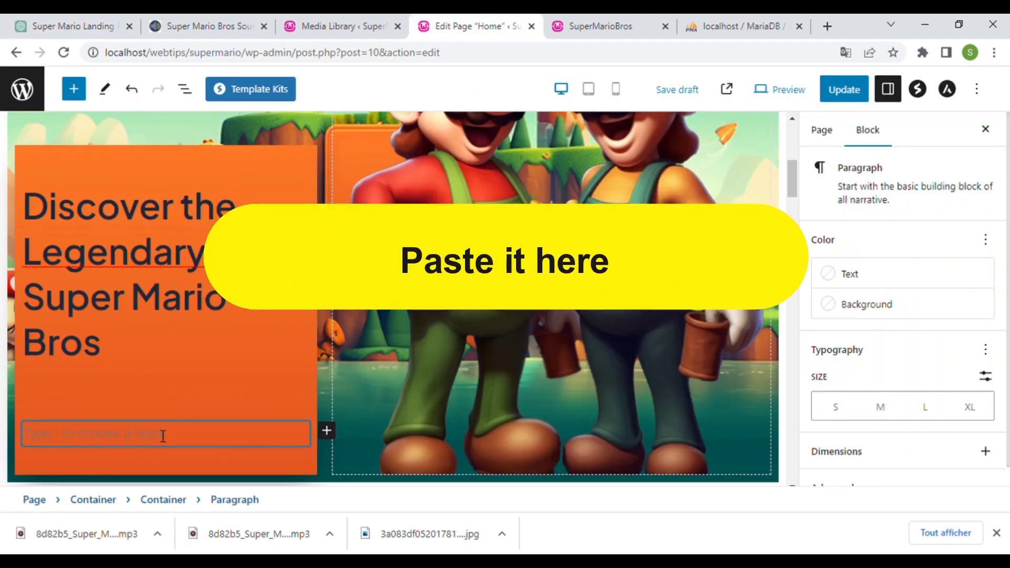
{"action": "type", "text": "Embark on an extraordinary journey with the world-famous Italian plumber and his companions in Super Mario Bros!"}
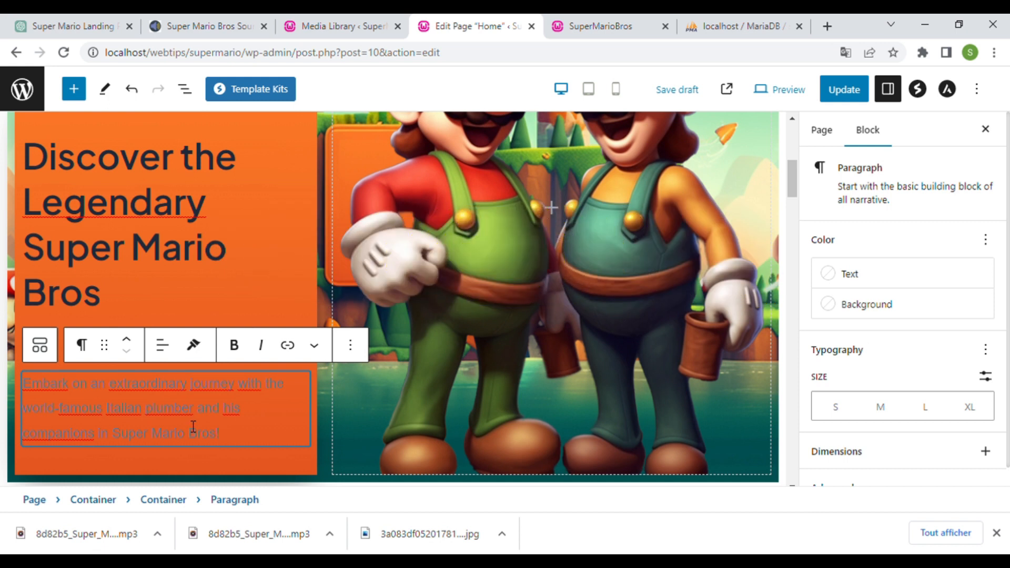
- Update the page and reload the live home page to review the orange box
{"action": "left_click", "coordinate": [843, 90]}
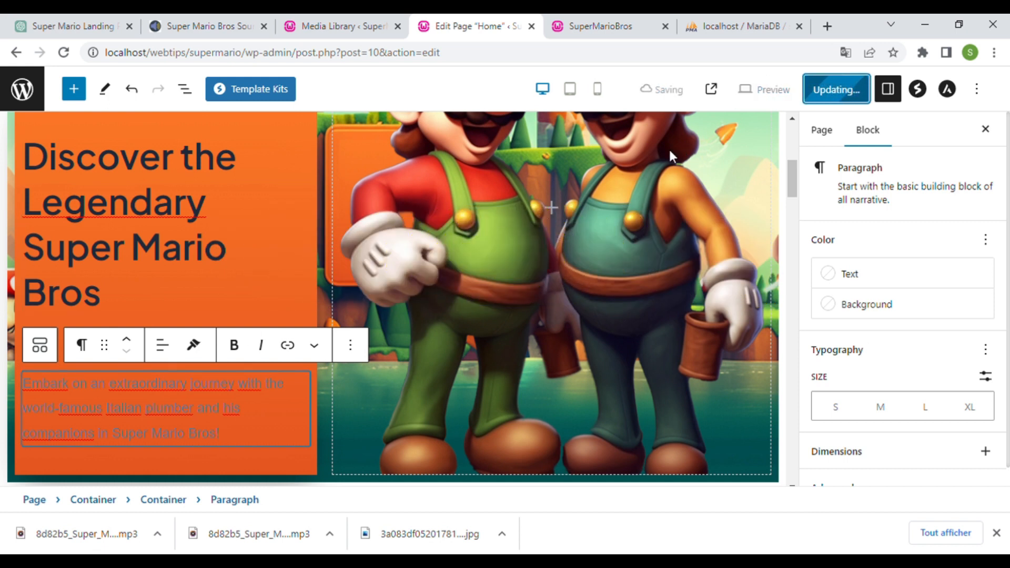
{"action": "left_click", "coordinate": [626, 26]}
{"action": "key", "text": "F5"}
{"action": "scroll", "coordinate": [473, 186], "scroll_direction": "down", "scroll_amount": 4}
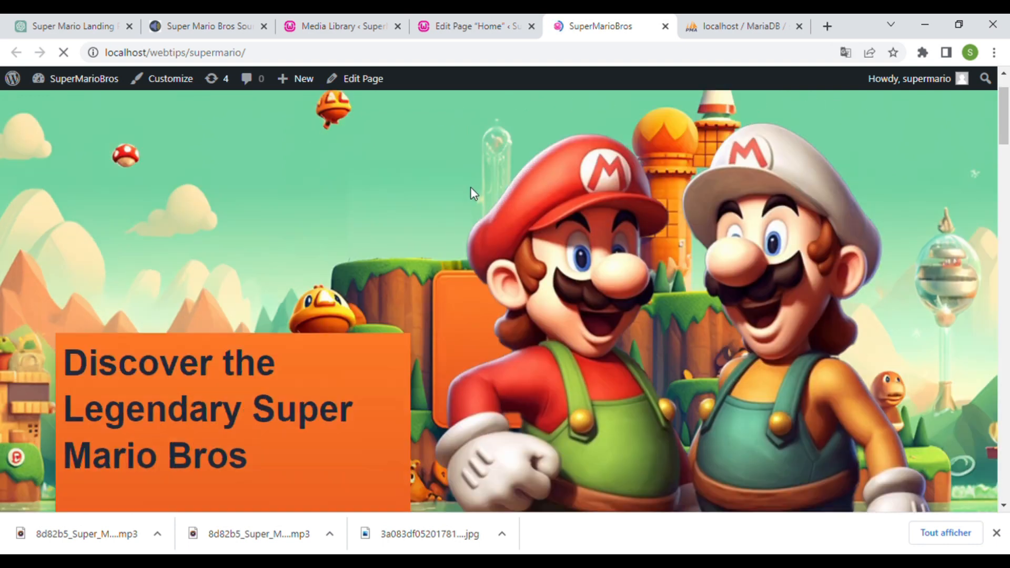
{"action": "scroll", "coordinate": [468, 176], "scroll_direction": "up", "scroll_amount": 4}
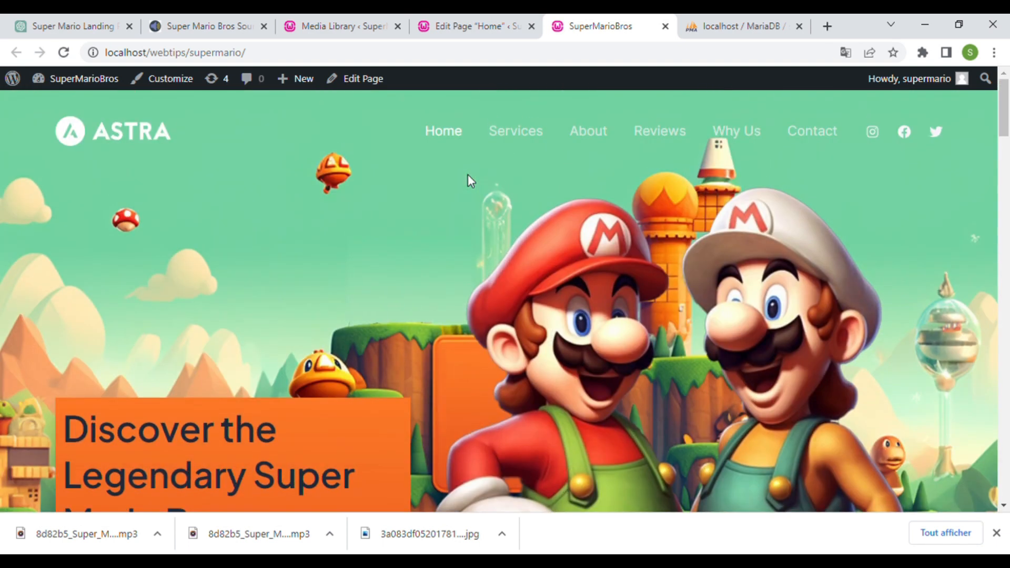
{"action": "scroll", "coordinate": [469, 180], "scroll_direction": "down", "scroll_amount": 3}
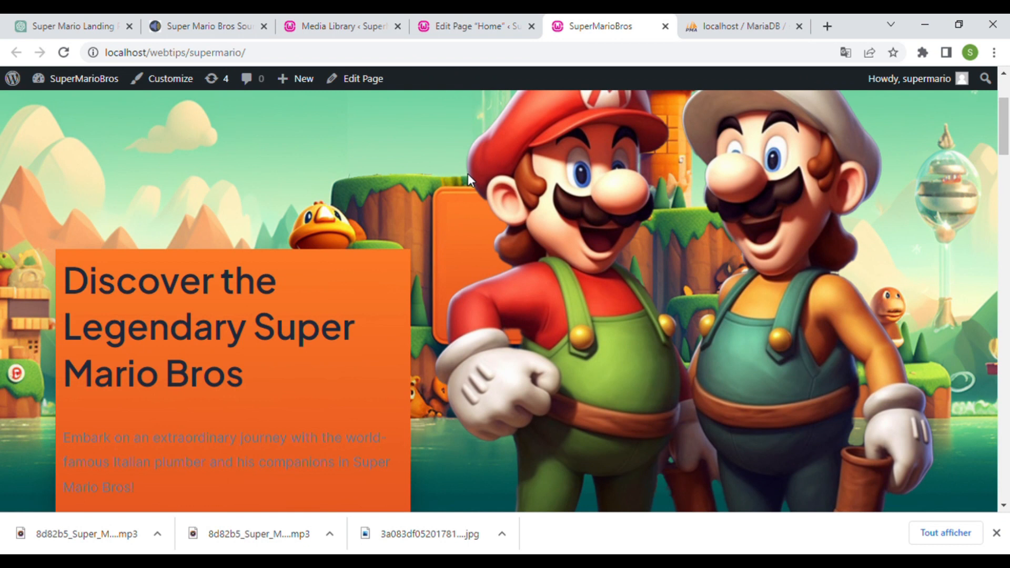
{"action": "scroll", "coordinate": [468, 175], "scroll_direction": "up", "scroll_amount": 3}
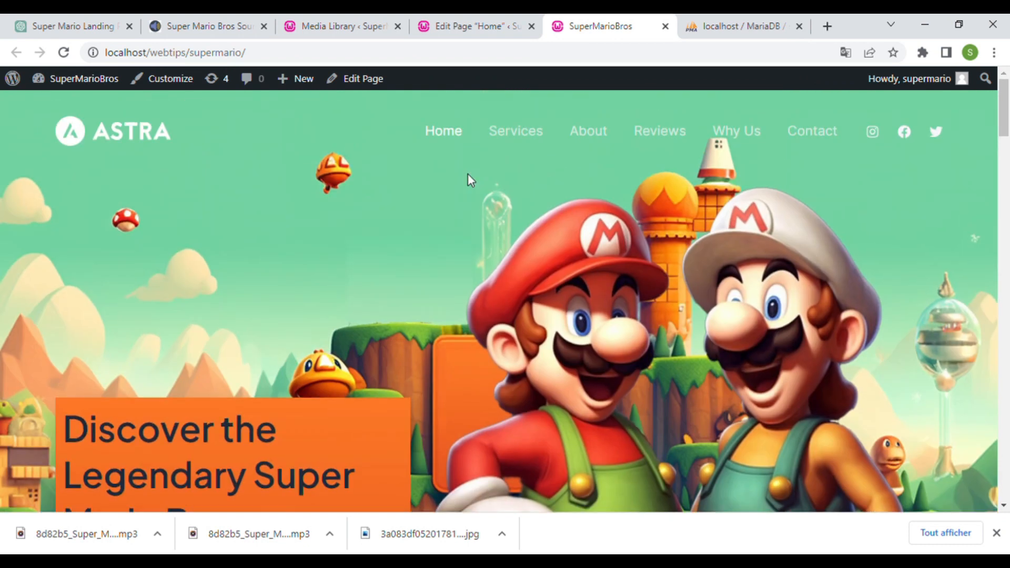
{"action": "scroll", "coordinate": [468, 175], "scroll_direction": "down", "scroll_amount": 4}
{"action": "scroll", "coordinate": [468, 181], "scroll_direction": "up", "scroll_amount": 4}
- Make the orange box heading white (Theme Color 6, #FFFFFF), then select the description
{"action": "left_click", "coordinate": [475, 25]}
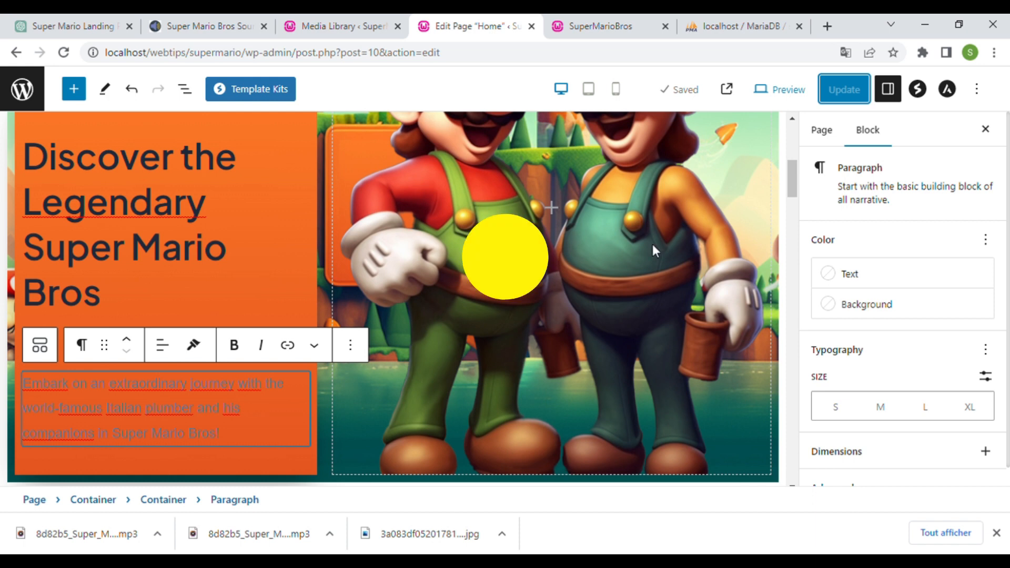
{"action": "left_click", "coordinate": [252, 247]}
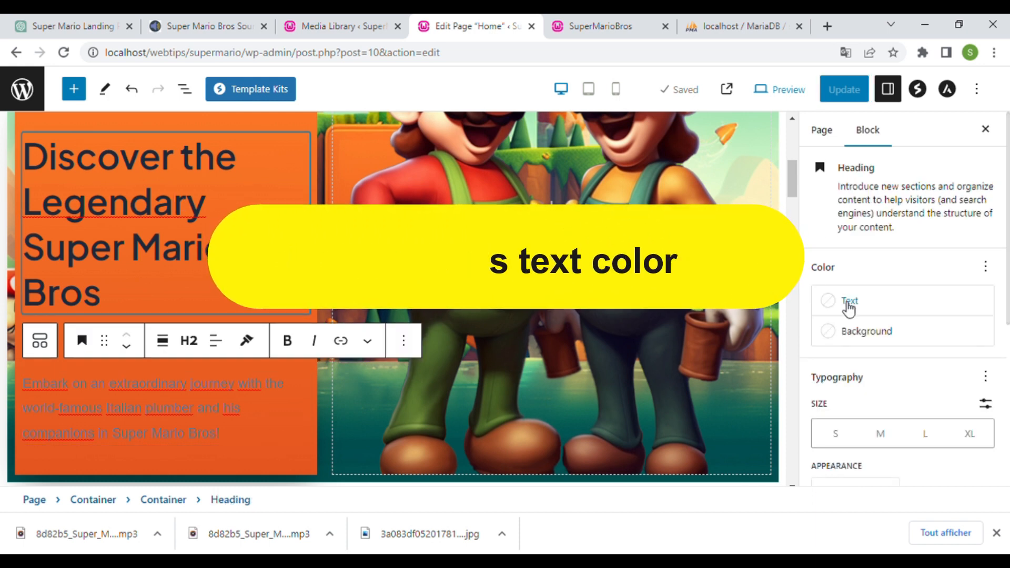
{"action": "left_click", "coordinate": [849, 303]}
{"action": "left_click", "coordinate": [751, 171]}
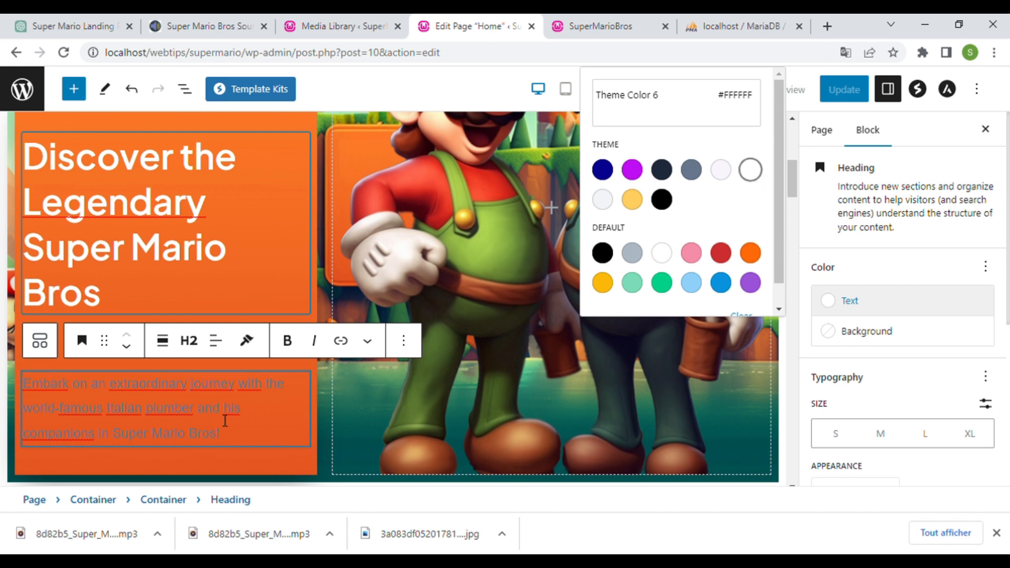
{"action": "left_click", "coordinate": [225, 420]}
{"action": "left_click", "coordinate": [873, 279]}
- Make the hero description text white and save the page
{"action": "left_click", "coordinate": [761, 368]}
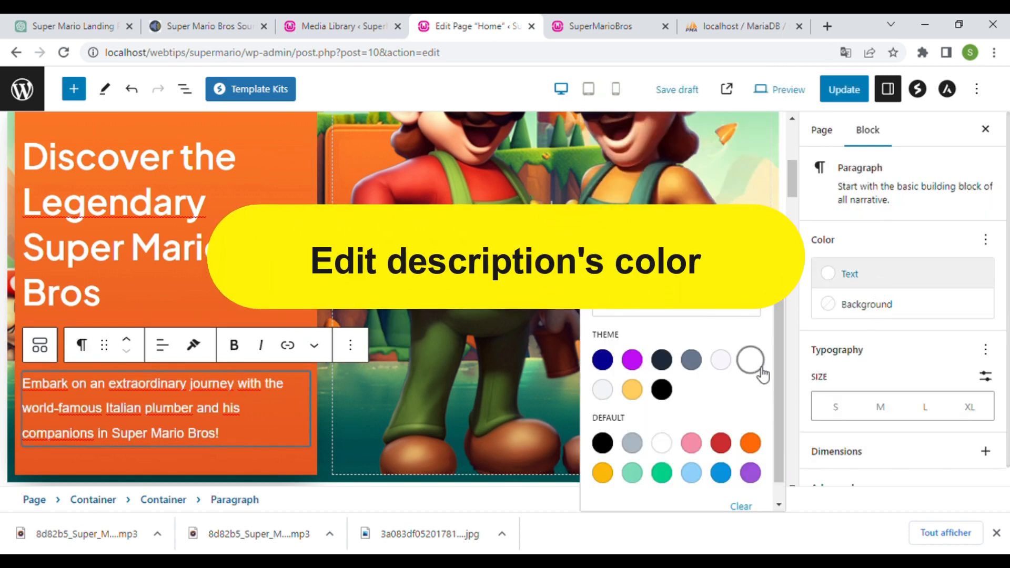
{"action": "left_click", "coordinate": [844, 91]}
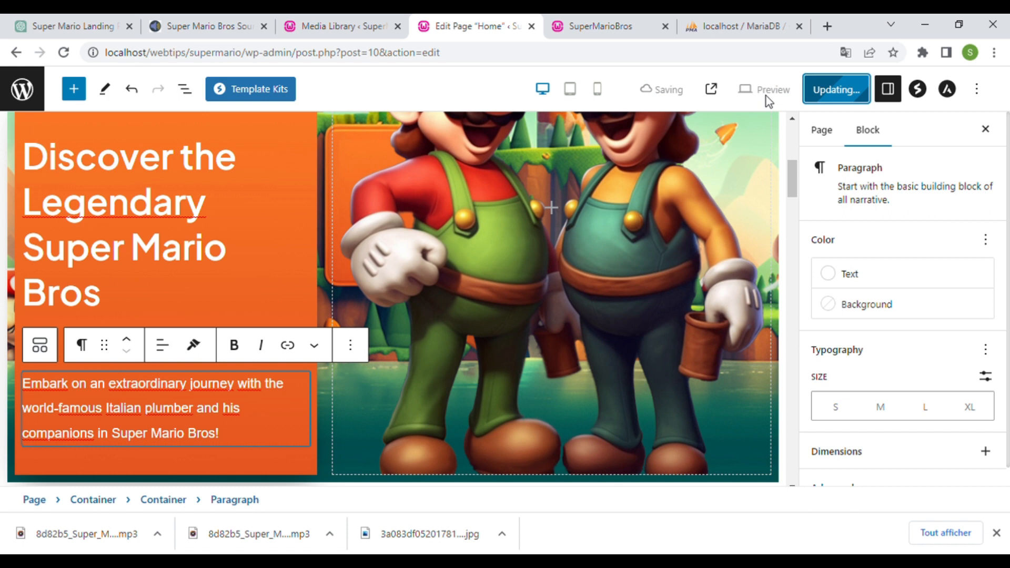
{"action": "scroll", "coordinate": [553, 179], "scroll_direction": "up", "scroll_amount": 3}
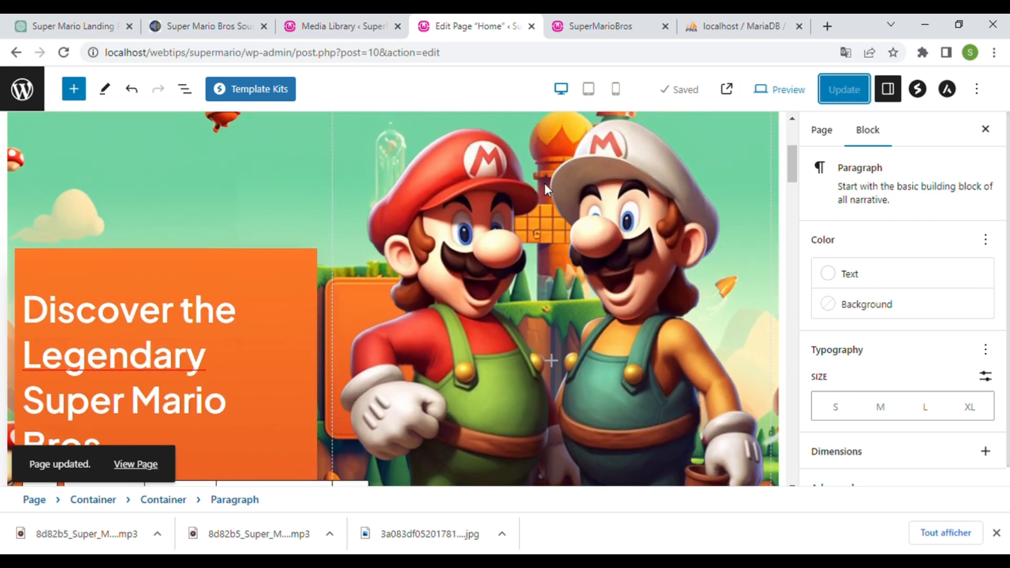
{"action": "scroll", "coordinate": [545, 187], "scroll_direction": "up", "scroll_amount": 2}
- Select the hero's outer container and show its Flex Properties
{"action": "left_click", "coordinate": [295, 338]}
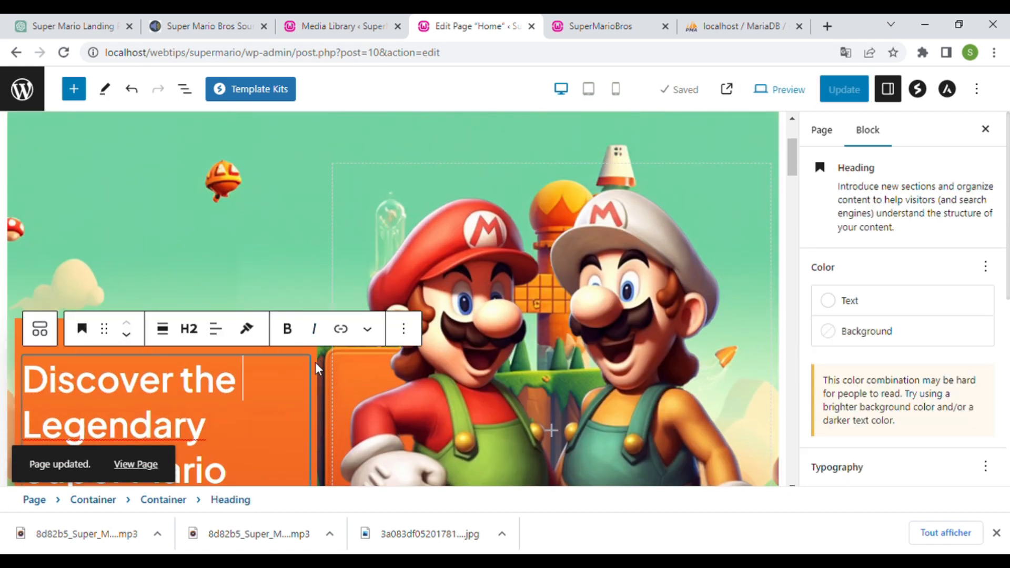
{"action": "left_click", "coordinate": [314, 361]}
{"action": "left_click", "coordinate": [931, 332]}
{"action": "scroll", "coordinate": [890, 342], "scroll_direction": "down", "scroll_amount": 3}
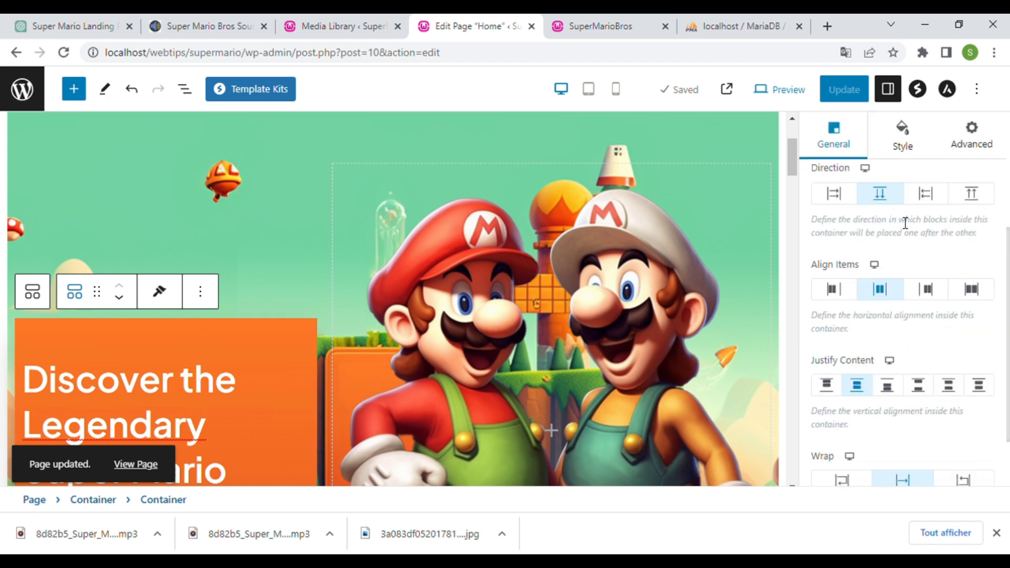
{"action": "scroll", "coordinate": [888, 417], "scroll_direction": "up", "scroll_amount": 3}
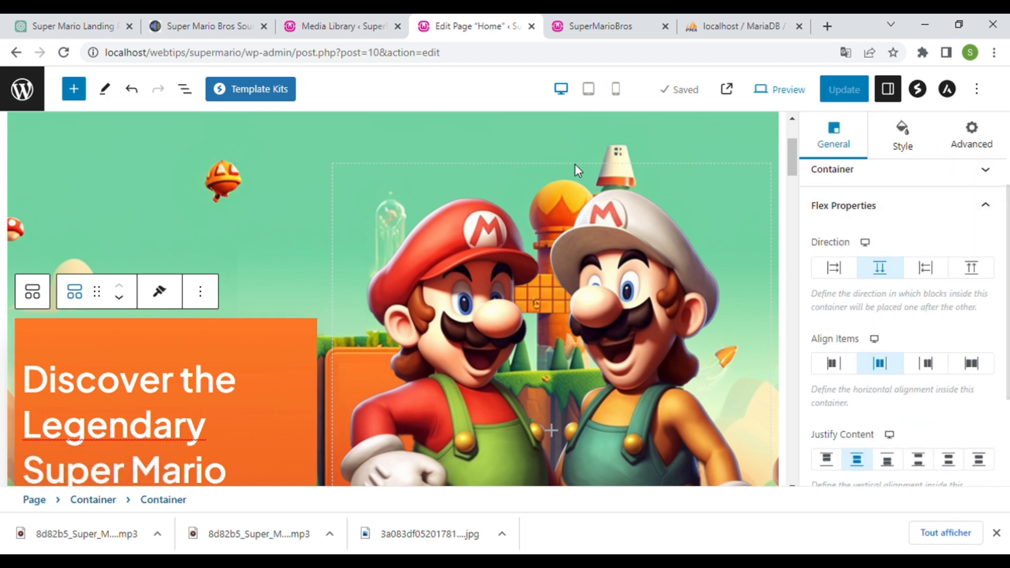
{"action": "left_click", "coordinate": [600, 157]}
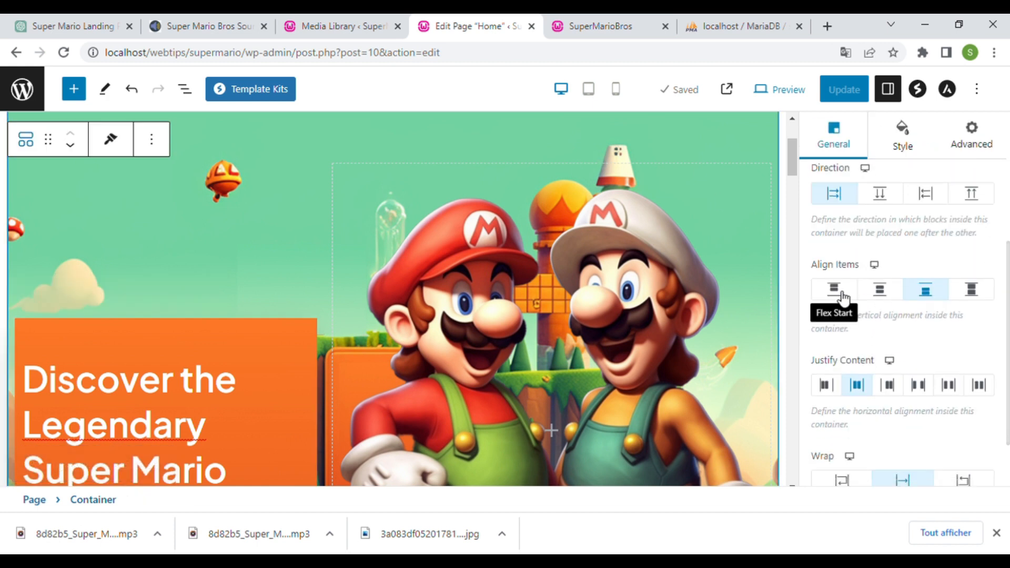
- Centre the hero content vertically with Align Items set to Center
{"action": "left_click", "coordinate": [882, 297]}
{"action": "left_click", "coordinate": [857, 92]}
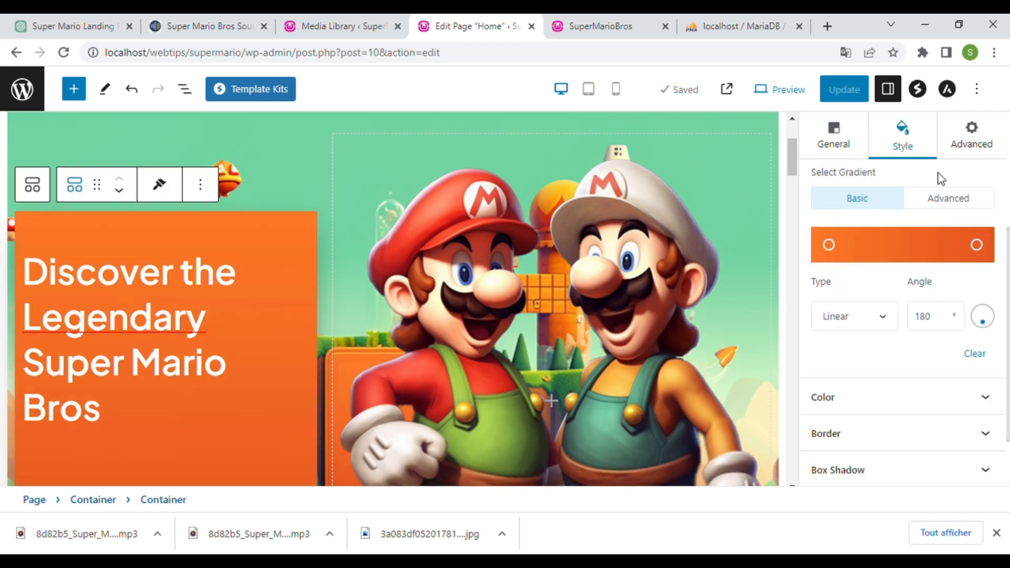
{"action": "scroll", "coordinate": [910, 394], "scroll_direction": "down", "scroll_amount": 2}
{"action": "left_click", "coordinate": [910, 394]}
{"action": "scroll", "coordinate": [904, 380], "scroll_direction": "down", "scroll_amount": 3}
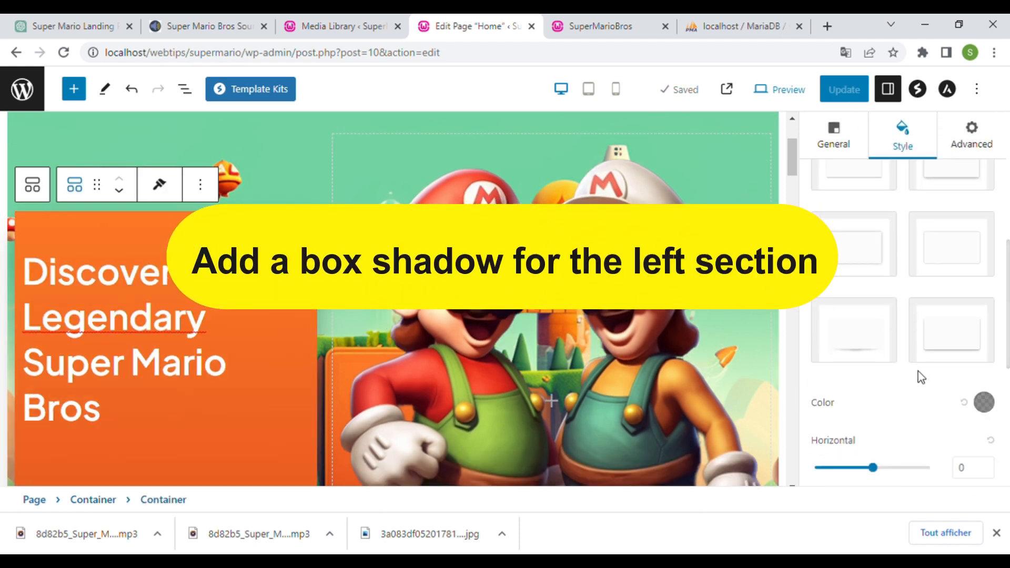
- Give the orange box the bottom-right Box Shadow preset
{"action": "left_click", "coordinate": [948, 350]}
{"action": "scroll", "coordinate": [955, 260], "scroll_direction": "up", "scroll_amount": 2}
{"action": "left_click", "coordinate": [954, 247]}
{"action": "scroll", "coordinate": [355, 332], "scroll_direction": "down", "scroll_amount": 3}
{"action": "scroll", "coordinate": [355, 332], "scroll_direction": "down", "scroll_amount": 3}
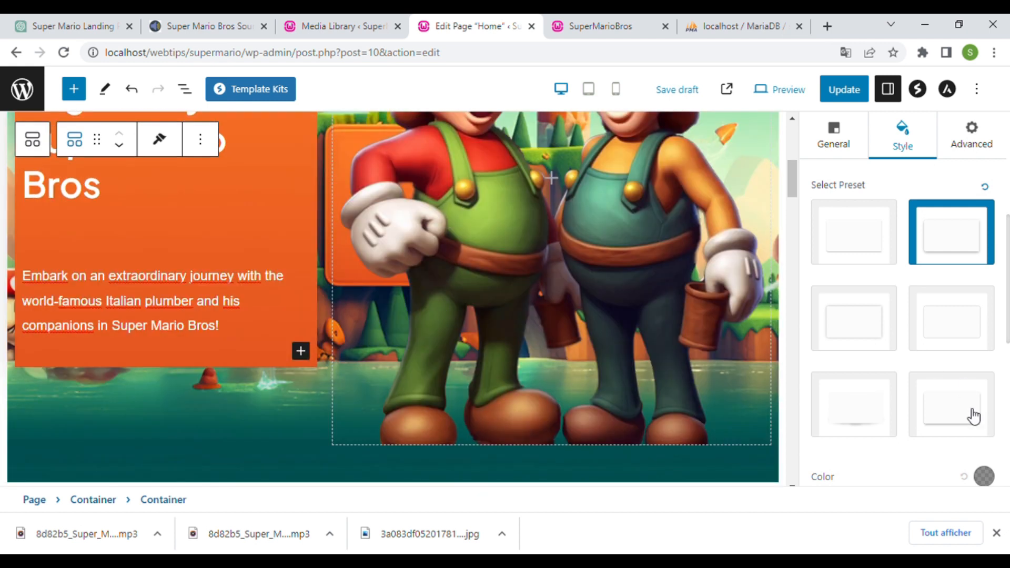
{"action": "left_click", "coordinate": [968, 410]}
{"action": "scroll", "coordinate": [443, 343], "scroll_direction": "up", "scroll_amount": 5}
{"action": "scroll", "coordinate": [545, 401], "scroll_direction": "down", "scroll_amount": 3}
{"action": "left_click", "coordinate": [853, 232]}
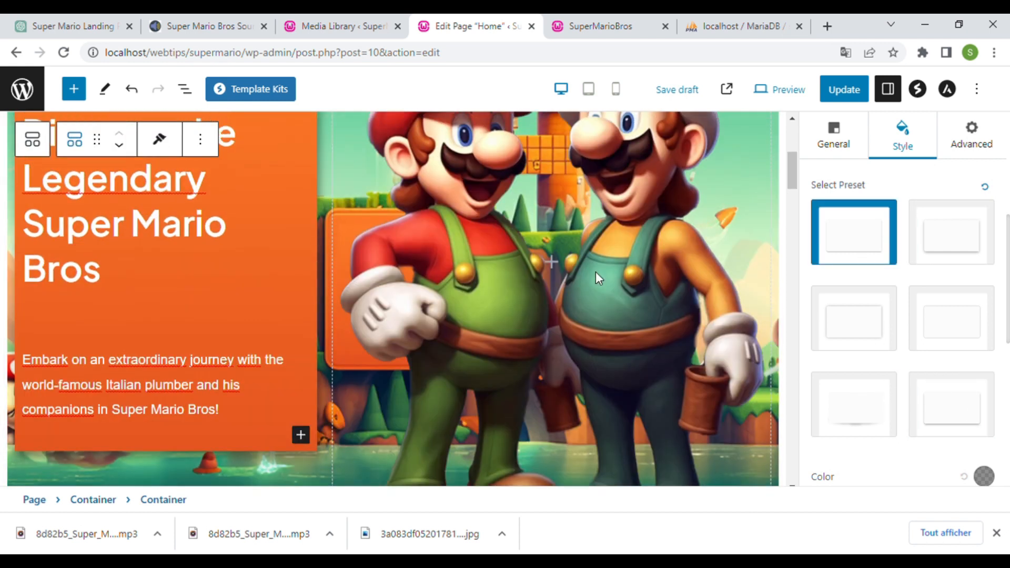
{"action": "scroll", "coordinate": [743, 318], "scroll_direction": "up", "scroll_amount": 3}
{"action": "left_click", "coordinate": [949, 410]}
{"action": "scroll", "coordinate": [941, 355], "scroll_direction": "down", "scroll_amount": 2}
{"action": "scroll", "coordinate": [941, 353], "scroll_direction": "down", "scroll_amount": 3}
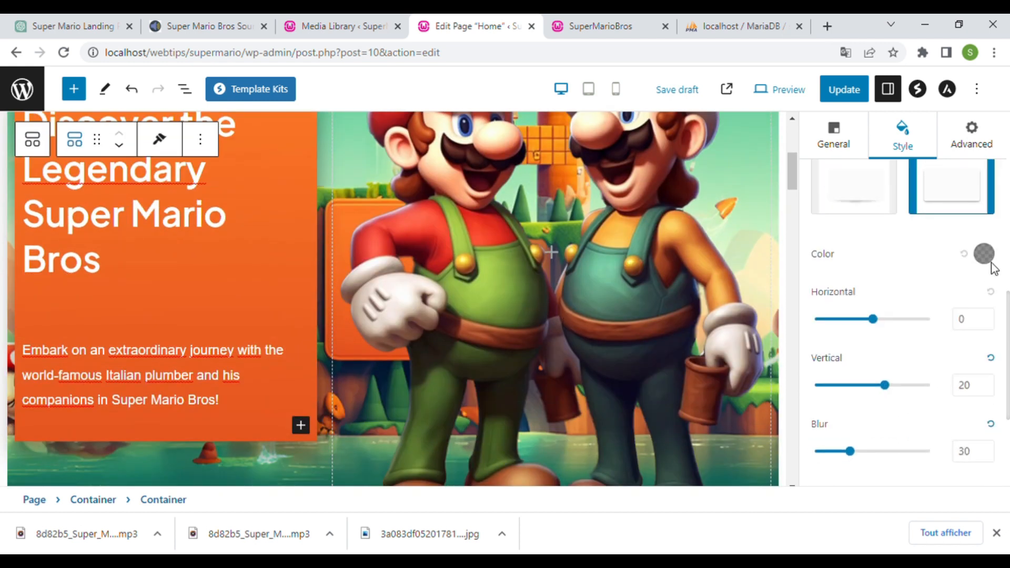
- Make the box shadow colour fully opaque black
{"action": "left_click", "coordinate": [984, 253]}
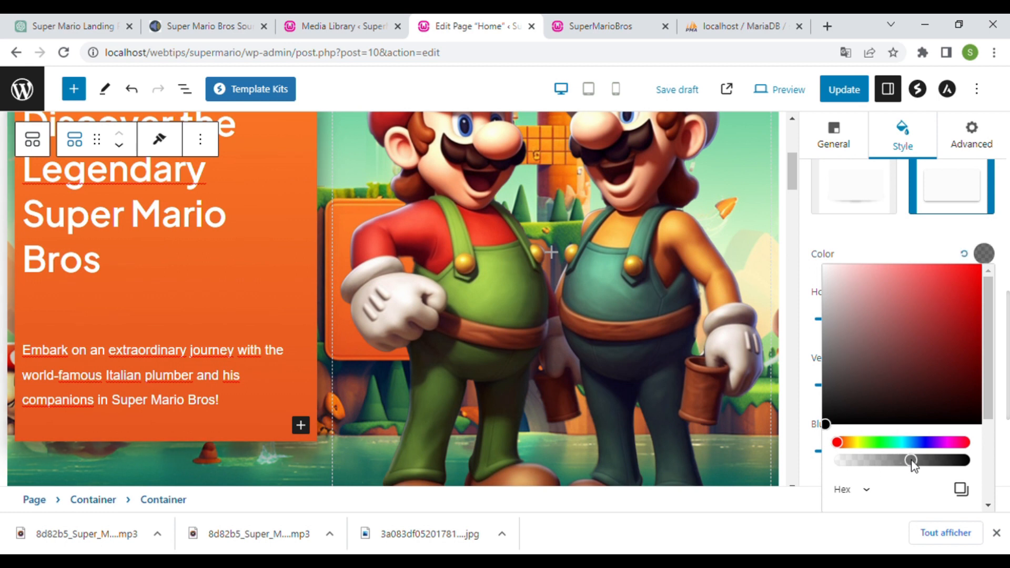
{"action": "scroll", "coordinate": [911, 447], "scroll_direction": "up", "scroll_amount": 3}
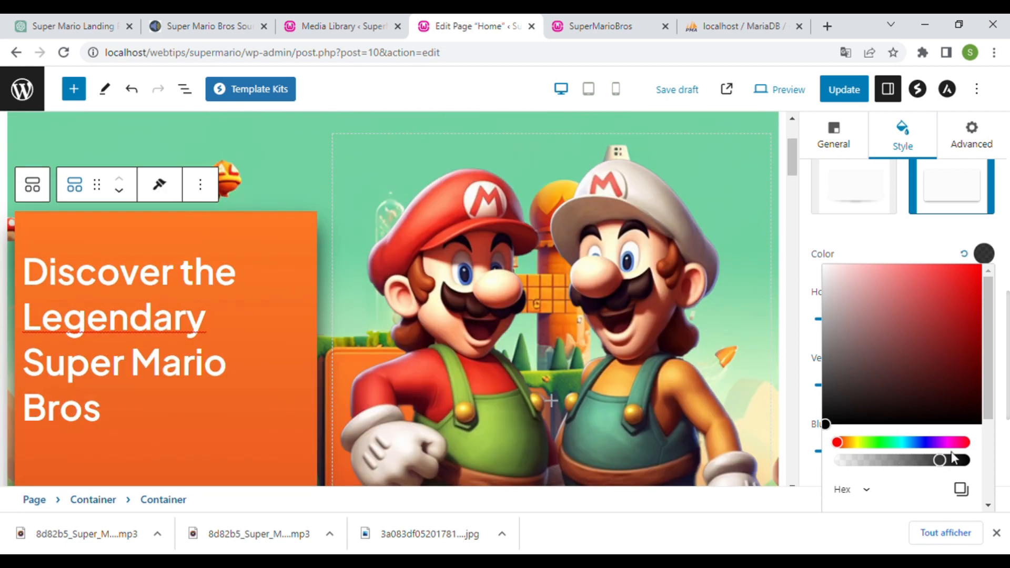
{"action": "left_click", "coordinate": [955, 461]}
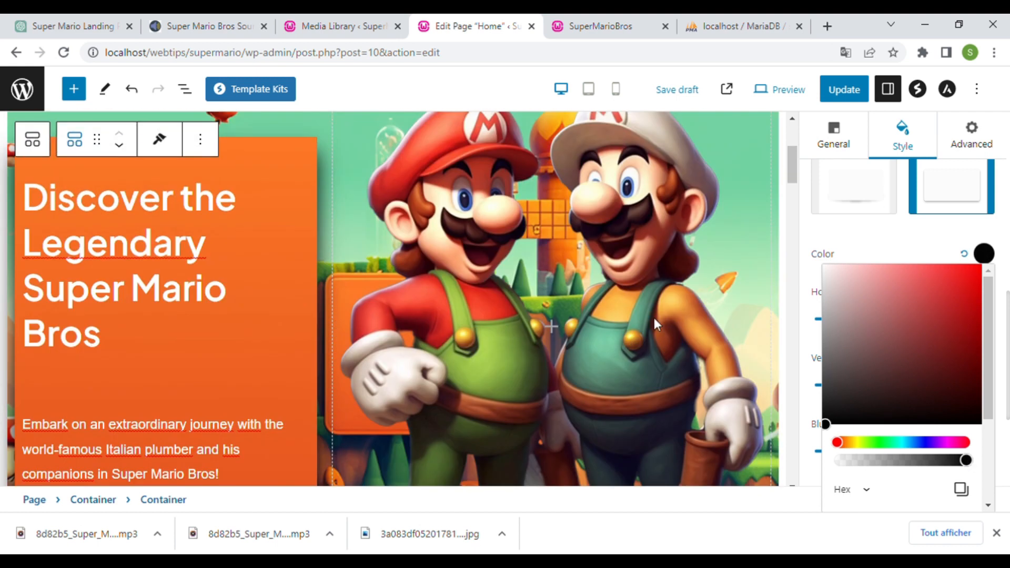
{"action": "left_click", "coordinate": [901, 462]}
{"action": "scroll", "coordinate": [901, 462], "scroll_direction": "down", "scroll_amount": 3}
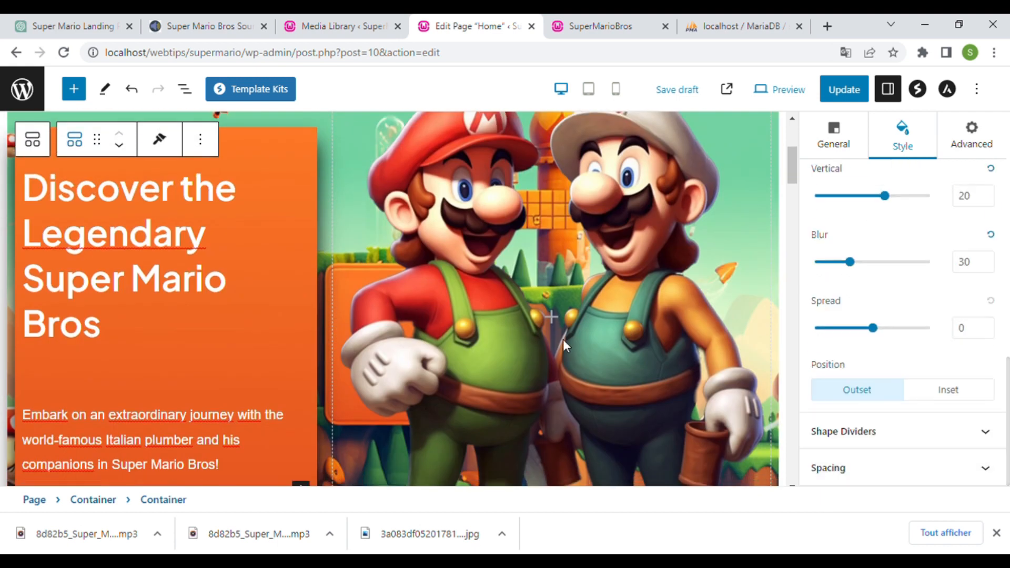
{"action": "scroll", "coordinate": [890, 260], "scroll_direction": "up", "scroll_amount": 10}
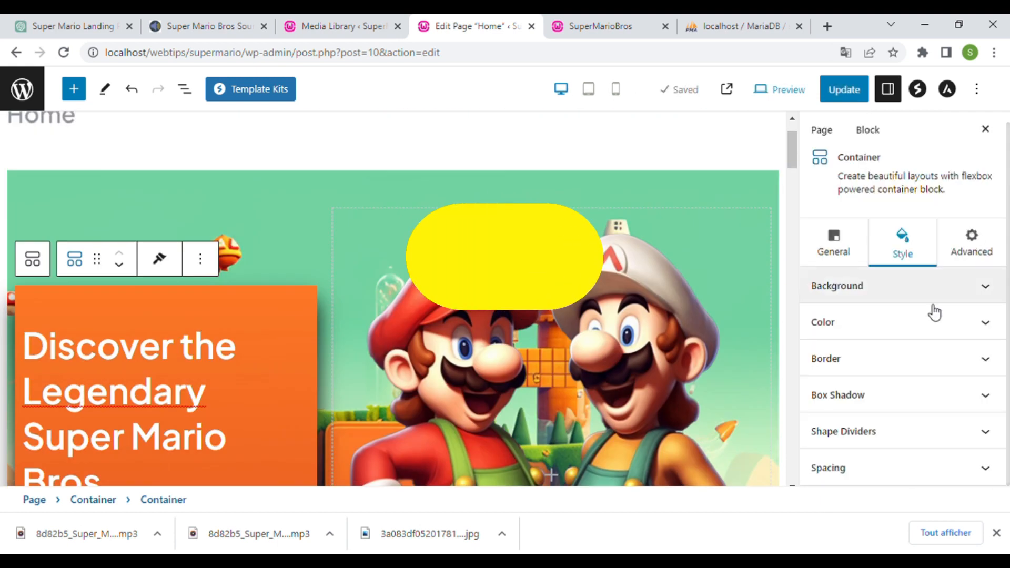
- Round the orange box's corners with a border radius of 38, update, and view the live page
{"action": "left_click", "coordinate": [985, 359]}
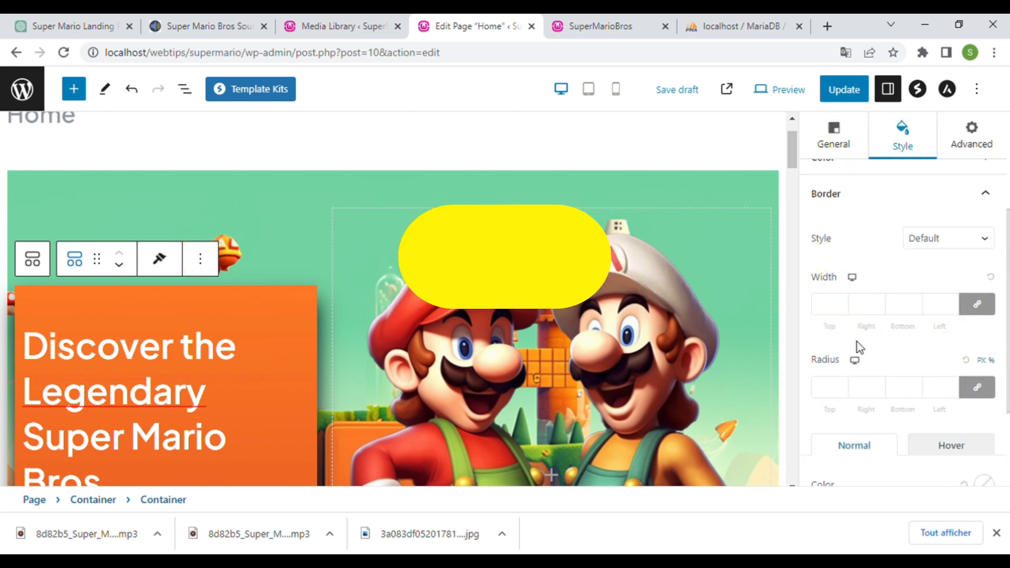
{"action": "scroll", "coordinate": [856, 345], "scroll_direction": "down", "scroll_amount": 2}
{"action": "scroll", "coordinate": [858, 333], "scroll_direction": "up", "scroll_amount": 1}
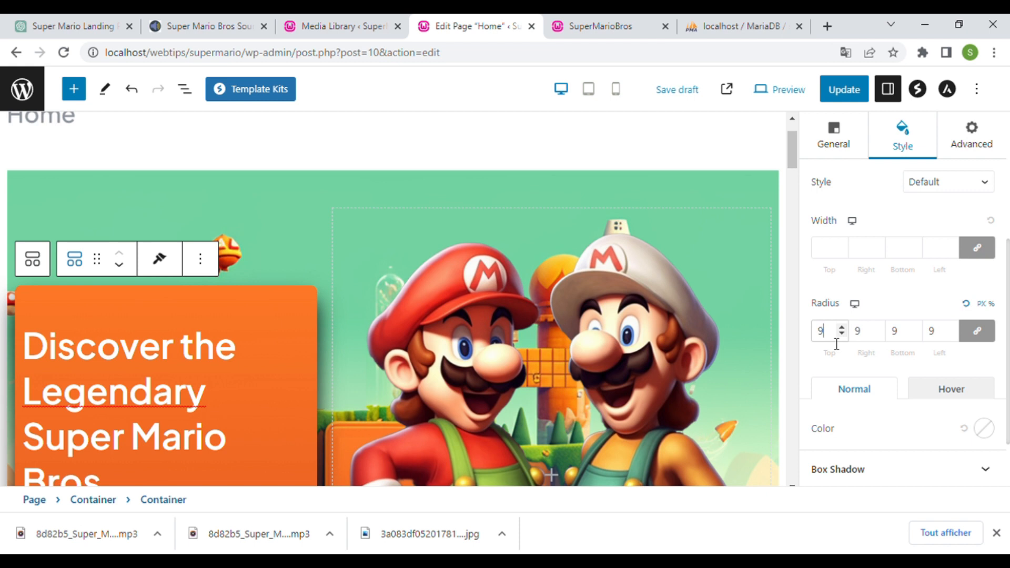
{"action": "scroll", "coordinate": [836, 345], "scroll_direction": "up", "scroll_amount": 16}
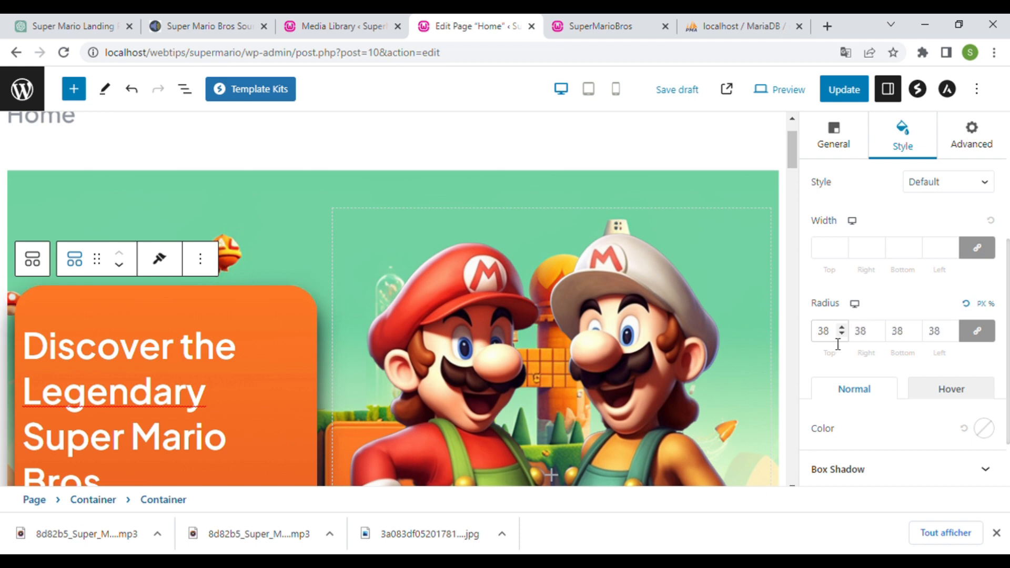
{"action": "left_click", "coordinate": [843, 89]}
{"action": "left_click", "coordinate": [600, 26]}
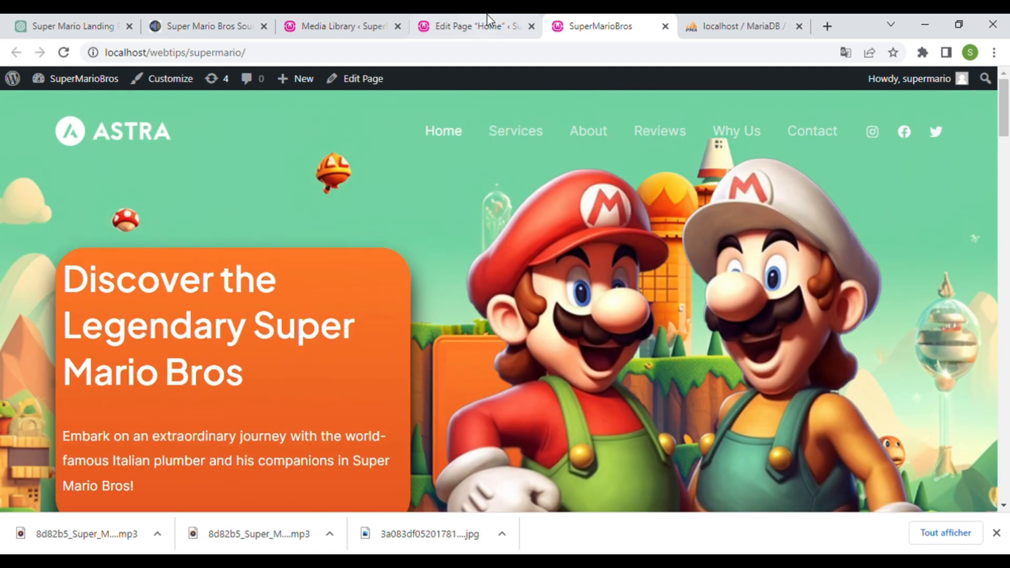
- Back in the editor, review the heading container's flex layout settings
{"action": "left_click", "coordinate": [476, 26]}
{"action": "left_click", "coordinate": [314, 320]}
{"action": "left_click", "coordinate": [334, 323]}
{"action": "left_click", "coordinate": [833, 255]}
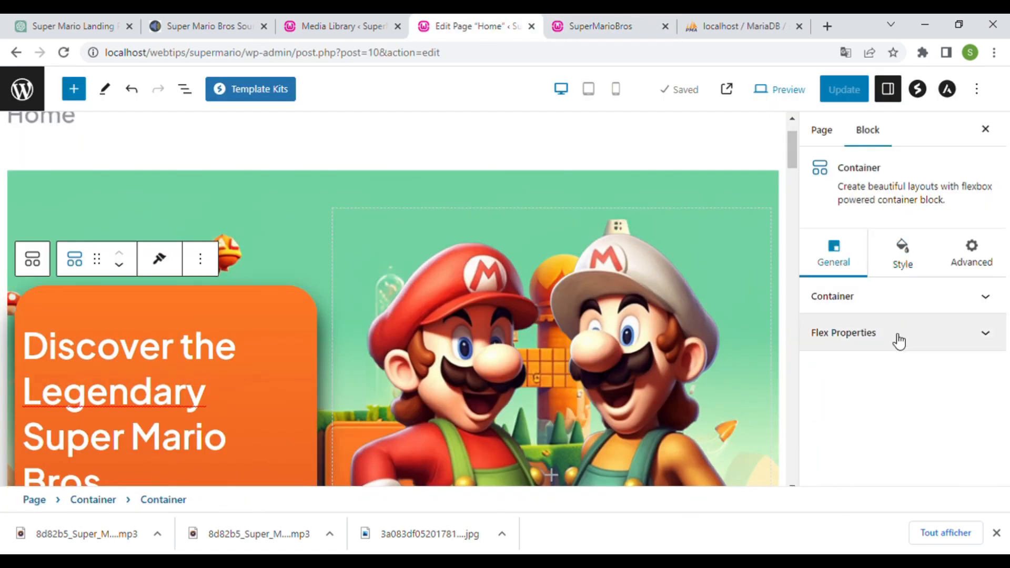
{"action": "left_click", "coordinate": [898, 341]}
{"action": "scroll", "coordinate": [894, 305], "scroll_direction": "down", "scroll_amount": 2}
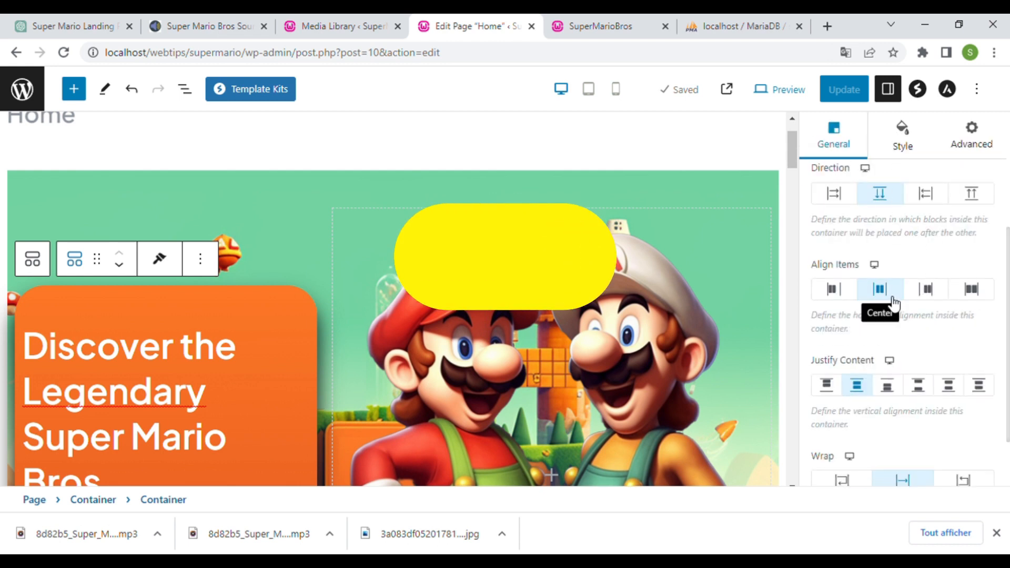
- Centre-align the hero heading and the Embark description text
{"action": "left_click", "coordinate": [252, 344]}
{"action": "scroll", "coordinate": [254, 335], "scroll_direction": "down", "scroll_amount": 1}
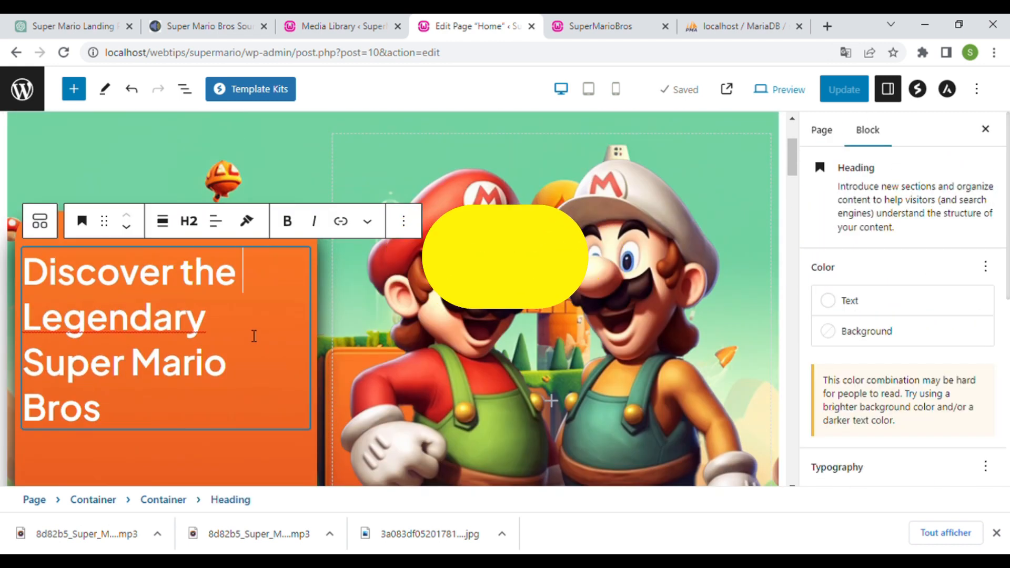
{"action": "left_click", "coordinate": [216, 221]}
{"action": "left_click", "coordinate": [247, 293]}
{"action": "scroll", "coordinate": [237, 378], "scroll_direction": "down", "scroll_amount": 3}
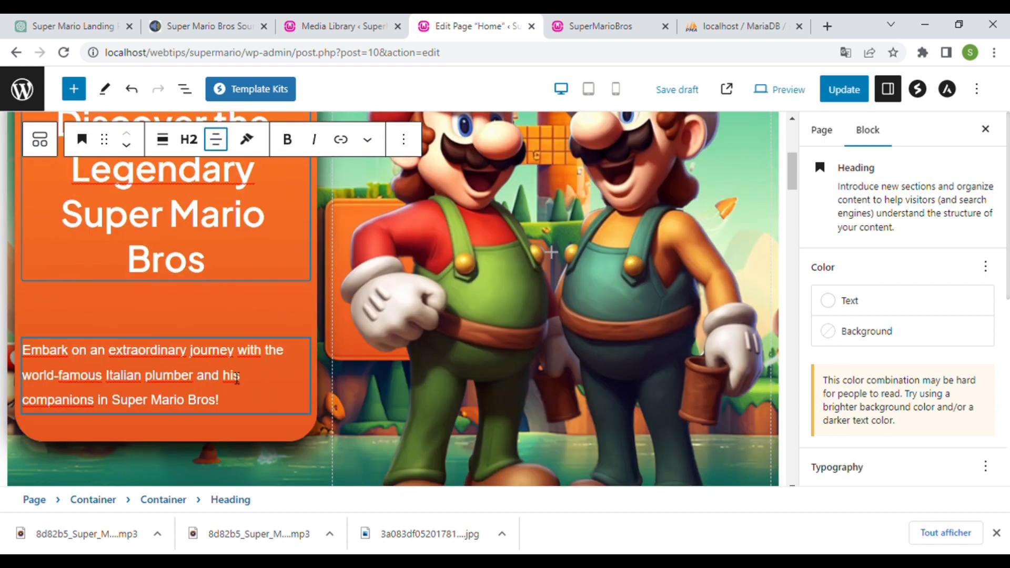
{"action": "left_click", "coordinate": [236, 378]}
{"action": "left_click", "coordinate": [164, 315]}
{"action": "left_click", "coordinate": [235, 386]}
- Save the page, check the live front page, and return to the editor
{"action": "left_click", "coordinate": [842, 91]}
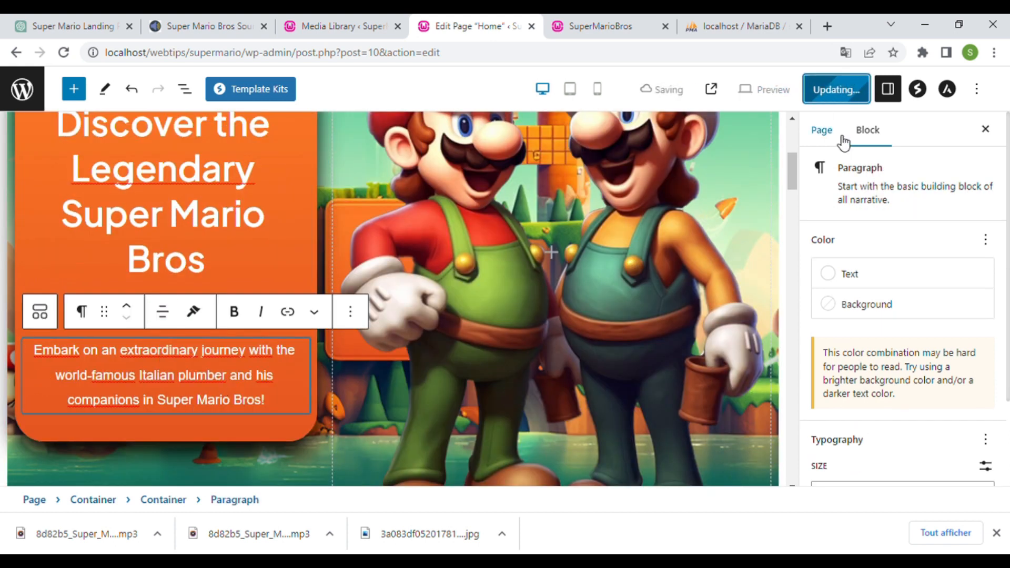
{"action": "left_click", "coordinate": [614, 22]}
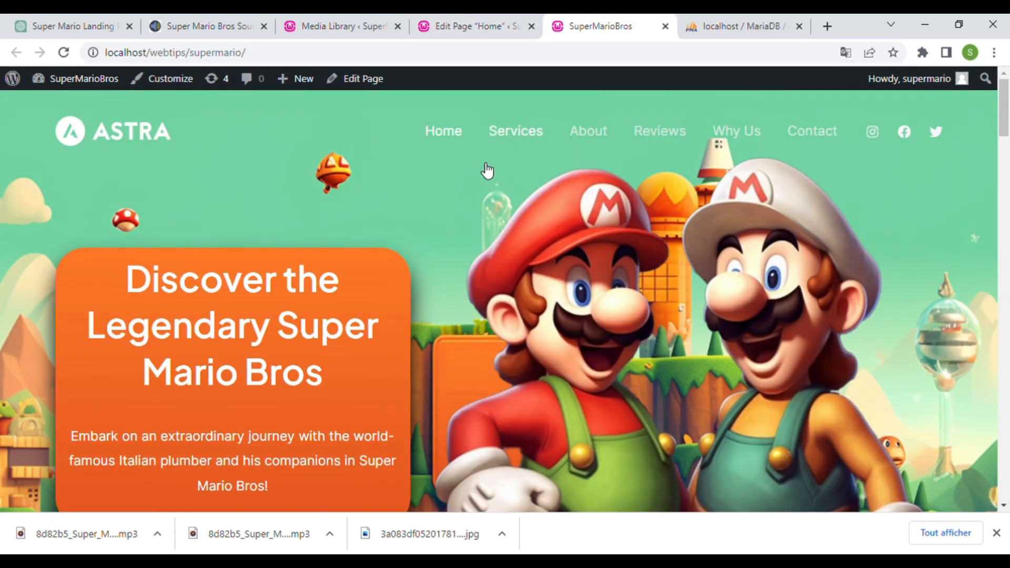
{"action": "scroll", "coordinate": [487, 170], "scroll_direction": "down", "scroll_amount": 2}
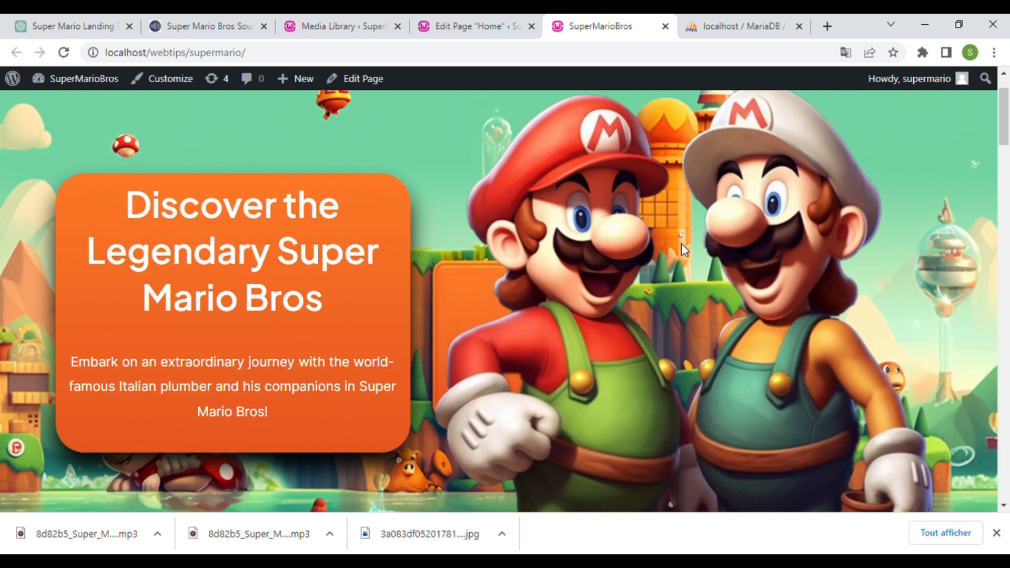
{"action": "key", "text": "ctrl+shift+Tab"}
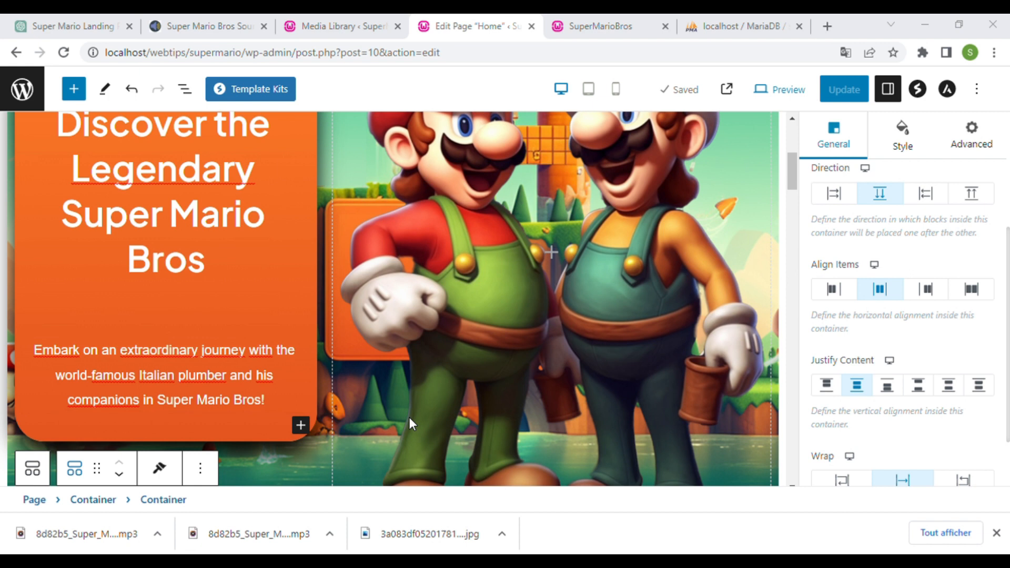
- Add two empty containers below the Embark description
{"action": "left_click", "coordinate": [300, 425]}
{"action": "left_click", "coordinate": [422, 255]}
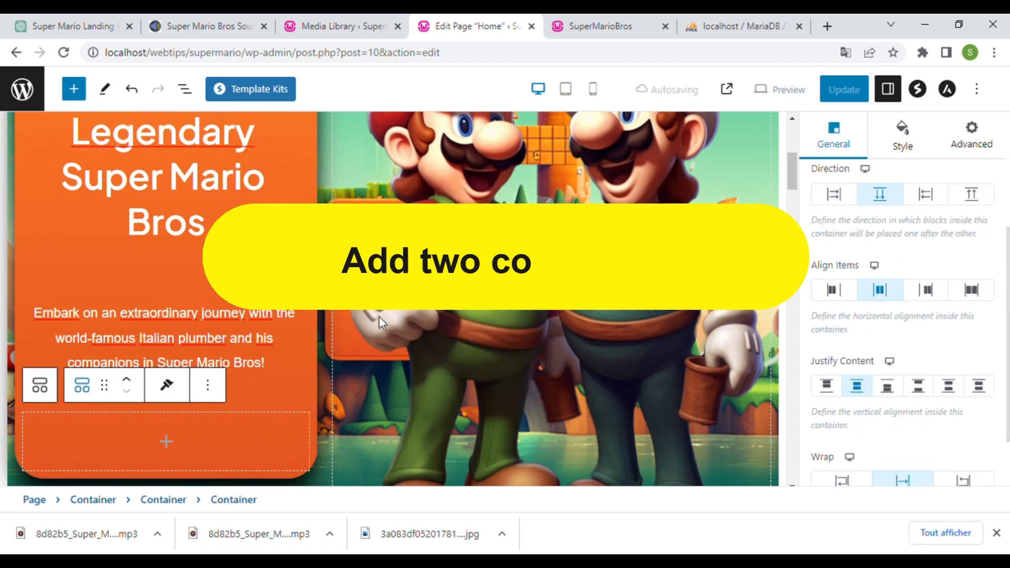
{"action": "left_click", "coordinate": [300, 323]}
{"action": "left_click", "coordinate": [426, 164]}
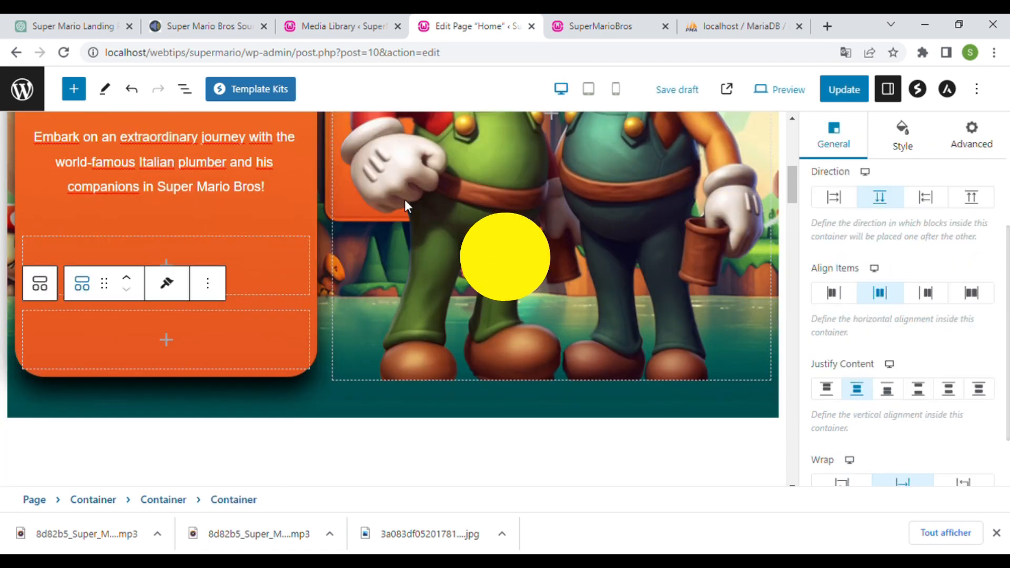
{"action": "left_click", "coordinate": [168, 229]}
{"action": "key", "text": "Escape"}
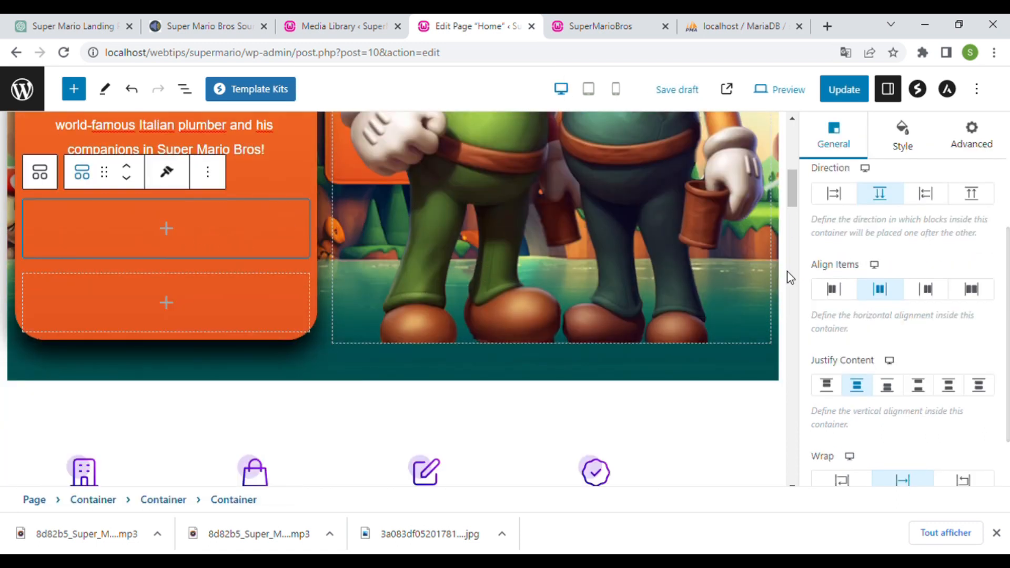
- Put an Image block and a following Paragraph in the first container, arranged in a row
{"action": "left_click", "coordinate": [207, 234]}
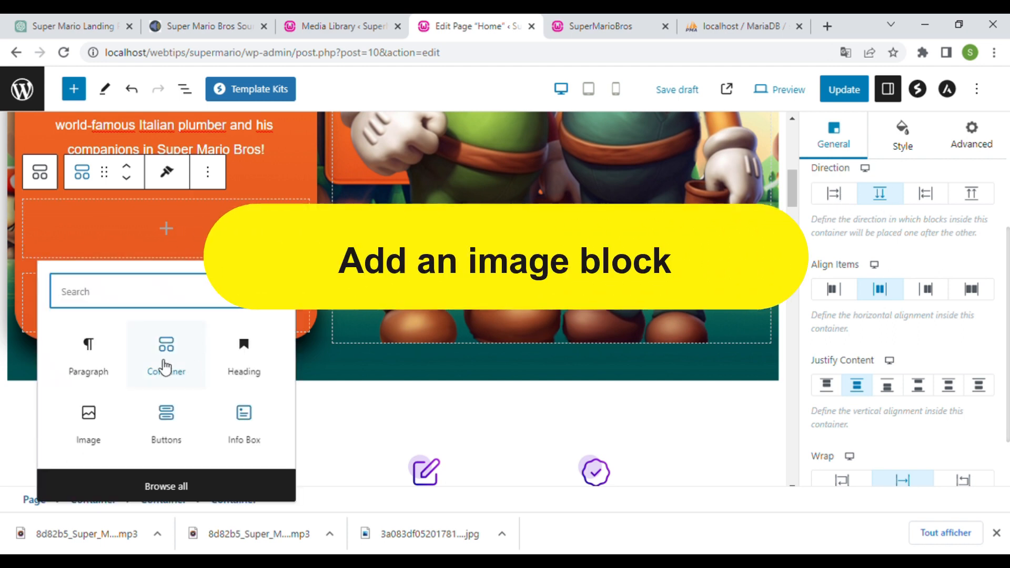
{"action": "left_click", "coordinate": [89, 420]}
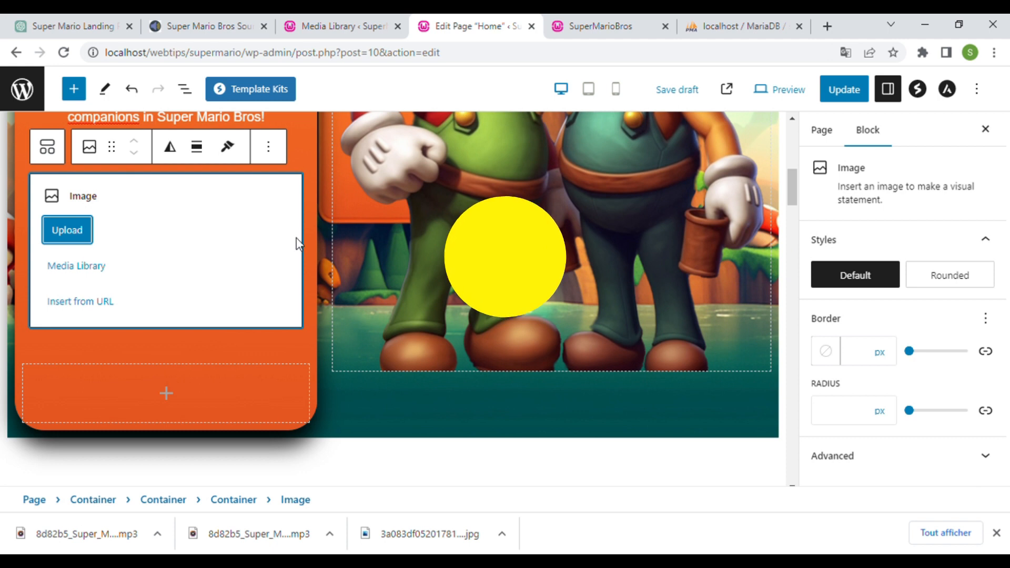
{"action": "scroll", "coordinate": [298, 243], "scroll_direction": "up", "scroll_amount": 2}
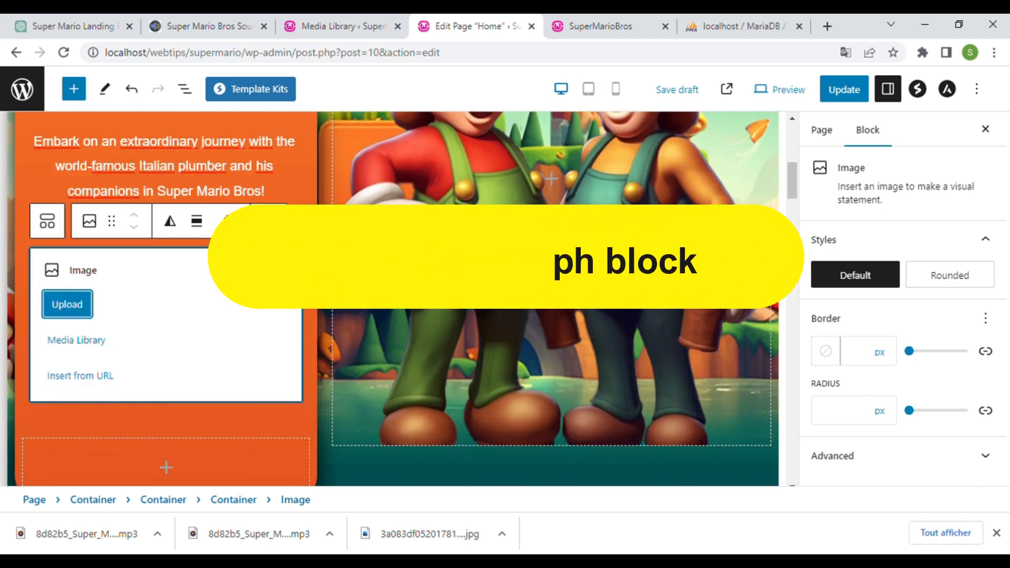
{"action": "left_click", "coordinate": [268, 221]}
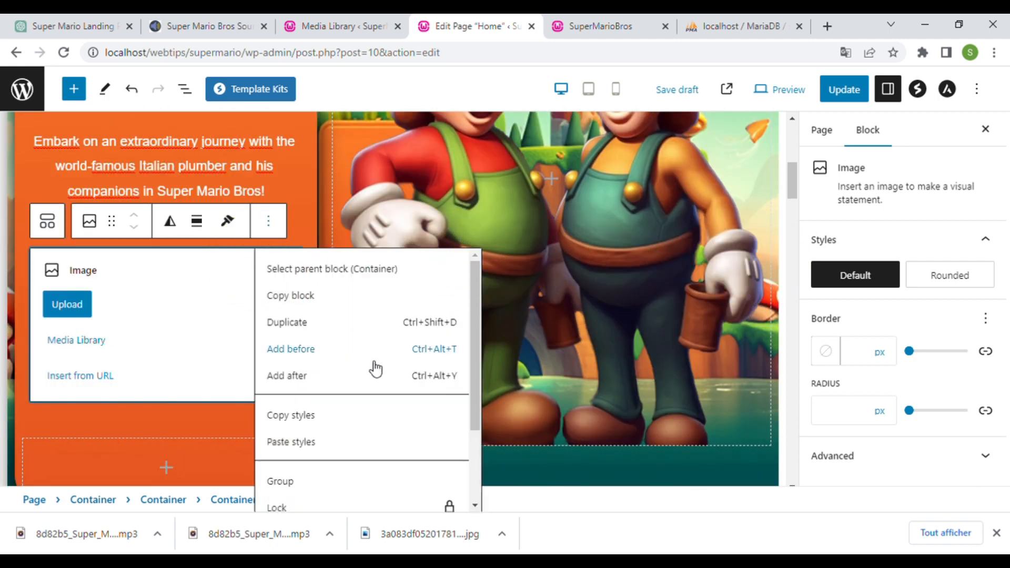
{"action": "left_click", "coordinate": [286, 376]}
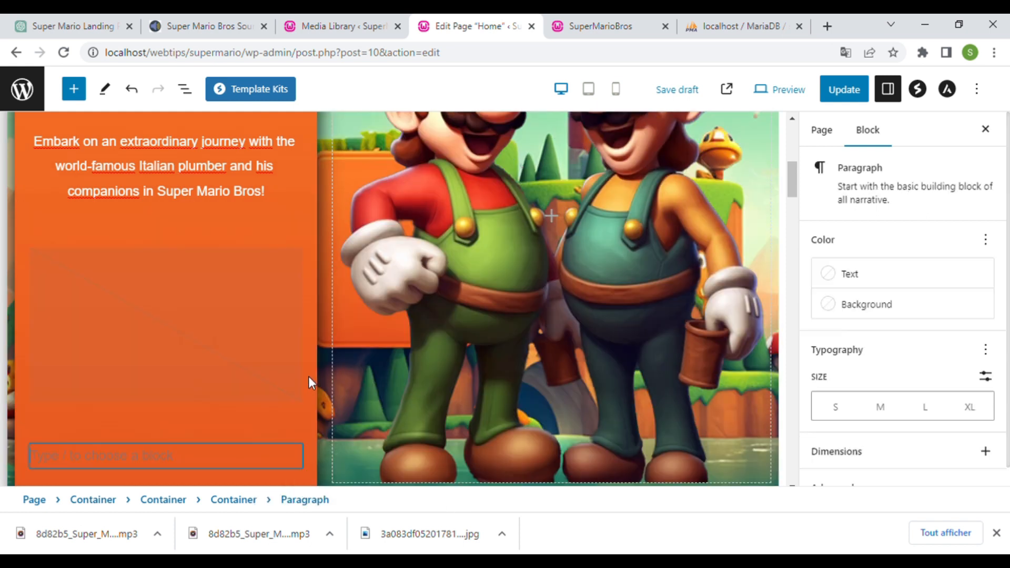
{"action": "left_click", "coordinate": [279, 334]}
{"action": "left_click", "coordinate": [832, 194]}
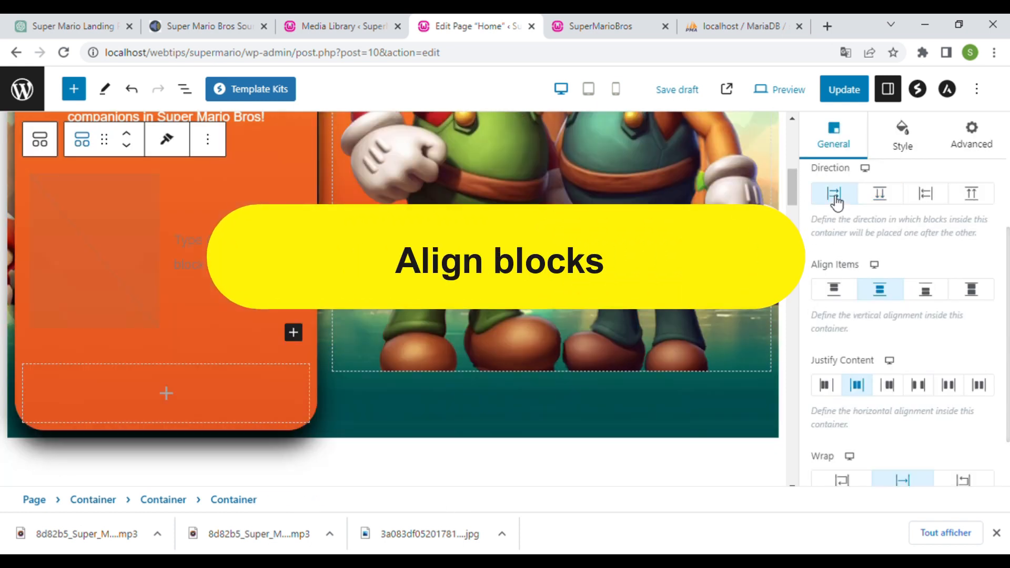
- Add an Image block to the second empty container
{"action": "scroll", "coordinate": [205, 351], "scroll_direction": "up", "scroll_amount": 2}
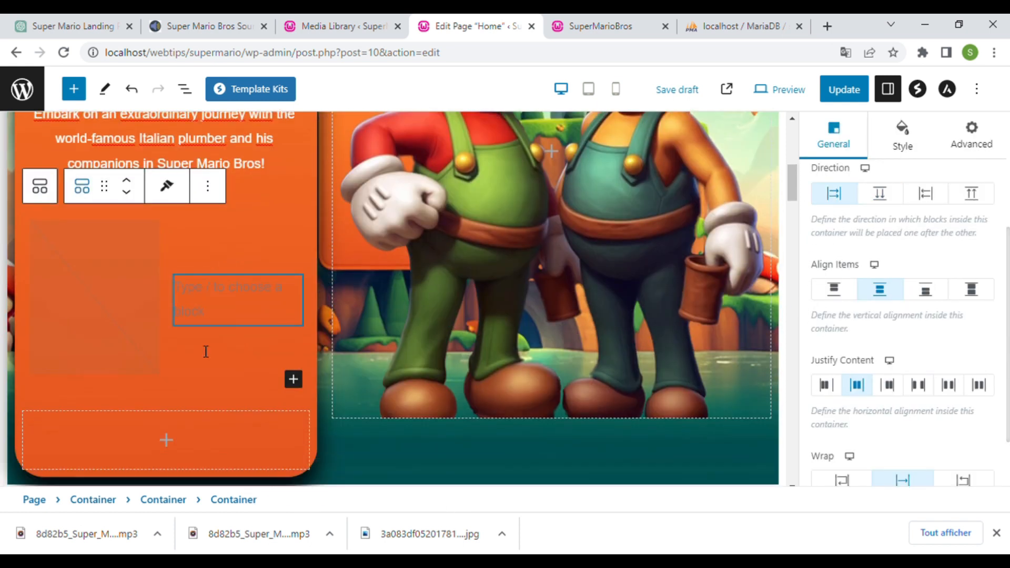
{"action": "scroll", "coordinate": [206, 368], "scroll_direction": "down", "scroll_amount": 2}
{"action": "left_click", "coordinate": [205, 388]}
{"action": "left_click", "coordinate": [166, 393]}
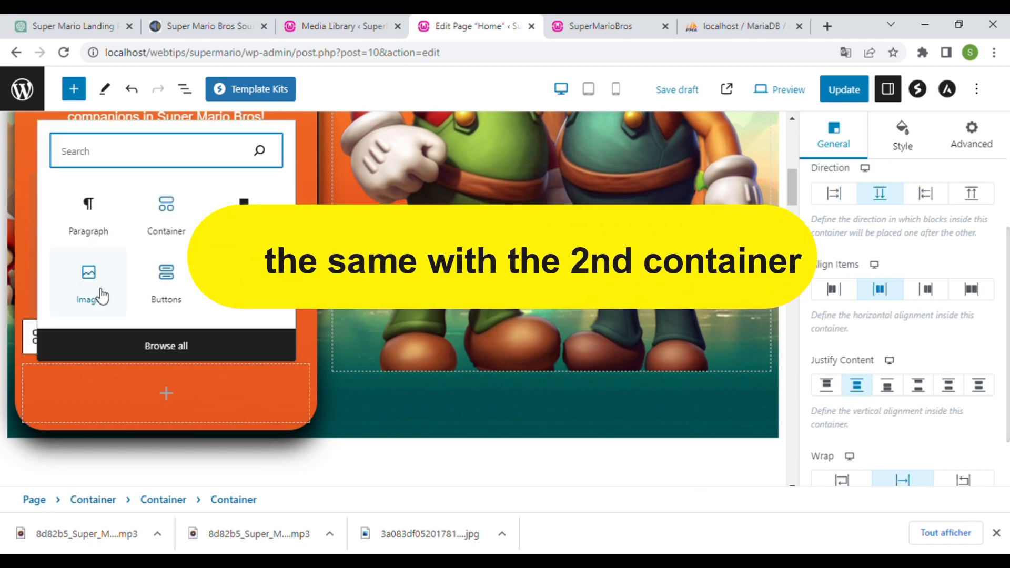
{"action": "left_click", "coordinate": [98, 289]}
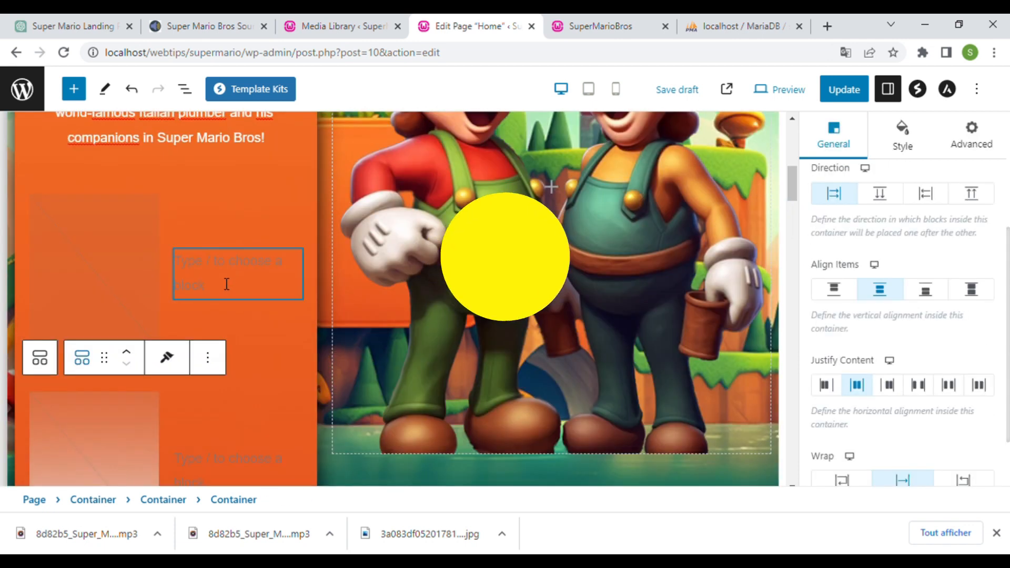
- Label the paragraphs 'Play Super Mario Game' and 'View the 2023 movie' and save
{"action": "left_click", "coordinate": [227, 284]}
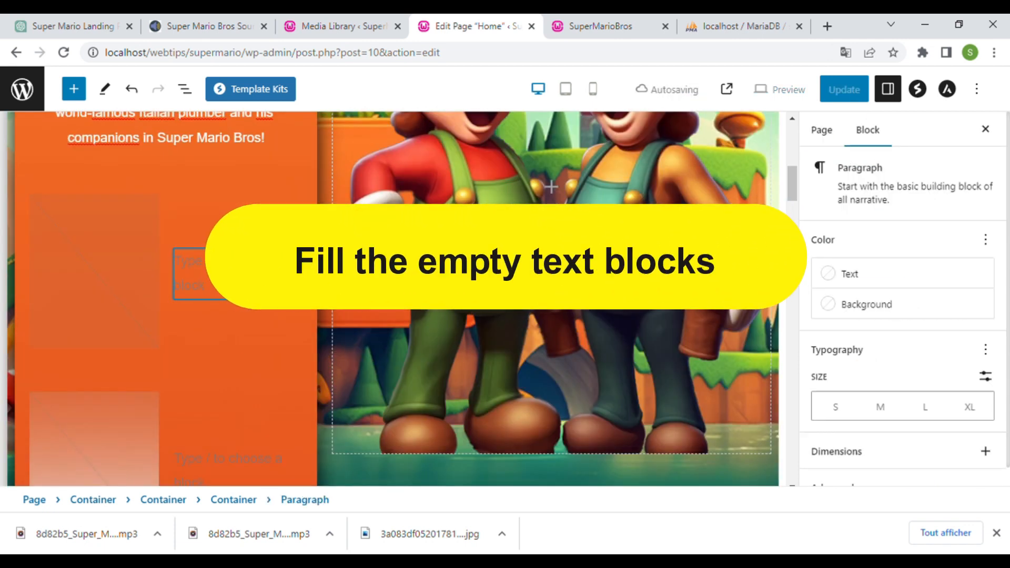
{"action": "type", "text": "Pla"}
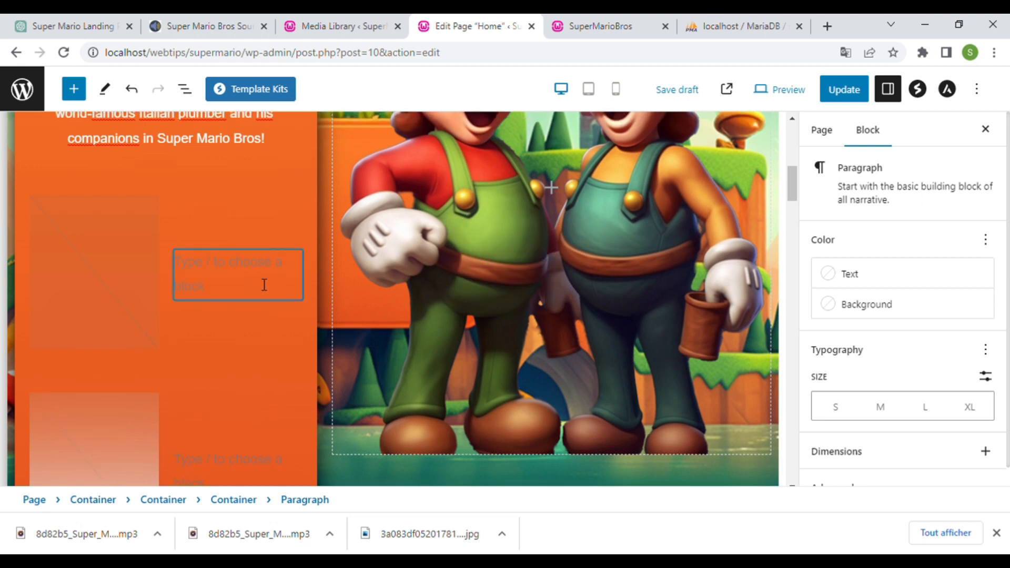
{"action": "type", "text": "y Super Mario Game"}
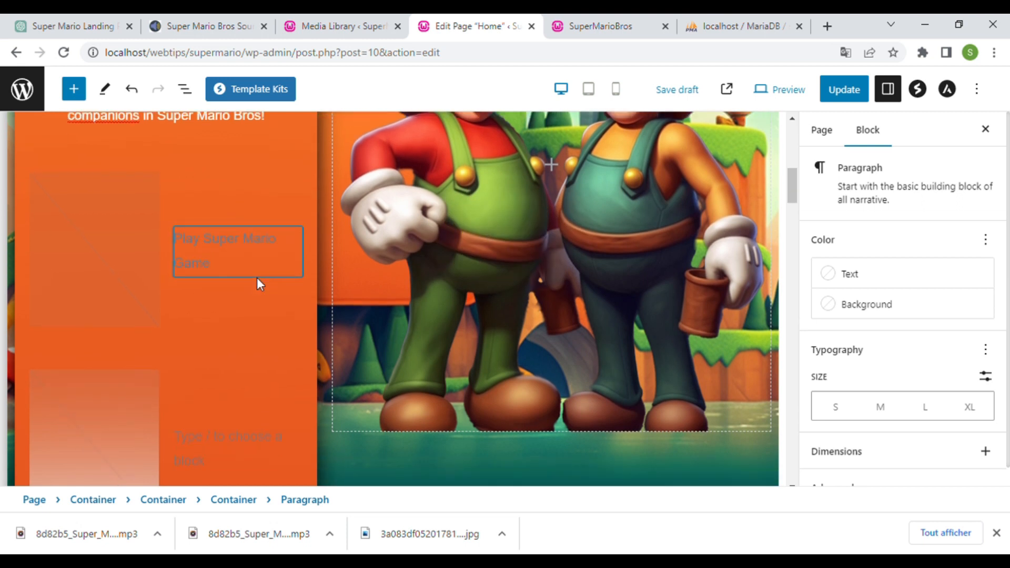
{"action": "scroll", "coordinate": [257, 277], "scroll_direction": "down", "scroll_amount": 3}
{"action": "left_click", "coordinate": [245, 311]}
{"action": "type", "text": "View the"}
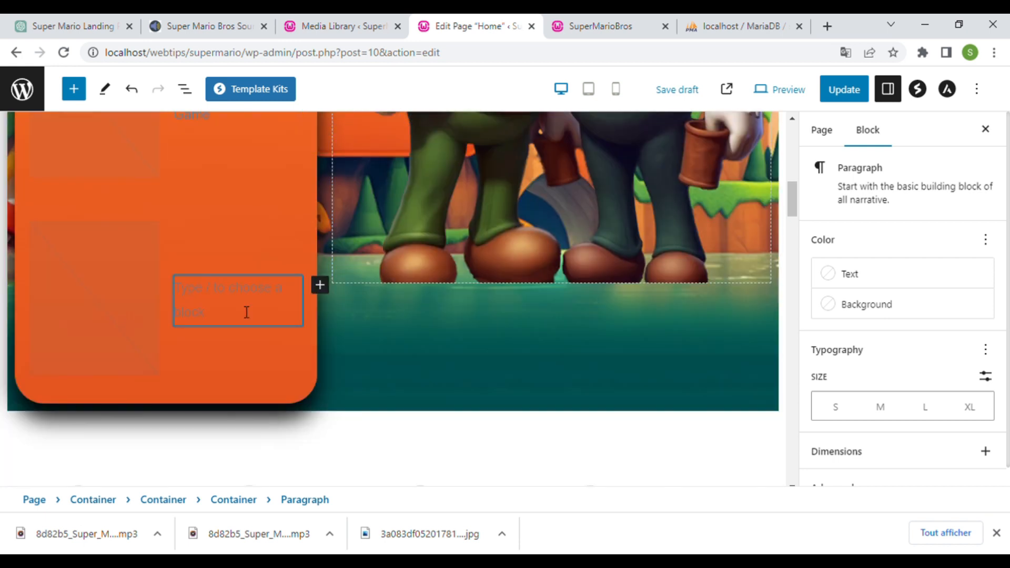
{"action": "type", "text": " 2023 movie"}
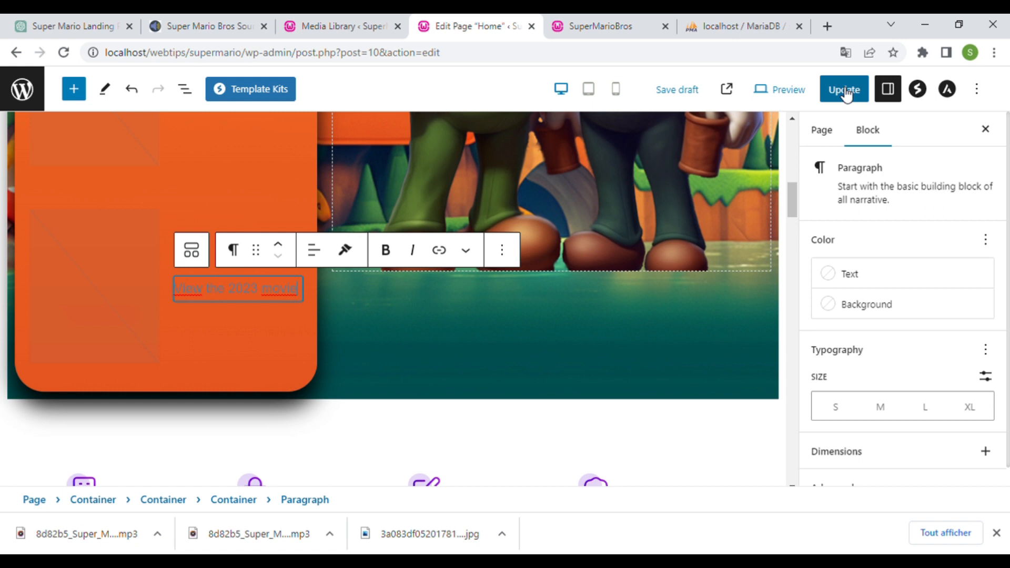
{"action": "left_click", "coordinate": [841, 89]}
{"action": "scroll", "coordinate": [251, 368], "scroll_direction": "up", "scroll_amount": 3}
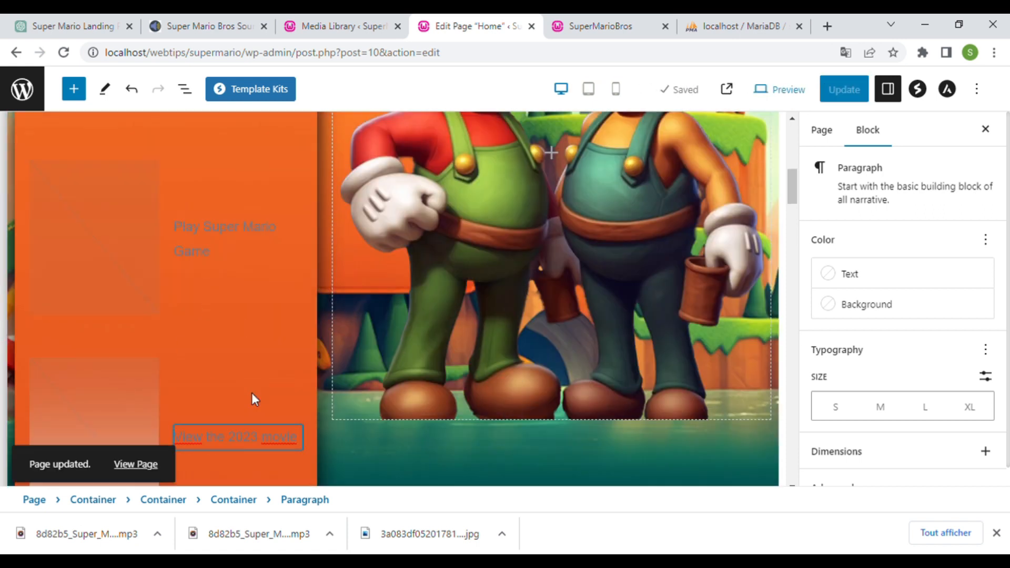
- Change the movie link text to 'Watch the 2023 movie', save, and open the Customizer
{"action": "key", "text": "Right"}
{"action": "key", "text": "Right"}
{"action": "key", "text": "ctrl+shift+Left"}
{"action": "type", "text": "Watch"}
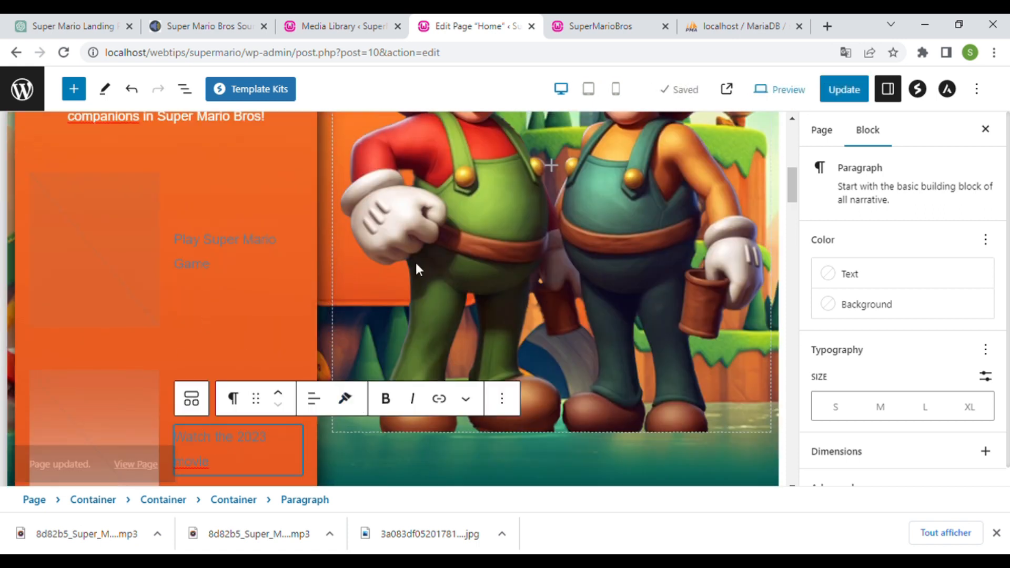
{"action": "left_click", "coordinate": [843, 89]}
{"action": "scroll", "coordinate": [118, 301], "scroll_direction": "down", "scroll_amount": 4}
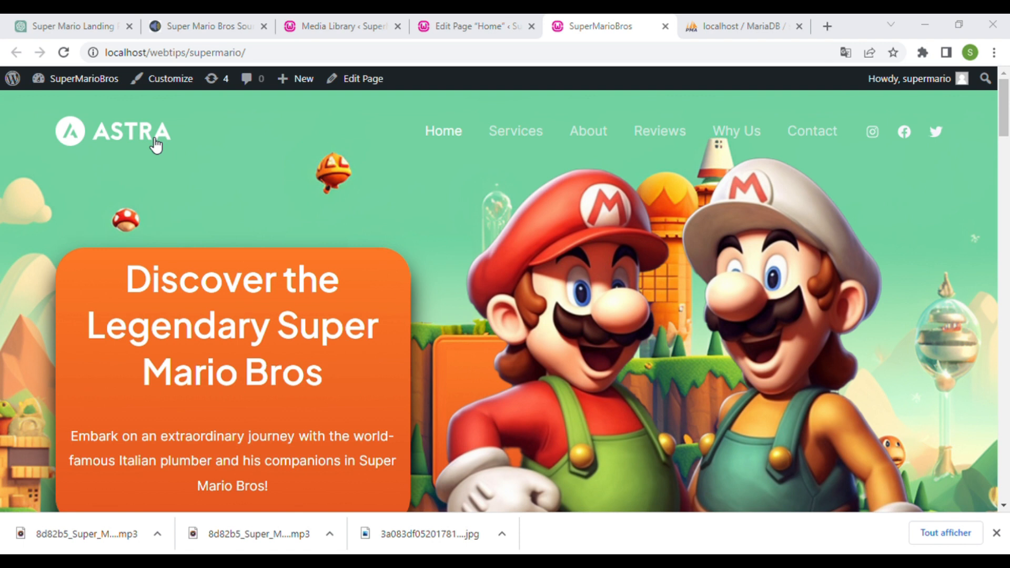
{"action": "left_click", "coordinate": [191, 87]}
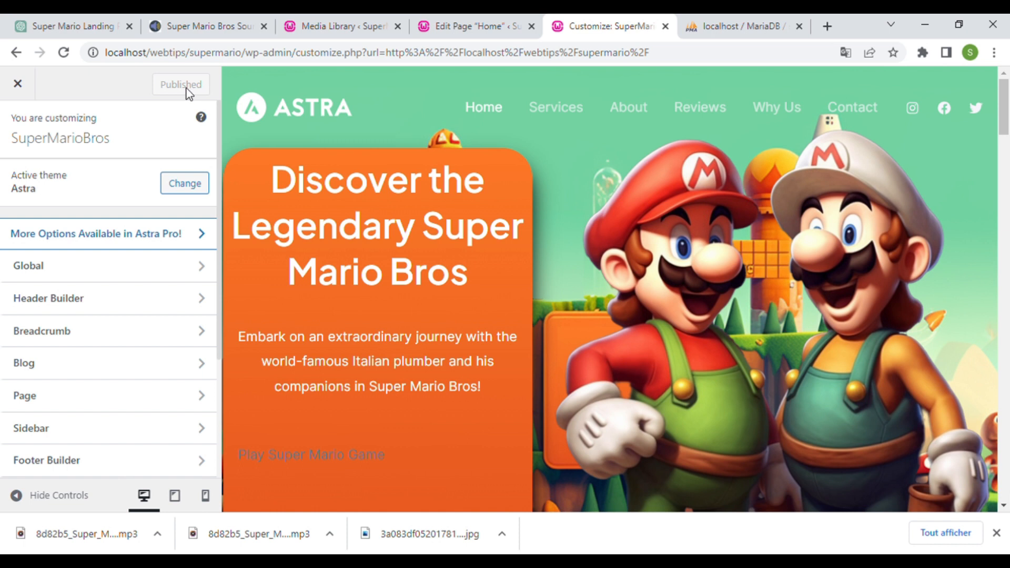
- Replace the header logo with the question-block image, cropped to the full image
{"action": "mouse_move", "coordinate": [260, 101]}
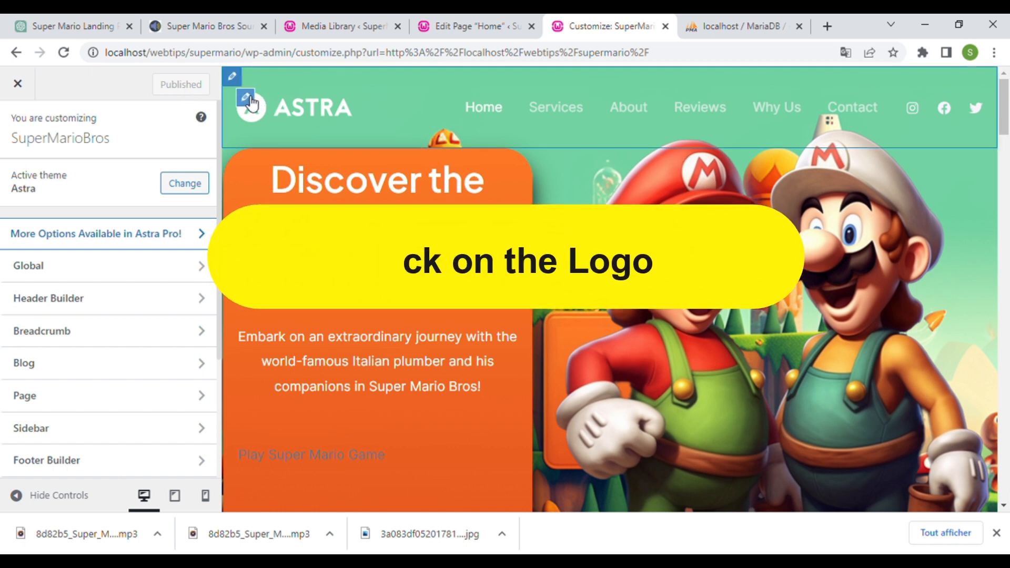
{"action": "left_click", "coordinate": [247, 100]}
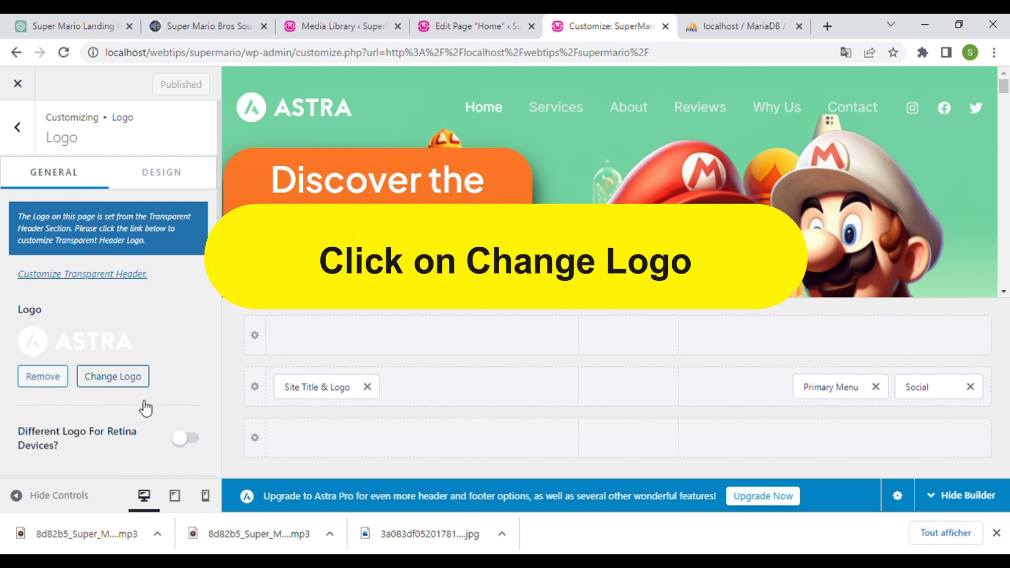
{"action": "left_click", "coordinate": [121, 376]}
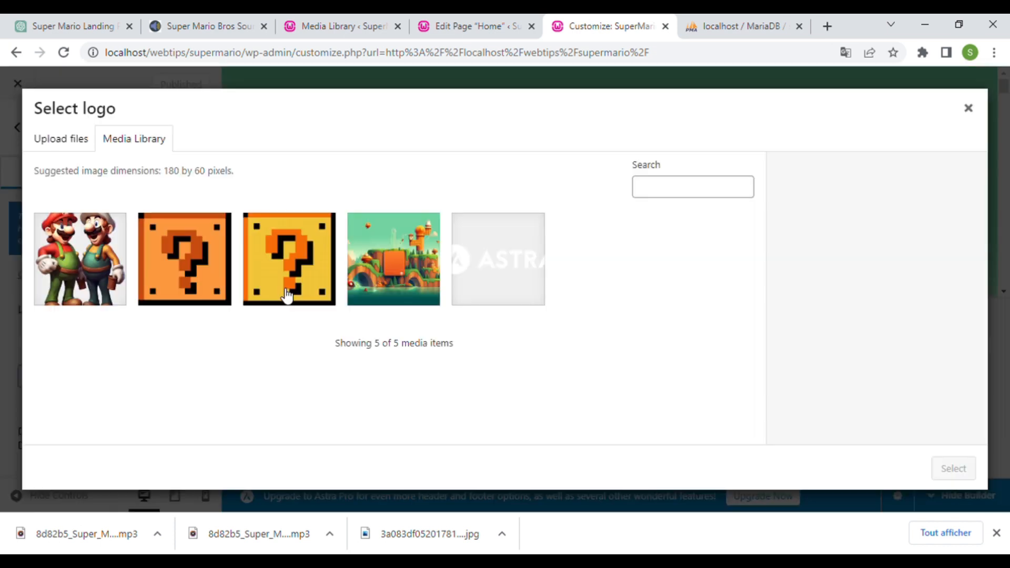
{"action": "left_click", "coordinate": [199, 284]}
{"action": "left_click", "coordinate": [945, 470]}
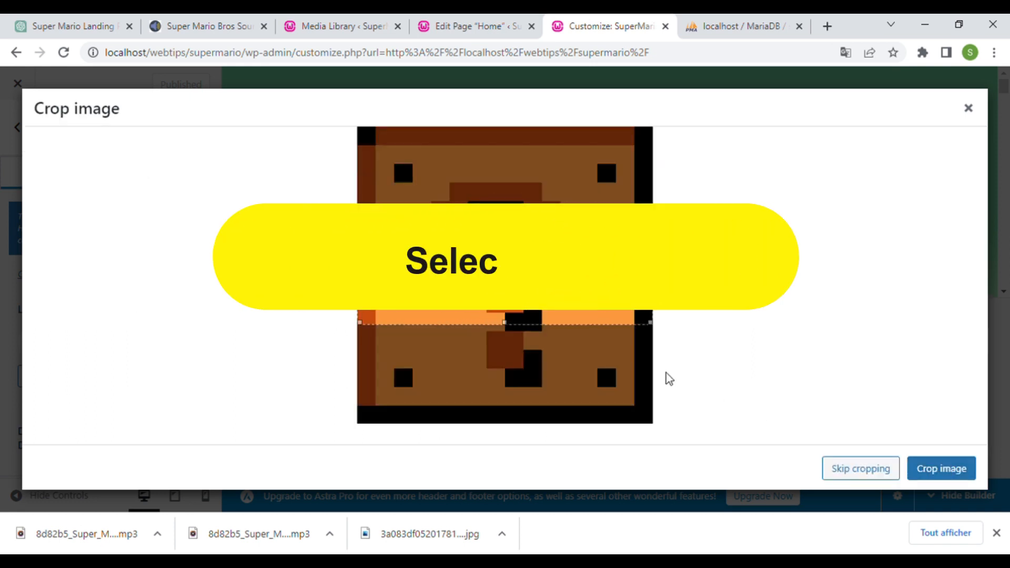
{"action": "left_click_drag", "start_coordinate": [513, 128], "coordinate": [516, 432]}
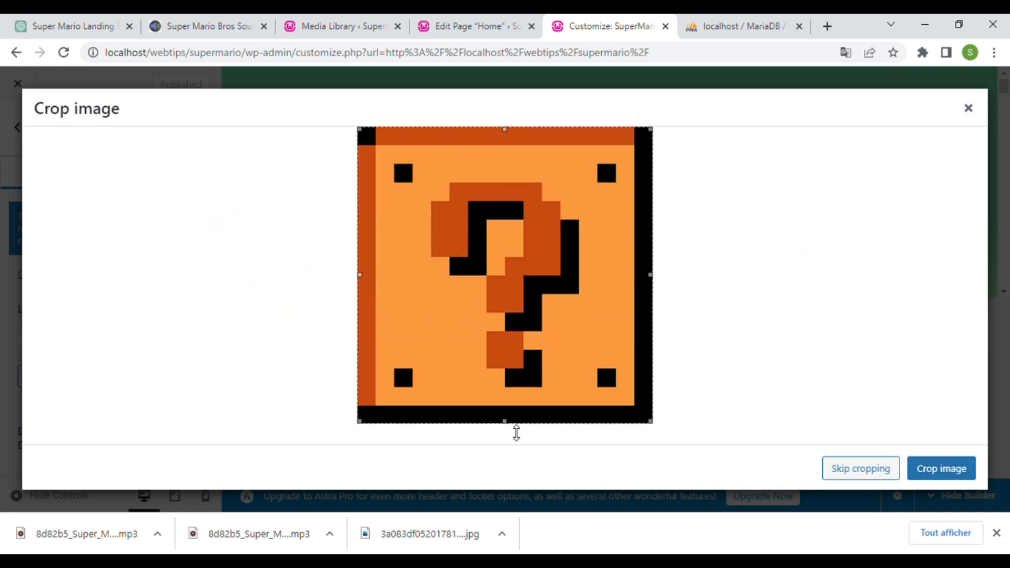
{"action": "left_click", "coordinate": [937, 471]}
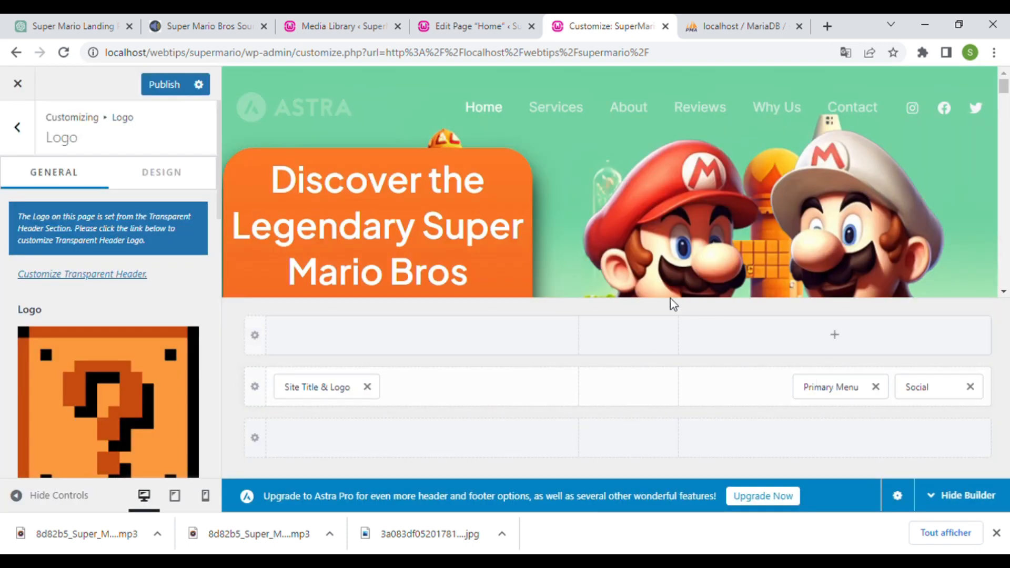
- Set the logo width to 69 px and publish
{"action": "scroll", "coordinate": [127, 318], "scroll_direction": "down", "scroll_amount": 3}
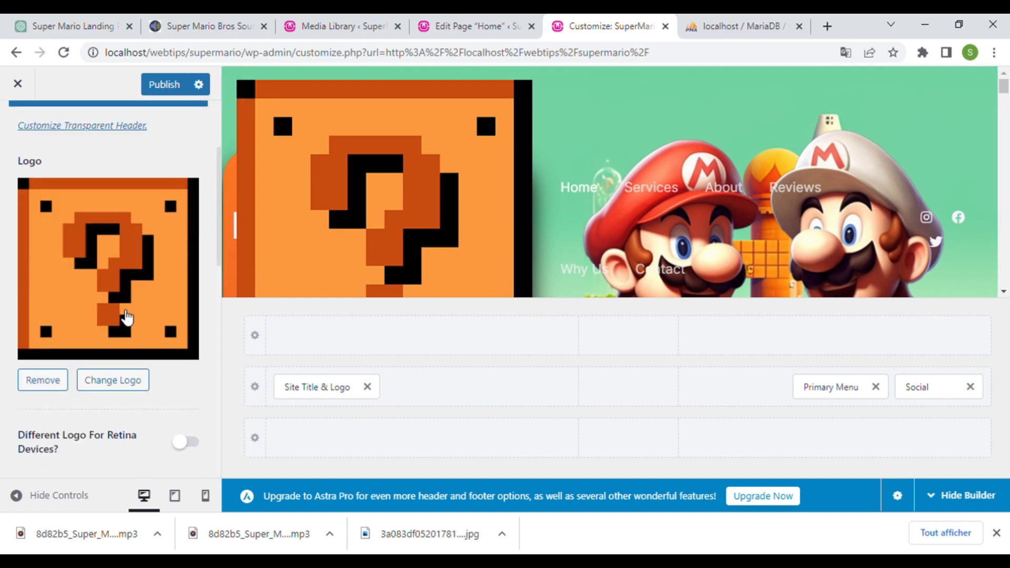
{"action": "scroll", "coordinate": [127, 317], "scroll_direction": "down", "scroll_amount": 3}
{"action": "left_click_drag", "start_coordinate": [92, 398], "coordinate": [44, 398]}
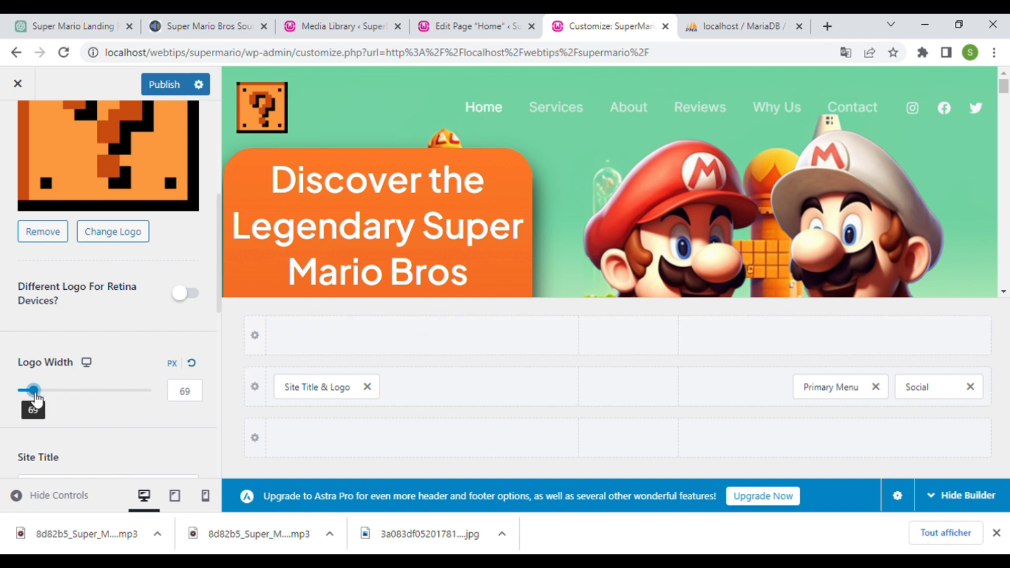
{"action": "left_click", "coordinate": [161, 84]}
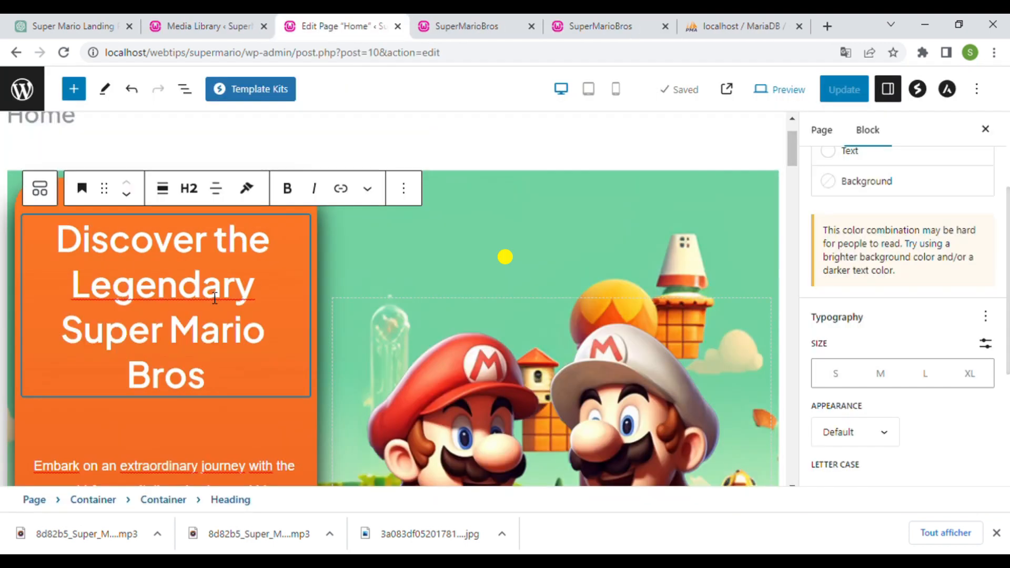
{"action": "scroll", "coordinate": [207, 291], "scroll_direction": "down", "scroll_amount": 8}
{"action": "left_click", "coordinate": [237, 218]}
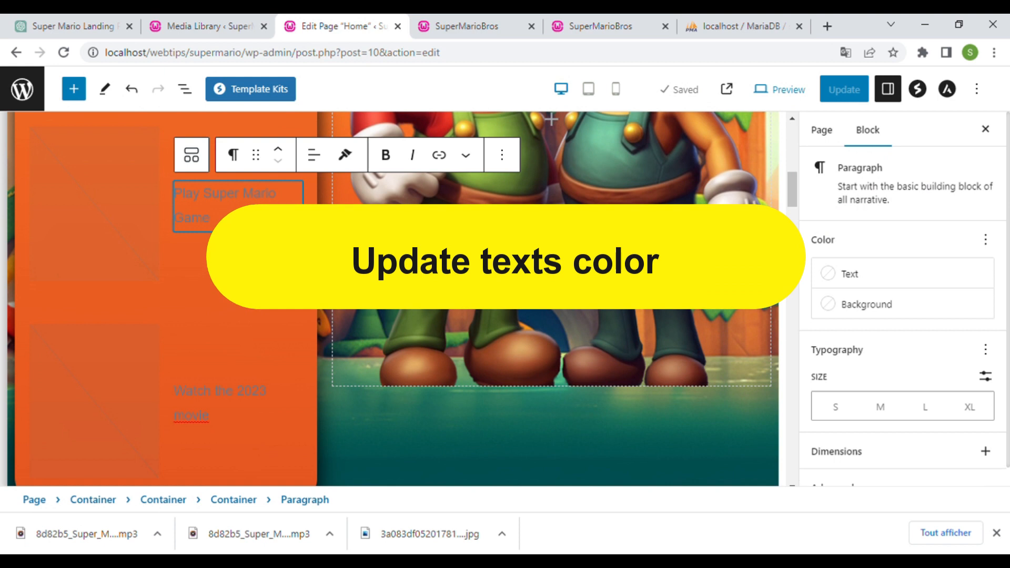
{"action": "left_click", "coordinate": [849, 274]}
{"action": "left_click", "coordinate": [751, 361]}
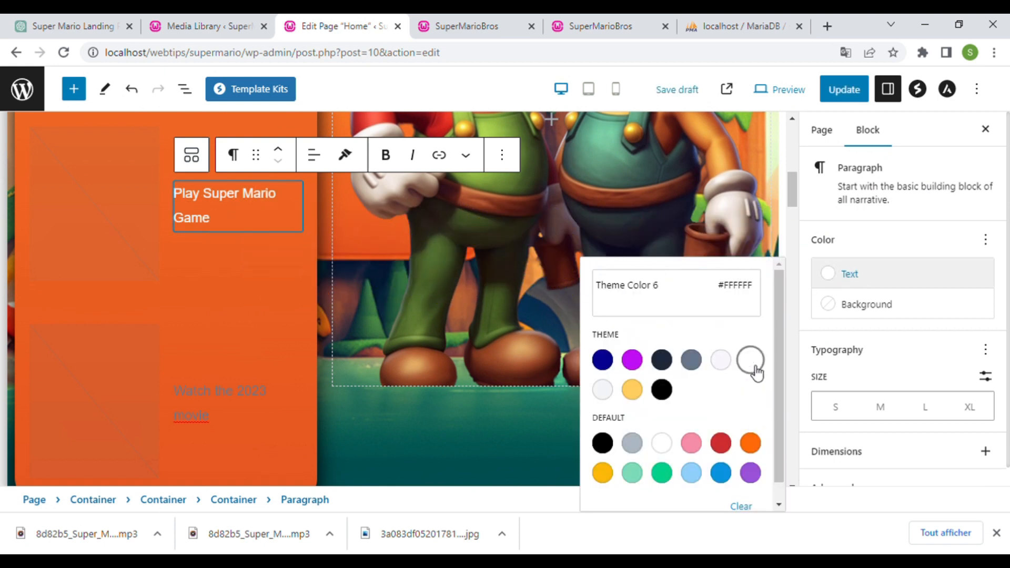
{"action": "left_click", "coordinate": [231, 405]}
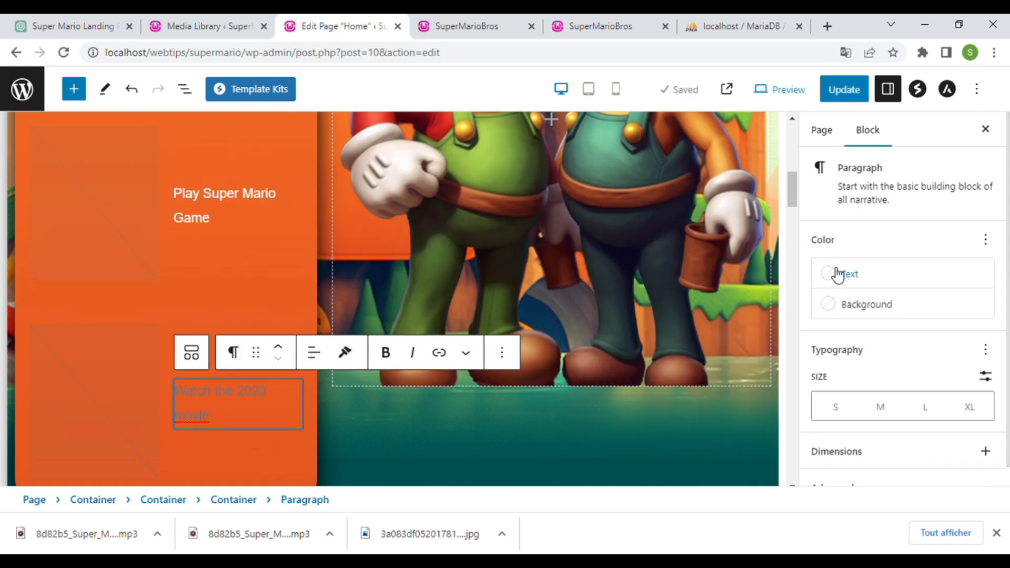
{"action": "left_click", "coordinate": [848, 274]}
{"action": "left_click", "coordinate": [750, 360]}
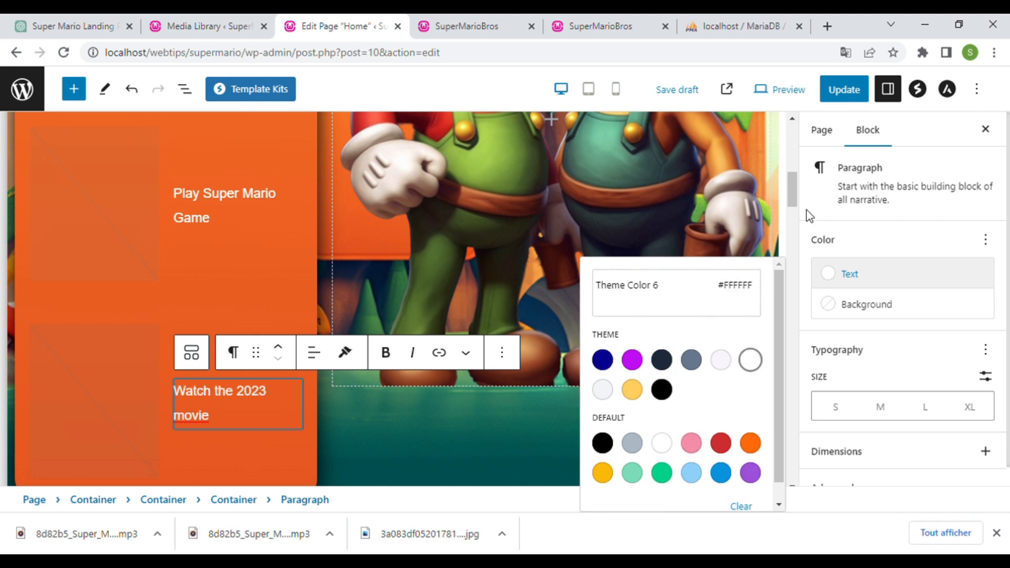
{"action": "left_click", "coordinate": [844, 90]}
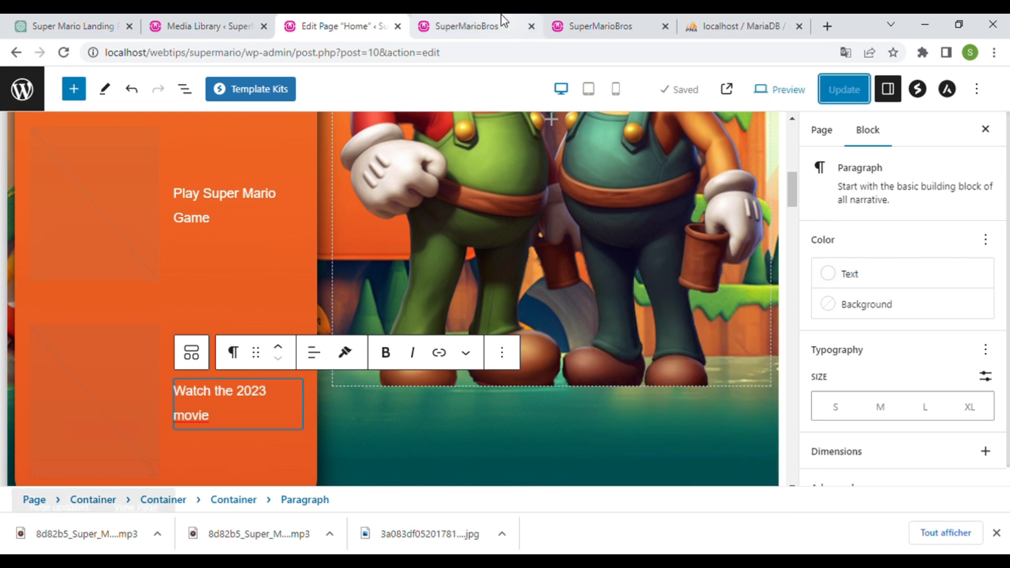
{"action": "left_click", "coordinate": [501, 14]}
{"action": "key", "text": "F5"}
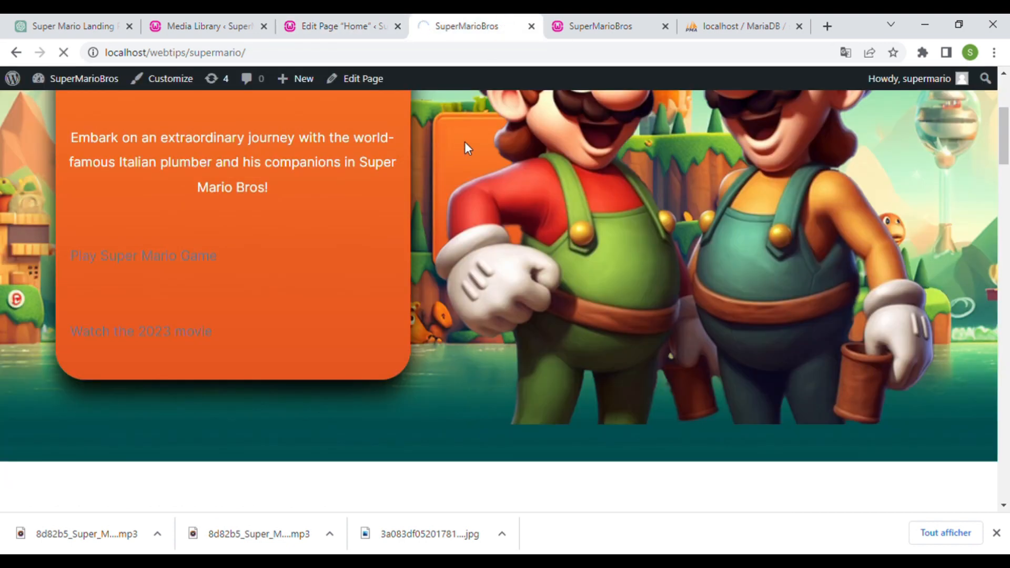
{"action": "scroll", "coordinate": [465, 158], "scroll_direction": "up", "scroll_amount": 4}
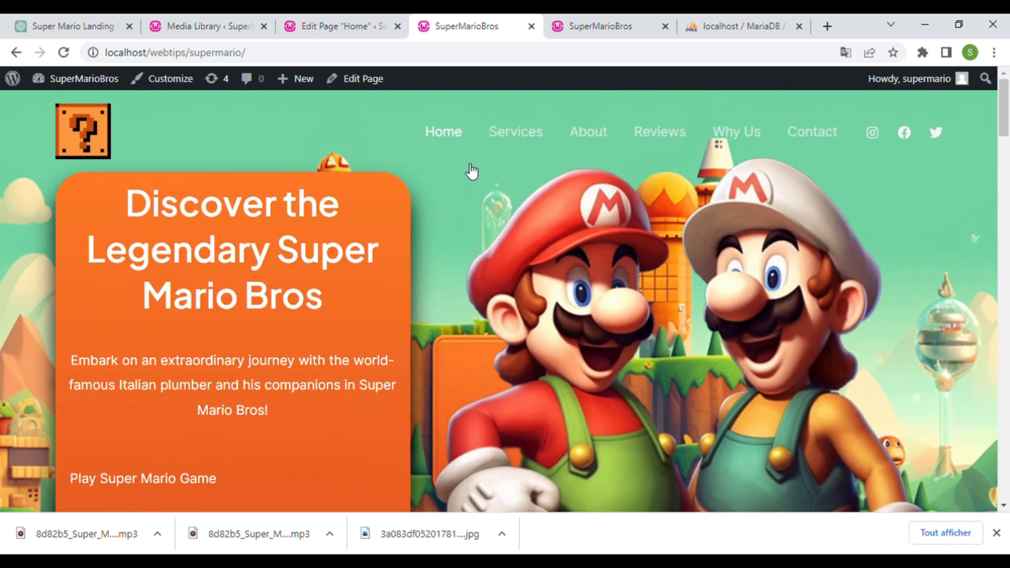
{"action": "scroll", "coordinate": [566, 184], "scroll_direction": "down", "scroll_amount": 2}
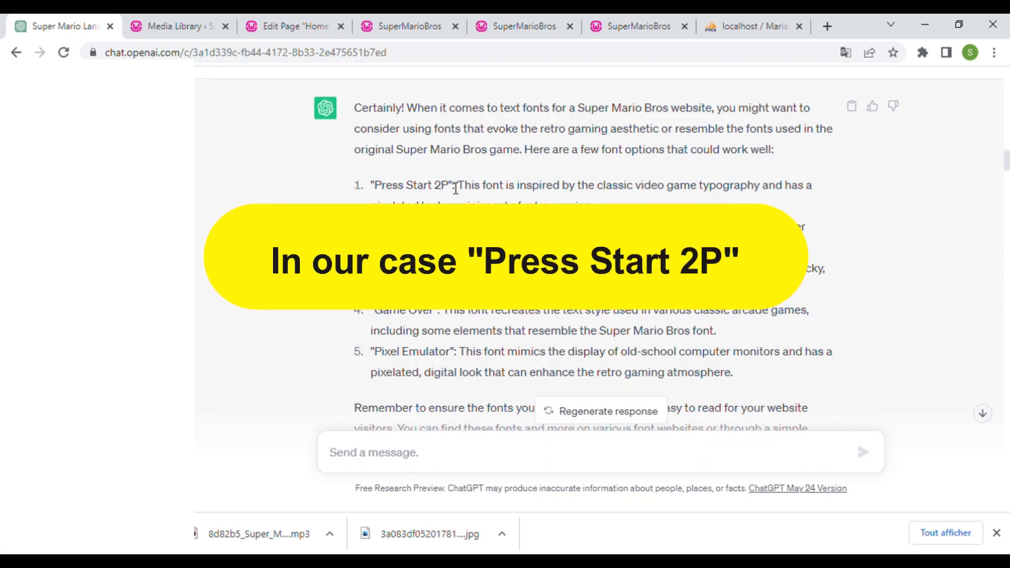
{"action": "left_click_drag", "start_coordinate": [394, 191], "coordinate": [374, 189]}
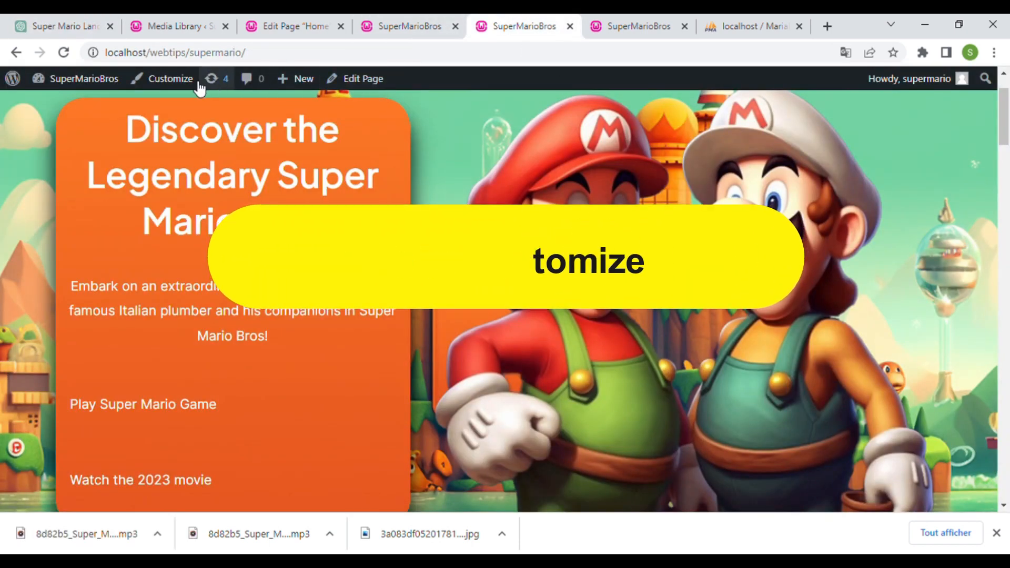
- Set the H2 heading font family to Press Start 2P in Global Typography
{"action": "left_click", "coordinate": [176, 87]}
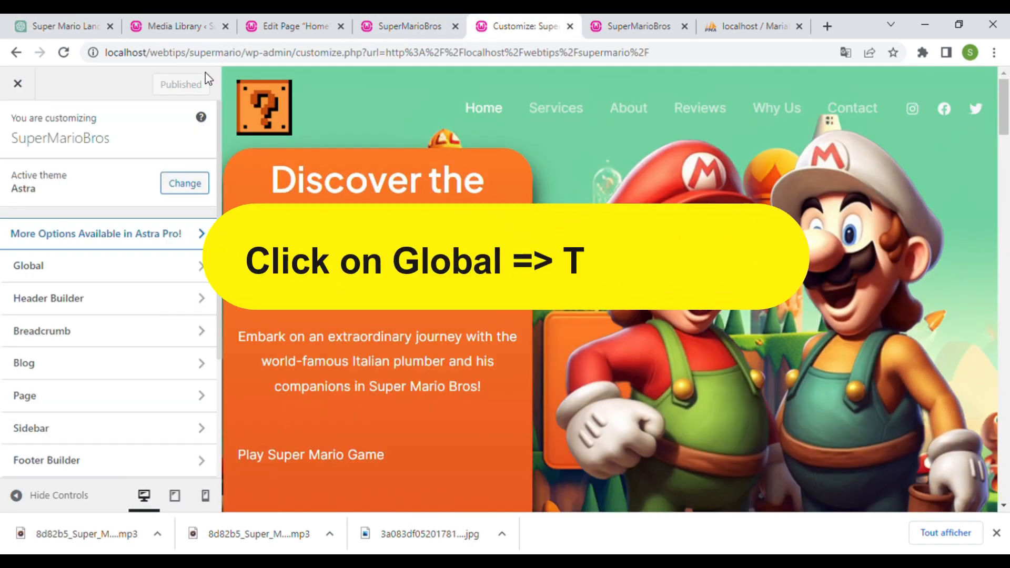
{"action": "left_click", "coordinate": [157, 279]}
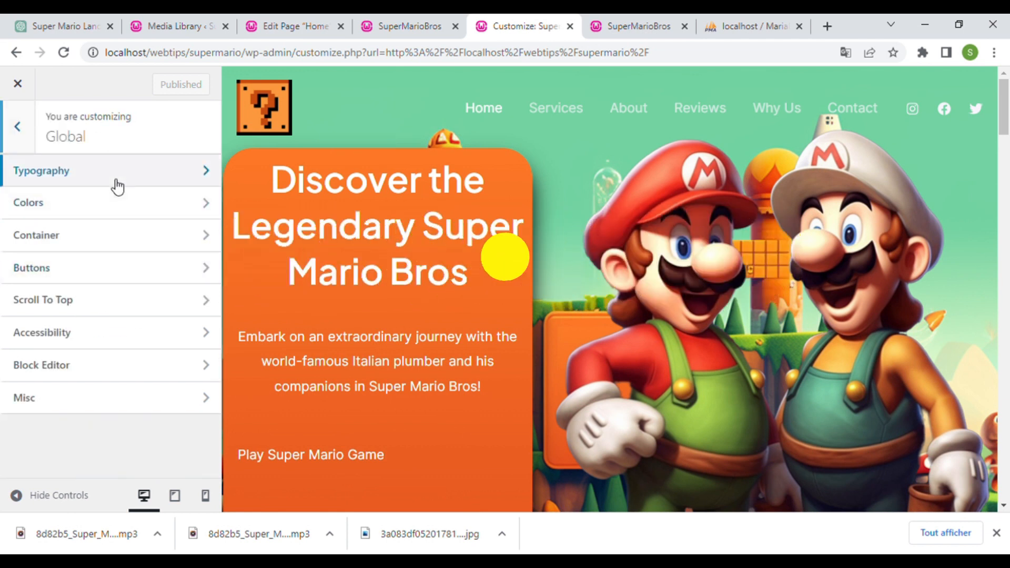
{"action": "left_click", "coordinate": [116, 179]}
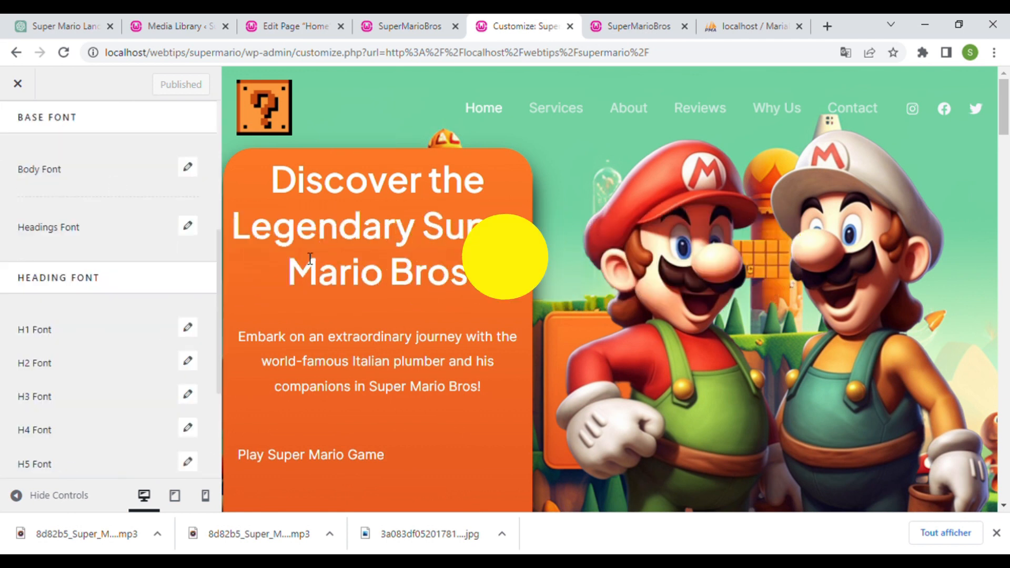
{"action": "left_click", "coordinate": [188, 362]}
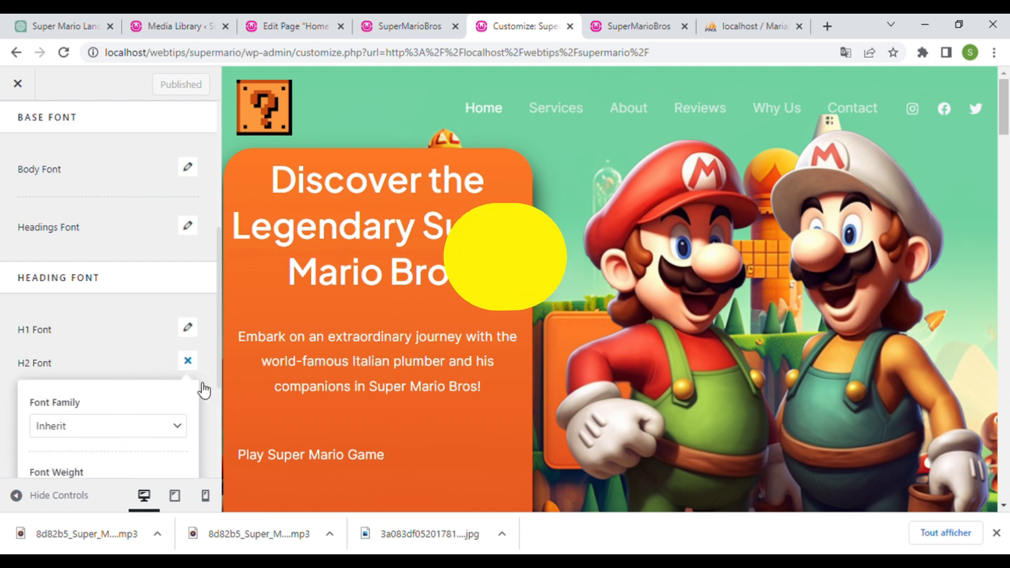
{"action": "scroll", "coordinate": [144, 266], "scroll_direction": "down", "scroll_amount": 4}
{"action": "left_click", "coordinate": [115, 220]}
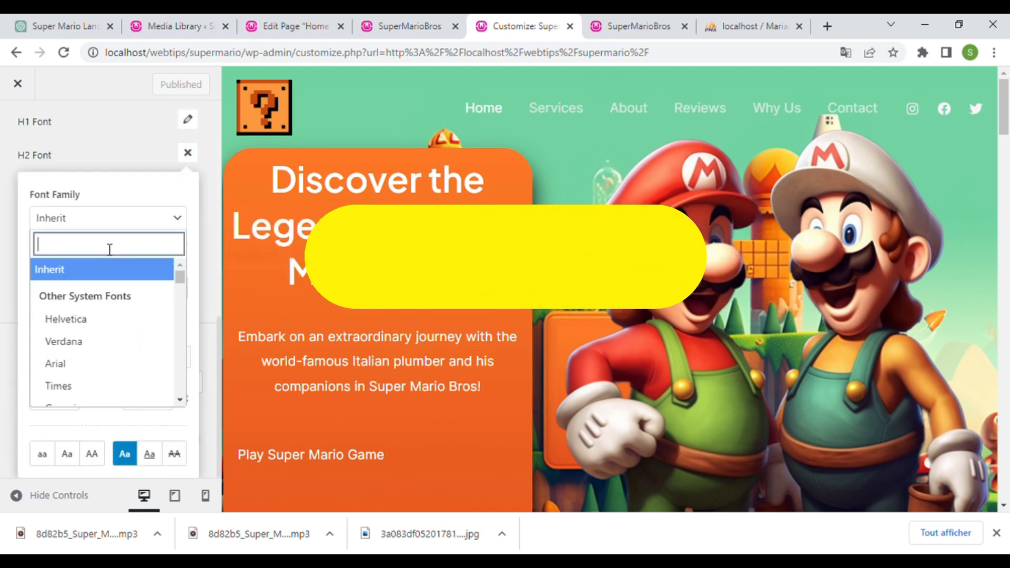
{"action": "type", "text": "press"}
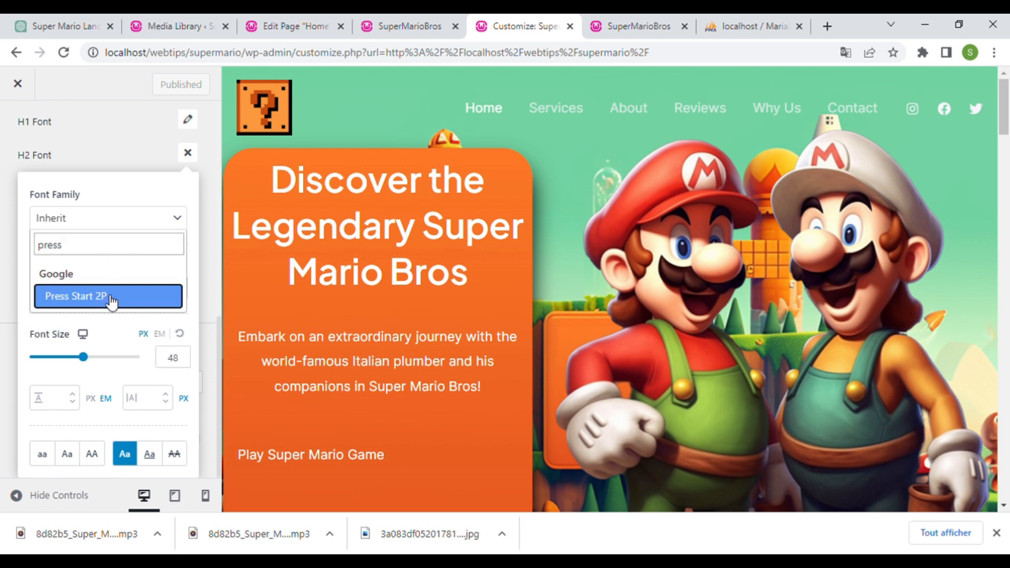
{"action": "left_click", "coordinate": [111, 301]}
- Set the body font to Press Start 2P, publish, and reload the live site
{"action": "scroll", "coordinate": [97, 250], "scroll_direction": "up", "scroll_amount": 3}
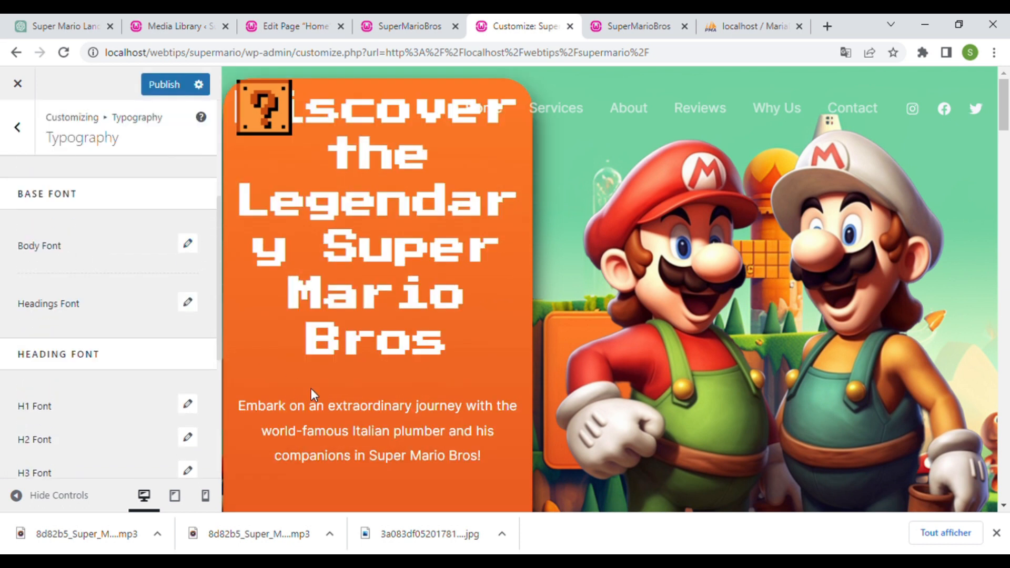
{"action": "scroll", "coordinate": [290, 311], "scroll_direction": "down", "scroll_amount": 4}
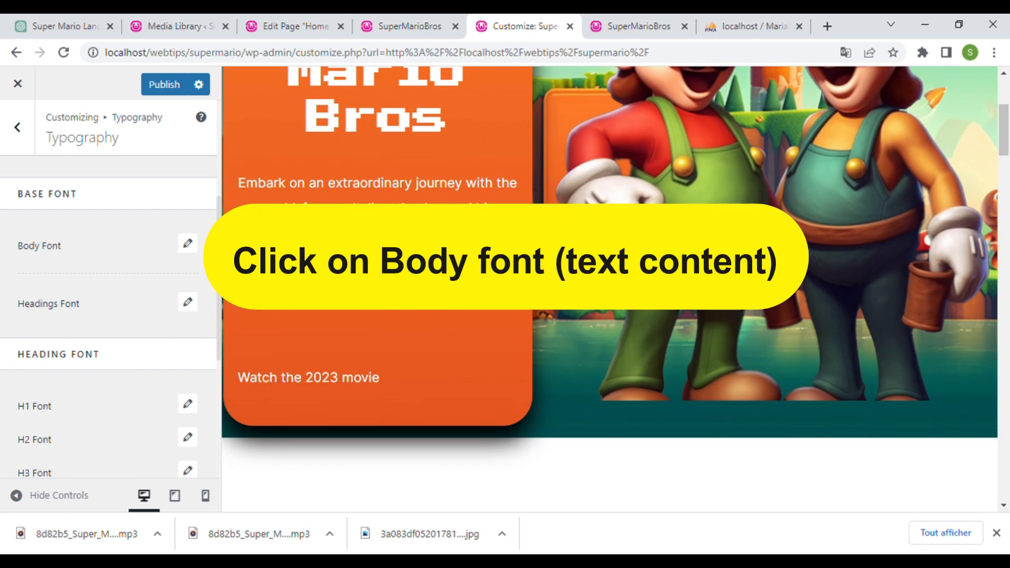
{"action": "left_click", "coordinate": [188, 244]}
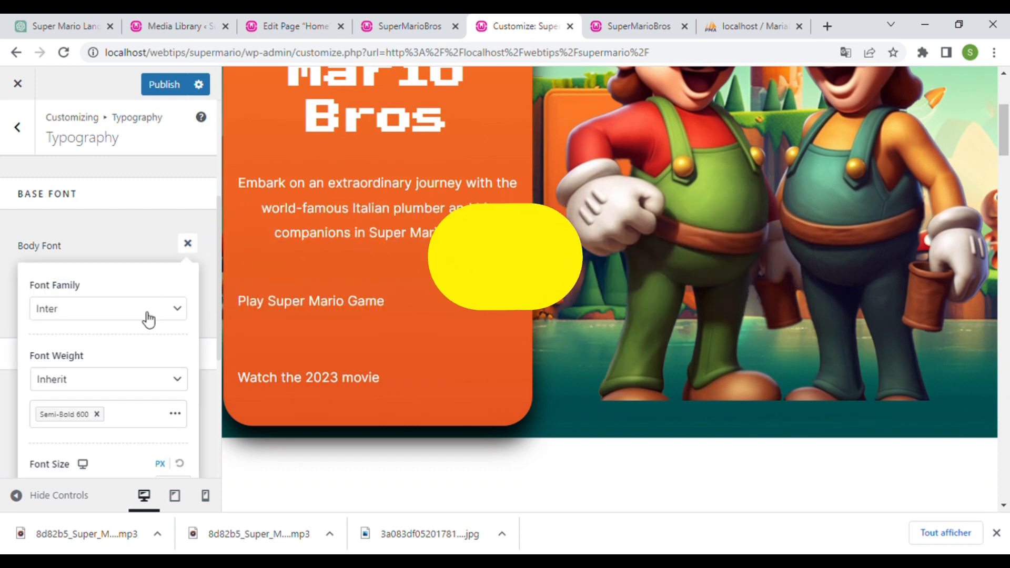
{"action": "left_click", "coordinate": [145, 312]}
{"action": "type", "text": "press"}
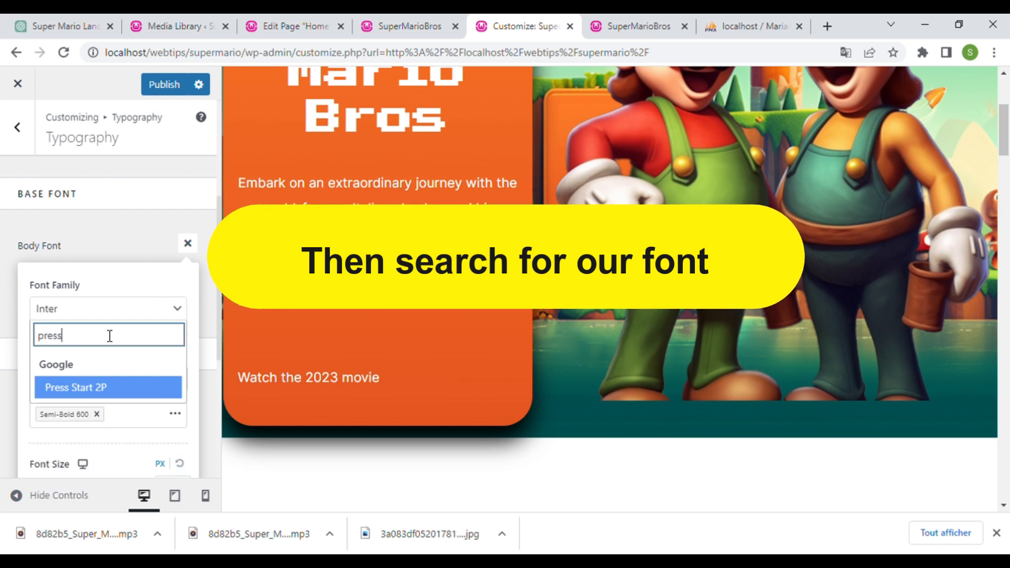
{"action": "left_click", "coordinate": [108, 388]}
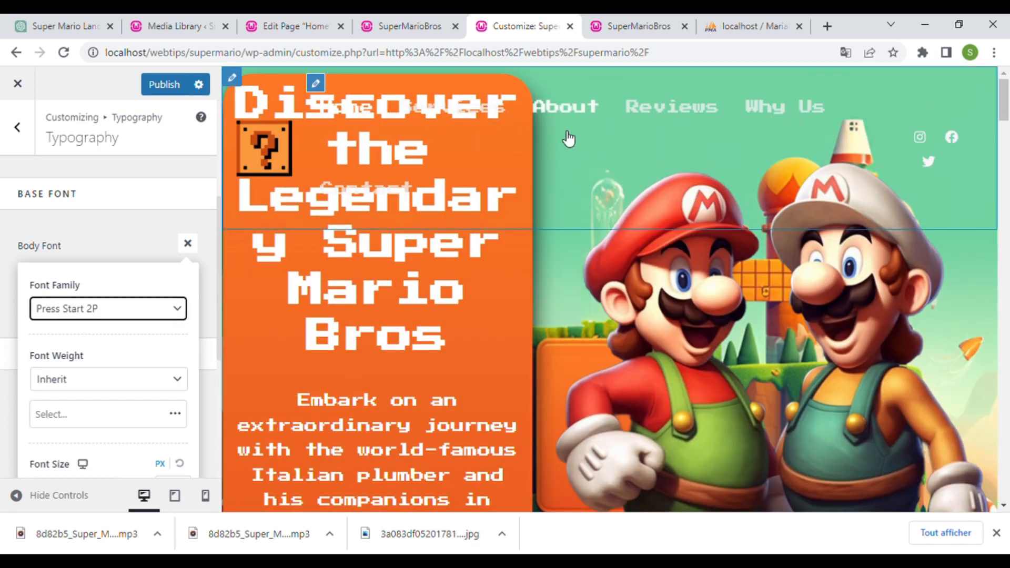
{"action": "scroll", "coordinate": [376, 396], "scroll_direction": "down", "scroll_amount": 5}
{"action": "left_click", "coordinate": [187, 244]}
{"action": "left_click", "coordinate": [167, 85]}
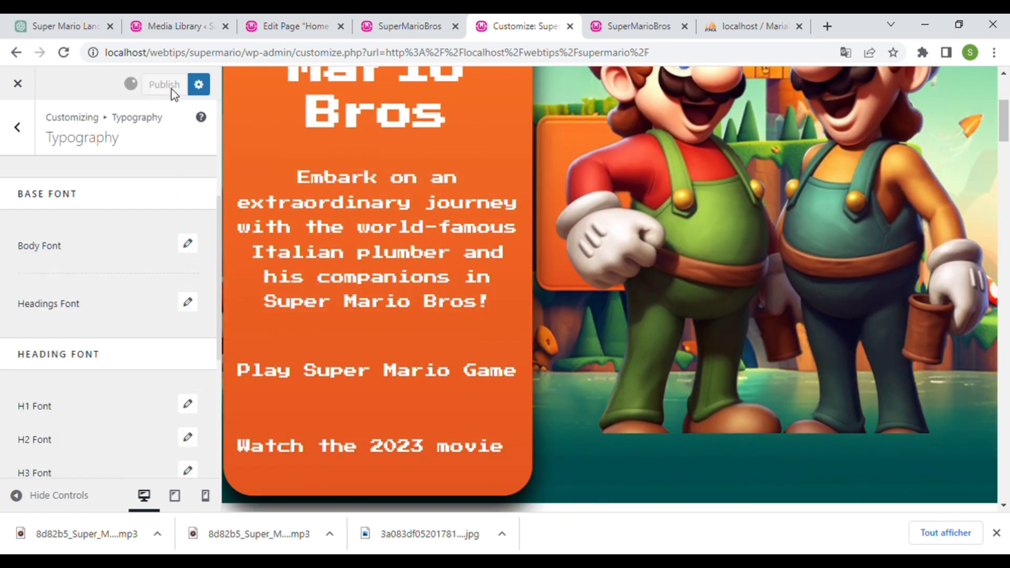
{"action": "key", "text": "ctrl+Tab"}
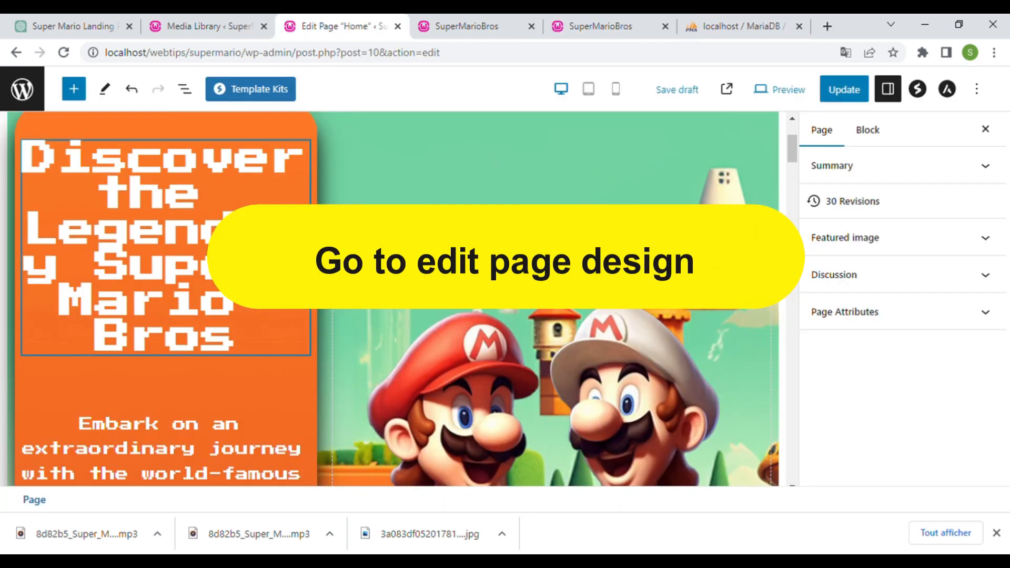
- Set the hero heading to a custom 30 px size, update the page and reload the site
{"action": "left_click", "coordinate": [158, 226]}
{"action": "scroll", "coordinate": [941, 401], "scroll_direction": "down", "scroll_amount": 3}
{"action": "scroll", "coordinate": [940, 401], "scroll_direction": "down", "scroll_amount": 3}
{"action": "scroll", "coordinate": [933, 367], "scroll_direction": "up", "scroll_amount": 3}
{"action": "left_click", "coordinate": [985, 269]}
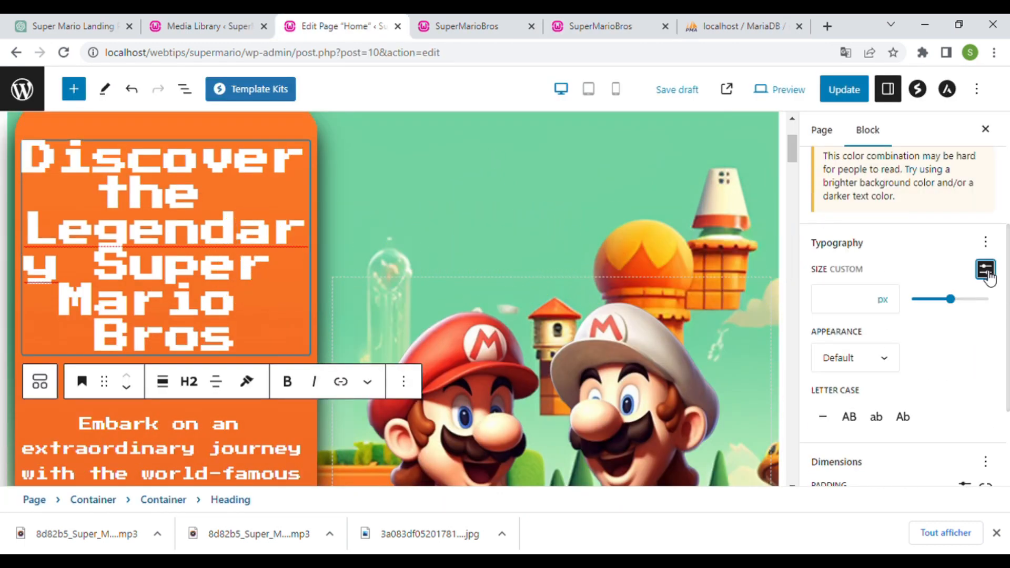
{"action": "left_click", "coordinate": [951, 301]}
{"action": "left_click", "coordinate": [844, 300]}
{"action": "key", "text": "BackSpace"}
{"action": "type", "text": "1"}
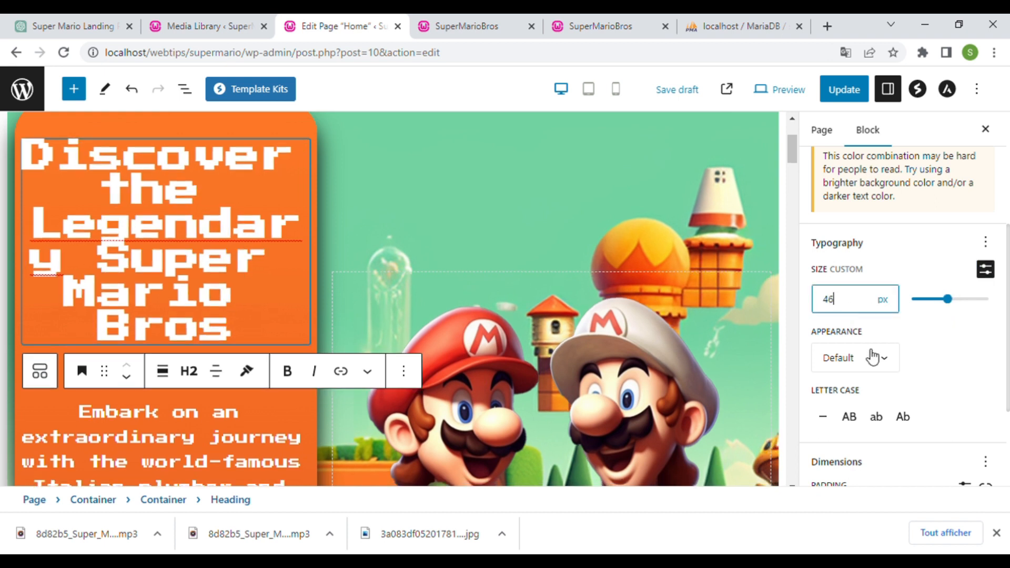
{"action": "key", "text": "Down"}
{"action": "key", "text": "Down"}
{"action": "key", "text": "Down"}
{"action": "key", "text": "Down"}
{"action": "key", "text": "Down"}
{"action": "key", "text": "Down"}
{"action": "key", "text": "Down"}
{"action": "key", "text": "Down"}
{"action": "key", "text": "Down"}
{"action": "key", "text": "Down"}
{"action": "key", "text": "Down"}
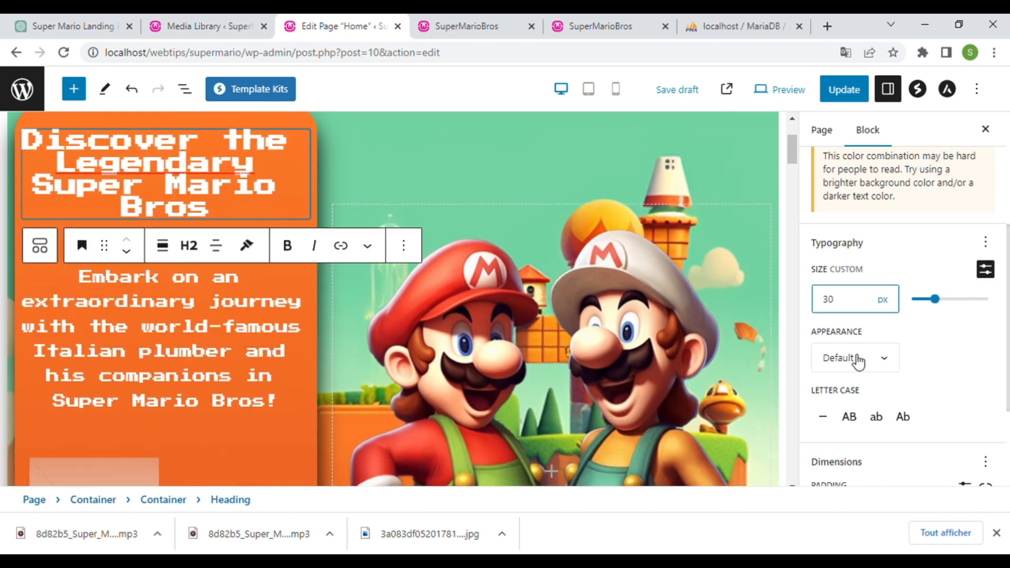
{"action": "left_click", "coordinate": [844, 89]}
{"action": "left_click", "coordinate": [468, 17]}
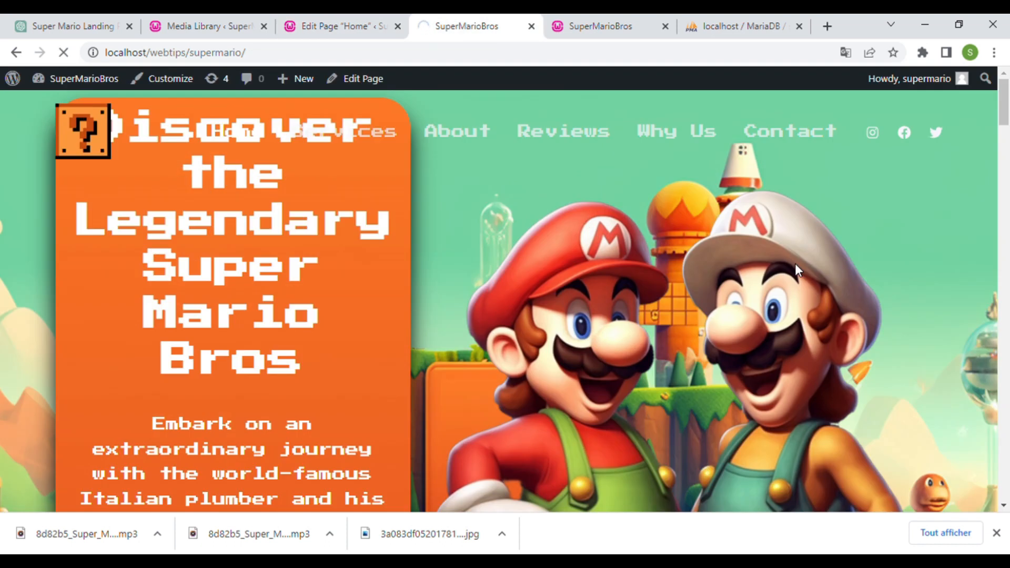
{"action": "key", "text": "F5"}
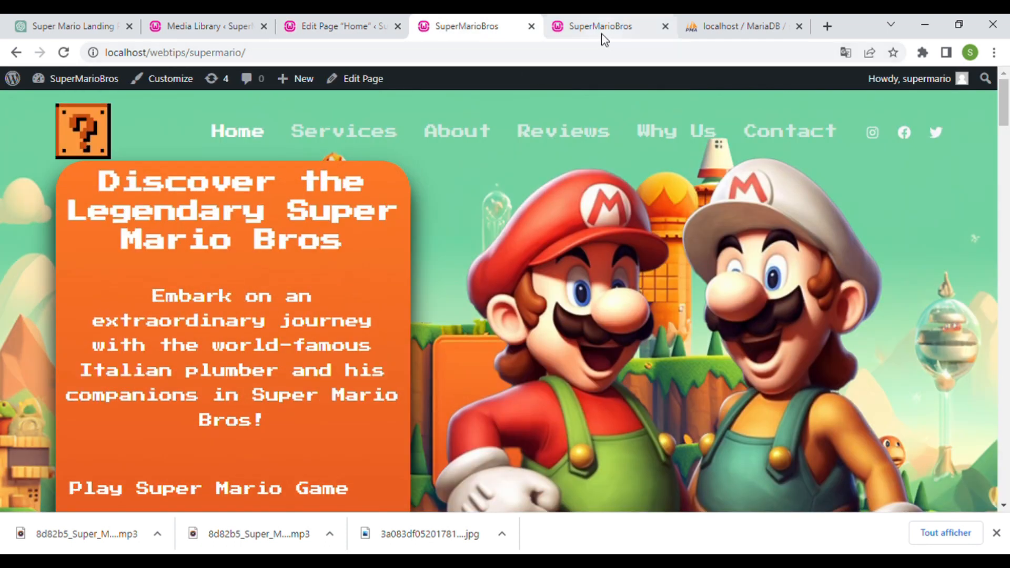
- Reduce the intro paragraph text to 15 px and save the page
{"action": "left_click", "coordinate": [352, 22]}
{"action": "scroll", "coordinate": [894, 347], "scroll_direction": "down", "scroll_amount": 3}
{"action": "left_click_drag", "start_coordinate": [954, 394], "coordinate": [947, 399]}
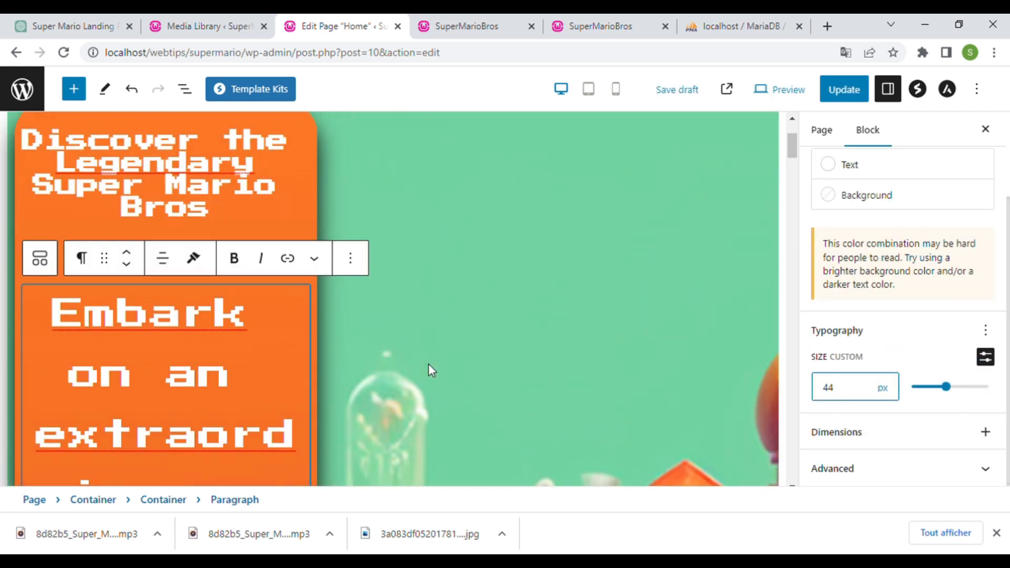
{"action": "key", "text": "Down"}
{"action": "key", "text": "Down"}
{"action": "key", "text": "Down"}
{"action": "key", "text": "Down"}
{"action": "key", "text": "Down"}
{"action": "key", "text": "Down"}
{"action": "key", "text": "Down"}
{"action": "key", "text": "Down"}
{"action": "key", "text": "Down"}
{"action": "key", "text": "Down"}
{"action": "key", "text": "Down"}
{"action": "key", "text": "Down"}
{"action": "key", "text": "Down"}
{"action": "key", "text": "Down"}
{"action": "key", "text": "Down"}
{"action": "key", "text": "Down"}
{"action": "key", "text": "Down"}
{"action": "key", "text": "Down"}
{"action": "key", "text": "Down"}
{"action": "key", "text": "Down"}
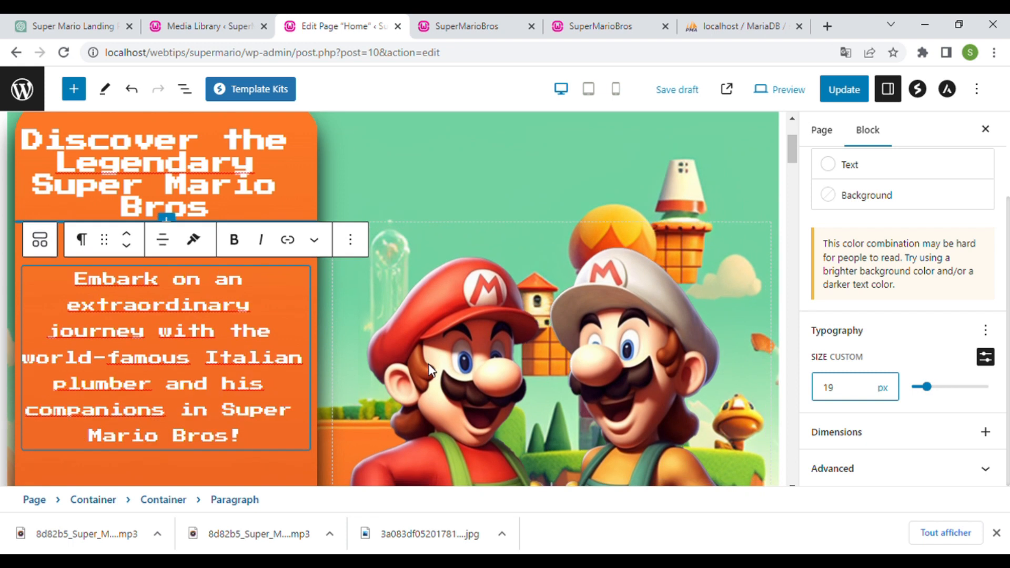
{"action": "key", "text": "Down"}
{"action": "key", "text": "Down"}
{"action": "key", "text": "Down"}
{"action": "key", "text": "Down"}
{"action": "key", "text": "ctrl+s"}
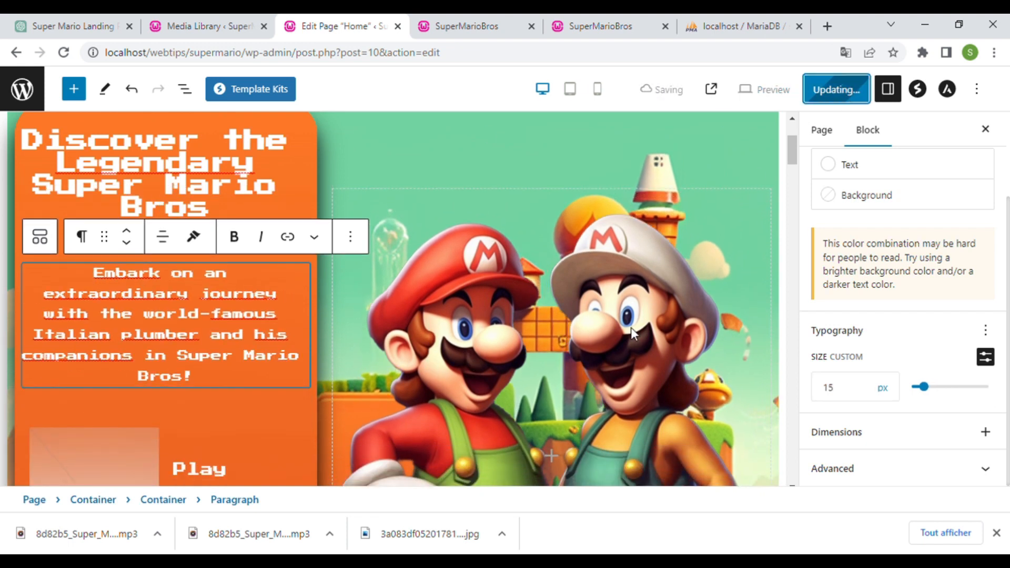
- Check the smaller intro paragraph on the live front page
{"action": "left_click", "coordinate": [454, 26]}
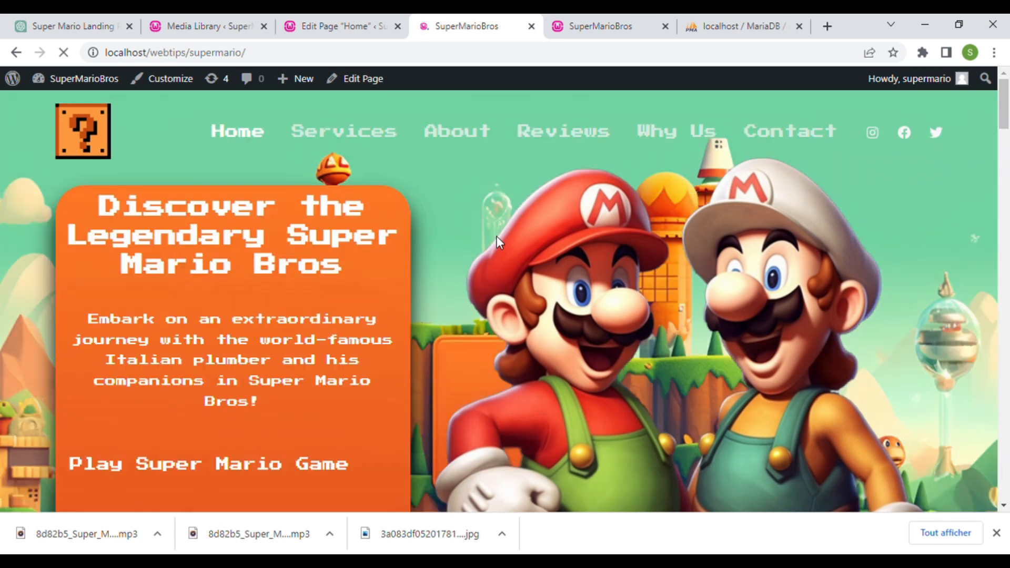
{"action": "scroll", "coordinate": [497, 235], "scroll_direction": "down", "scroll_amount": 3}
{"action": "scroll", "coordinate": [453, 260], "scroll_direction": "up", "scroll_amount": 2}
{"action": "left_click", "coordinate": [589, 23]}
{"action": "left_click", "coordinate": [342, 25]}
- Set 'Play Super Mario Game' and 'Watch the 2023 movie' links to 15 px, then update
{"action": "scroll", "coordinate": [392, 355], "scroll_direction": "down", "scroll_amount": 5}
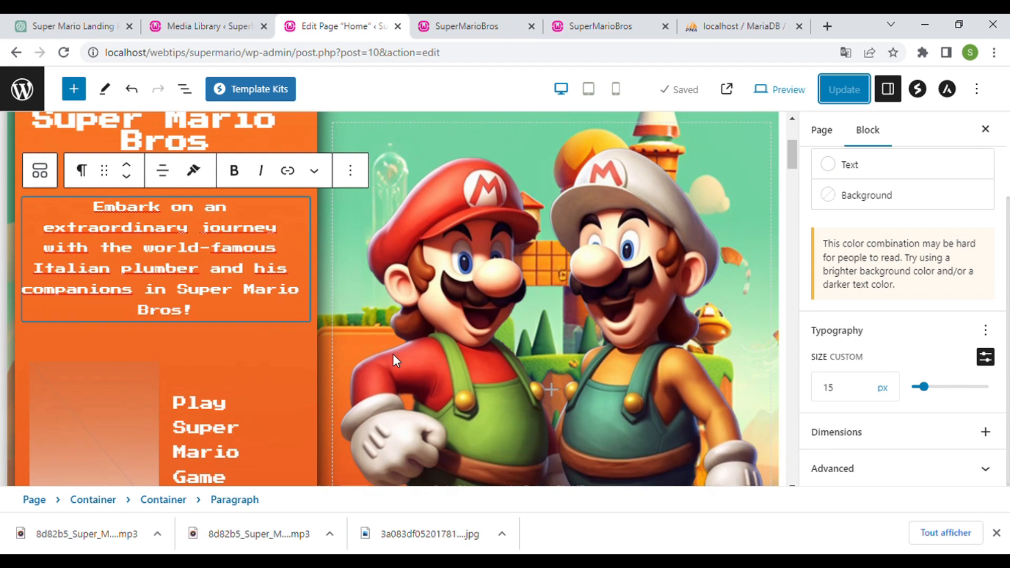
{"action": "left_click", "coordinate": [205, 284]}
{"action": "scroll", "coordinate": [934, 327], "scroll_direction": "down", "scroll_amount": 2}
{"action": "left_click", "coordinate": [985, 357]}
{"action": "left_click", "coordinate": [842, 396]}
{"action": "type", "text": "15"}
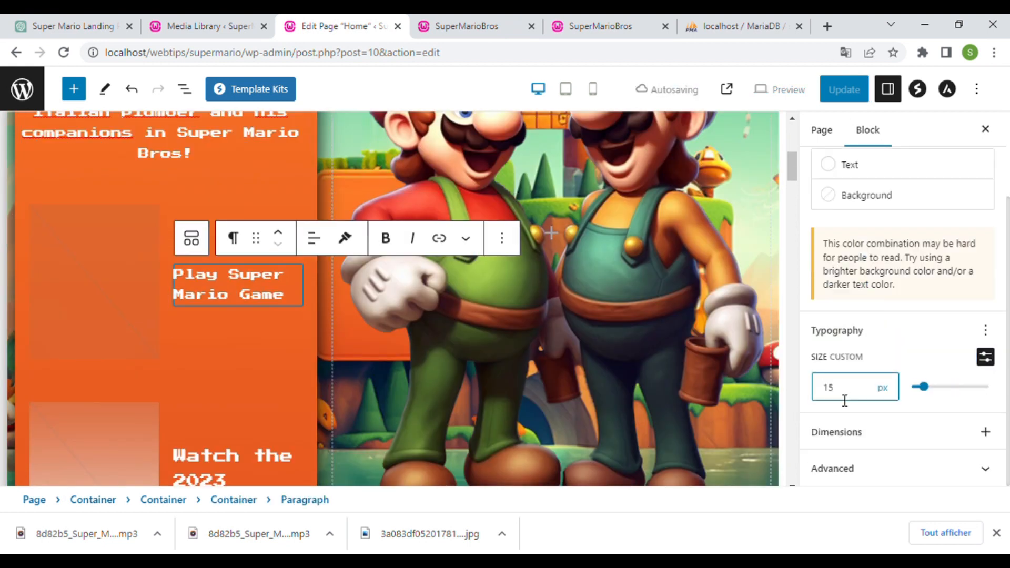
{"action": "scroll", "coordinate": [368, 399], "scroll_direction": "down", "scroll_amount": 1}
{"action": "left_click", "coordinate": [232, 406]}
{"action": "left_click", "coordinate": [985, 356]}
{"action": "left_click", "coordinate": [860, 384]}
{"action": "type", "text": "15"}
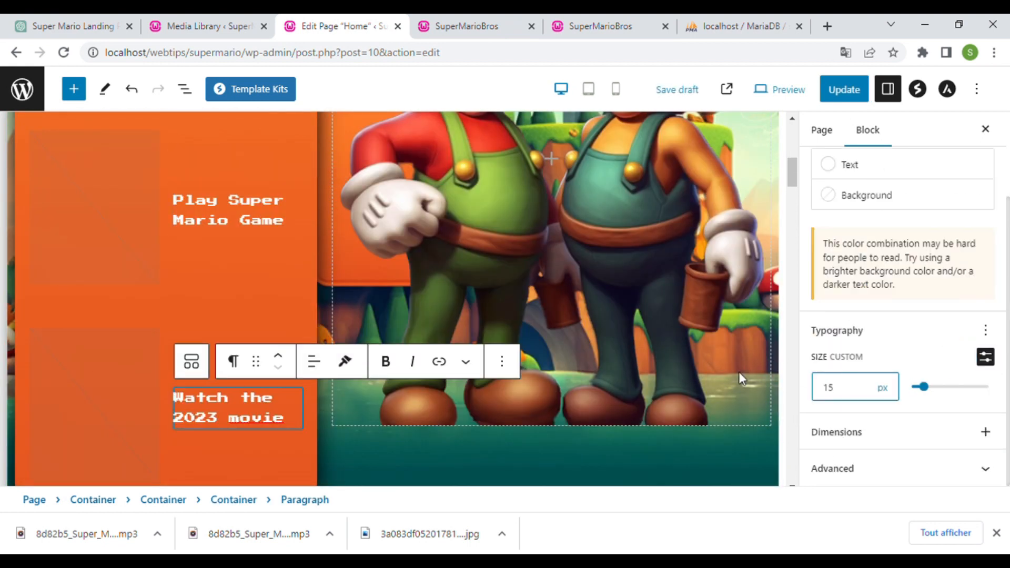
{"action": "left_click", "coordinate": [843, 89]}
{"action": "left_click", "coordinate": [487, 18]}
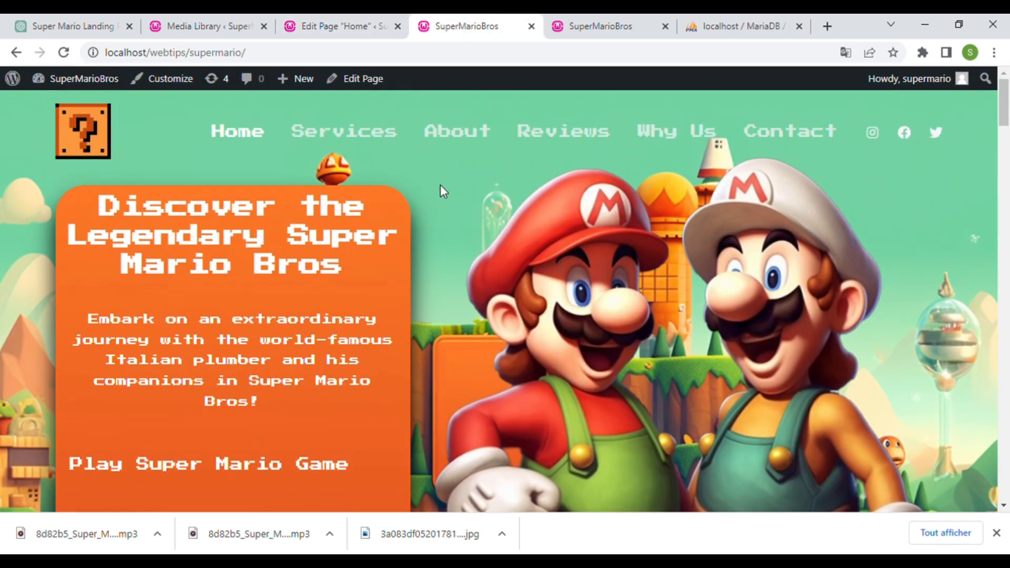
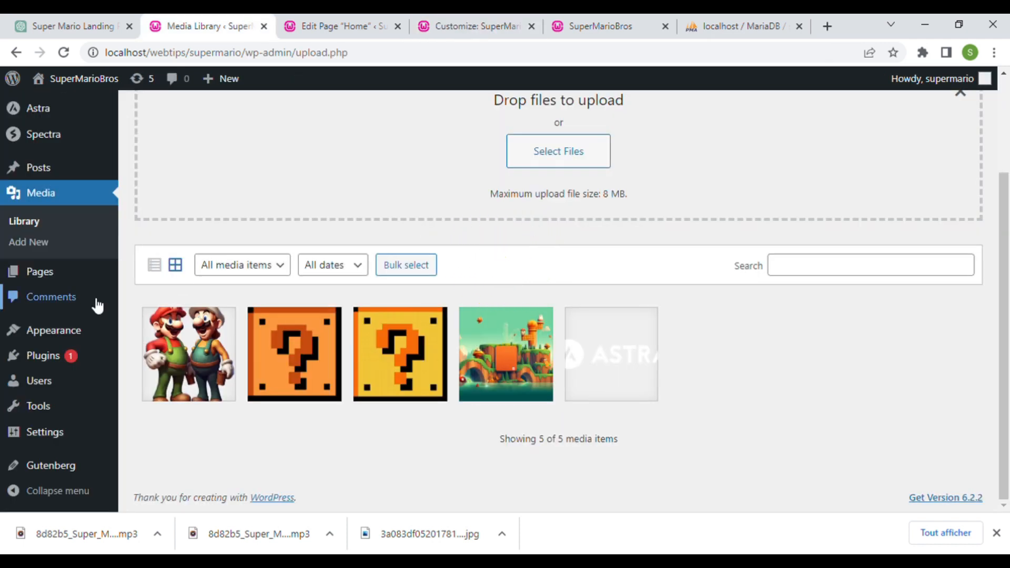
- In the menu editor, remove the Reviews item from the primary menu
{"action": "mouse_move", "coordinate": [52, 339]}
{"action": "left_click", "coordinate": [146, 394]}
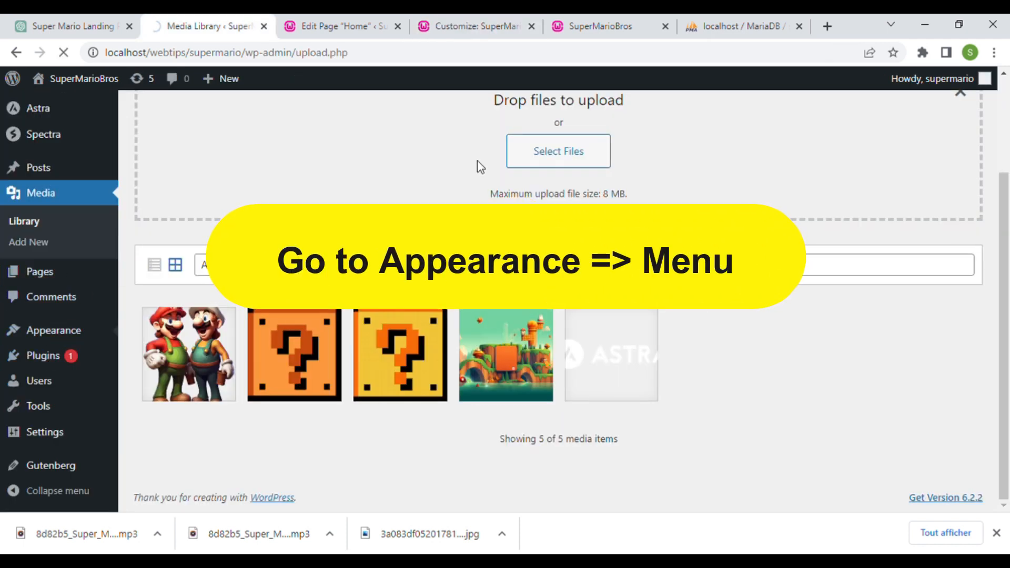
{"action": "scroll", "coordinate": [661, 294], "scroll_direction": "down", "scroll_amount": 4}
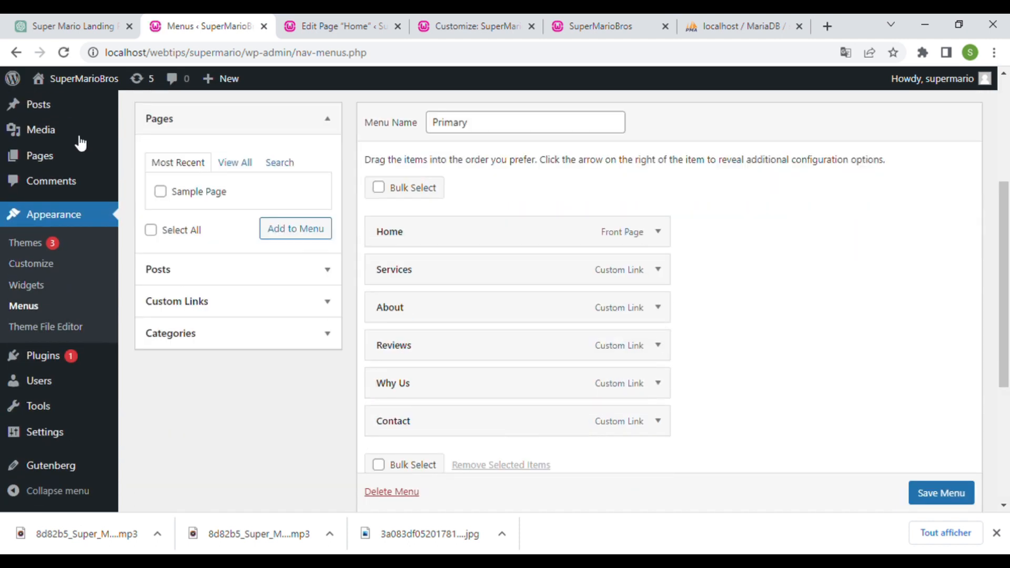
{"action": "left_click", "coordinate": [125, 21]}
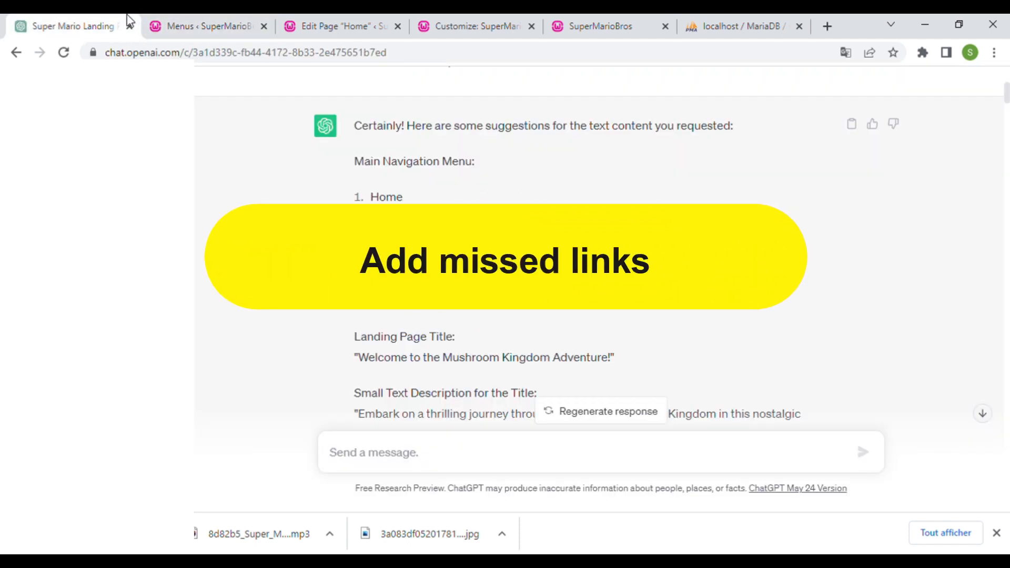
{"action": "left_click", "coordinate": [192, 24]}
{"action": "scroll", "coordinate": [678, 361], "scroll_direction": "down", "scroll_amount": 2}
{"action": "left_click", "coordinate": [657, 270]}
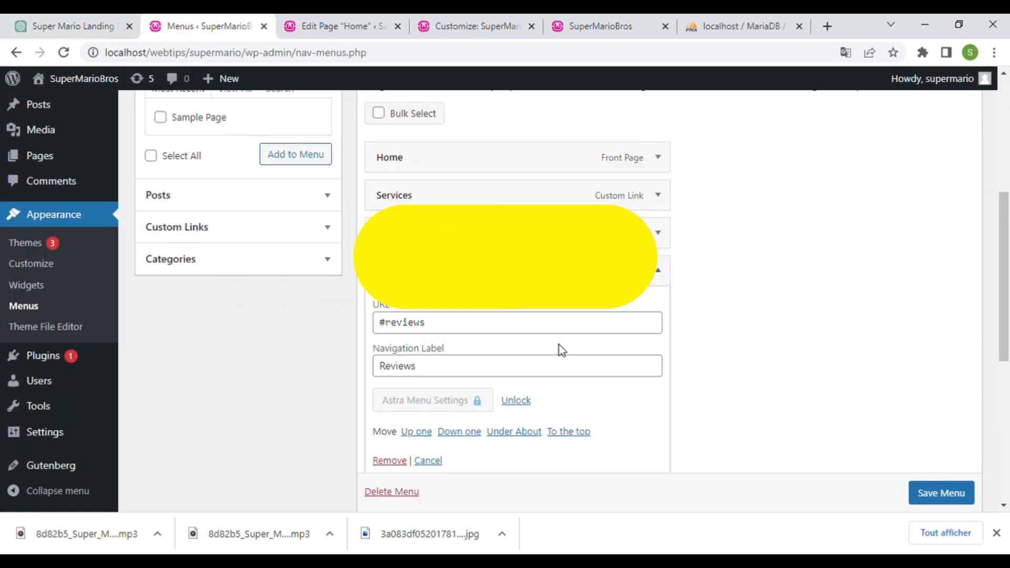
{"action": "left_click", "coordinate": [404, 460]}
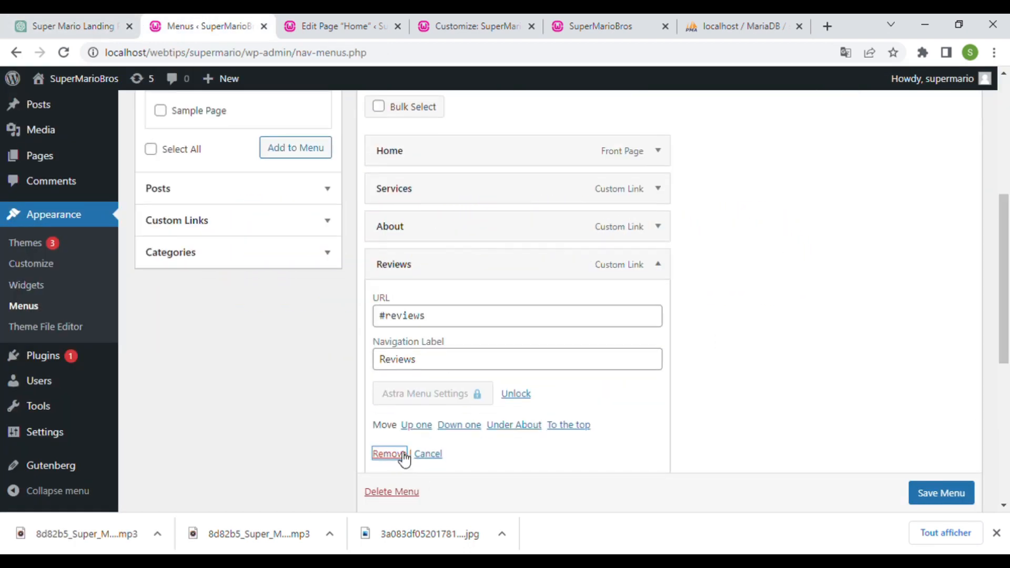
- Remove the Why Us and Services items from the menu
{"action": "left_click", "coordinate": [112, 17]}
{"action": "left_click", "coordinate": [196, 15]}
{"action": "left_click", "coordinate": [654, 265]}
{"action": "left_click", "coordinate": [388, 453]}
{"action": "left_click", "coordinate": [657, 188]}
{"action": "left_click", "coordinate": [405, 378]}
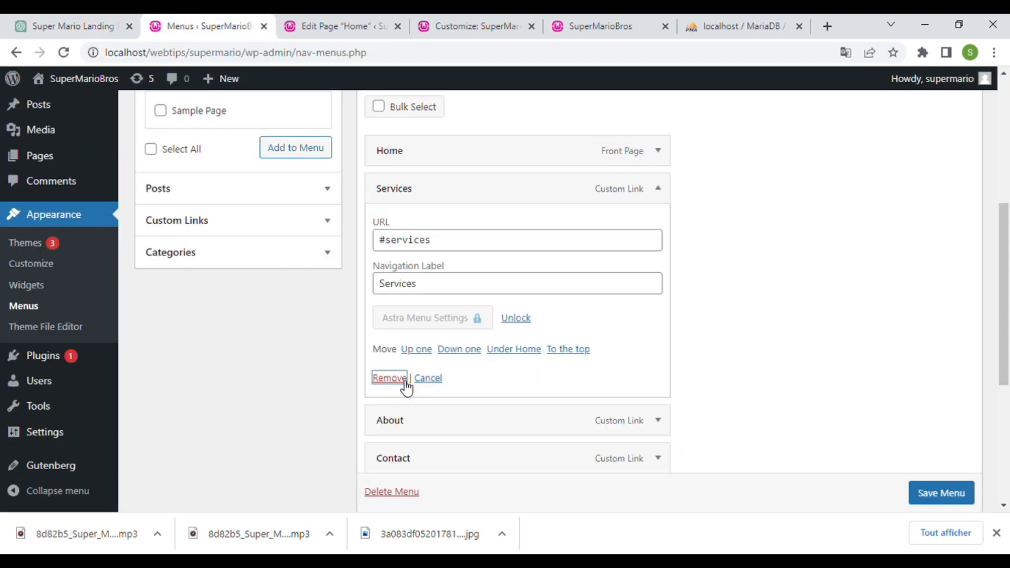
{"action": "left_click", "coordinate": [112, 23]}
{"action": "left_click", "coordinate": [200, 25]}
- Add a Games custom link and place it between About and Contact
{"action": "left_click", "coordinate": [242, 222]}
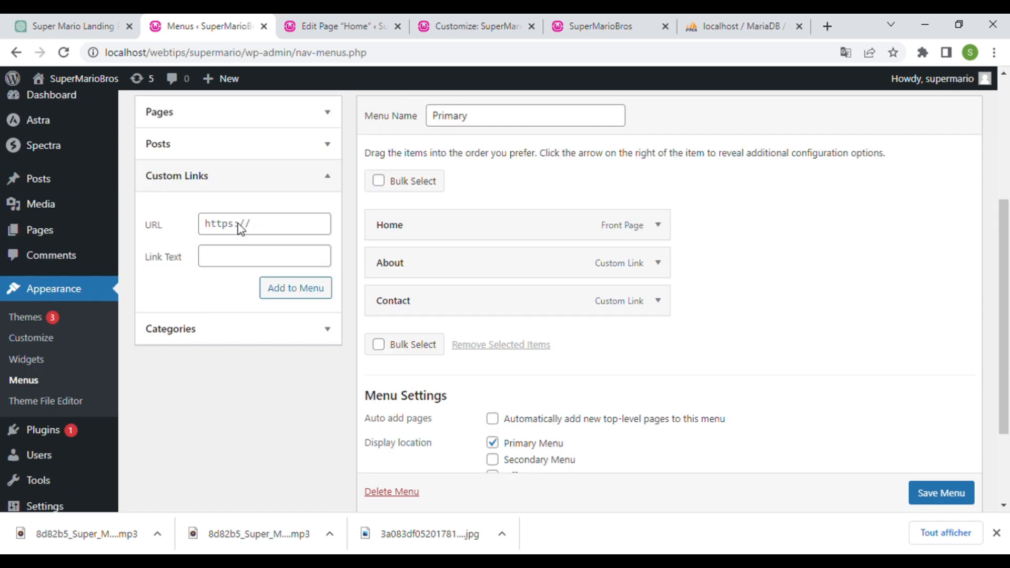
{"action": "left_click", "coordinate": [268, 261]}
{"action": "left_click", "coordinate": [312, 296]}
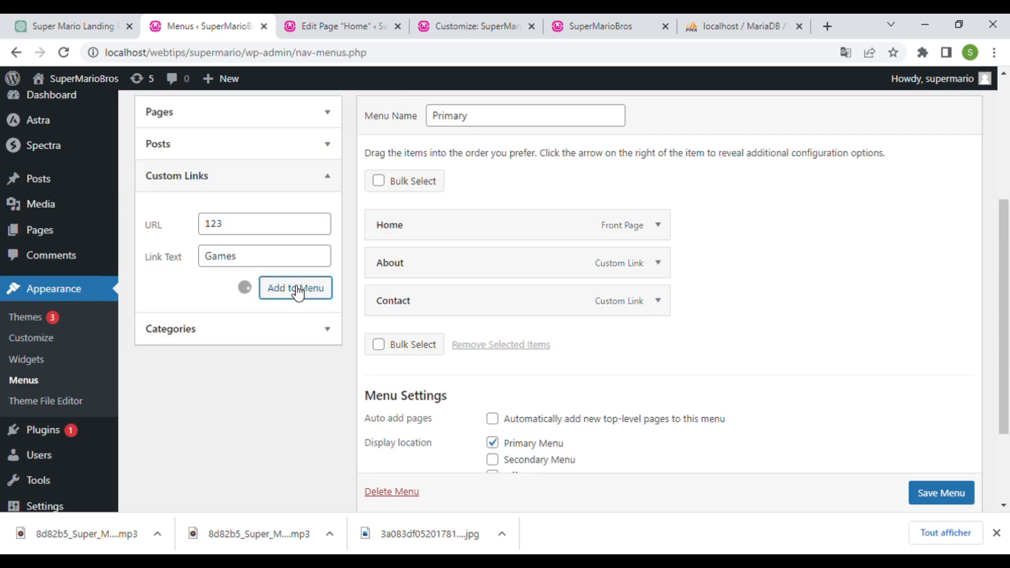
{"action": "left_click", "coordinate": [296, 289]}
{"action": "left_click_drag", "start_coordinate": [417, 340], "coordinate": [431, 268]}
{"action": "left_click", "coordinate": [79, 26]}
{"action": "left_click", "coordinate": [179, 25]}
{"action": "left_click_drag", "start_coordinate": [440, 339], "coordinate": [413, 302]}
- Add a Characters custom link with URL 123 just above Contact
{"action": "left_click", "coordinate": [251, 231]}
{"action": "type", "text": "123"}
{"action": "key", "text": "Tab"}
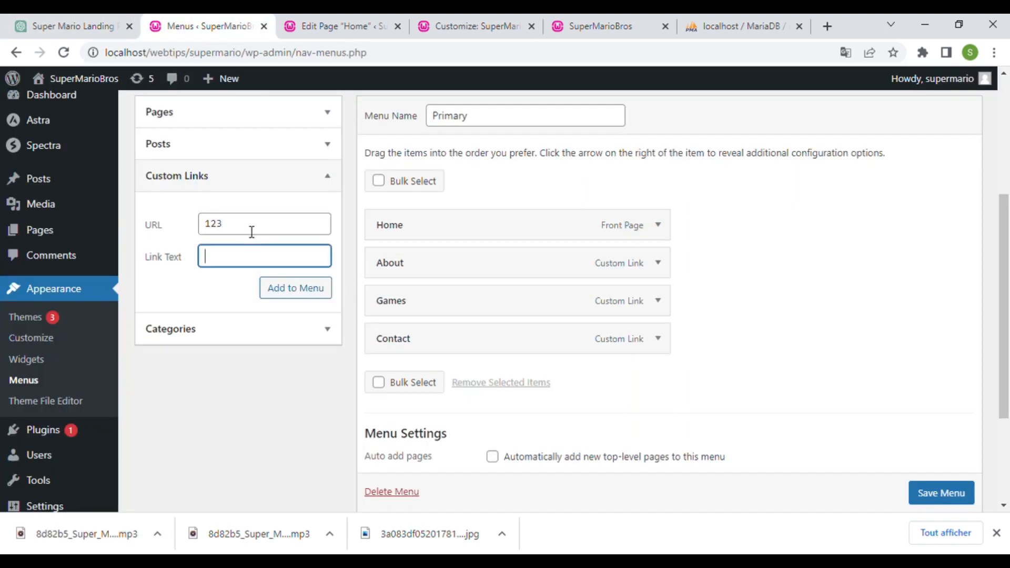
{"action": "type", "text": "Characters"}
{"action": "left_click", "coordinate": [291, 290]}
{"action": "left_click_drag", "start_coordinate": [413, 378], "coordinate": [413, 340]}
{"action": "left_click", "coordinate": [95, 23]}
{"action": "left_click", "coordinate": [205, 26]}
- Add a Gallery custom link above Contact, save the menu and view the live site
{"action": "left_click", "coordinate": [261, 231]}
{"action": "type", "text": "123"}
{"action": "key", "text": "Tab"}
{"action": "type", "text": "Gallery"}
{"action": "left_click", "coordinate": [293, 297]}
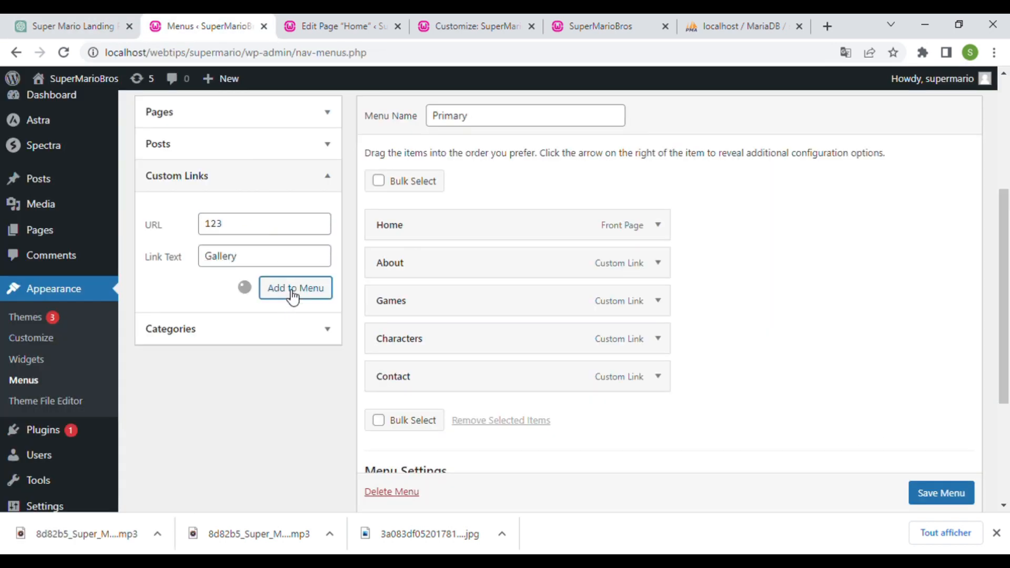
{"action": "left_click_drag", "start_coordinate": [463, 415], "coordinate": [447, 375]}
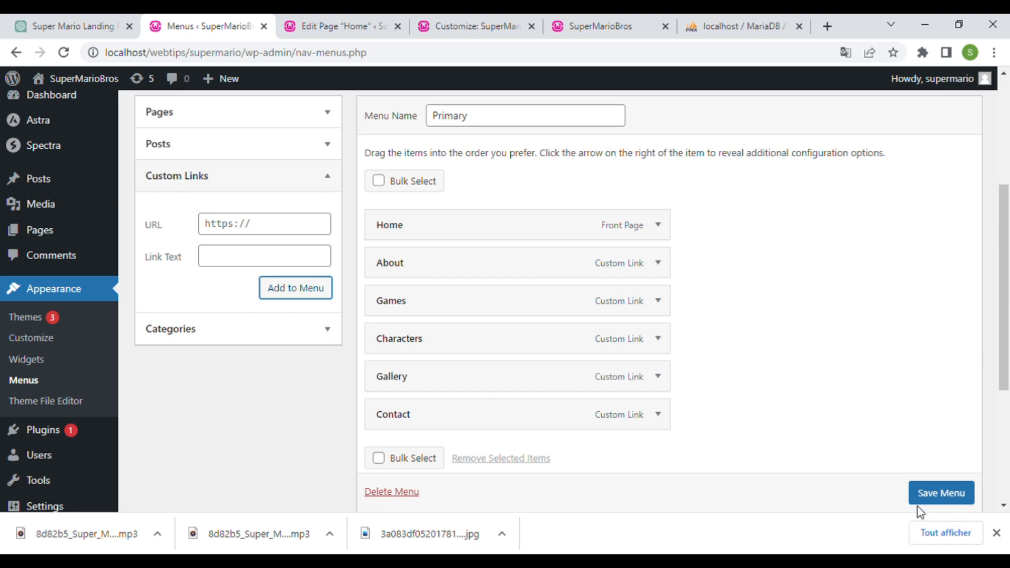
{"action": "left_click", "coordinate": [920, 496]}
{"action": "left_click", "coordinate": [600, 26]}
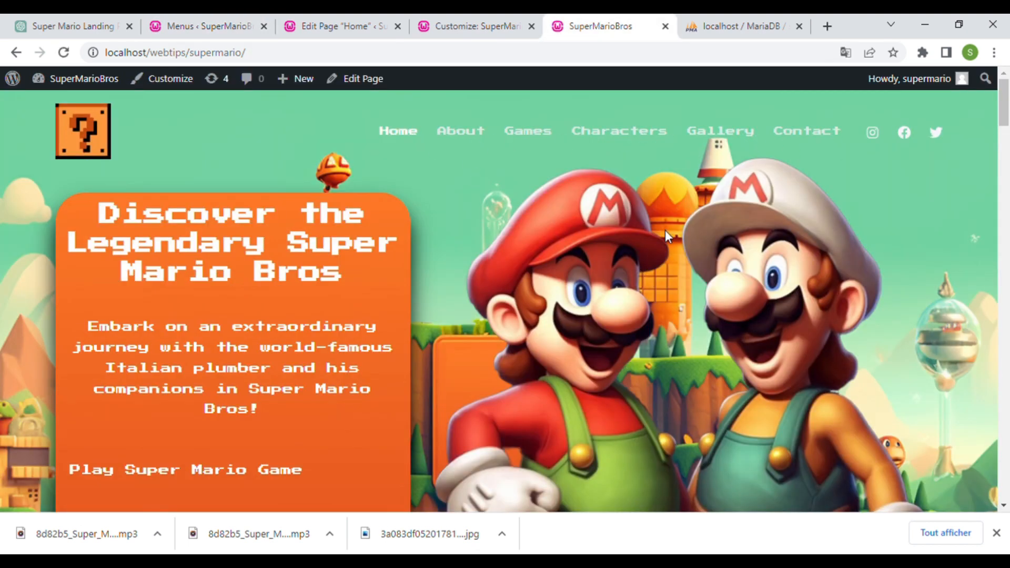
- Set the primary menu's Menu Hover Style to Zoom In and publish
{"action": "left_click", "coordinate": [476, 26]}
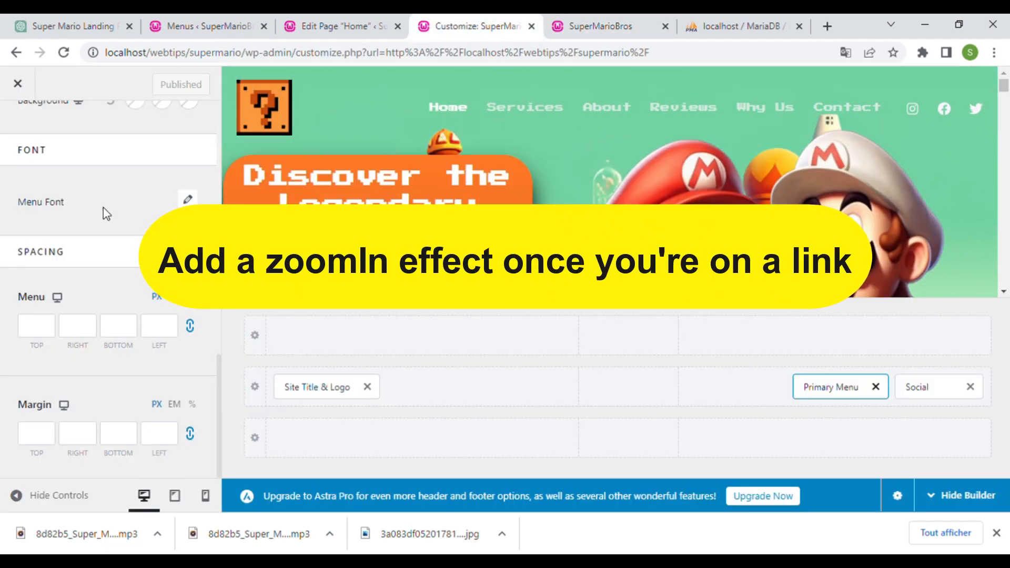
{"action": "scroll", "coordinate": [95, 237], "scroll_direction": "up", "scroll_amount": 10}
{"action": "left_click", "coordinate": [83, 282]}
{"action": "left_click", "coordinate": [166, 93]}
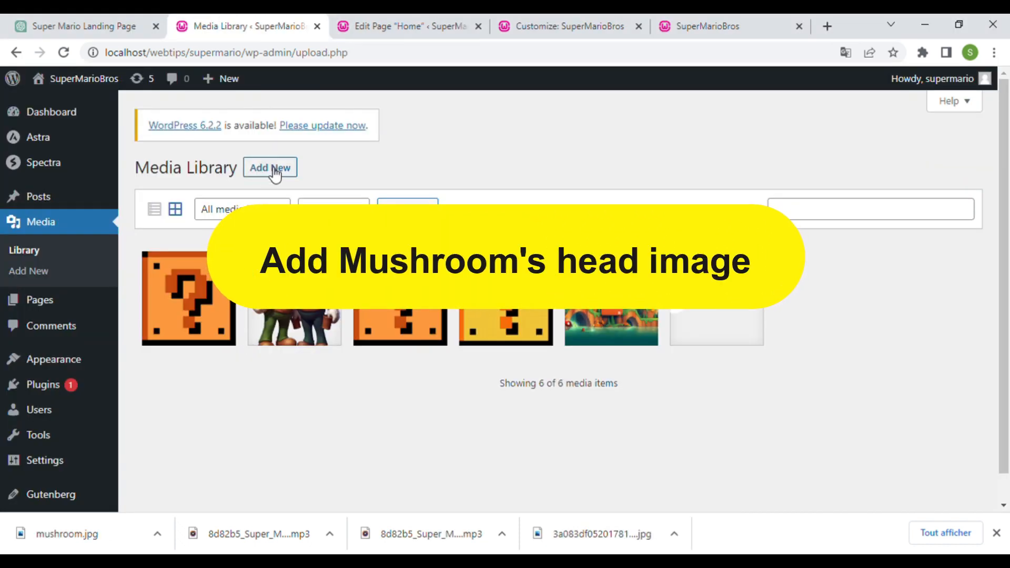
- Upload the mushroom image and insert it beside Play Super Mario Game
{"action": "left_click", "coordinate": [273, 170]}
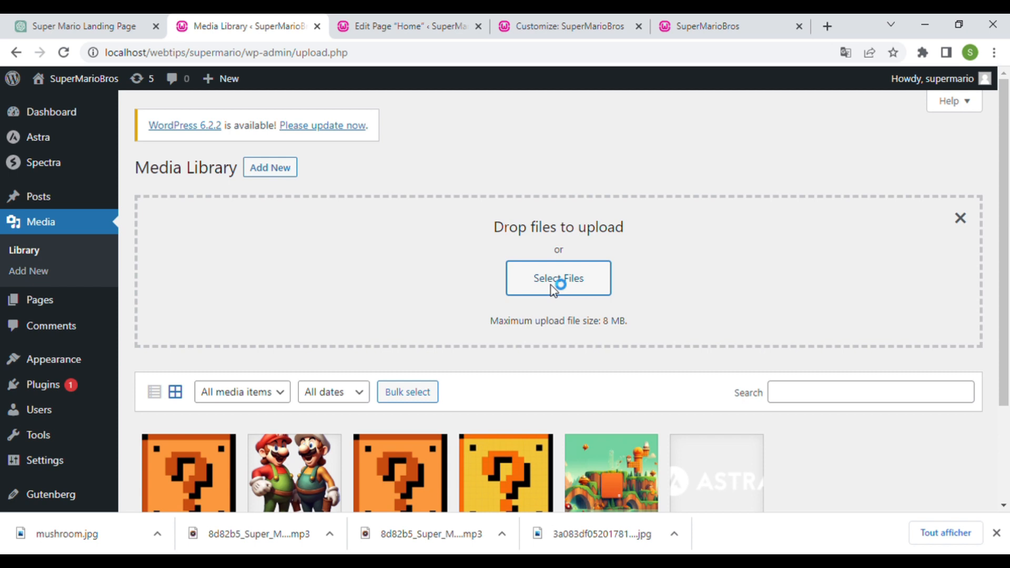
{"action": "left_click", "coordinate": [550, 285]}
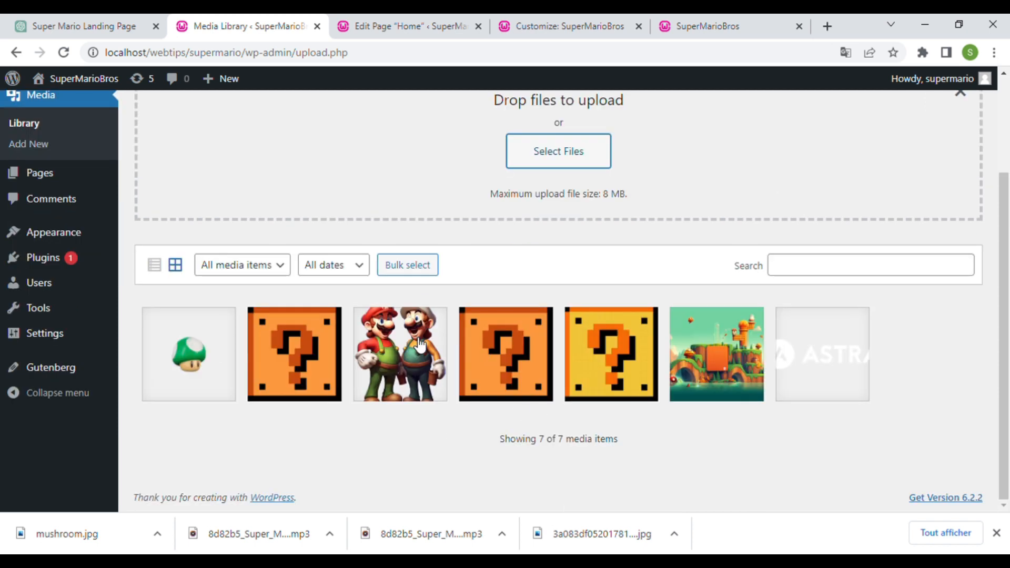
{"action": "left_click", "coordinate": [410, 21]}
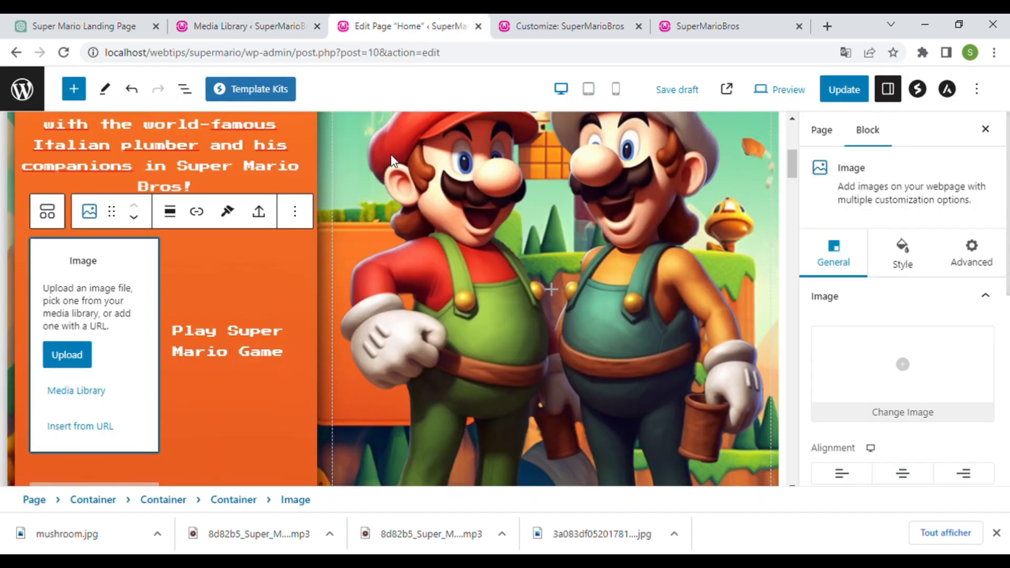
{"action": "scroll", "coordinate": [184, 320], "scroll_direction": "down", "scroll_amount": 3}
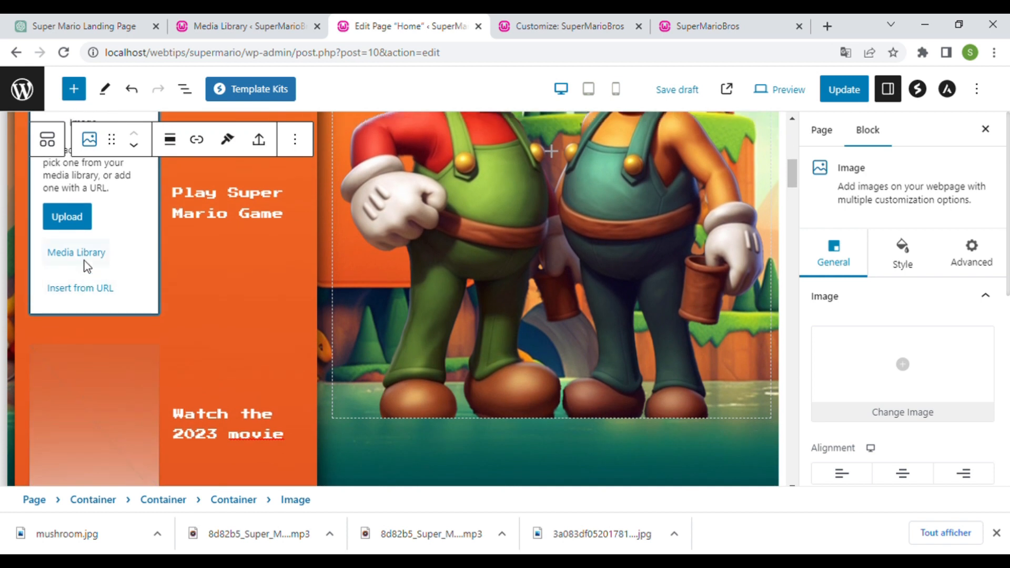
{"action": "scroll", "coordinate": [88, 264], "scroll_direction": "up", "scroll_amount": 2}
{"action": "left_click", "coordinate": [85, 322]}
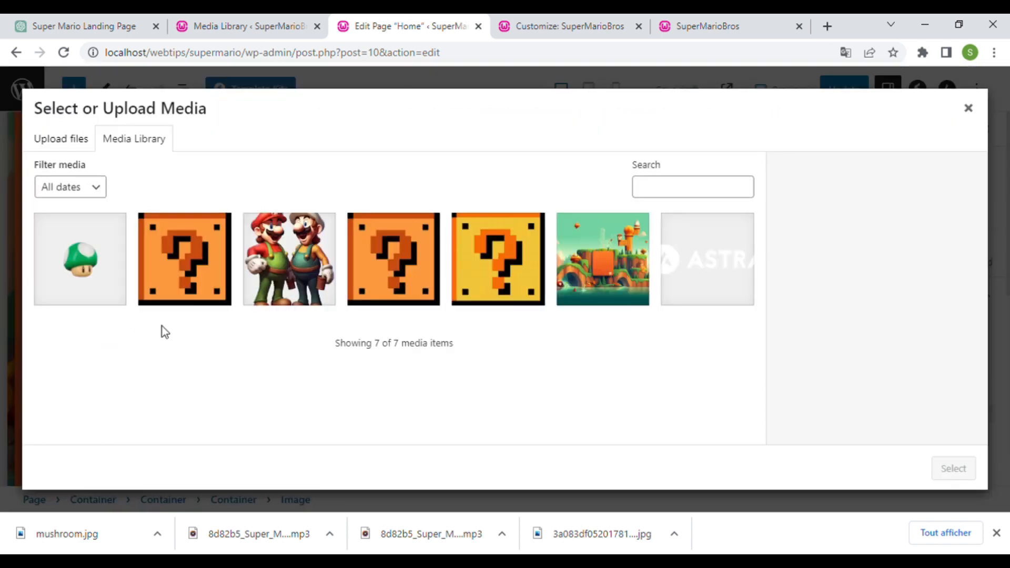
{"action": "left_click", "coordinate": [95, 286]}
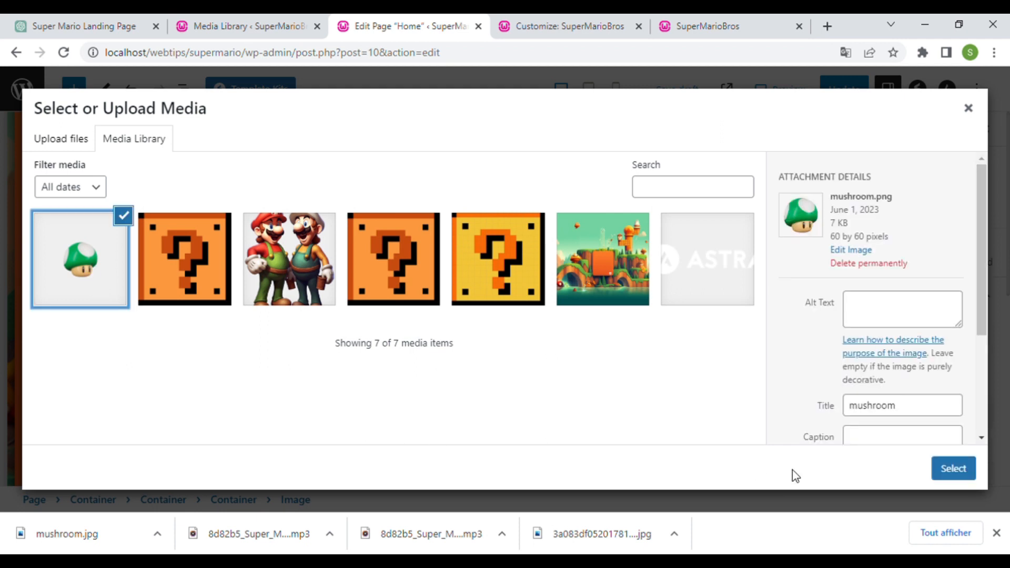
{"action": "left_click", "coordinate": [971, 474]}
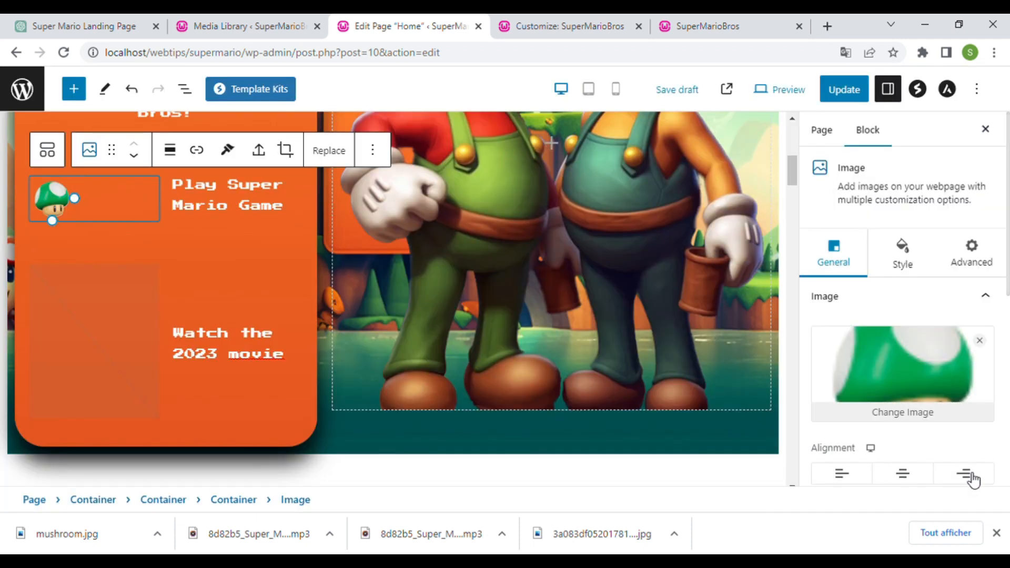
- Insert the mushroom beside Watch the 2023 movie, update the page and view it live
{"action": "scroll", "coordinate": [156, 276], "scroll_direction": "up", "scroll_amount": 1}
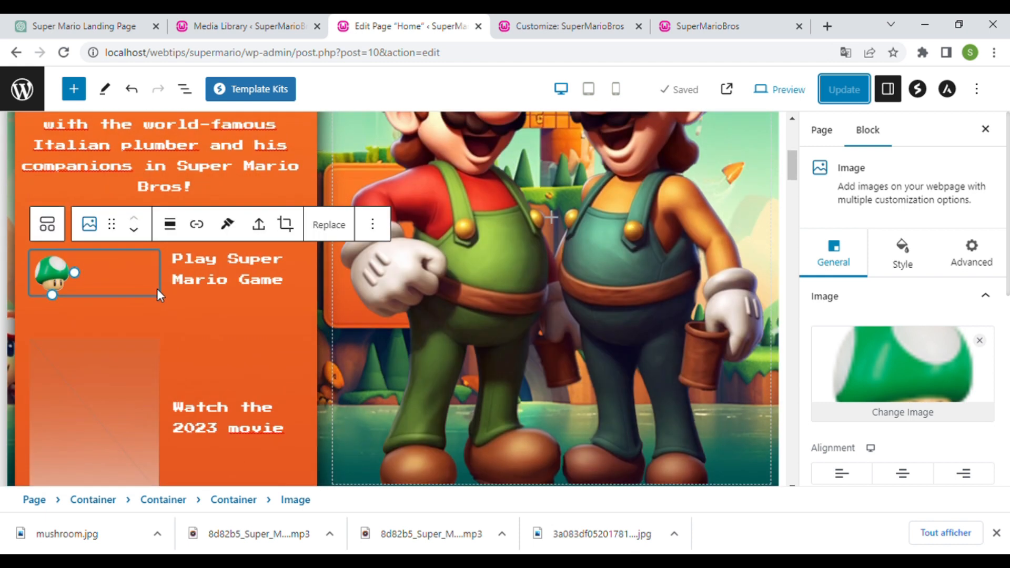
{"action": "left_click", "coordinate": [115, 393]}
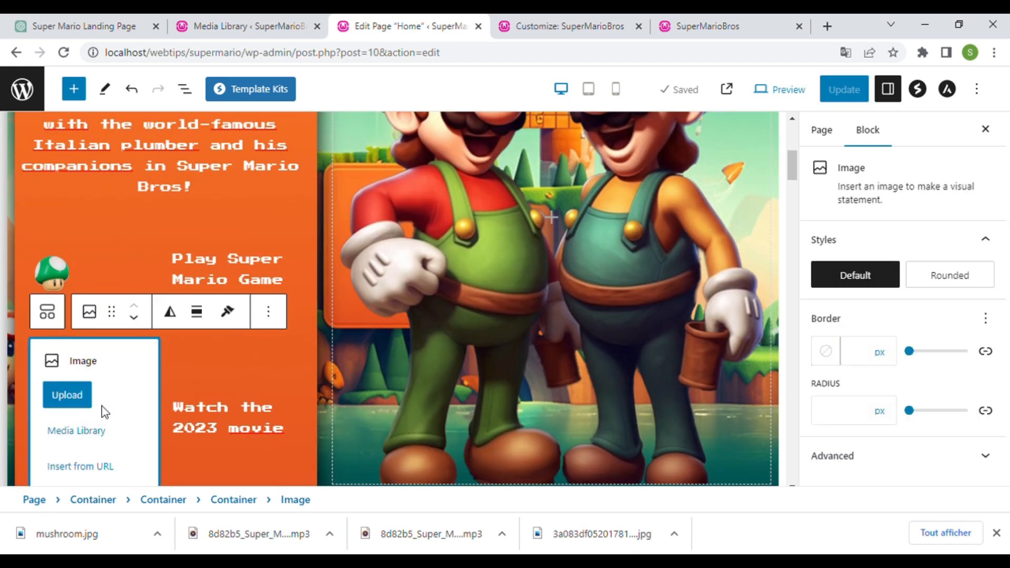
{"action": "left_click", "coordinate": [79, 430]}
{"action": "left_click", "coordinate": [121, 283]}
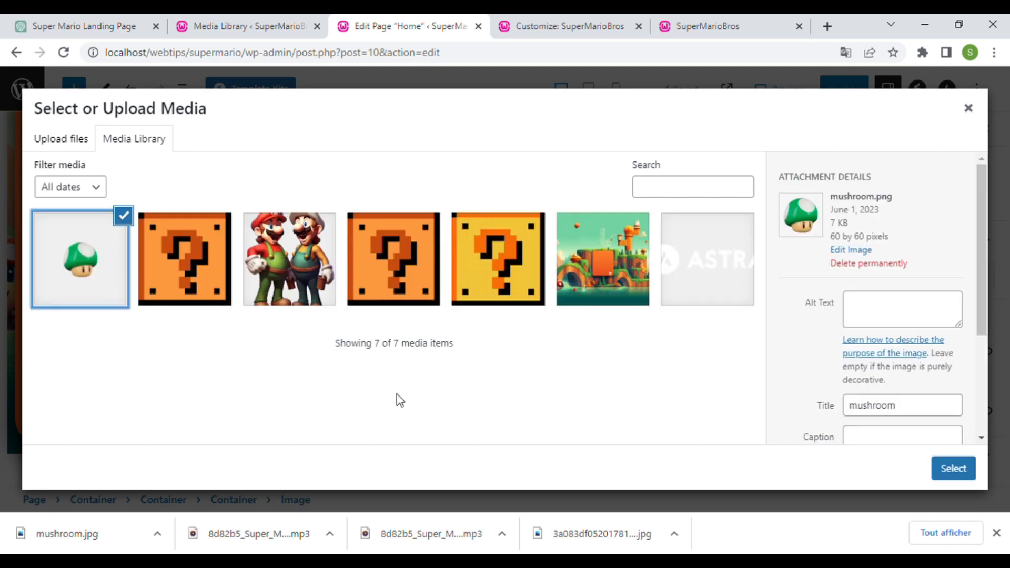
{"action": "left_click", "coordinate": [952, 469]}
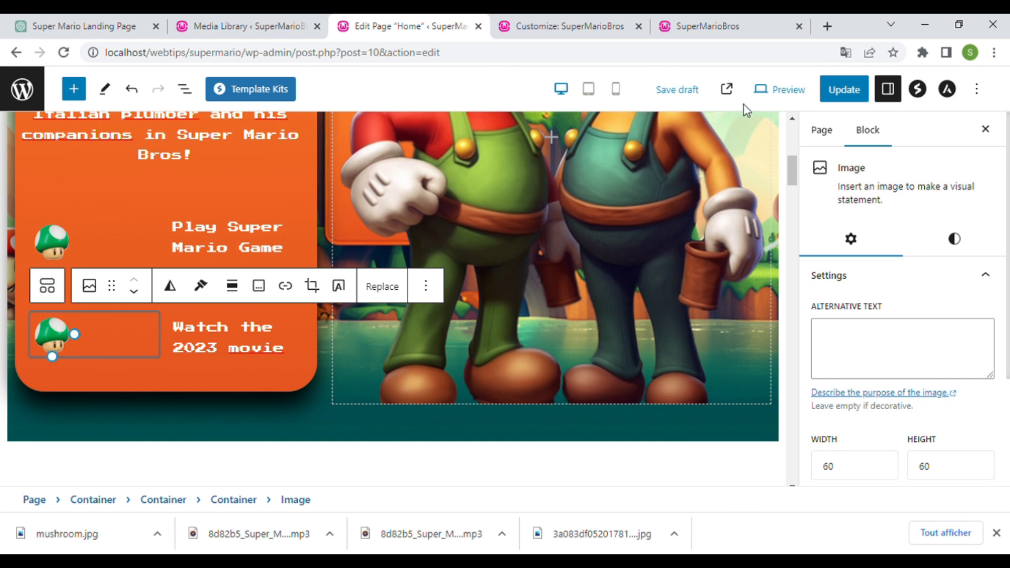
{"action": "left_click", "coordinate": [843, 89]}
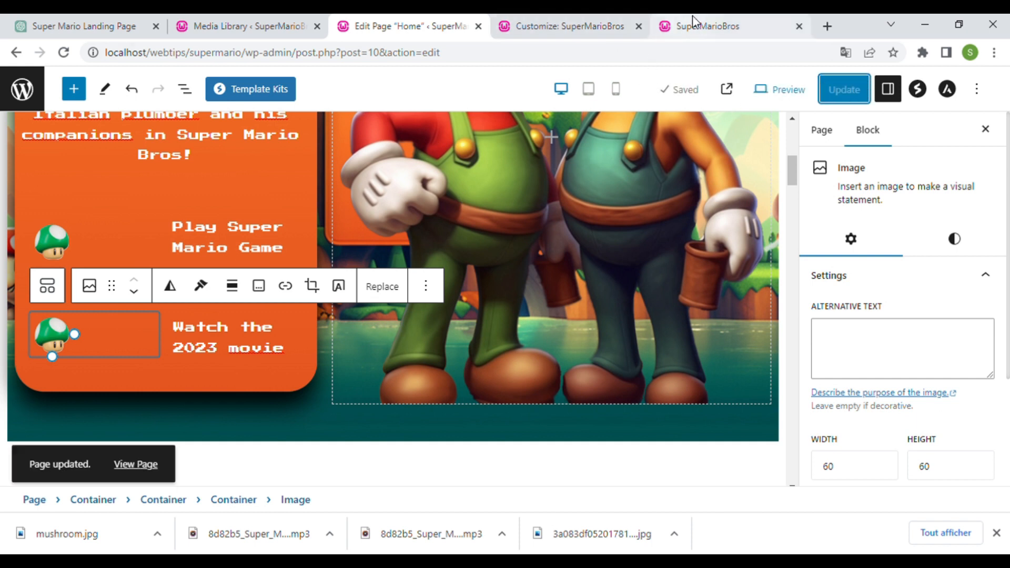
{"action": "left_click", "coordinate": [693, 24]}
{"action": "scroll", "coordinate": [357, 344], "scroll_direction": "down", "scroll_amount": 4}
- Give the first mushroom image the HTML anchor img-play, then select the second image's anchor field
{"action": "scroll", "coordinate": [175, 305], "scroll_direction": "up", "scroll_amount": 3}
{"action": "scroll", "coordinate": [234, 351], "scroll_direction": "down", "scroll_amount": 1}
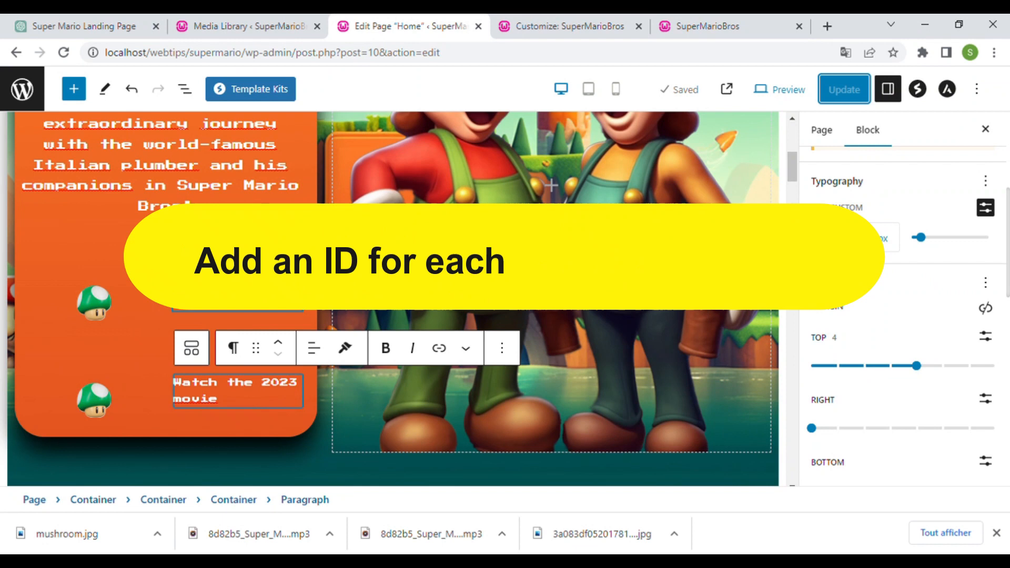
{"action": "left_click", "coordinate": [973, 145]}
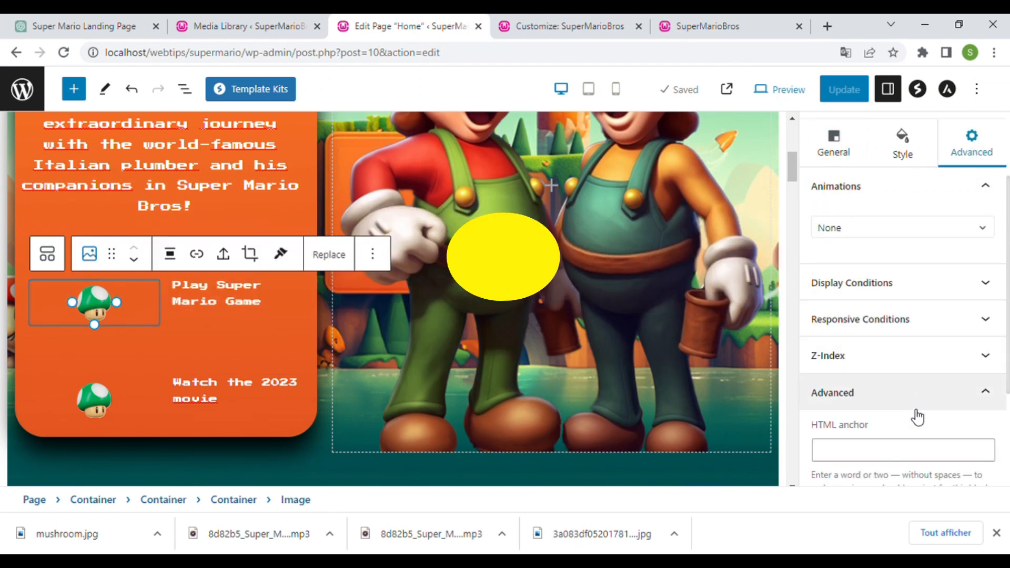
{"action": "scroll", "coordinate": [915, 413], "scroll_direction": "down", "scroll_amount": 3}
{"action": "left_click", "coordinate": [903, 310]}
{"action": "type", "text": "img-play"}
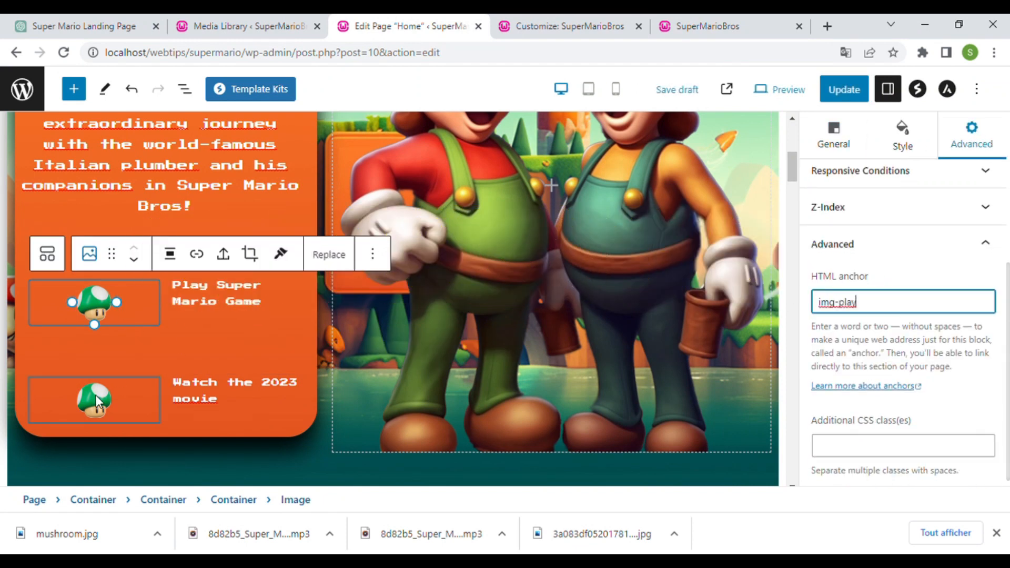
{"action": "left_click", "coordinate": [97, 403]}
{"action": "left_click", "coordinate": [891, 301]}
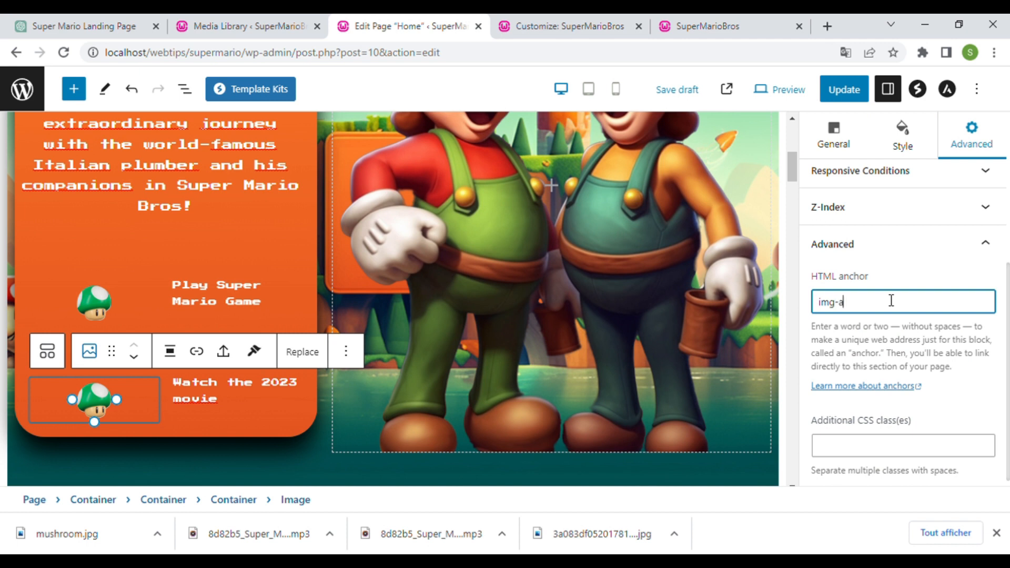
- Give the two paragraphs the HTML anchors play and watch and update the page
{"action": "left_click", "coordinate": [246, 305]}
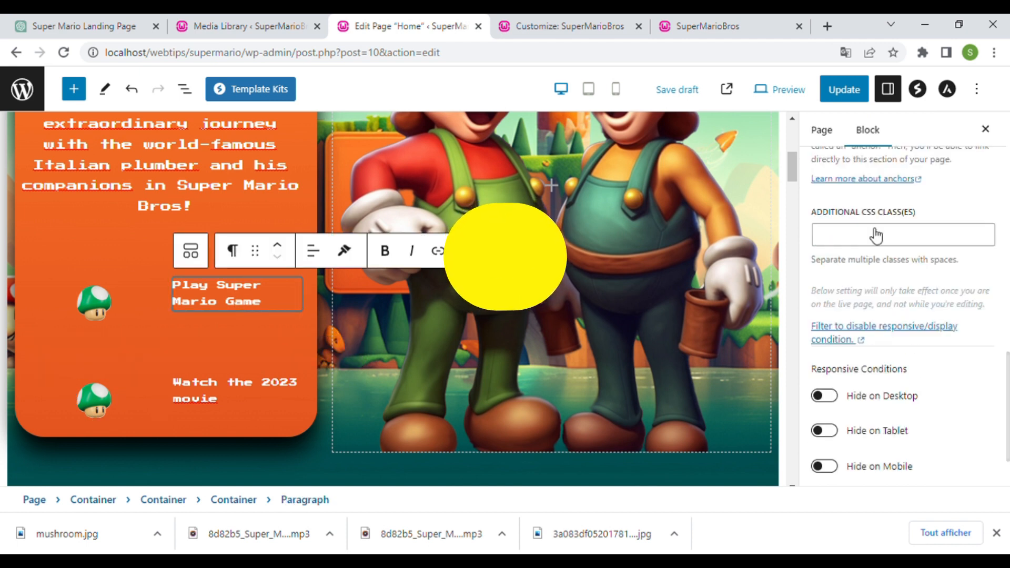
{"action": "scroll", "coordinate": [873, 232], "scroll_direction": "up", "scroll_amount": 4}
{"action": "left_click", "coordinate": [882, 343]}
{"action": "type", "text": "play"}
{"action": "left_click", "coordinate": [273, 394]}
{"action": "left_click", "coordinate": [903, 343]}
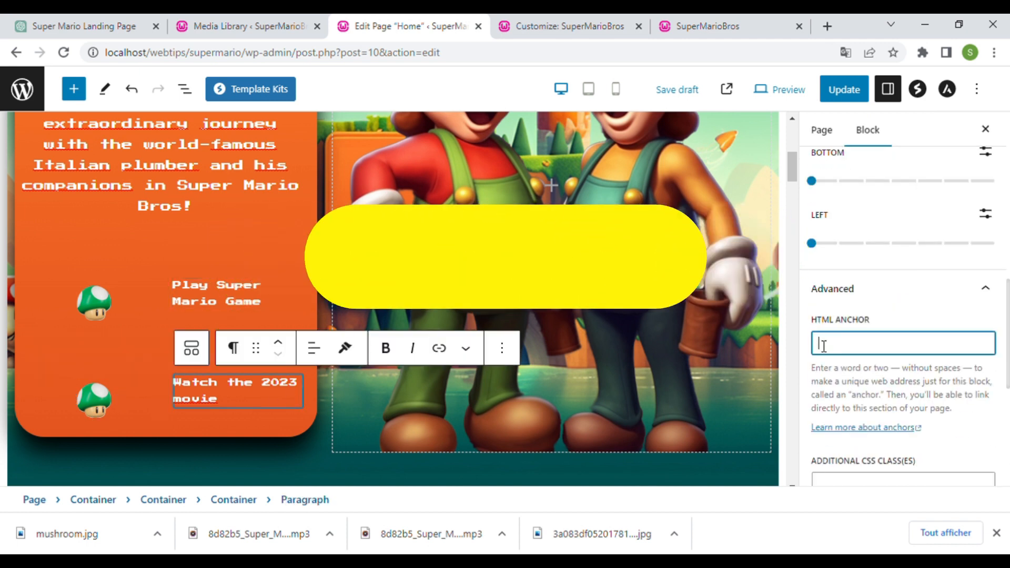
{"action": "type", "text": "watch"}
{"action": "left_click", "coordinate": [843, 90]}
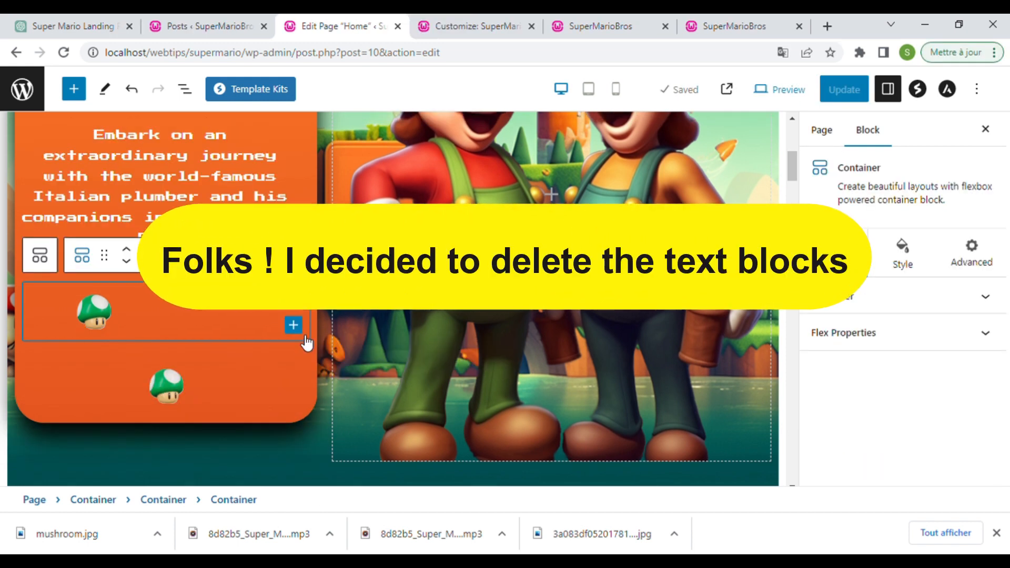
- Insert a Buttons block into the mushroom container
{"action": "left_click", "coordinate": [294, 325]}
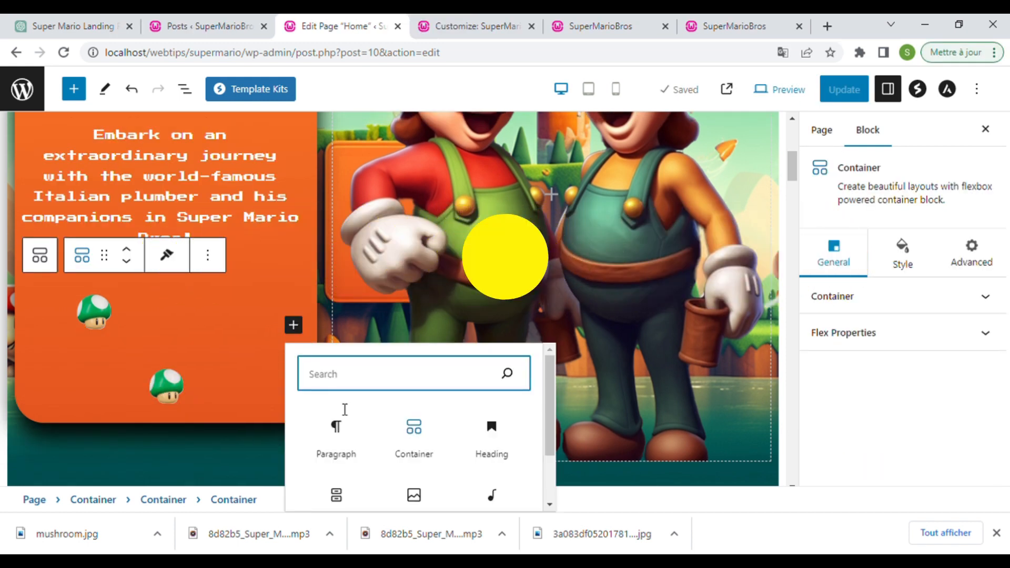
{"action": "scroll", "coordinate": [416, 447], "scroll_direction": "down", "scroll_amount": 2}
{"action": "left_click", "coordinate": [357, 450]}
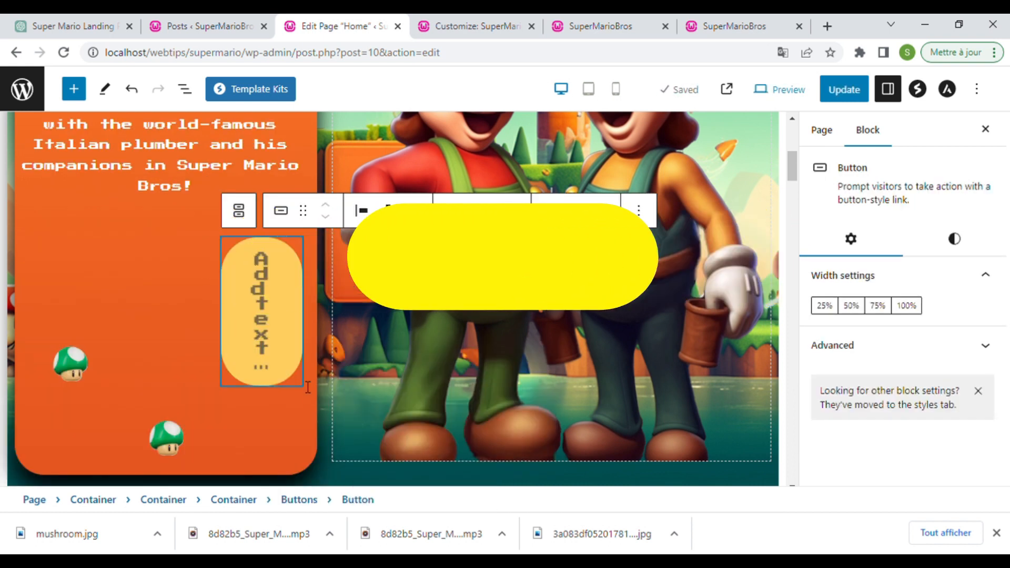
{"action": "scroll", "coordinate": [300, 387], "scroll_direction": "down", "scroll_amount": 1}
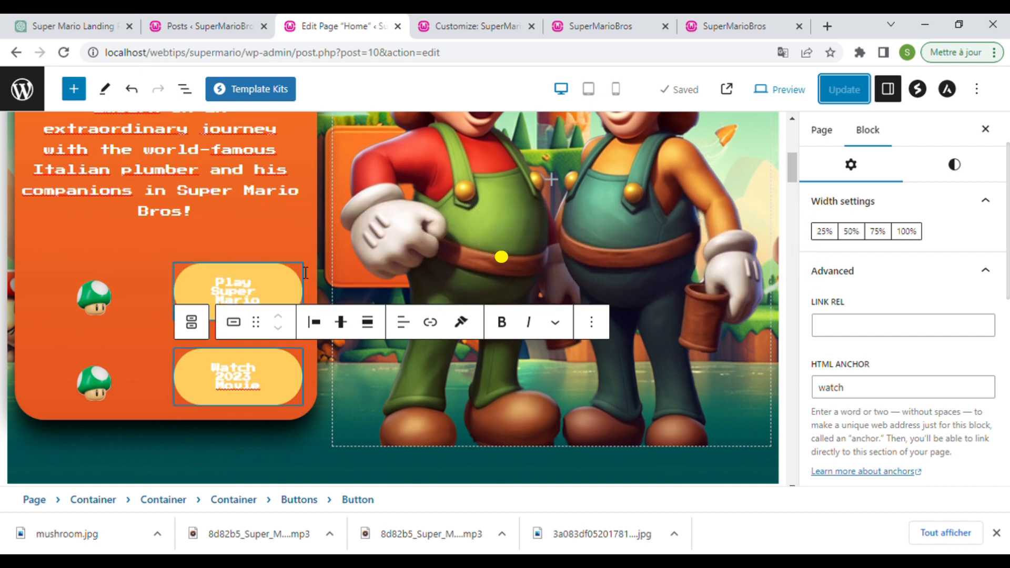
- Check the play and watch HTML anchors on the Play and Watch 2023 Movie buttons
{"action": "left_click", "coordinate": [238, 290]}
{"action": "left_click_drag", "start_coordinate": [841, 387], "coordinate": [793, 404]}
{"action": "left_click", "coordinate": [280, 383]}
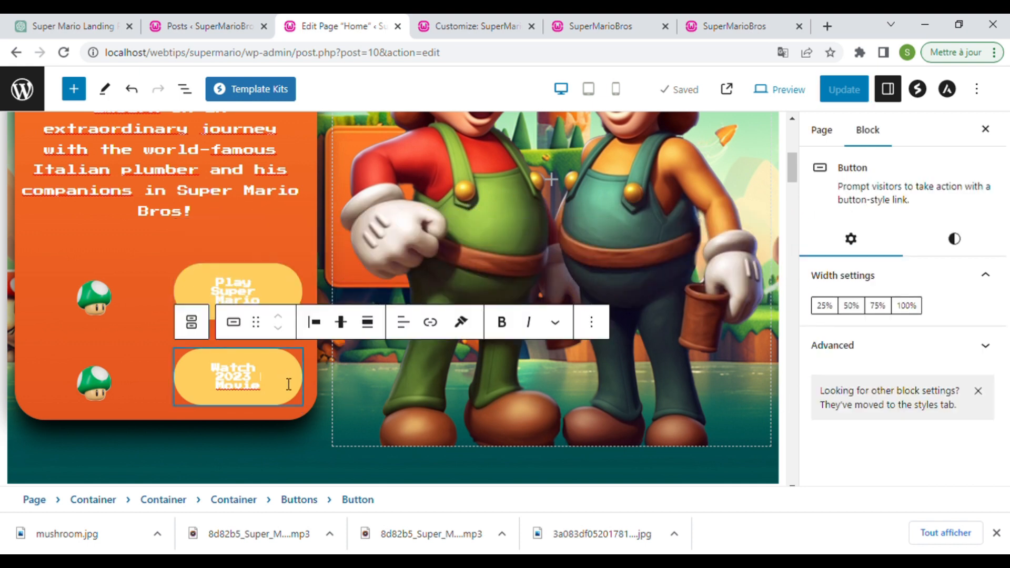
{"action": "left_click", "coordinate": [846, 346]}
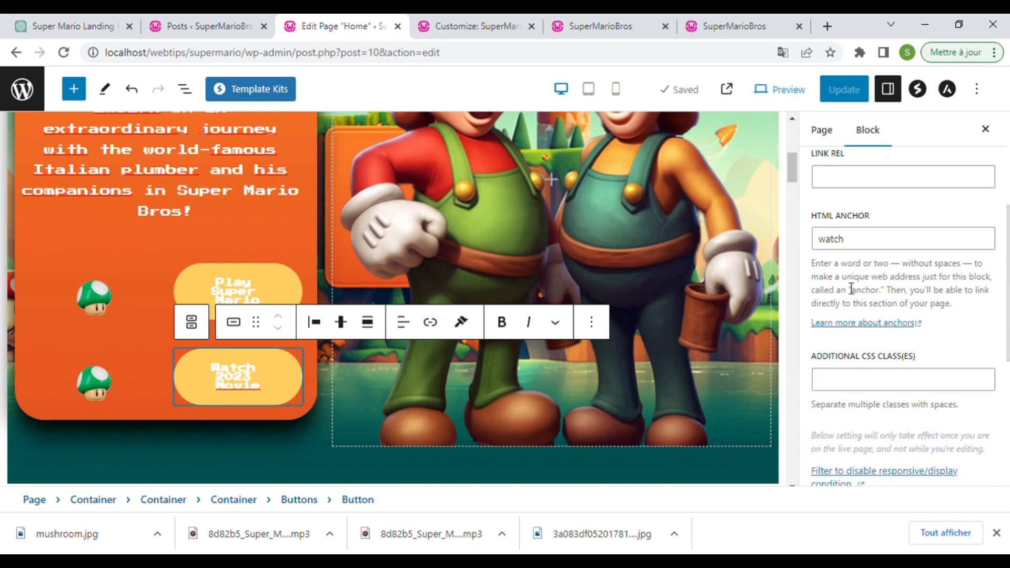
{"action": "left_click_drag", "start_coordinate": [854, 248], "coordinate": [807, 242]}
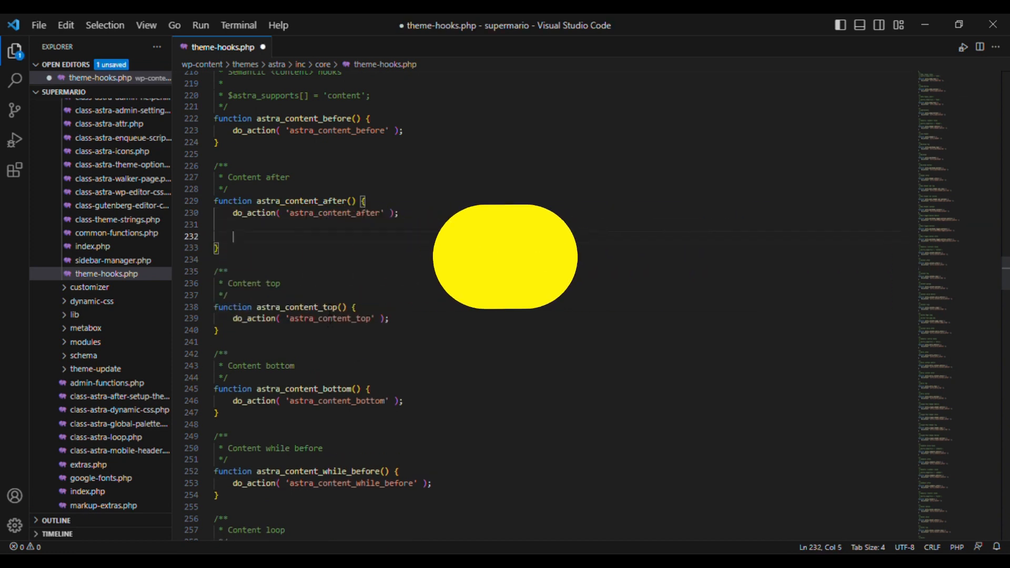
- Paste the JavaScript echo block into astra_content_after and indent the script body
{"action": "key", "text": "ctrl+v"}
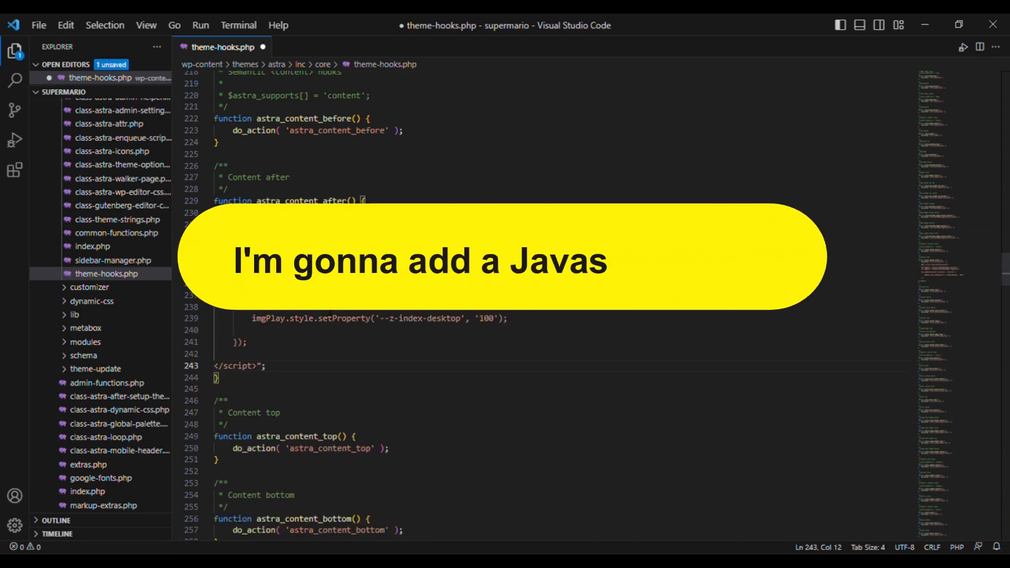
{"action": "key", "text": "Return"}
{"action": "key", "text": "Up"}
{"action": "key", "text": "Tab"}
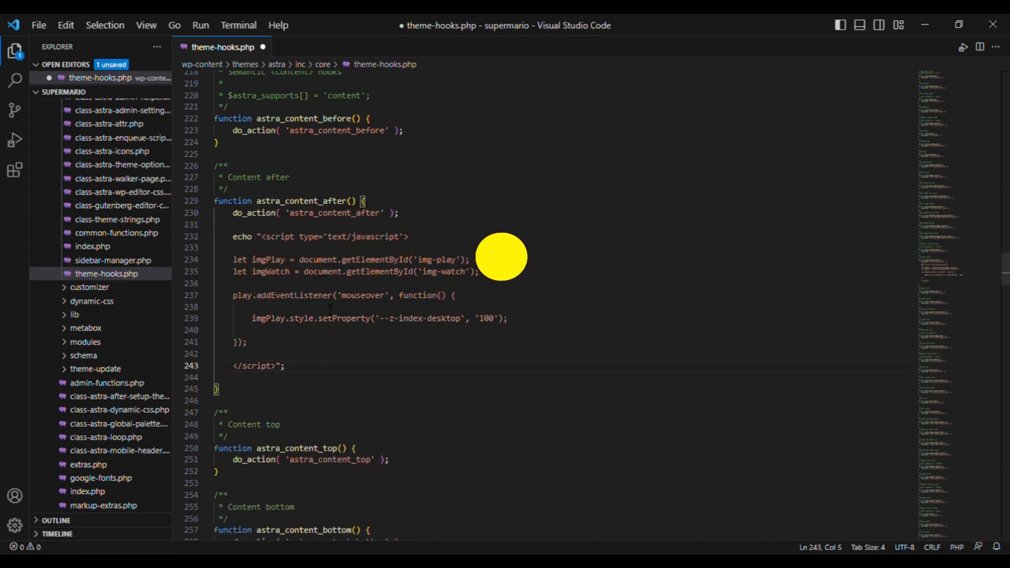
{"action": "left_click_drag", "start_coordinate": [252, 342], "coordinate": [214, 259]}
{"action": "key", "text": "Tab"}
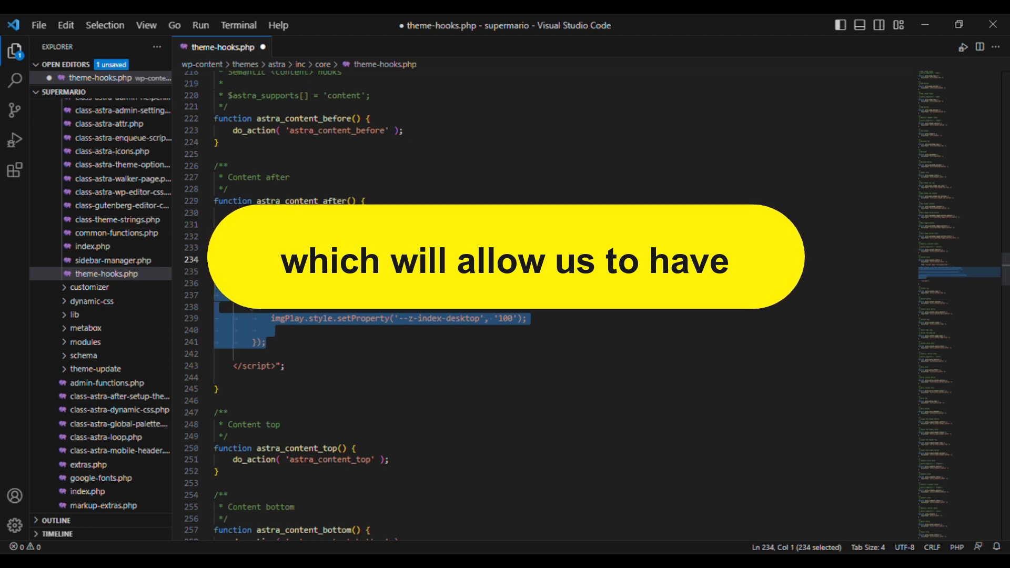
- Add a play variable using document.getElementById('play') below the image variables
{"action": "left_click", "coordinate": [328, 271]}
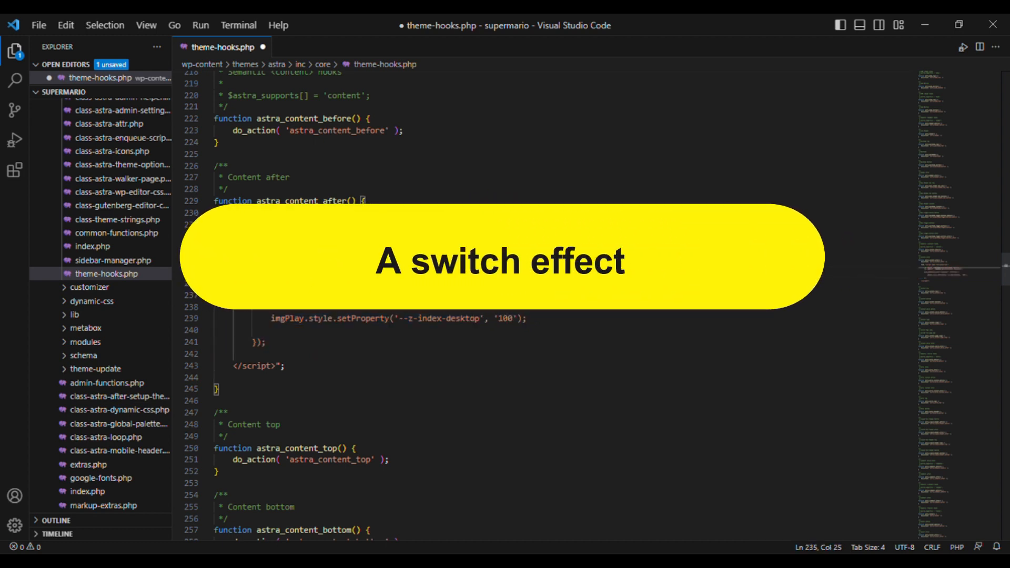
{"action": "left_click", "coordinate": [514, 279]}
{"action": "key", "text": "Return"}
{"action": "key", "text": "Return"}
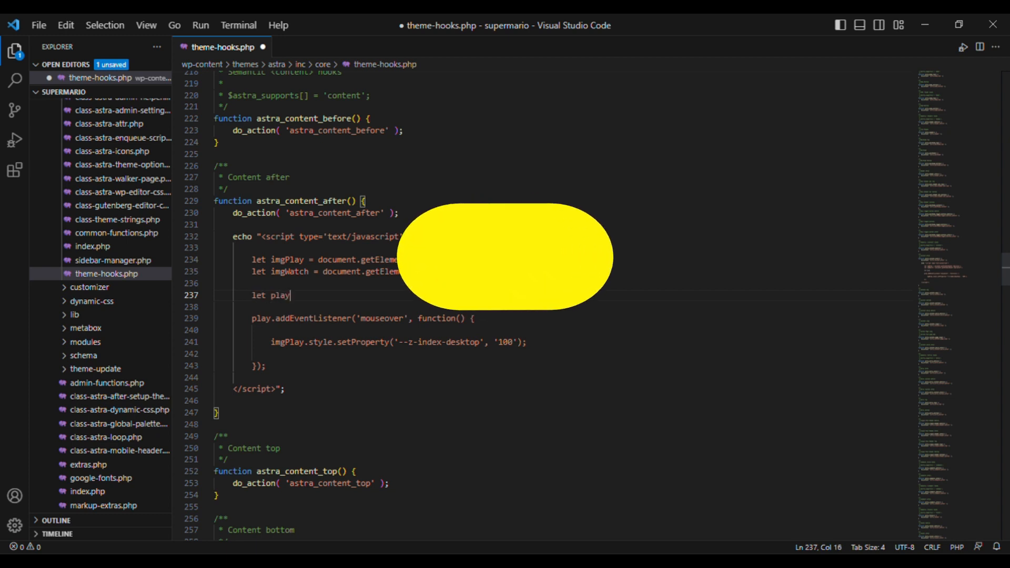
{"action": "left_click", "coordinate": [513, 280]}
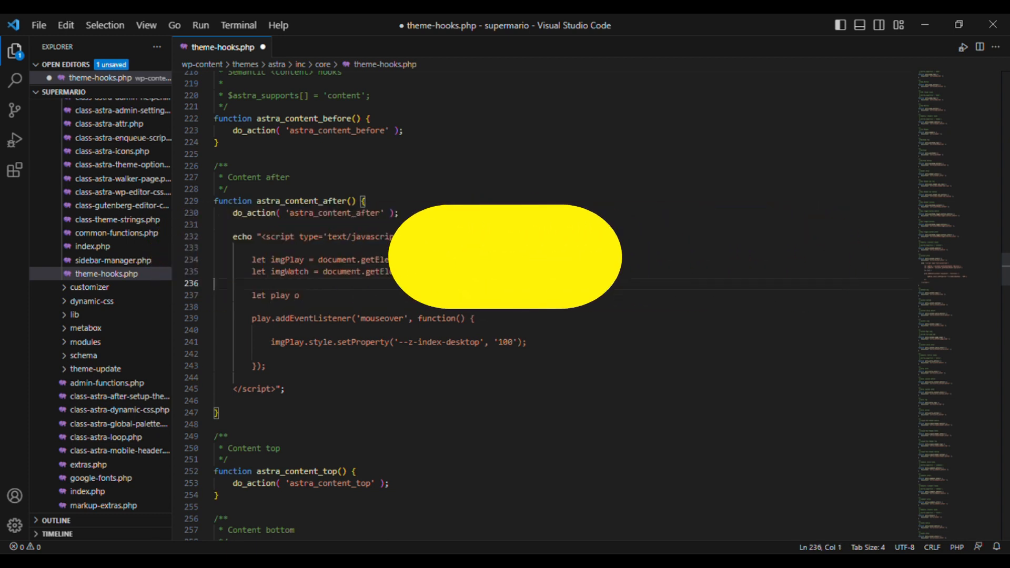
{"action": "left_click_drag", "start_coordinate": [318, 259], "coordinate": [474, 259]}
{"action": "key", "text": "ctrl+c"}
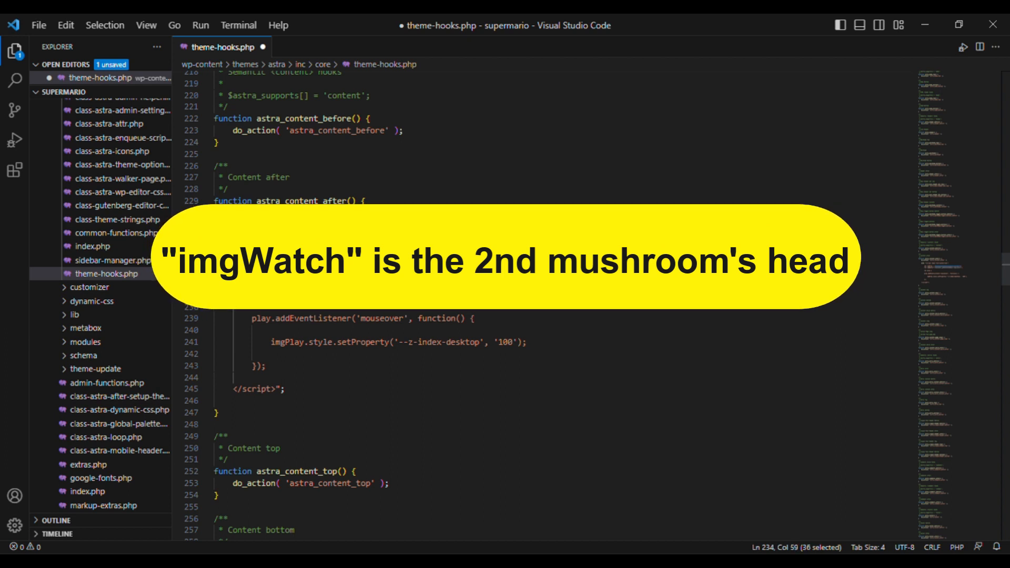
{"action": "key", "text": "Down"}
{"action": "key", "text": "Down"}
{"action": "key", "text": "Down"}
{"action": "key", "text": "End"}
{"action": "key", "text": "ctrl+v"}
{"action": "type", "text": "');"}
{"action": "left_click", "coordinate": [303, 295]}
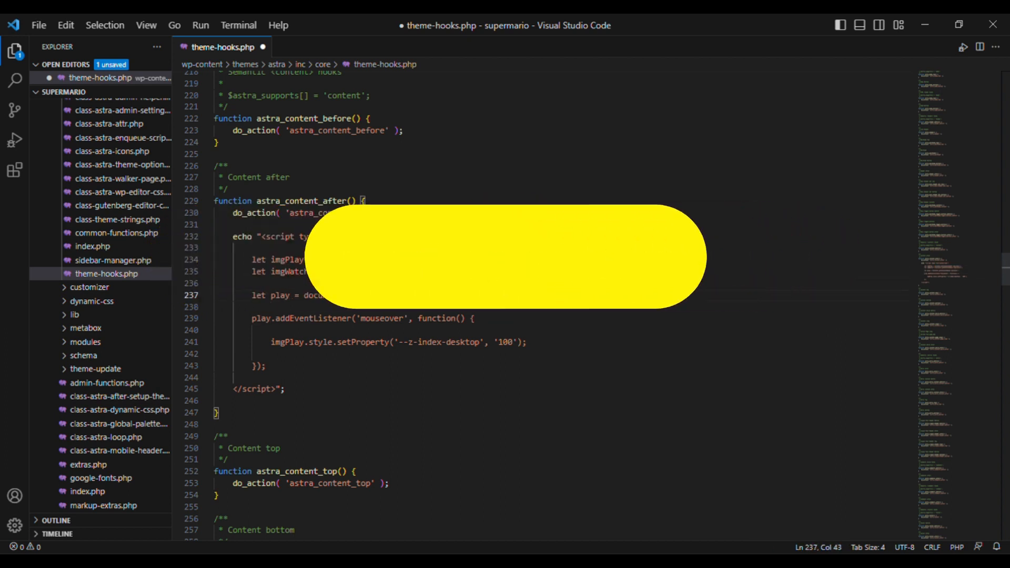
{"action": "key", "text": "ctrl+Right"}
{"action": "key", "text": "ctrl+Right"}
{"action": "key", "text": "ctrl+Right"}
{"action": "key", "text": "Right"}
{"action": "key", "text": "BackSpace"}
{"action": "key", "text": "BackSpace"}
{"action": "key", "text": "BackSpace"}
{"action": "key", "text": "BackSpace"}
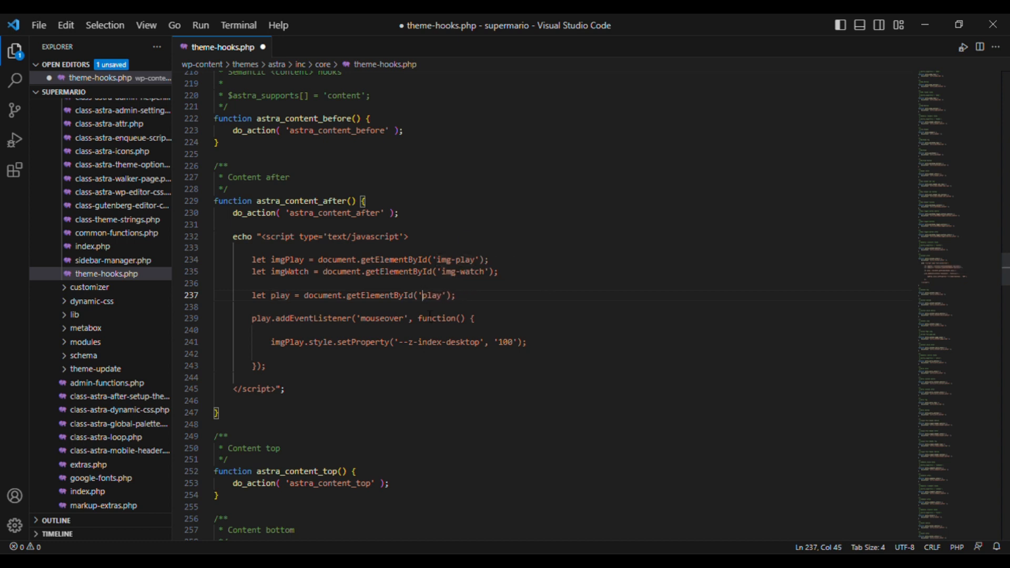
- Duplicate it as a watch variable using getElementById('watch') and save theme-hooks.php
{"action": "key", "text": "End"}
{"action": "key", "text": "ctrl+v"}
{"action": "key", "text": "BackSpace"}
{"action": "key", "text": "BackSpace"}
{"action": "key", "text": "BackSpace"}
{"action": "key", "text": "BackSpace"}
{"action": "type", "text": "watch"}
{"action": "key", "text": "ctrl+Right"}
{"action": "key", "text": "ctrl+Right"}
{"action": "key", "text": "ctrl+Right"}
{"action": "key", "text": "ctrl+Right"}
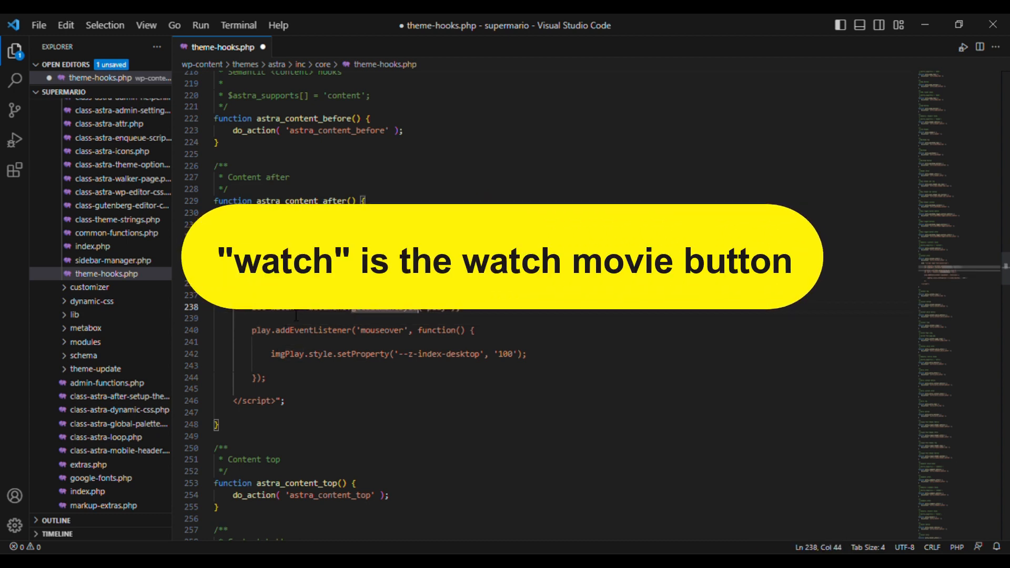
{"action": "key", "text": "ctrl+Right"}
{"action": "key", "text": "BackSpace"}
{"action": "key", "text": "BackSpace"}
{"action": "key", "text": "BackSpace"}
{"action": "key", "text": "BackSpace"}
{"action": "type", "text": "watch"}
{"action": "key", "text": "ctrl+s"}
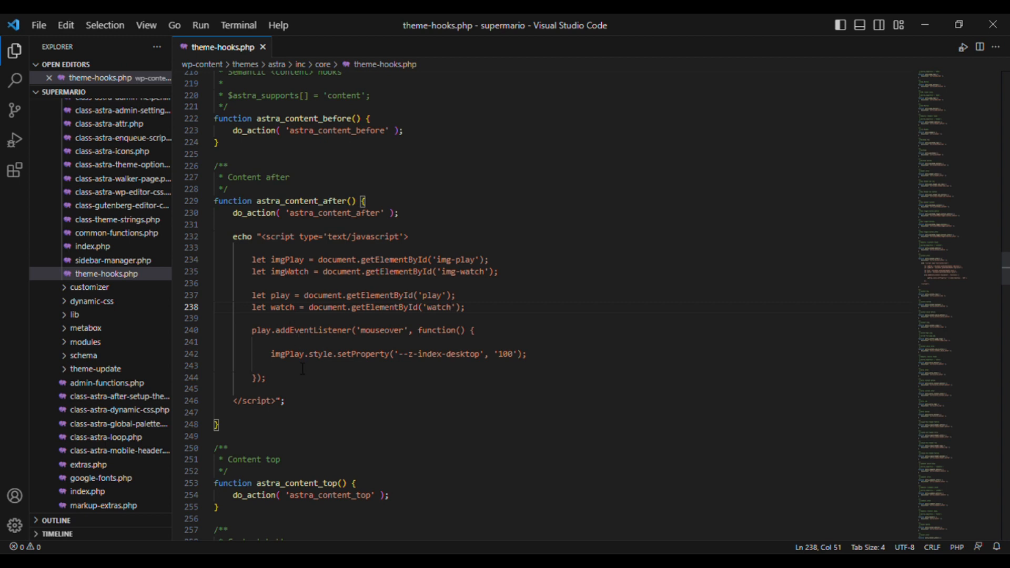
- Duplicate the play mouseover listener and retarget the copy to watch and imgWatch
{"action": "key", "text": "shift+Up"}
{"action": "key", "text": "shift+Up"}
{"action": "key", "text": "shift+Up"}
{"action": "key", "text": "shift+Up"}
{"action": "key", "text": "shift+Home"}
{"action": "key", "text": "shift+Home"}
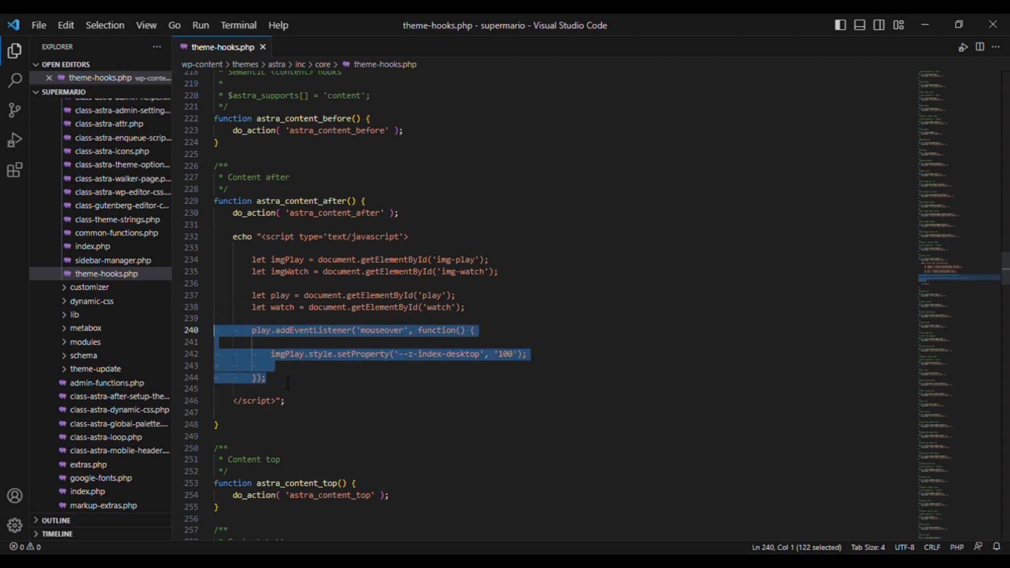
{"action": "key", "text": "Right"}
{"action": "key", "text": "Return"}
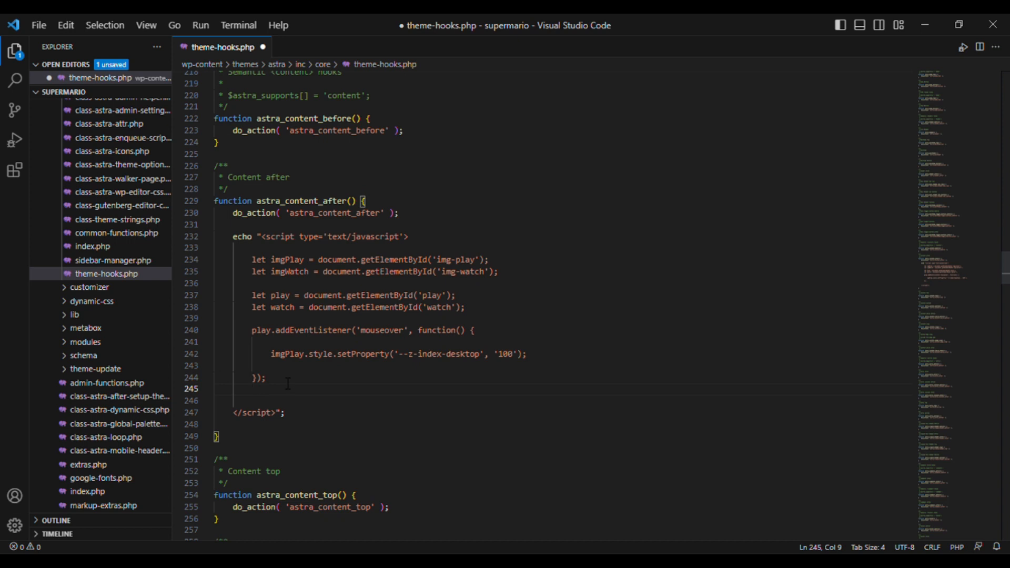
{"action": "key", "text": "ctrl+v"}
{"action": "double_click", "coordinate": [266, 389]}
{"action": "type", "text": "watch"}
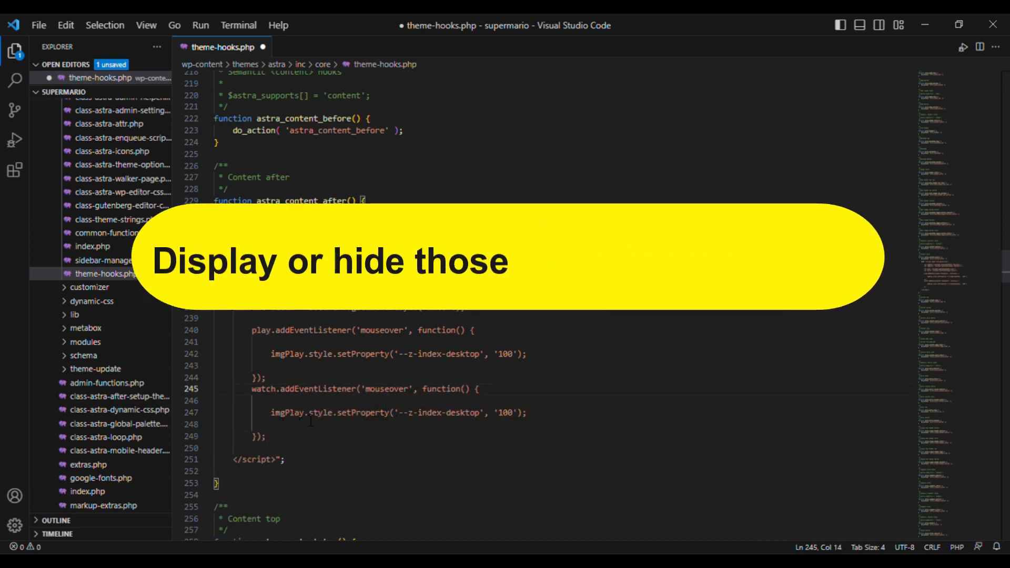
{"action": "double_click", "coordinate": [287, 413]}
{"action": "type", "text": "imgWatch"}
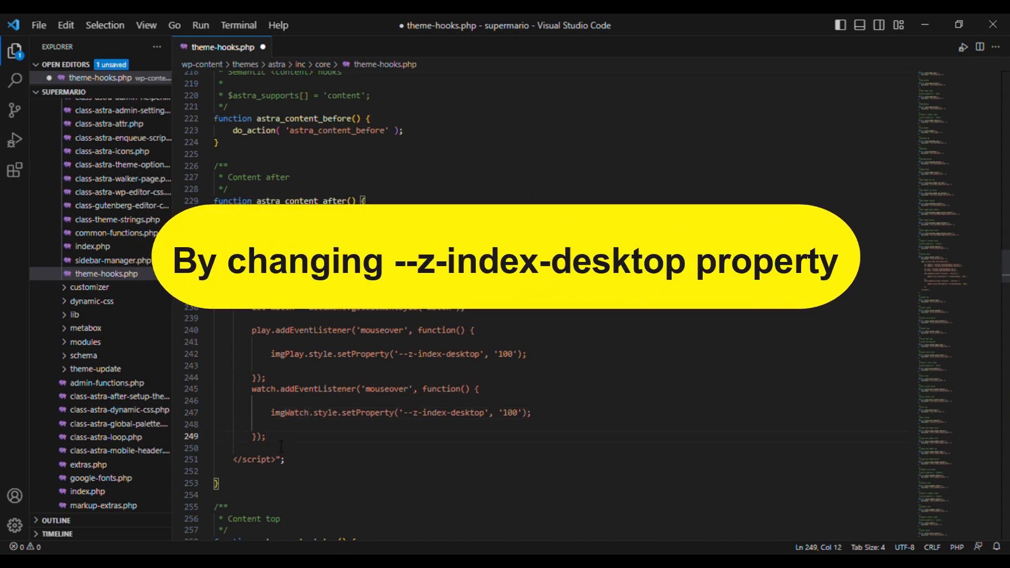
- Paste another copy of the play mouseover block and change its event to mouseout
{"action": "left_click", "coordinate": [277, 447]}
{"action": "key", "text": "ctrl+v"}
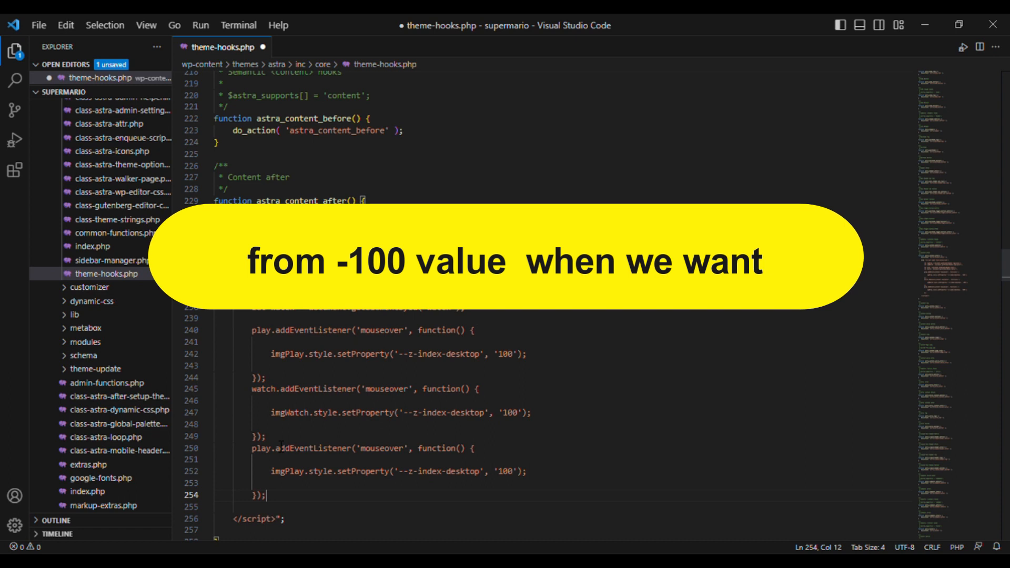
{"action": "scroll", "coordinate": [403, 457], "scroll_direction": "down", "scroll_amount": 2}
{"action": "scroll", "coordinate": [403, 457], "scroll_direction": "down", "scroll_amount": 1}
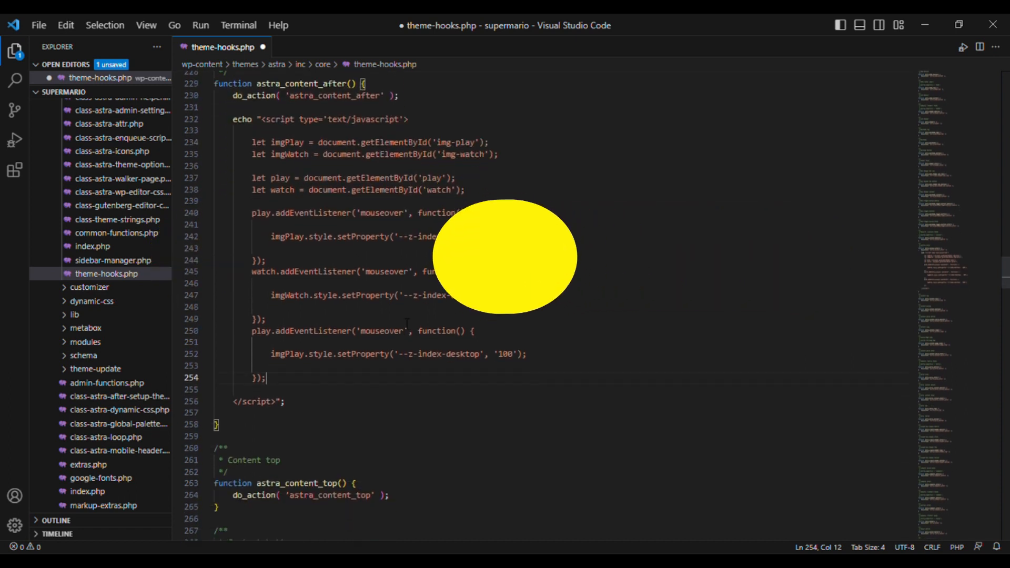
{"action": "left_click", "coordinate": [409, 332]}
{"action": "key", "text": "BackSpace"}
{"action": "key", "text": "BackSpace"}
{"action": "key", "text": "BackSpace"}
{"action": "key", "text": "BackSpace"}
{"action": "type", "text": "out"}
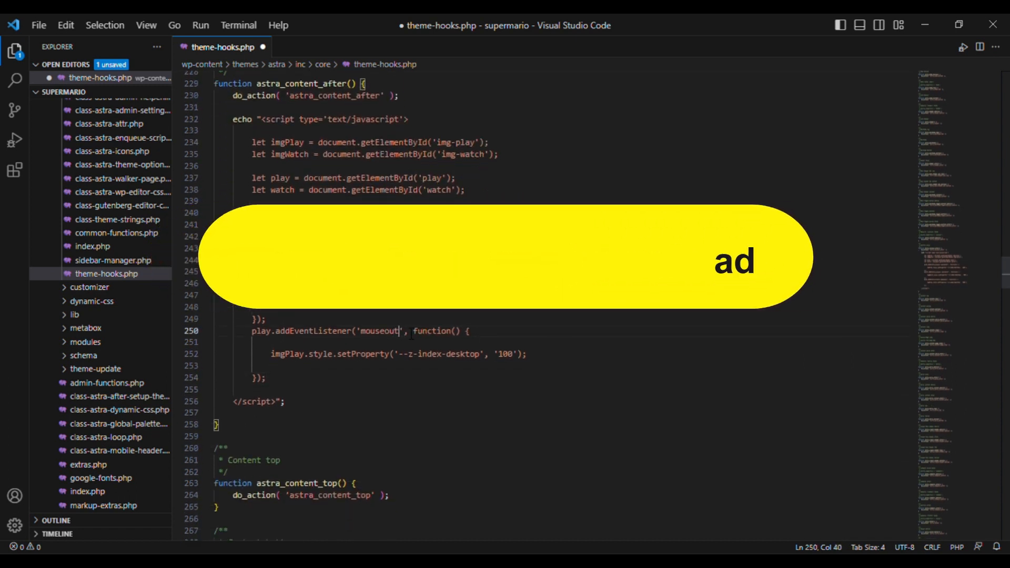
- Duplicate the mouseout listener for the watch button, using watch and imgWatch
{"action": "left_click", "coordinate": [285, 378]}
{"action": "key", "text": "shift+Up"}
{"action": "key", "text": "shift+Up"}
{"action": "key", "text": "shift+Up"}
{"action": "key", "text": "shift+Up"}
{"action": "key", "text": "shift+Up"}
{"action": "key", "text": "ctrl+c"}
{"action": "key", "text": "Right"}
{"action": "key", "text": "ctrl+v"}
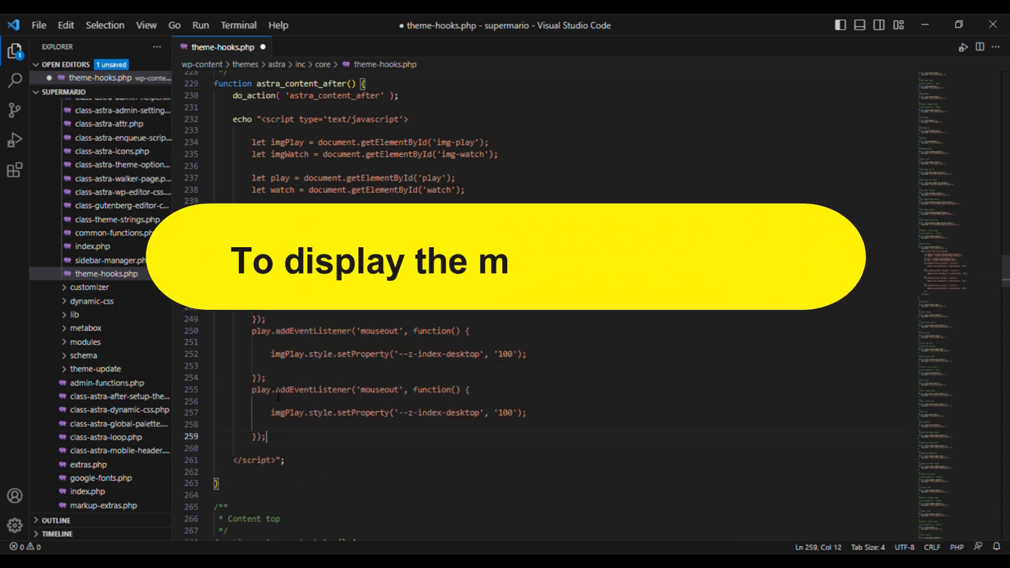
{"action": "double_click", "coordinate": [262, 389]}
{"action": "type", "text": "watch"}
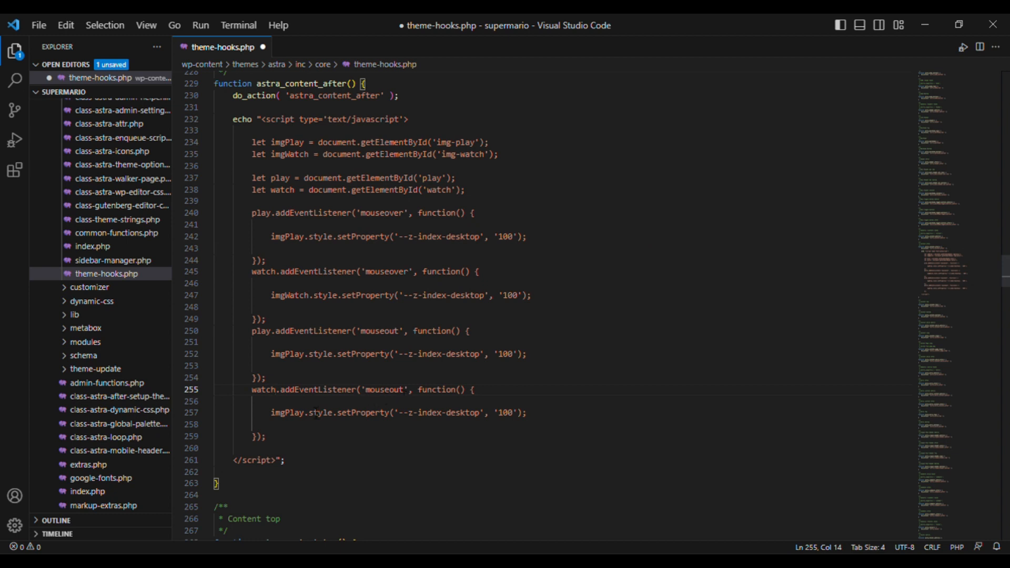
{"action": "double_click", "coordinate": [288, 412]}
{"action": "type", "text": "imgWatch"}
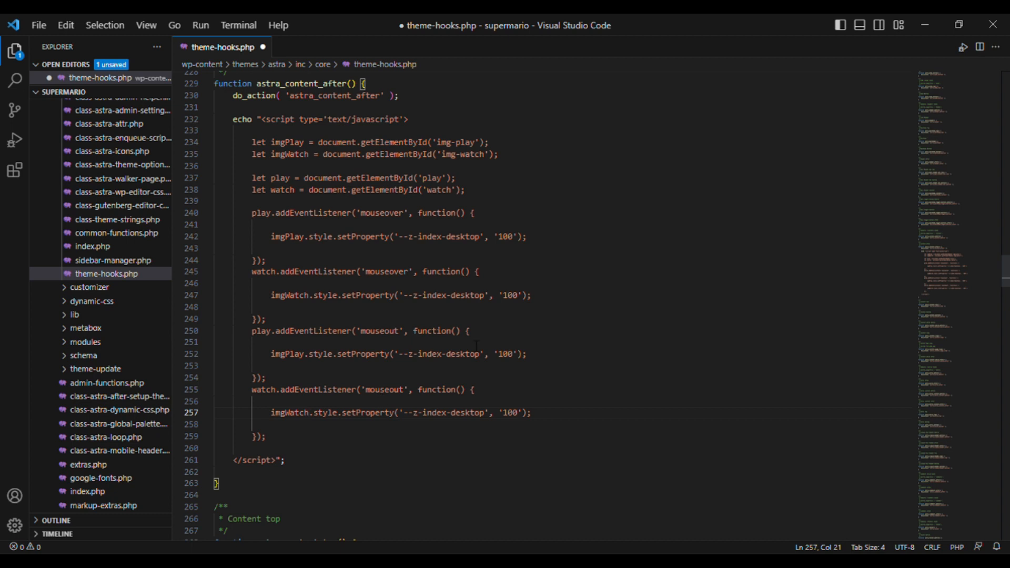
- Change the mouseout z-index value to -100 and save theme-hooks.php
{"action": "left_click", "coordinate": [501, 355]}
{"action": "type", "text": "-"}
{"action": "key", "text": "Down"}
{"action": "key", "text": "Down"}
{"action": "key", "text": "Down"}
{"action": "key", "text": "Down"}
{"action": "key", "text": "ctrl+s"}
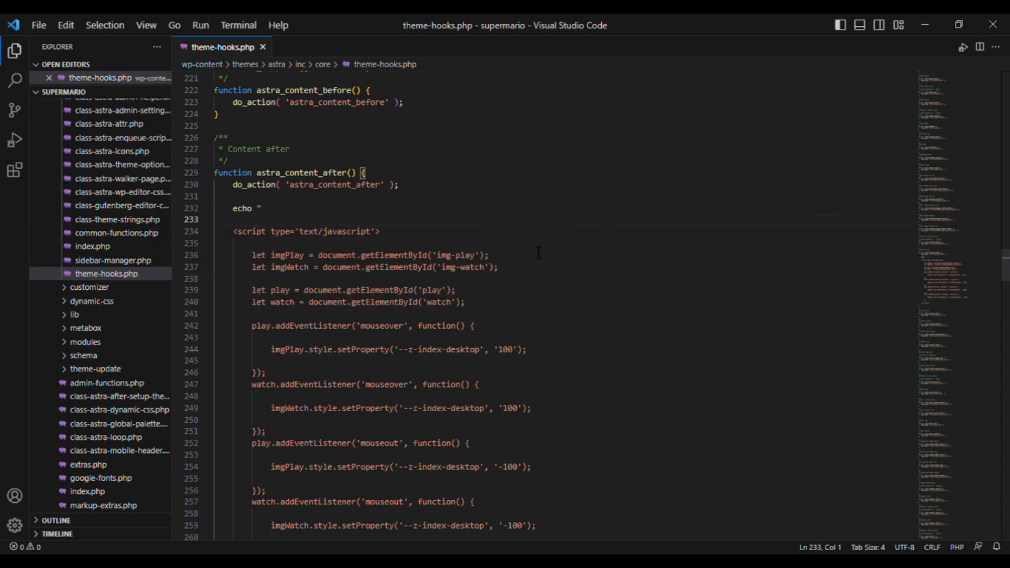
- Paste the entery-sound.mp3 audio tag, move its play-button click listener into the script block, and save
{"action": "key", "text": "ctrl+v"}
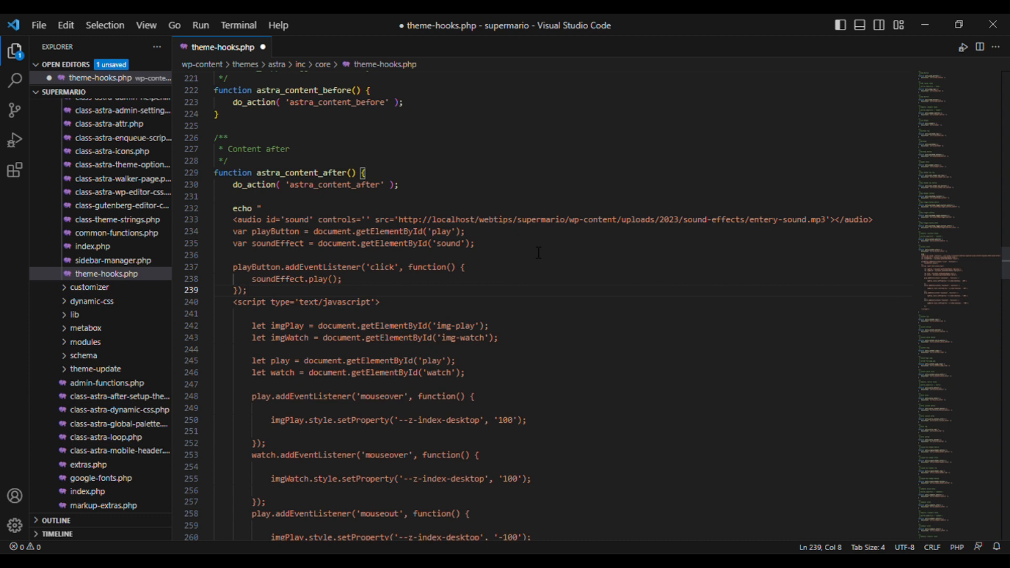
{"action": "key", "text": "shift+Up"}
{"action": "key", "text": "shift+Up"}
{"action": "key", "text": "shift+Up"}
{"action": "key", "text": "shift+Up"}
{"action": "key", "text": "shift+Up"}
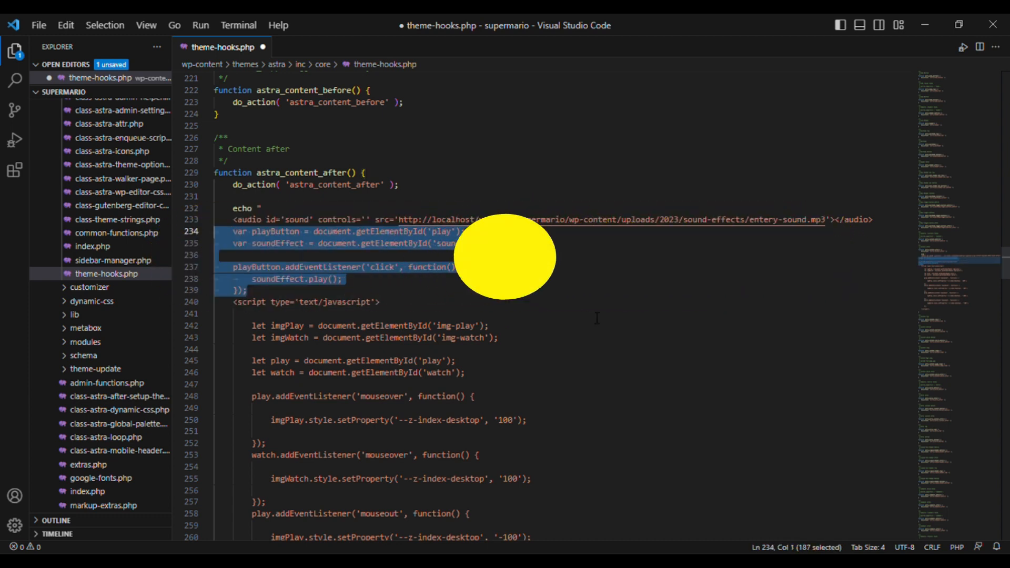
{"action": "key", "text": "BackSpace"}
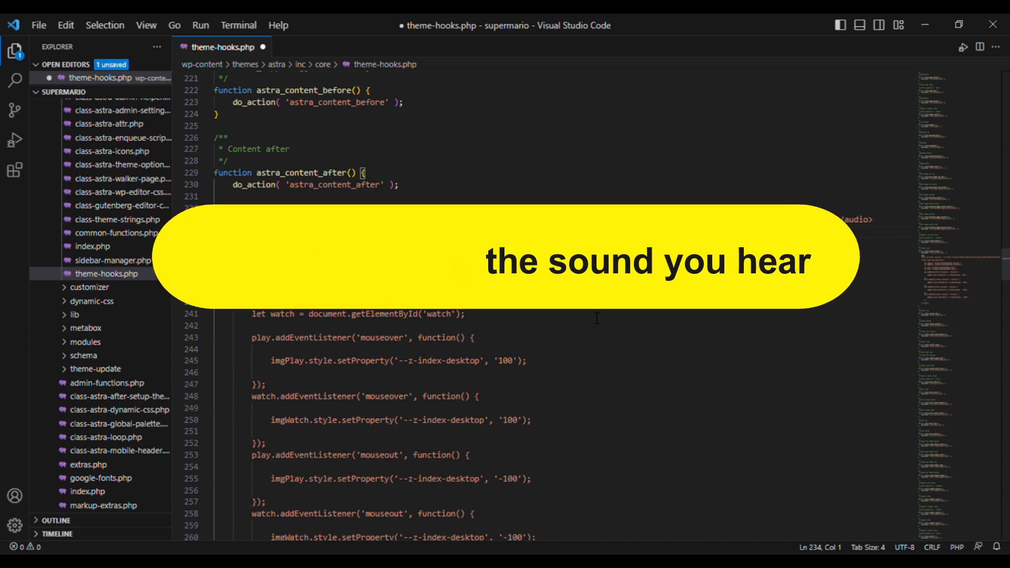
{"action": "key", "text": "Down"}
{"action": "key", "text": "Down"}
{"action": "key", "text": "Down"}
{"action": "key", "text": "Down"}
{"action": "key", "text": "Down"}
{"action": "key", "text": "Down"}
{"action": "key", "text": "Down"}
{"action": "key", "text": "Down"}
{"action": "key", "text": "Down"}
{"action": "key", "text": "Down"}
{"action": "key", "text": "Down"}
{"action": "key", "text": "Down"}
{"action": "key", "text": "Down"}
{"action": "key", "text": "Down"}
{"action": "key", "text": "Down"}
{"action": "key", "text": "Down"}
{"action": "key", "text": "Down"}
{"action": "key", "text": "Down"}
{"action": "key", "text": "Down"}
{"action": "key", "text": "Down"}
{"action": "key", "text": "Down"}
{"action": "key", "text": "Down"}
{"action": "key", "text": "Down"}
{"action": "key", "text": "Down"}
{"action": "key", "text": "Down"}
{"action": "key", "text": "Down"}
{"action": "key", "text": "Down"}
{"action": "key", "text": "Down"}
{"action": "key", "text": "Down"}
{"action": "key", "text": "Down"}
{"action": "key", "text": "Down"}
{"action": "key", "text": "Down"}
{"action": "key", "text": "Down"}
{"action": "key", "text": "Up"}
{"action": "key", "text": "Up"}
{"action": "key", "text": "Up"}
{"action": "key", "text": "Up"}
{"action": "key", "text": "Up"}
{"action": "key", "text": "Up"}
{"action": "key", "text": "Up"}
{"action": "key", "text": "Up"}
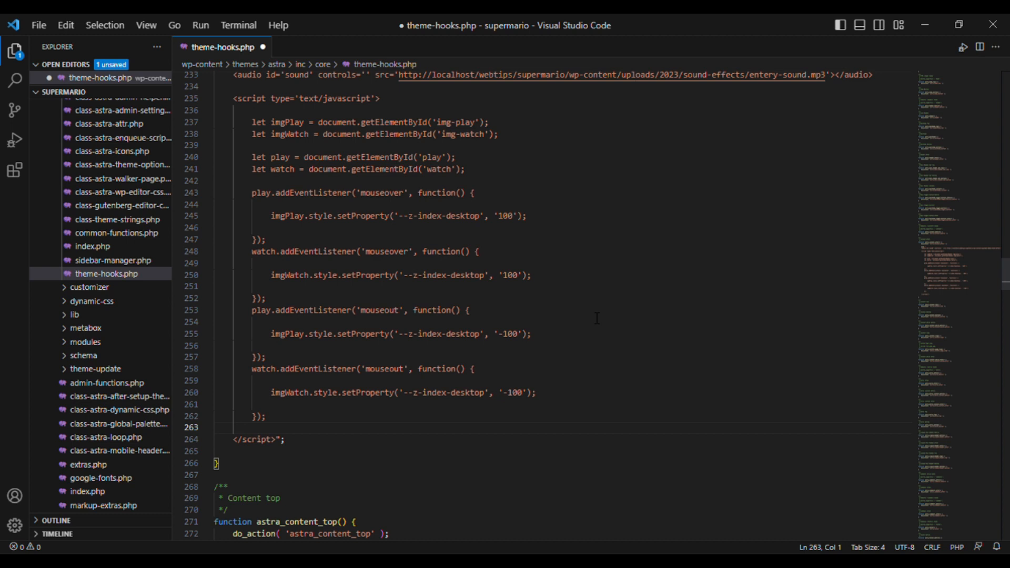
{"action": "key", "text": "ctrl+v"}
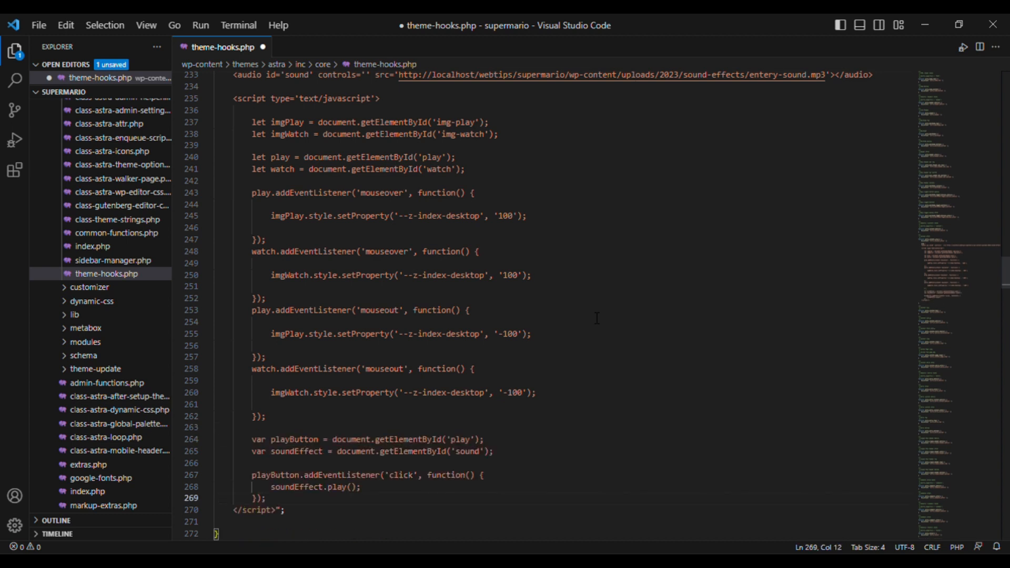
{"action": "key", "text": "Return"}
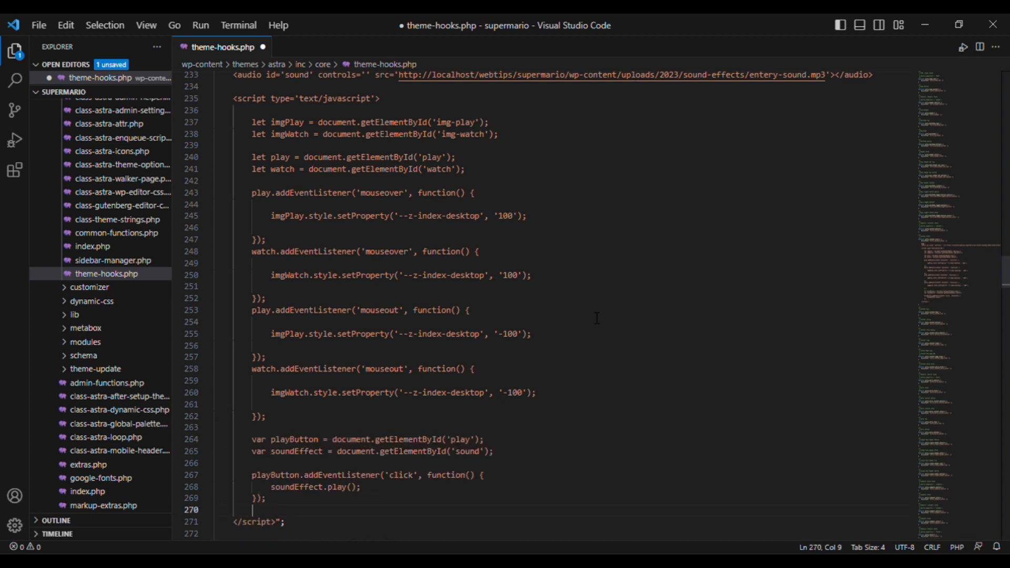
{"action": "scroll", "coordinate": [597, 317], "scroll_direction": "down", "scroll_amount": 1}
{"action": "key", "text": "ctrl+s"}
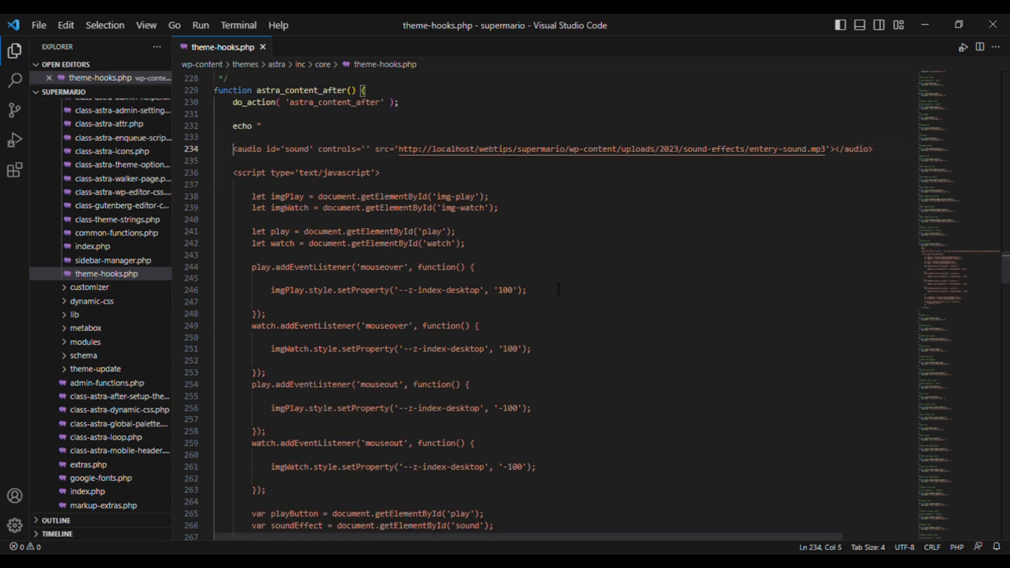
- Wrap the audio markup in <html> tags, save, and put the closing html tag on its own line
{"action": "type", "text": "<ht>"}
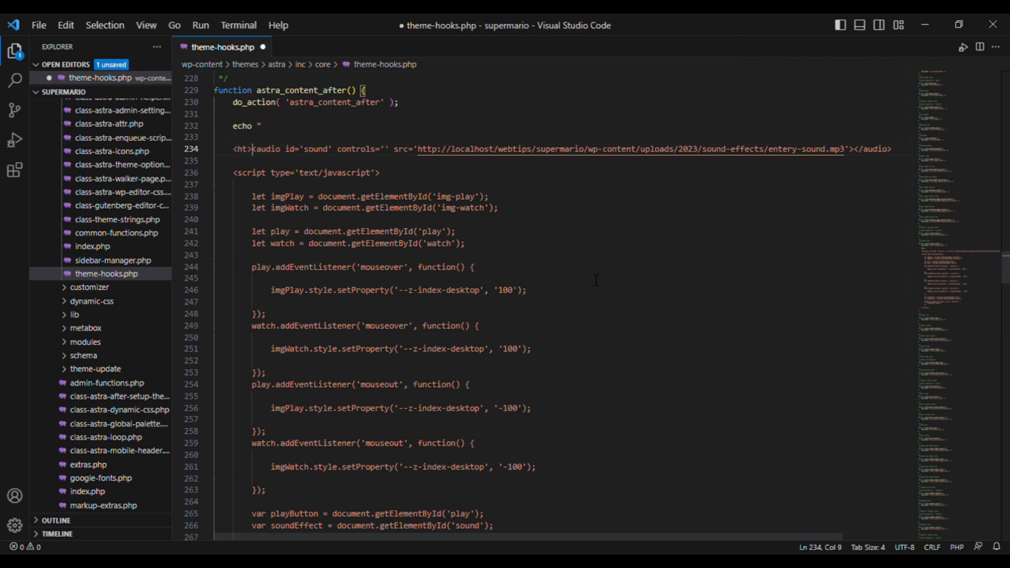
{"action": "type", "text": "ml"}
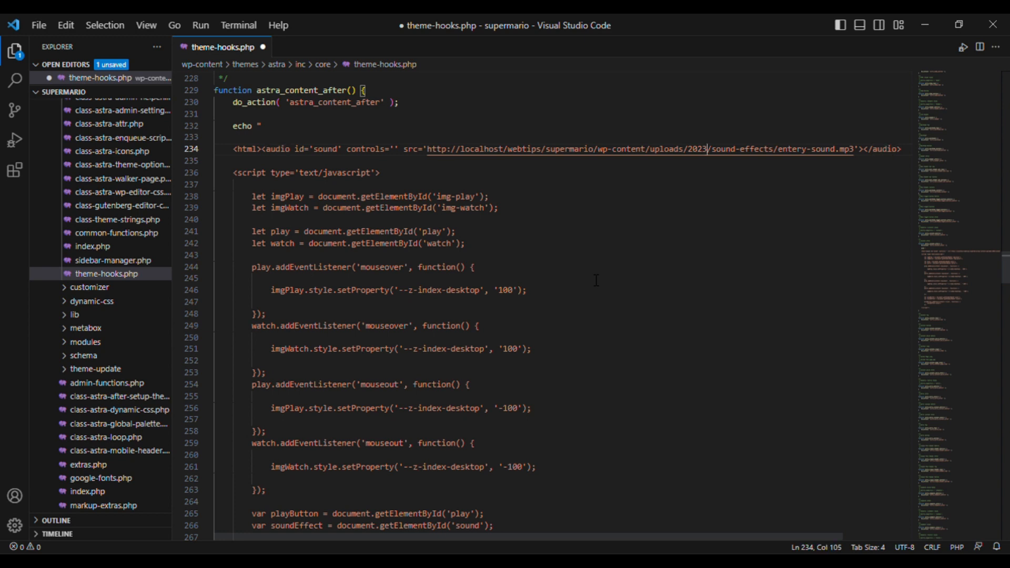
{"action": "type", "text": "<html>"}
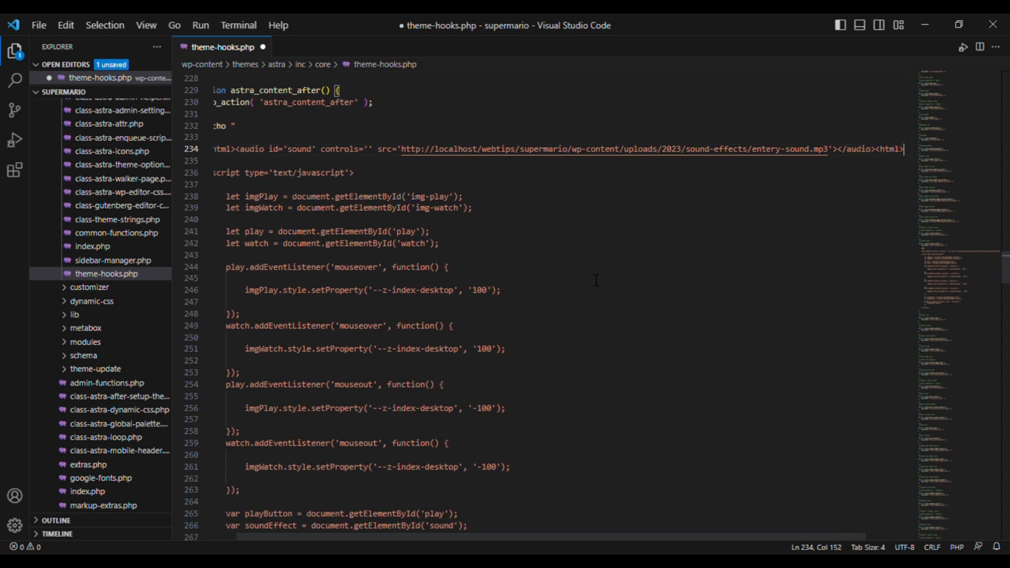
{"action": "key", "text": "ctrl+s"}
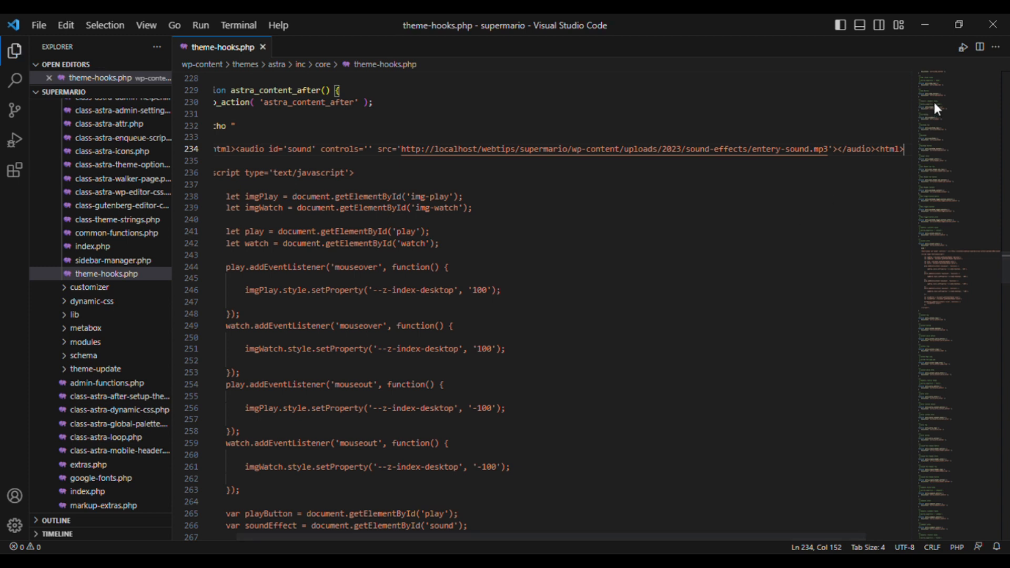
{"action": "key", "text": "Left"}
{"action": "key", "text": "Left"}
{"action": "key", "text": "Left"}
{"action": "key", "text": "Left"}
{"action": "key", "text": "Left"}
{"action": "key", "text": "Left"}
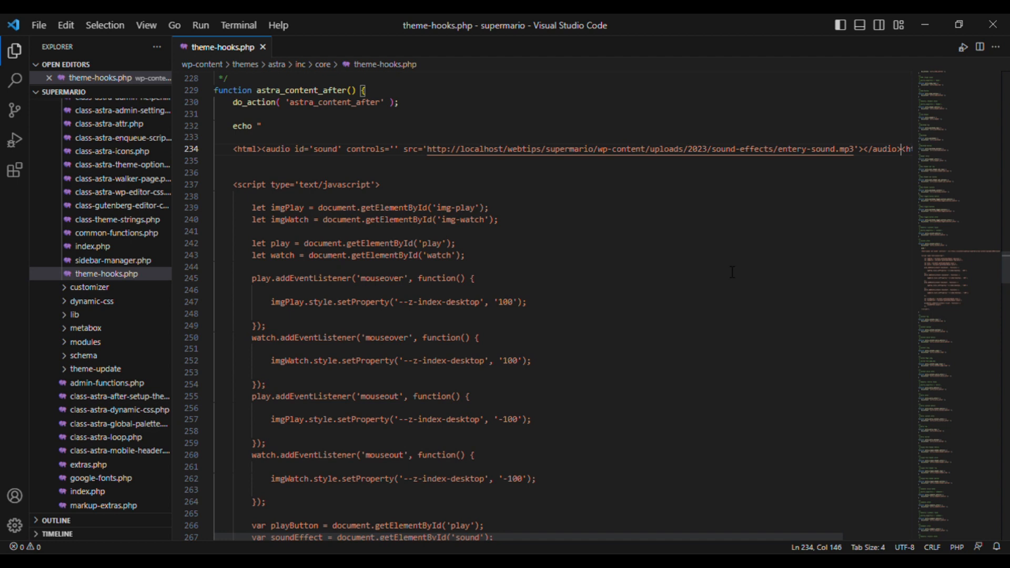
{"action": "key", "text": "Return"}
{"action": "key", "text": "Return"}
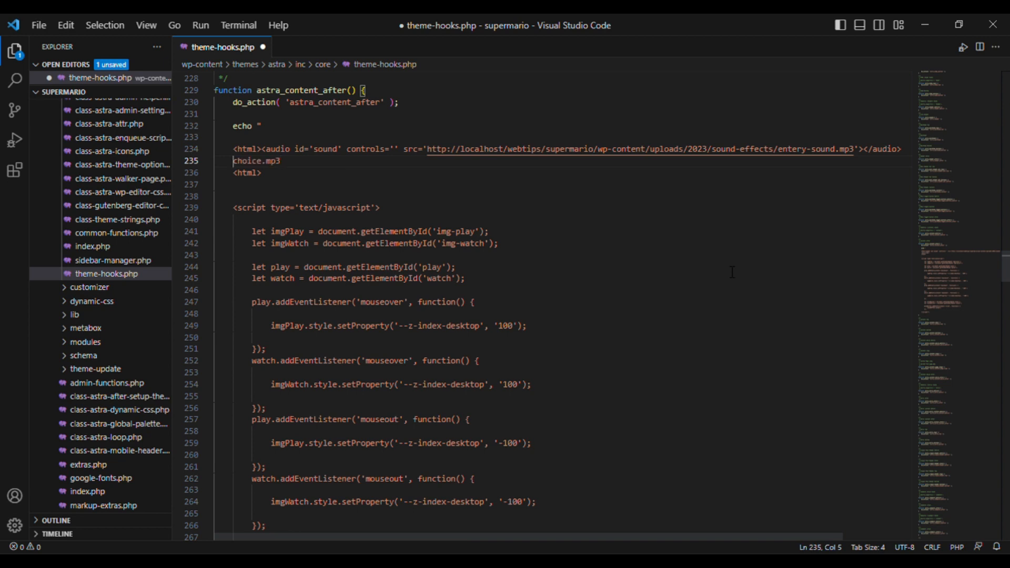
- Add a second audio element pointing to choice.mp3 and remove the leftover empty line
{"action": "key", "text": "Return"}
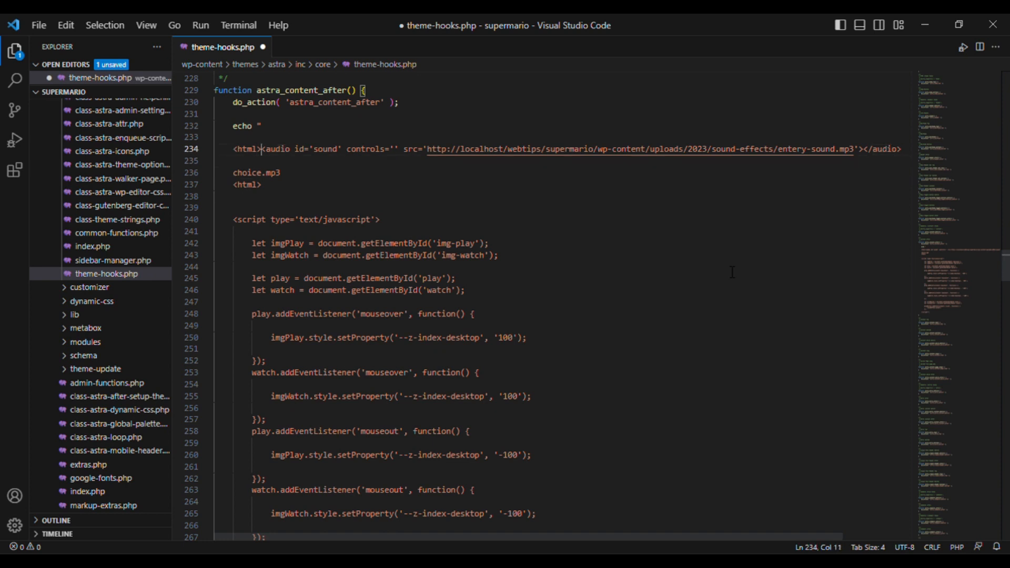
{"action": "key", "text": "shift+Down"}
{"action": "key", "text": "ctrl+c"}
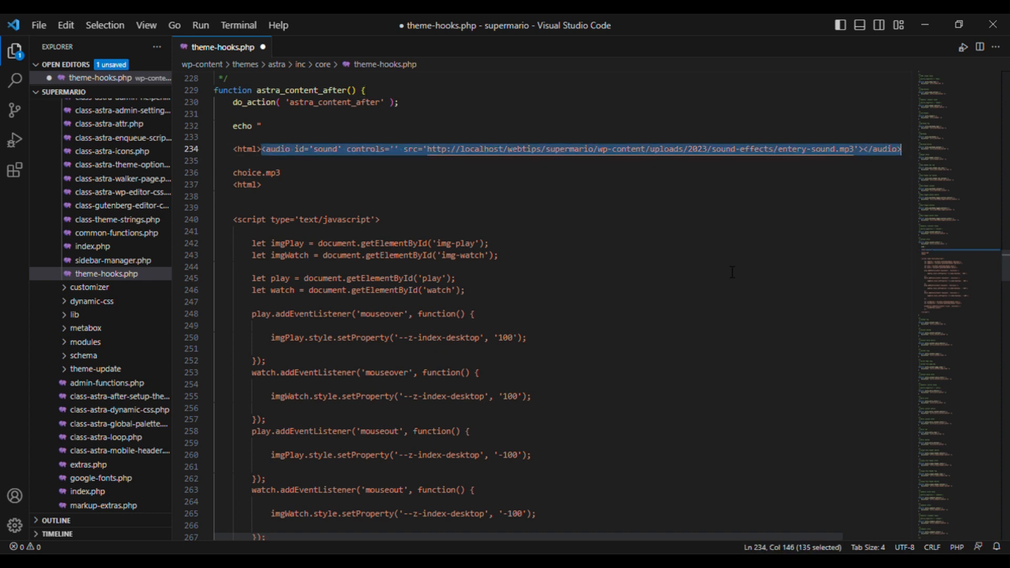
{"action": "key", "text": "Down"}
{"action": "key", "text": "ctrl+v"}
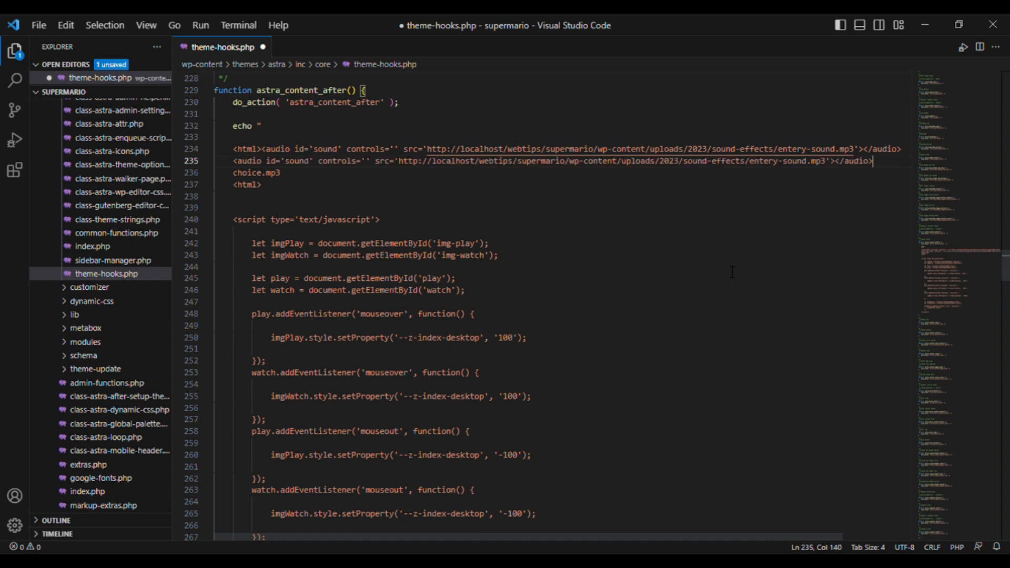
{"action": "key", "text": "ctrl+shift+Left"}
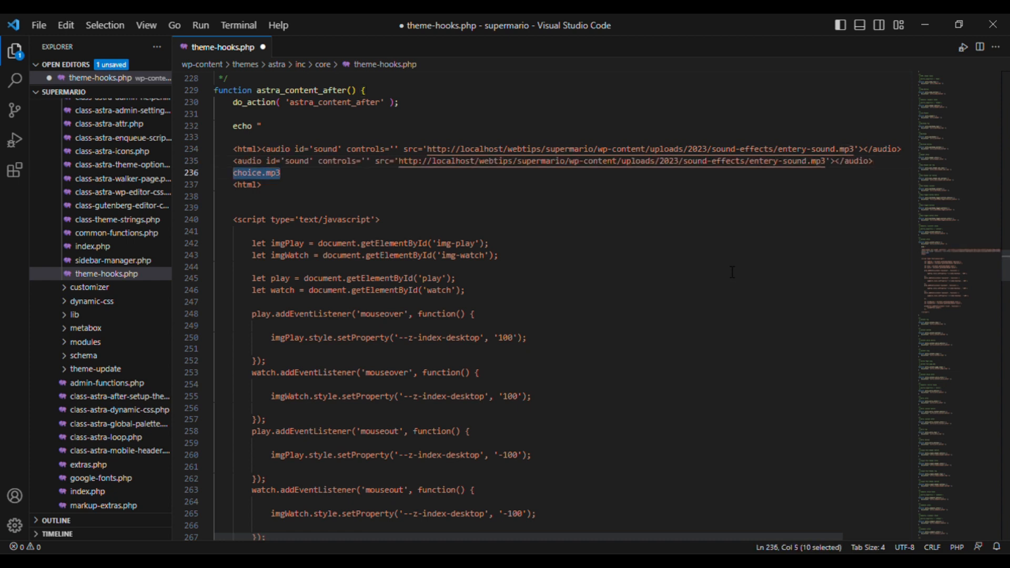
{"action": "key", "text": "BackSpace"}
{"action": "key", "text": "Up"}
{"action": "key", "text": "End"}
{"action": "key", "text": "ctrl+Left"}
{"action": "key", "text": "ctrl+Left"}
{"action": "key", "text": "ctrl+Left"}
{"action": "key", "text": "ctrl+shift+Left"}
{"action": "key", "text": "ctrl+shift+Left"}
{"action": "key", "text": "ctrl+shift+Left"}
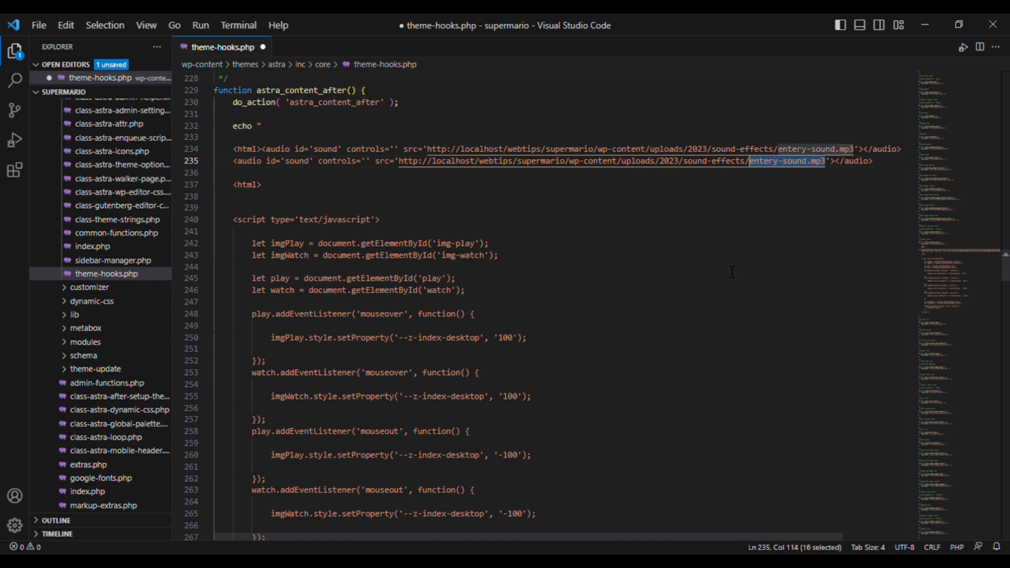
{"action": "type", "text": "choice.mp3"}
{"action": "key", "text": "Down"}
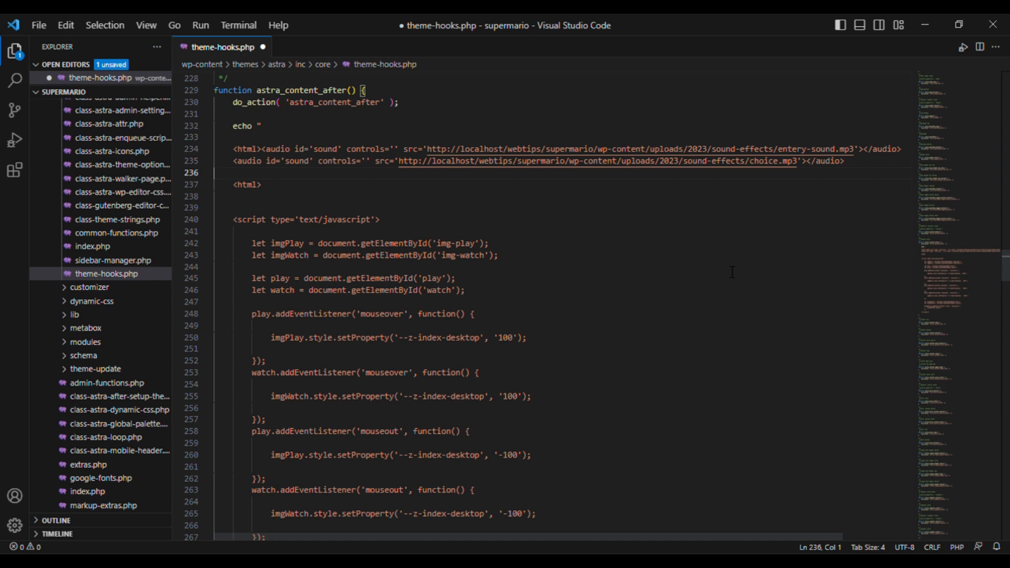
{"action": "key", "text": "BackSpace"}
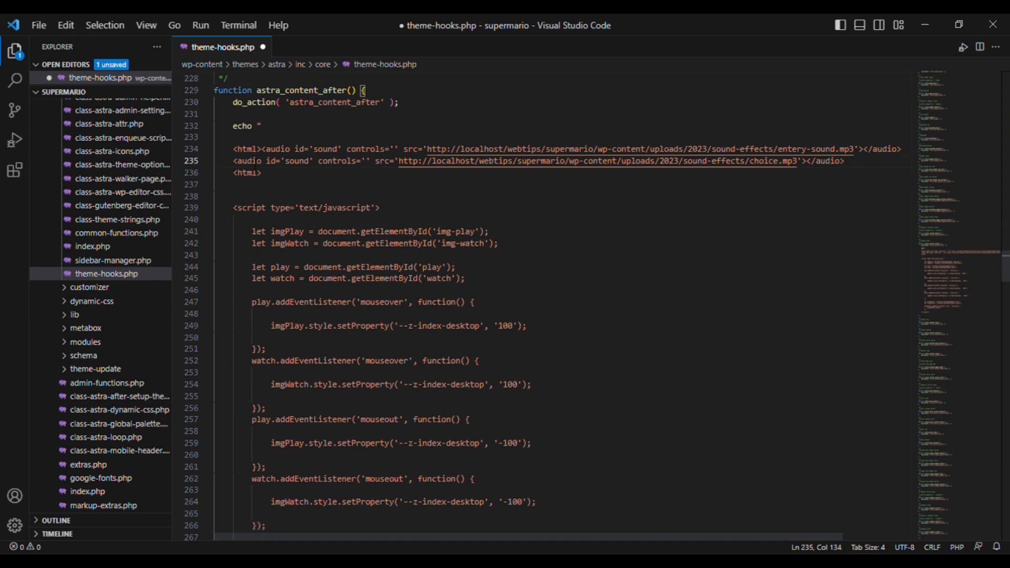
- Move the first audio tag onto its own line after <html>, indent both audio tags, and save
{"action": "left_click", "coordinate": [262, 149]}
{"action": "key", "text": "Return"}
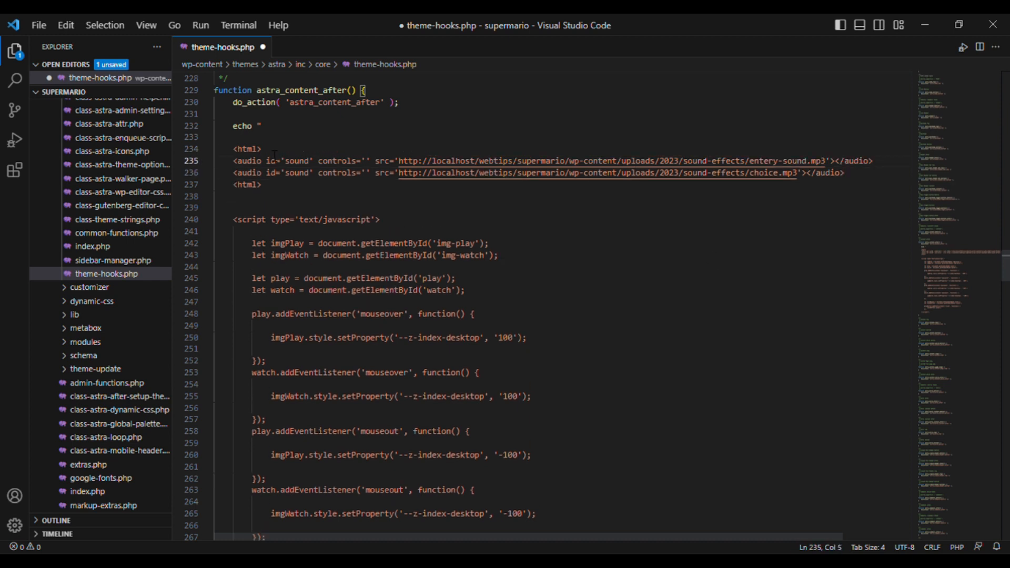
{"action": "key", "text": "shift+Down"}
{"action": "key", "text": "shift+Down"}
{"action": "key", "text": "shift+Home"}
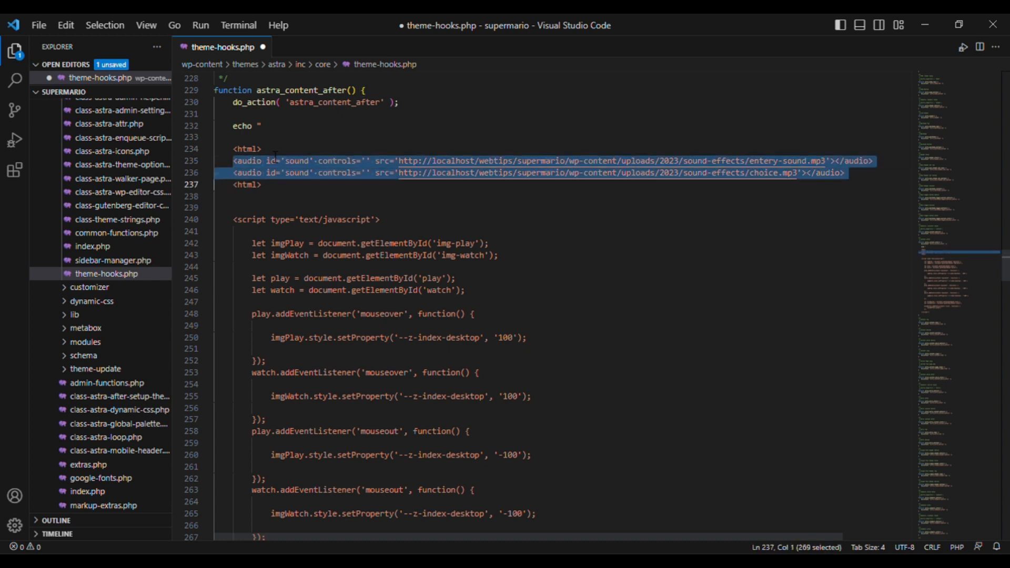
{"action": "key", "text": "Tab"}
{"action": "key", "text": "ctrl+s"}
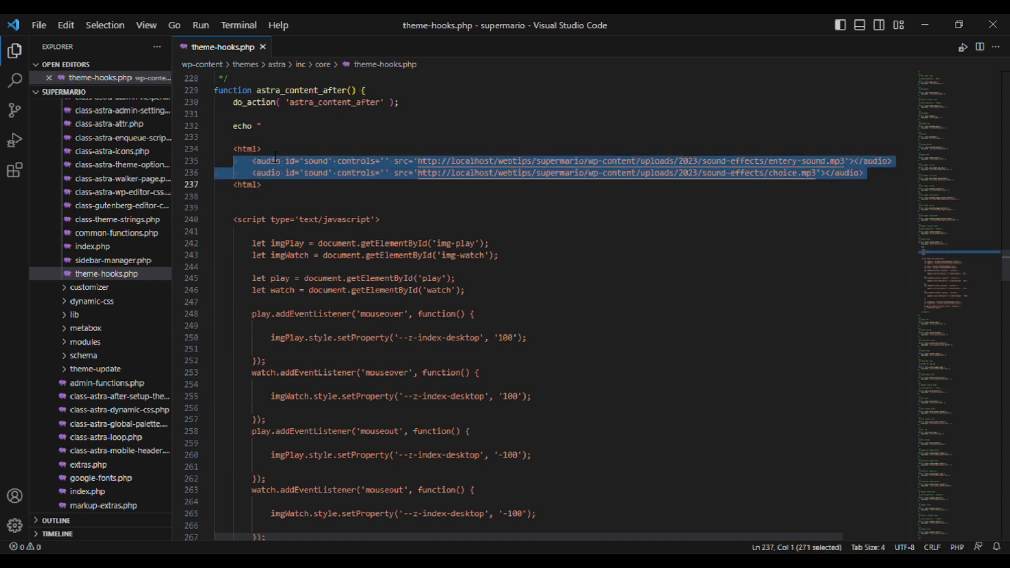
{"action": "key", "text": "Escape"}
- Rename the second audio element's id to sound-watch and save
{"action": "key", "text": "Up"}
{"action": "key", "text": "ctrl+Right"}
{"action": "key", "text": "ctrl+Right"}
{"action": "key", "text": "ctrl+Right"}
{"action": "key", "text": "ctrl+Right"}
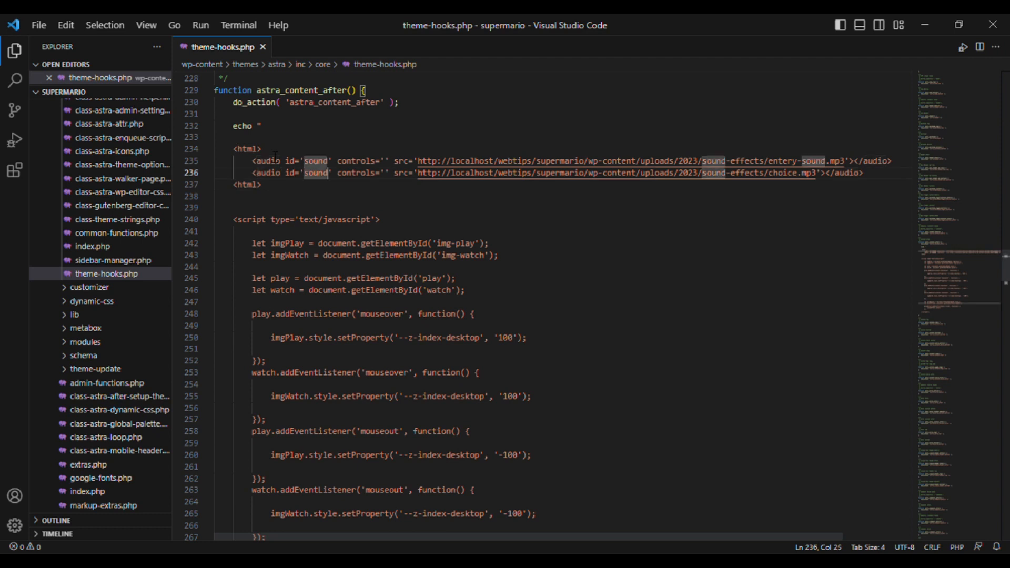
{"action": "type", "text": "-c"}
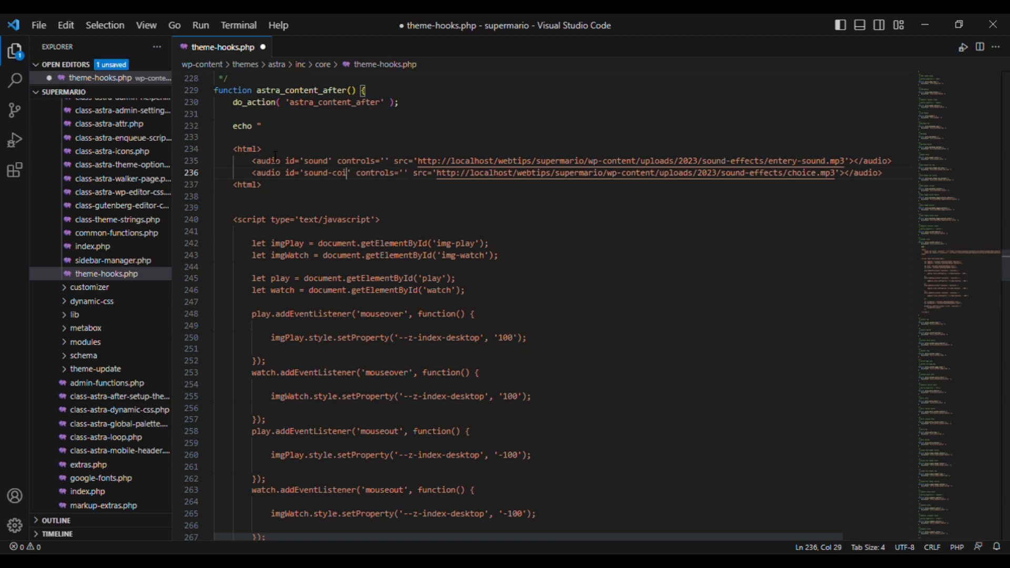
{"action": "type", "text": "hoice"}
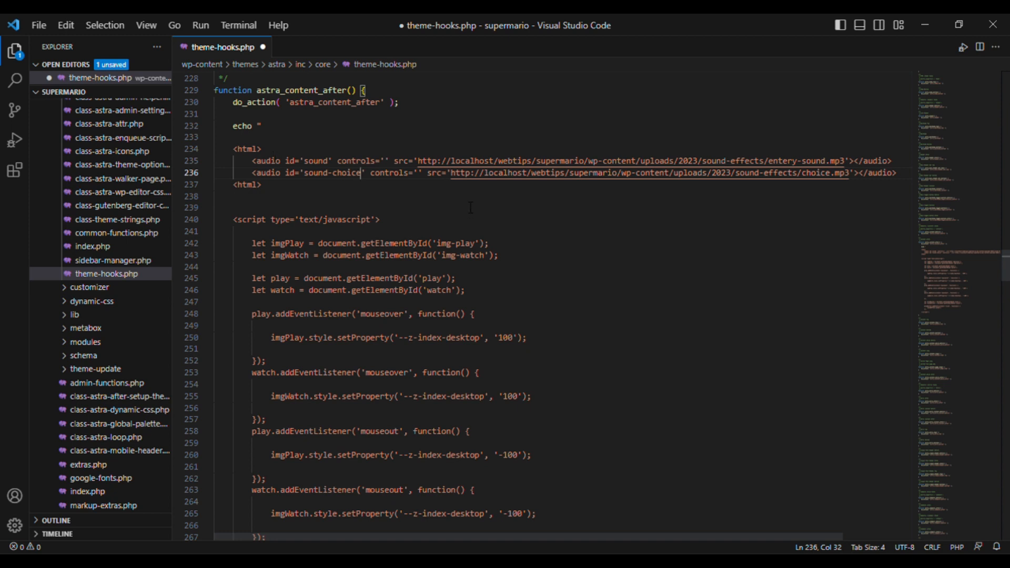
{"action": "key", "text": "ctrl+shift+Left"}
{"action": "type", "text": "watch"}
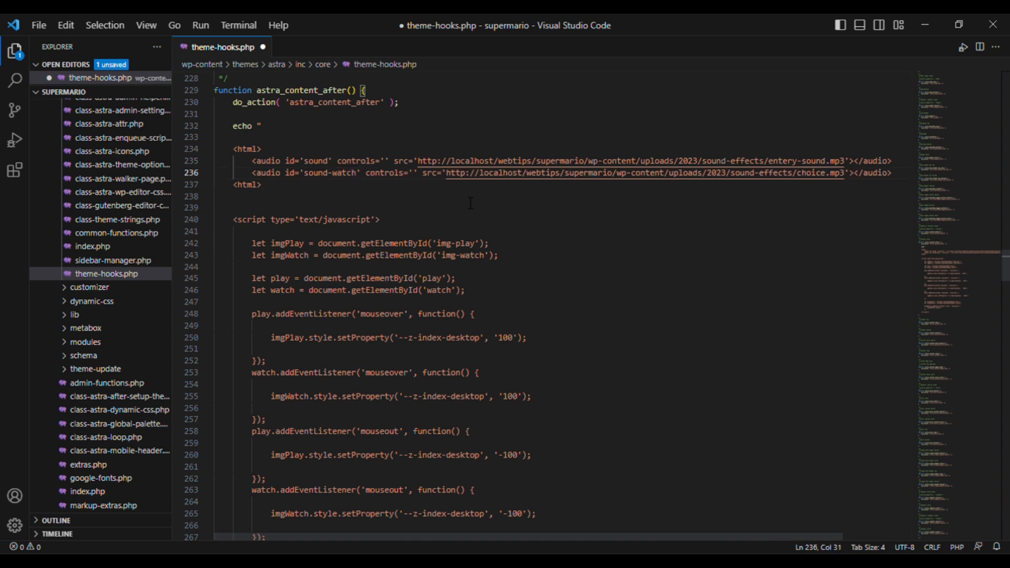
{"action": "key", "text": "ctrl+s"}
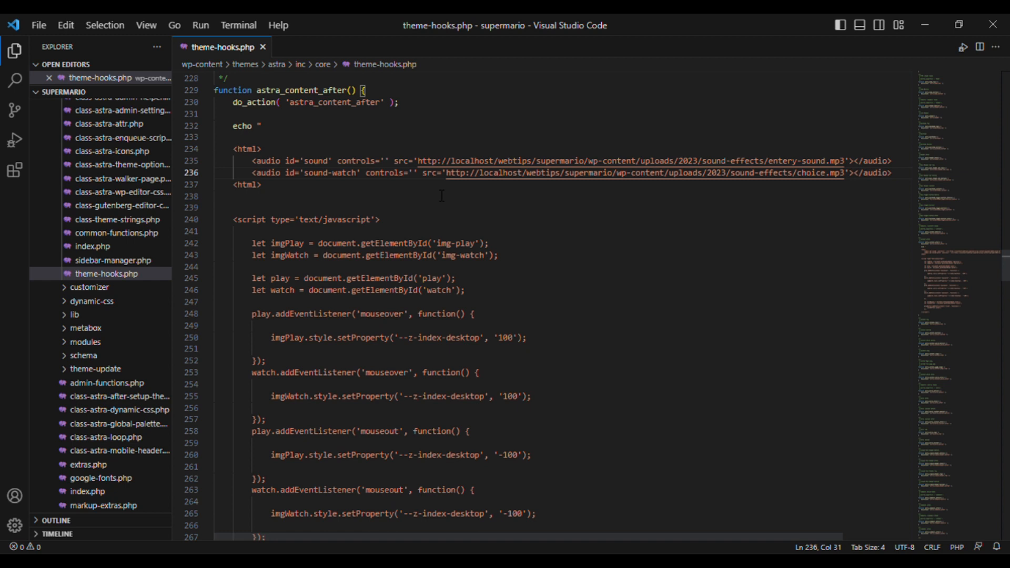
{"action": "key", "text": "ctrl+shift+Left"}
{"action": "key", "text": "ctrl+shift+Left"}
- Duplicate the play button's click-sound block directly below it
{"action": "scroll", "coordinate": [441, 195], "scroll_direction": "down", "scroll_amount": 5}
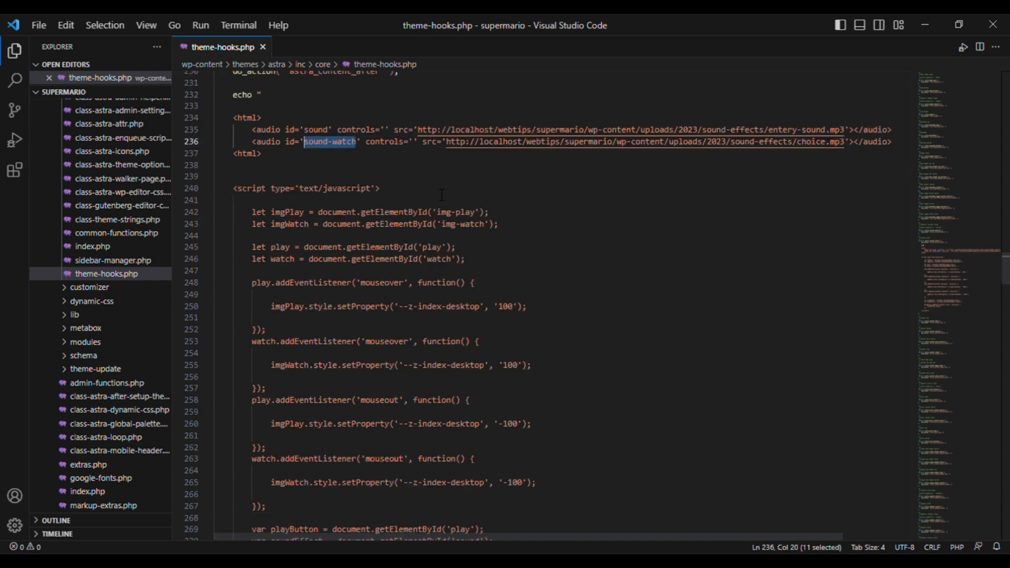
{"action": "scroll", "coordinate": [430, 193], "scroll_direction": "down", "scroll_amount": 3}
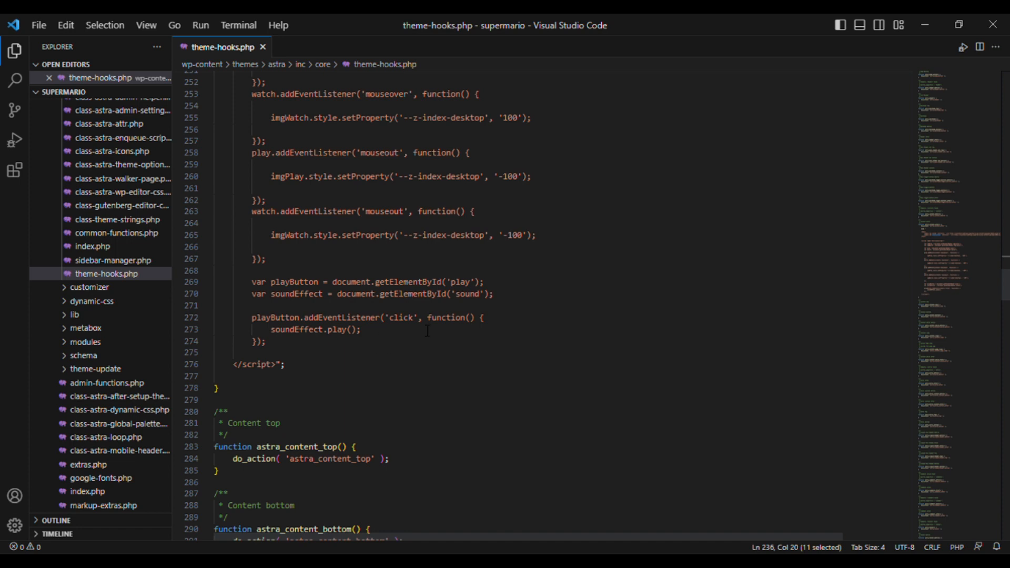
{"action": "left_click", "coordinate": [312, 346]}
{"action": "left_click_drag", "start_coordinate": [312, 345], "coordinate": [243, 289]}
{"action": "key", "text": "ctrl+c"}
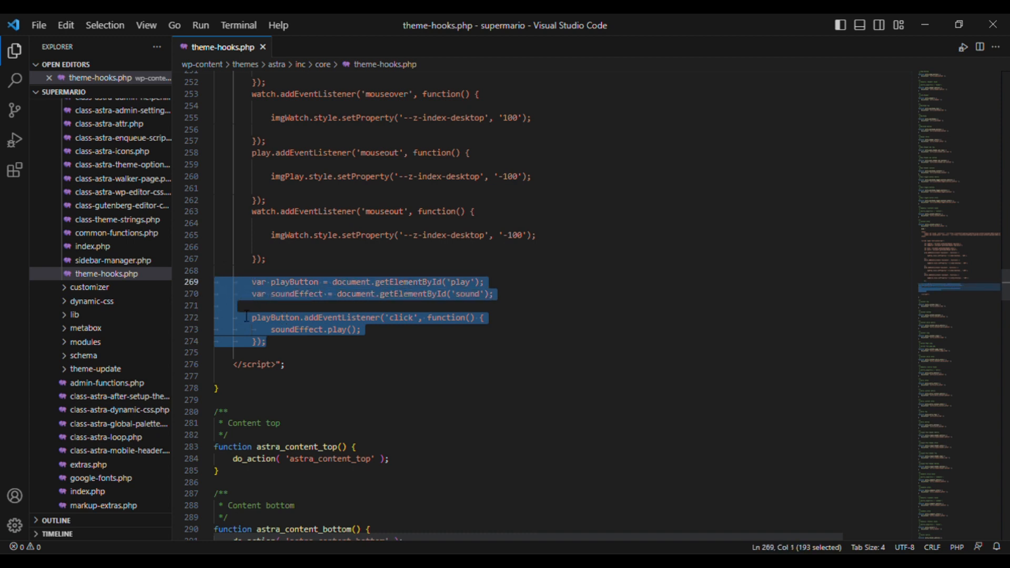
{"action": "key", "text": "Right"}
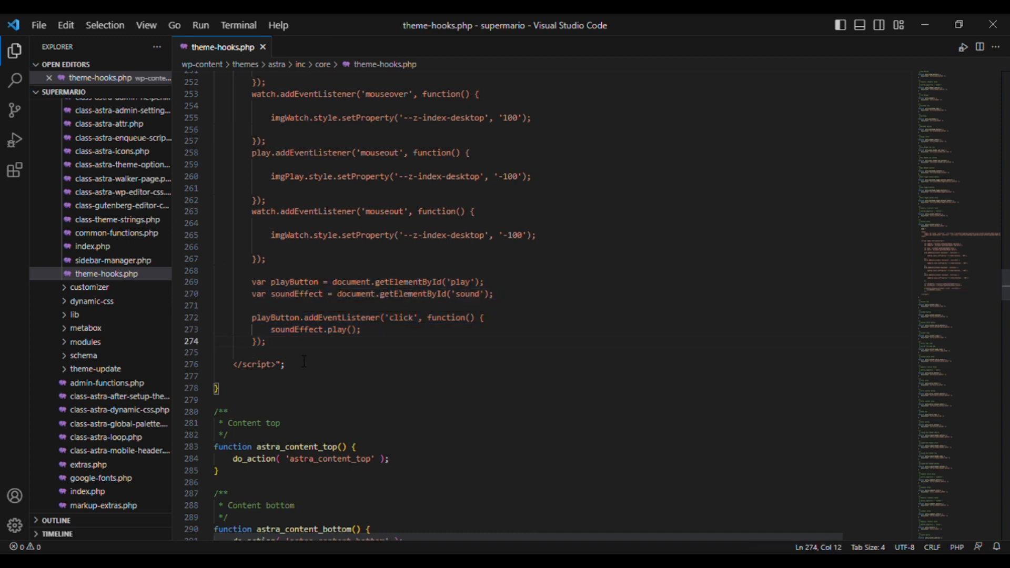
{"action": "key", "text": "Return"}
{"action": "key", "text": "Return"}
{"action": "key", "text": "ctrl+v"}
{"action": "left_click", "coordinate": [289, 365]}
{"action": "key", "text": "BackSpace"}
{"action": "key", "text": "BackSpace"}
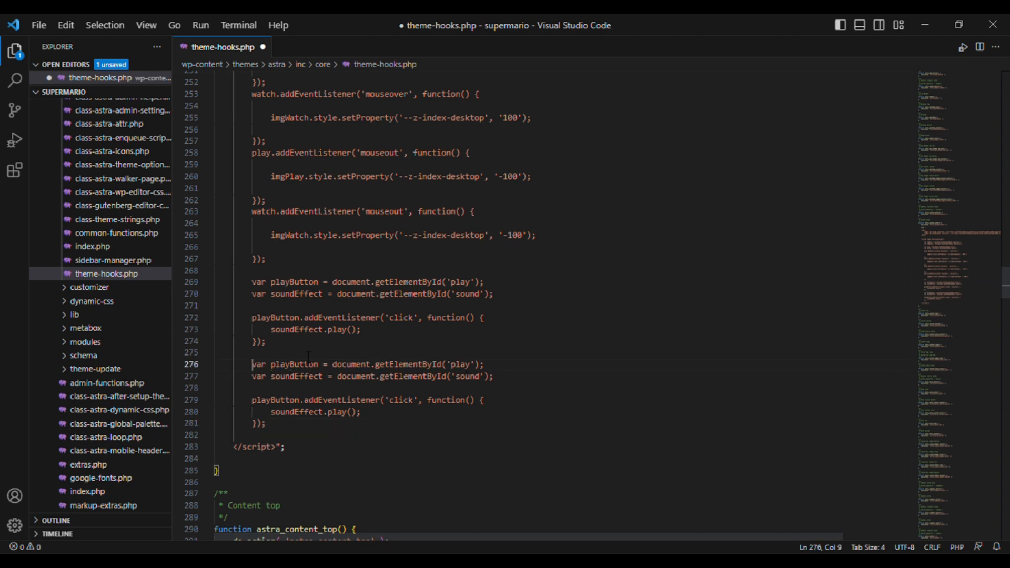
- Rename the copy's variable to watchButton and its element id to 'watch'
{"action": "left_click", "coordinate": [296, 366]}
{"action": "key", "text": "BackSpace"}
{"action": "key", "text": "BackSpace"}
{"action": "key", "text": "BackSpace"}
{"action": "key", "text": "BackSpace"}
{"action": "type", "text": "watch"}
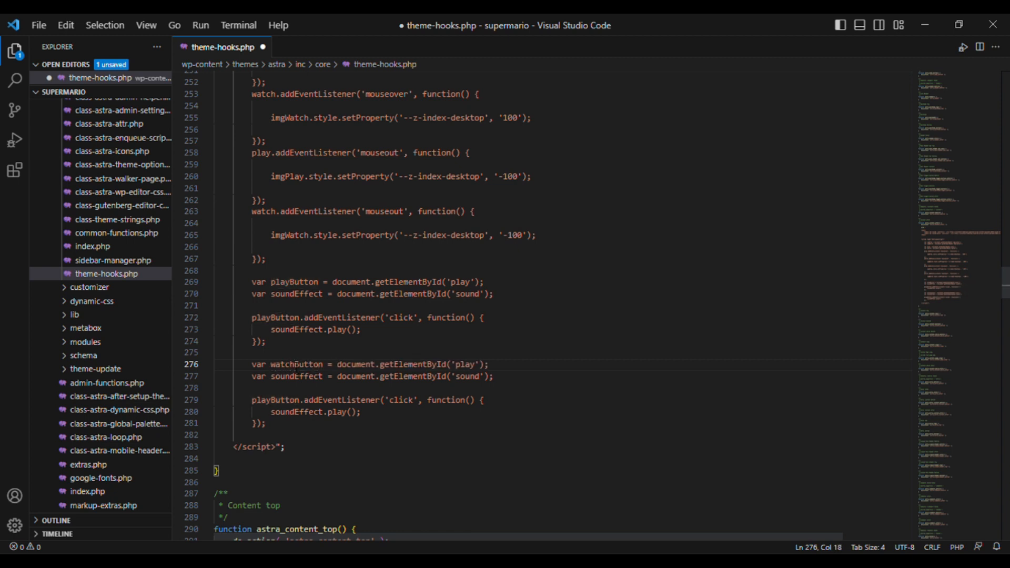
{"action": "key", "text": "ctrl+shift+Left"}
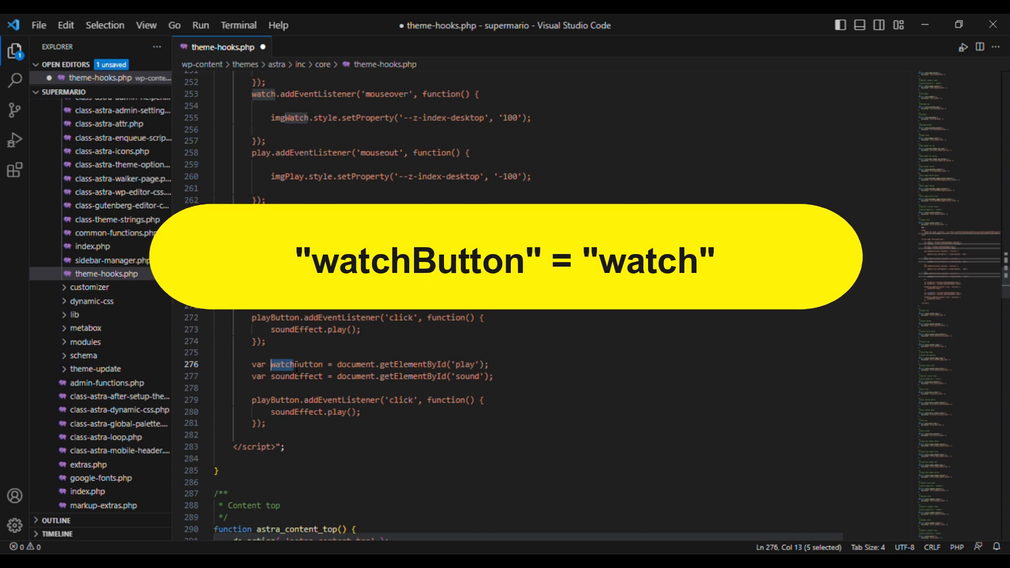
{"action": "key", "text": "ctrl+Right"}
{"action": "key", "text": "ctrl+Right"}
{"action": "key", "text": "ctrl+Right"}
{"action": "key", "text": "ctrl+Right"}
{"action": "key", "text": "ctrl+shift+Right"}
{"action": "type", "text": "watch"}
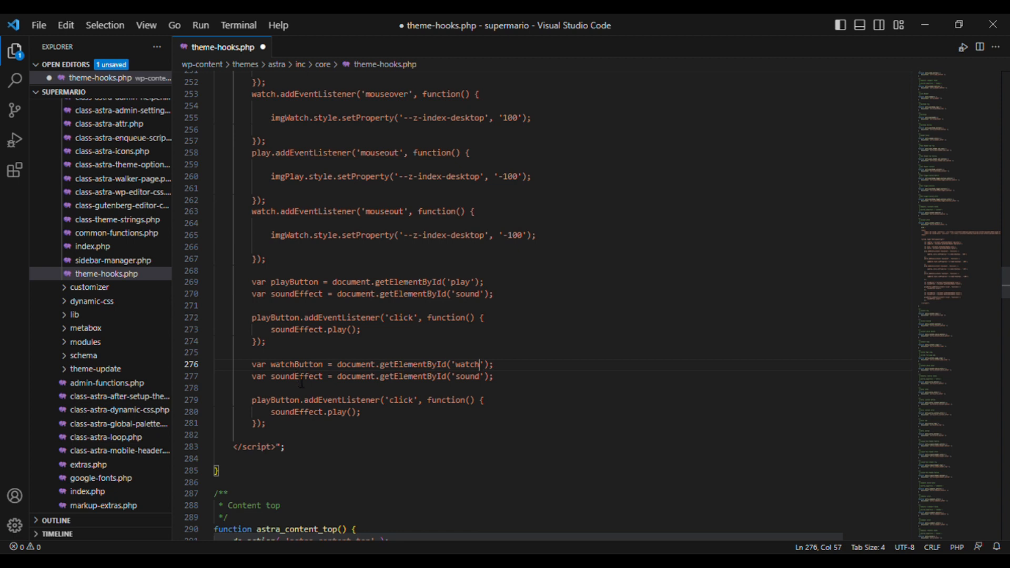
- Rename the sound variable to soundWatch and point it at the 'sound-watch' audio id
{"action": "left_click", "coordinate": [324, 376]}
{"action": "key", "text": "shift+Left"}
{"action": "key", "text": "shift+Left"}
{"action": "key", "text": "shift+Left"}
{"action": "key", "text": "shift+Left"}
{"action": "key", "text": "shift+Left"}
{"action": "key", "text": "shift+Left"}
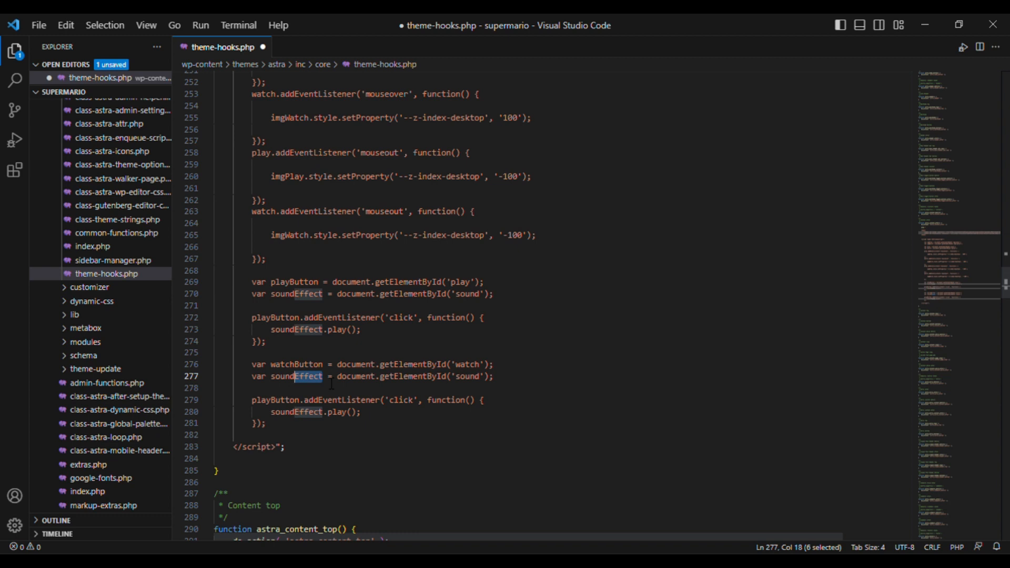
{"action": "type", "text": "Wa"}
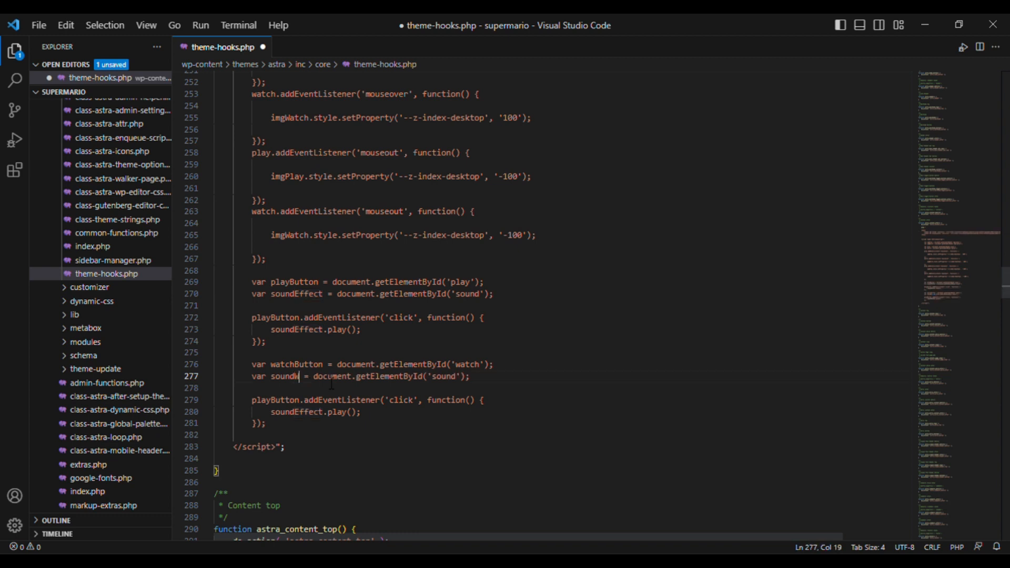
{"action": "type", "text": "tch"}
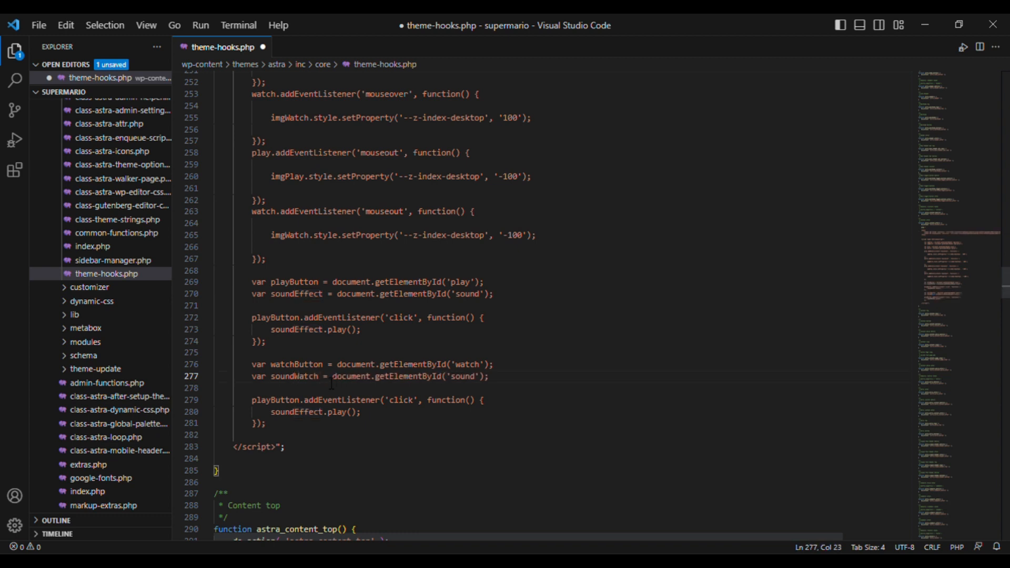
{"action": "key", "text": "ctrl+Right"}
{"action": "key", "text": "ctrl+Right"}
{"action": "key", "text": "ctrl+Right"}
{"action": "key", "text": "ctrl+Right"}
{"action": "key", "text": "ctrl+shift+Right"}
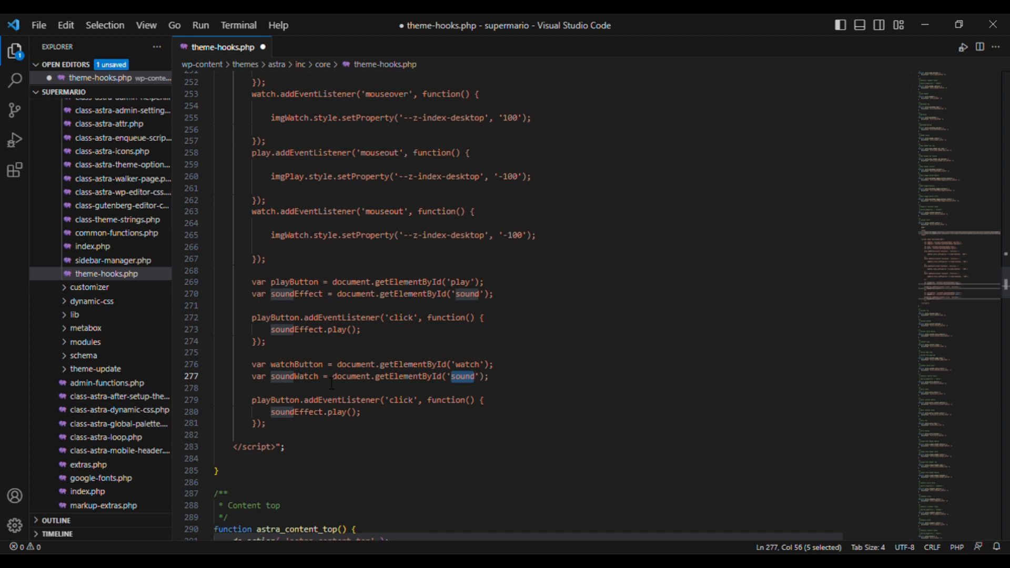
{"action": "scroll", "coordinate": [332, 384], "scroll_direction": "up", "scroll_amount": 5}
{"action": "scroll", "coordinate": [332, 384], "scroll_direction": "down", "scroll_amount": 6}
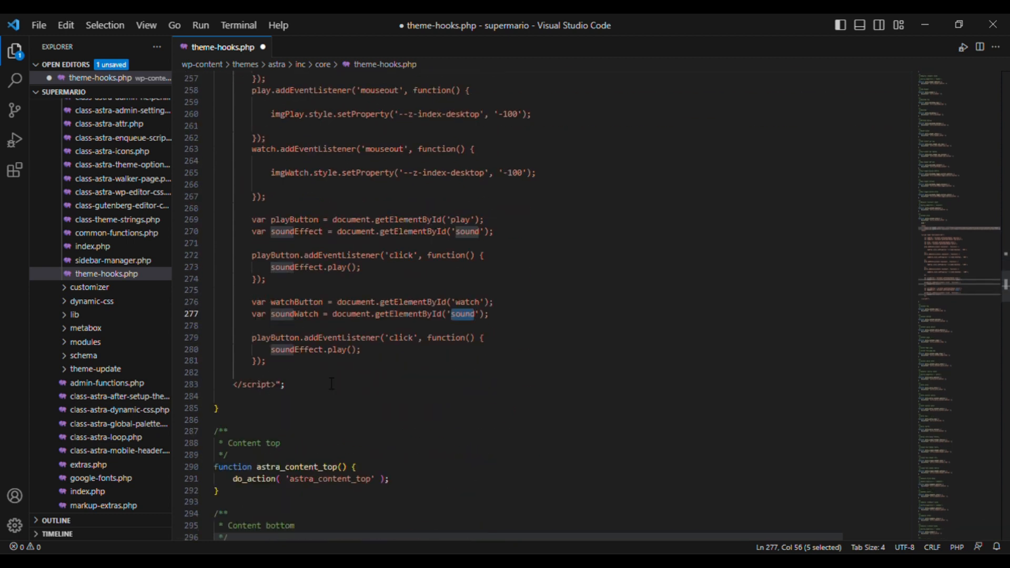
{"action": "key", "text": "Escape"}
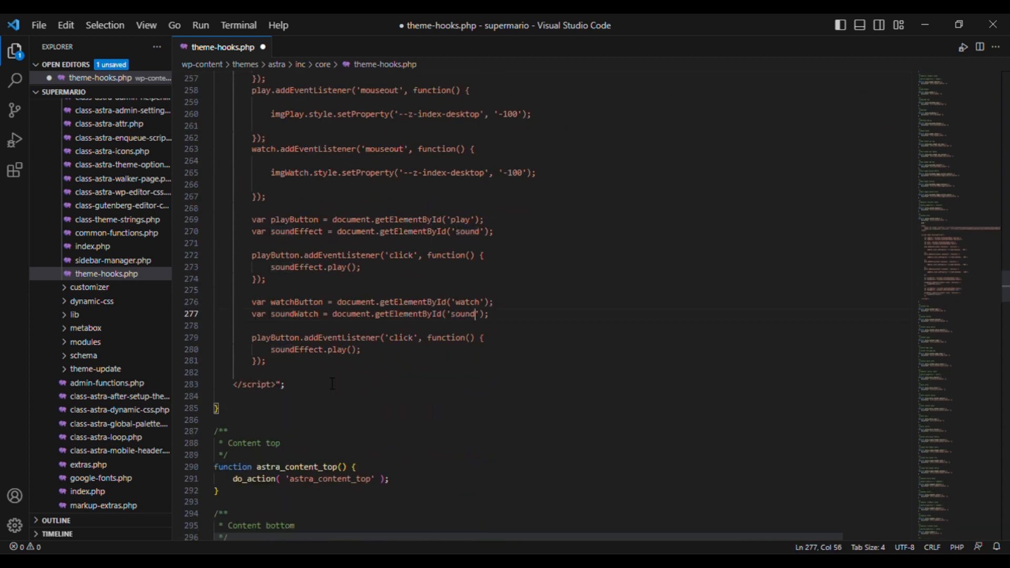
{"action": "type", "text": "-watch"}
- Update the copied listener to use watchButton and soundWatch, then save
{"action": "left_click", "coordinate": [345, 351]}
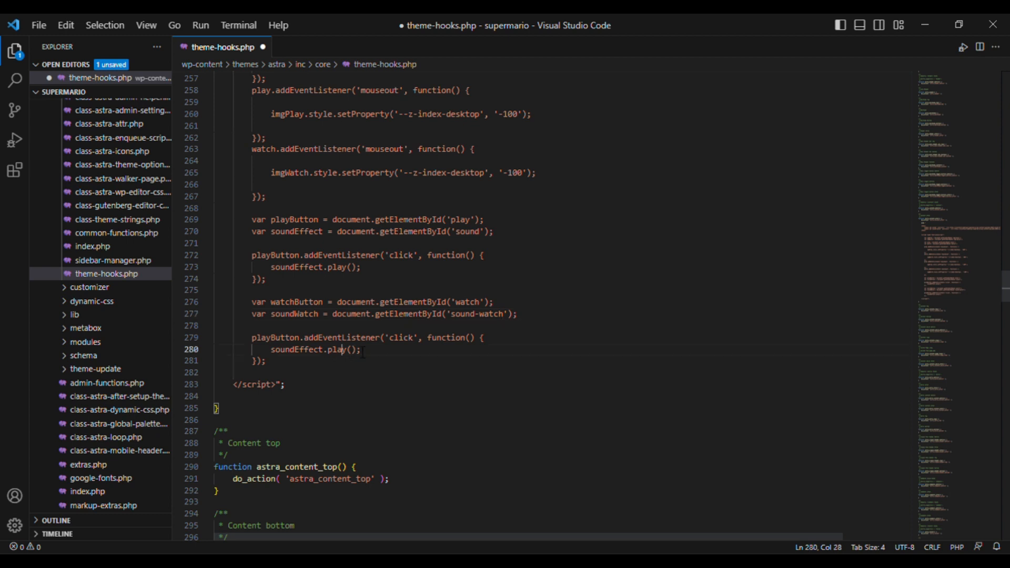
{"action": "left_click", "coordinate": [302, 350]}
{"action": "key", "text": "Up"}
{"action": "key", "text": "Home"}
{"action": "key", "text": "shift+Right"}
{"action": "key", "text": "shift+Right"}
{"action": "key", "text": "shift+Right"}
{"action": "key", "text": "shift+Right"}
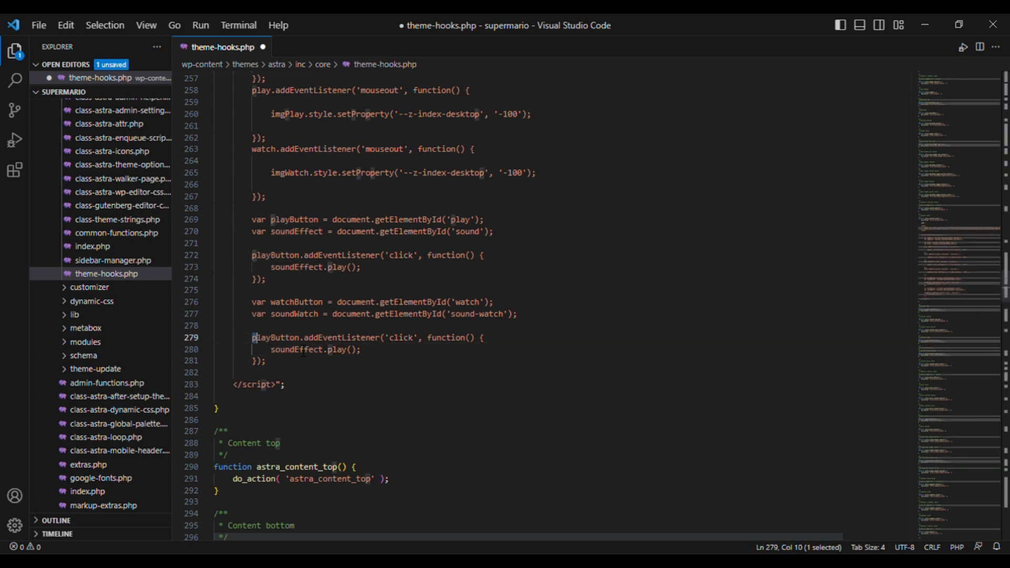
{"action": "type", "text": "watch"}
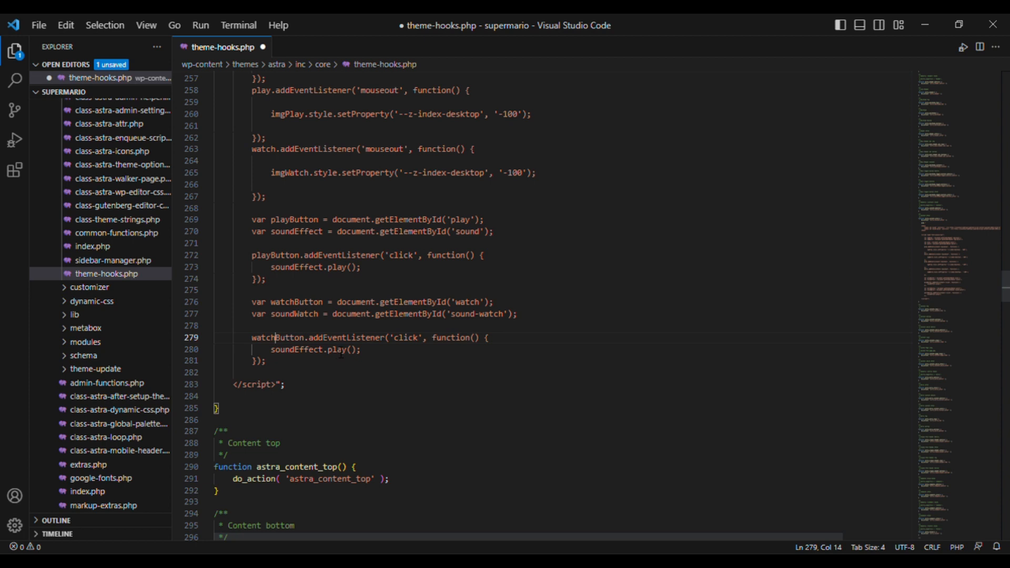
{"action": "key", "text": "Down"}
{"action": "key", "text": "ctrl+Right"}
{"action": "key", "text": "BackSpace"}
{"action": "key", "text": "BackSpace"}
{"action": "key", "text": "BackSpace"}
{"action": "key", "text": "BackSpace"}
{"action": "key", "text": "BackSpace"}
{"action": "key", "text": "BackSpace"}
{"action": "type", "text": "Watch"}
{"action": "key", "text": "ctrl+s"}
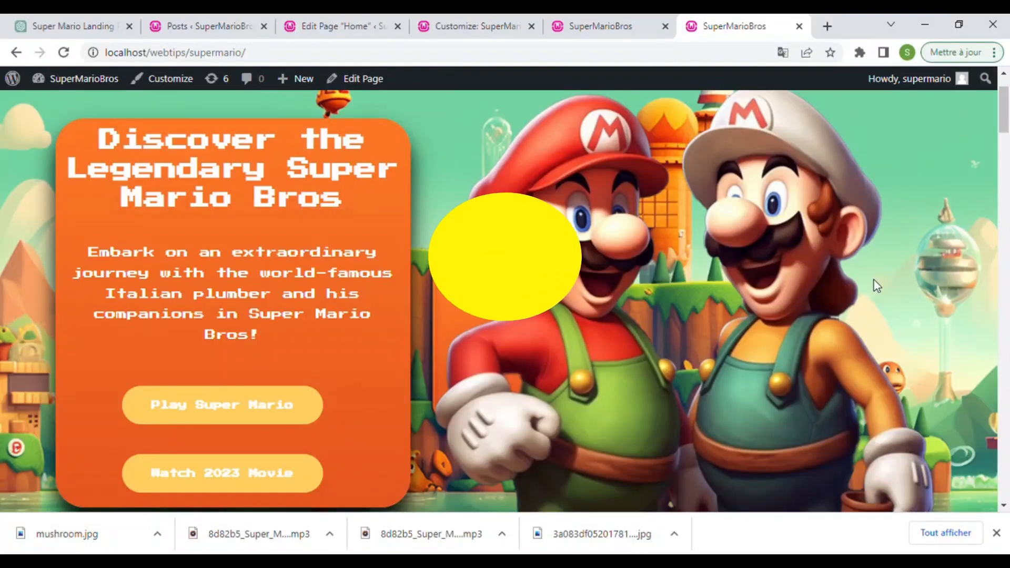